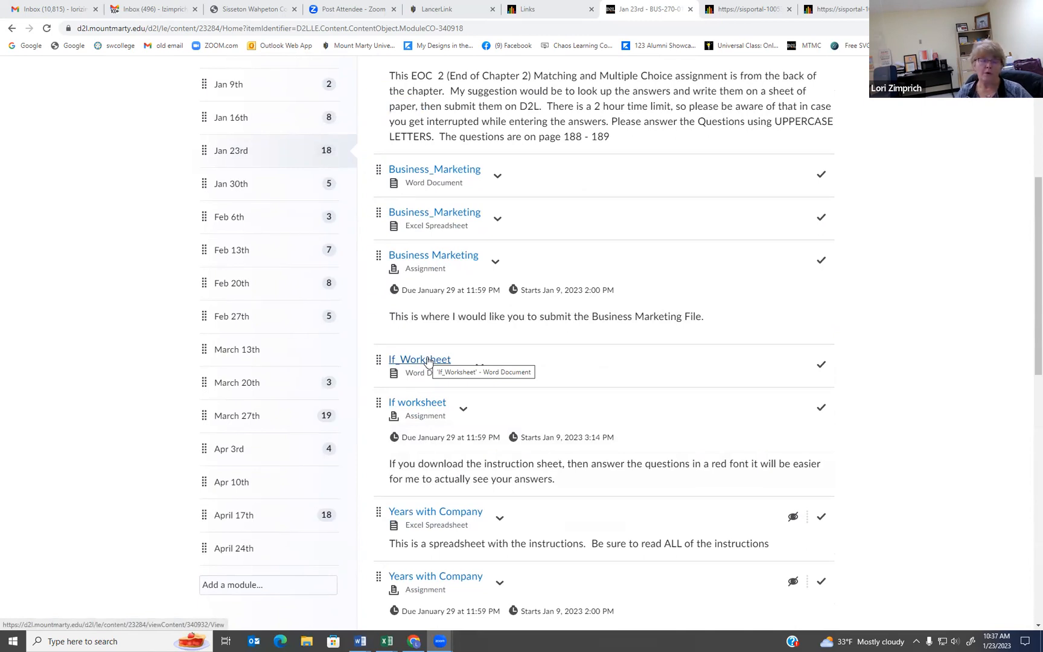
Step: Look through the Jan 23rd module's documents, assignments and quiz, from If_Worksheet down to auto sales
scroll(513, 404, down, 5)
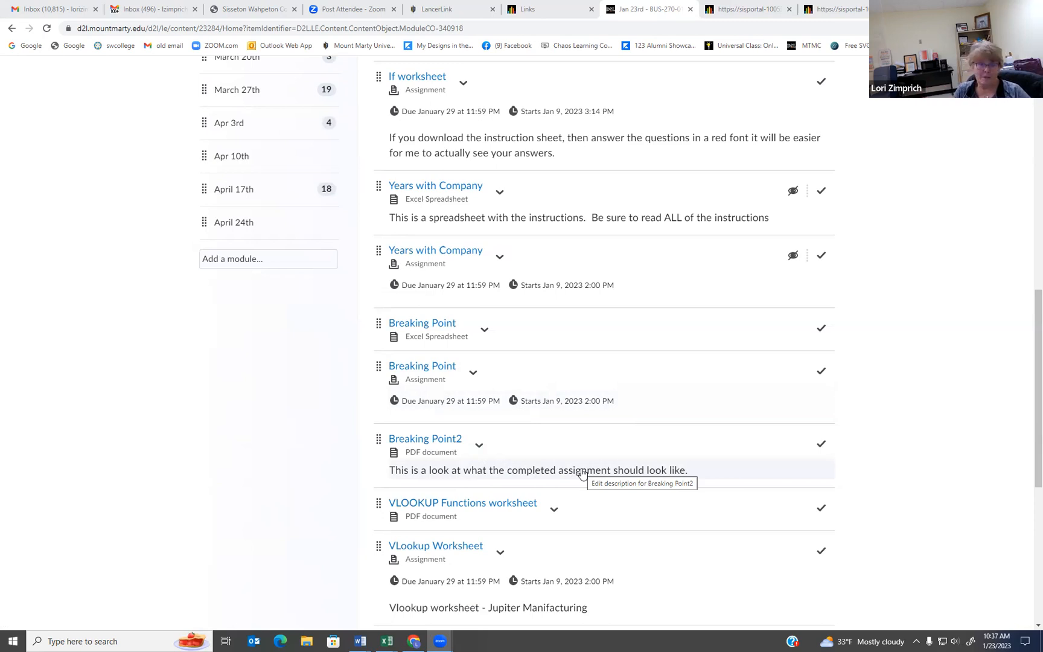
scroll(454, 503, down, 1)
scroll(454, 503, down, 2)
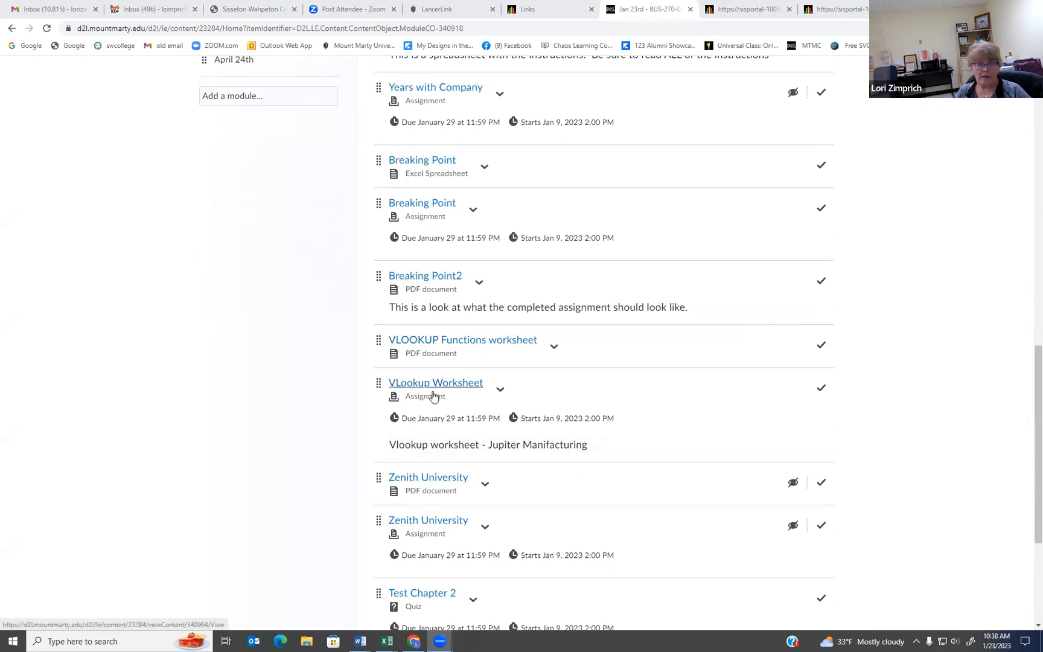
scroll(446, 414, down, 3)
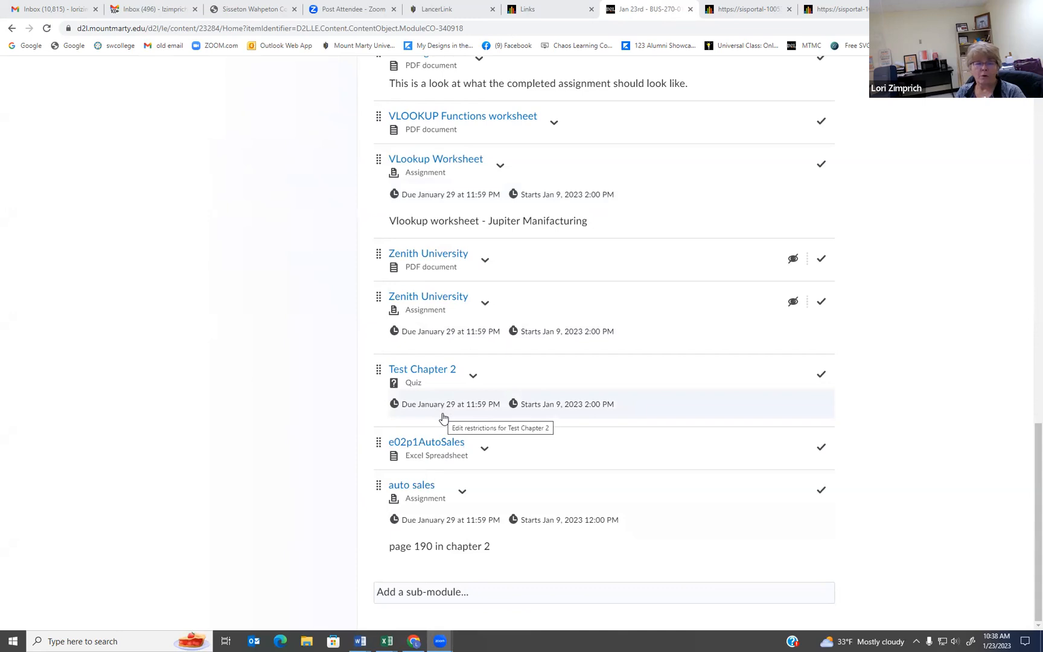
scroll(443, 404, up, 7)
scroll(437, 387, up, 7)
scroll(438, 386, down, 2)
scroll(438, 386, down, 12)
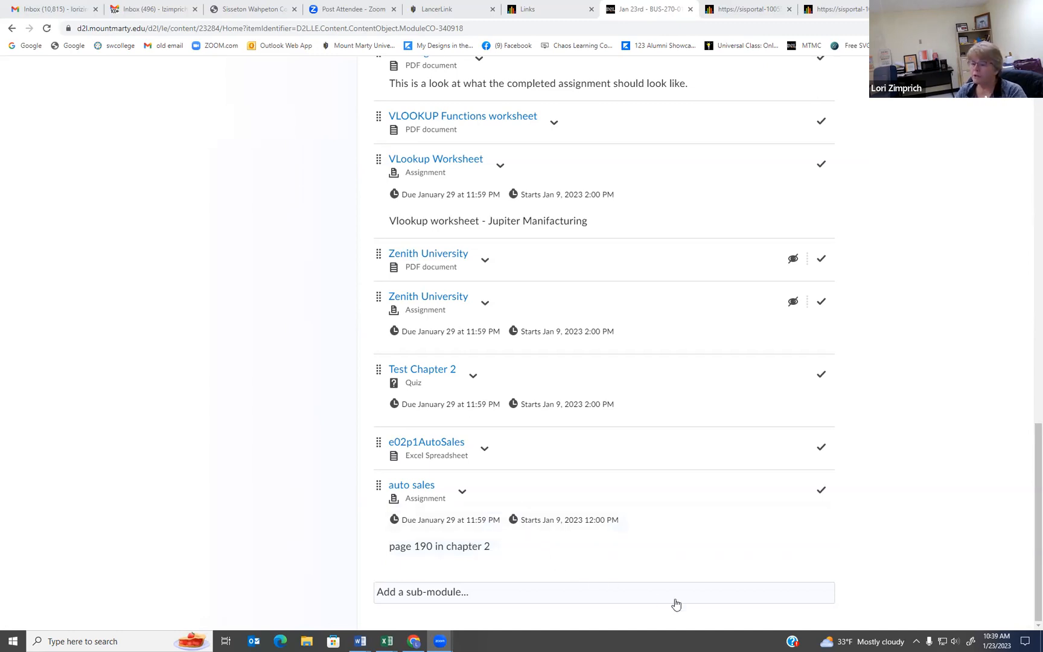
click(766, 563)
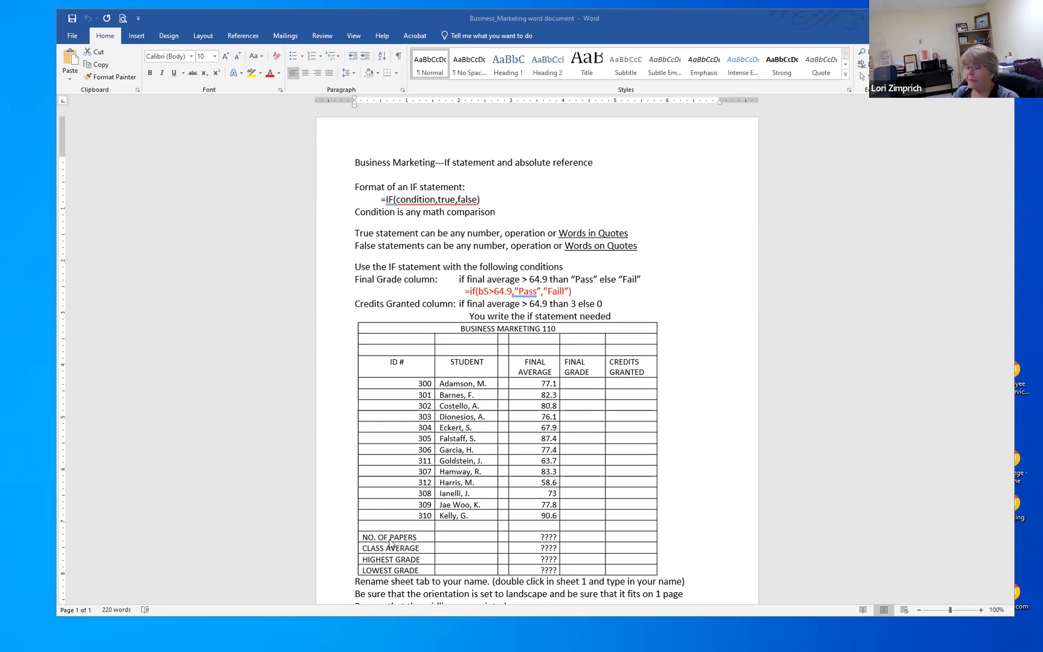
Step: Read the Business Marketing instructions, including the IF statement conditions and the sheet, page and footer requirements
scroll(564, 539, down, 3)
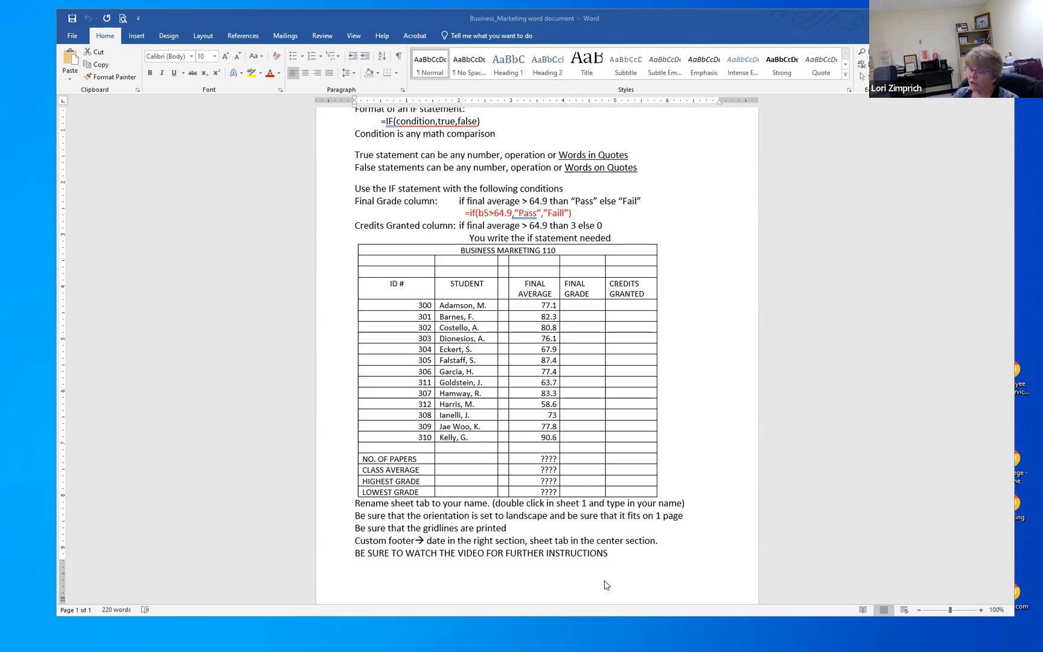
scroll(260, 479, down, 1)
scroll(390, 477, up, 1)
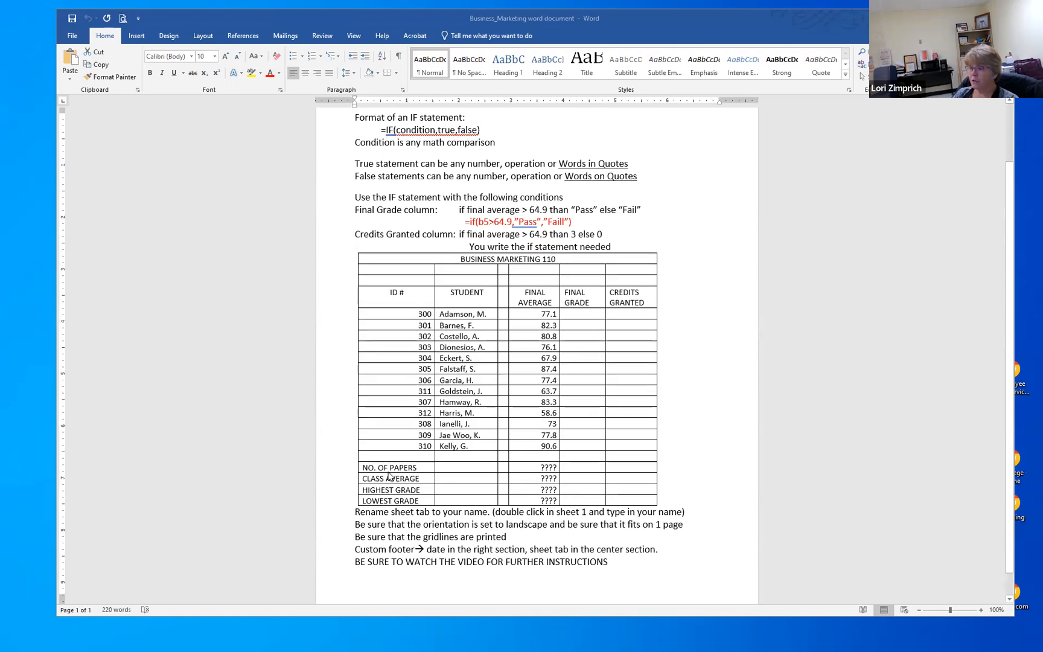
scroll(390, 477, up, 1)
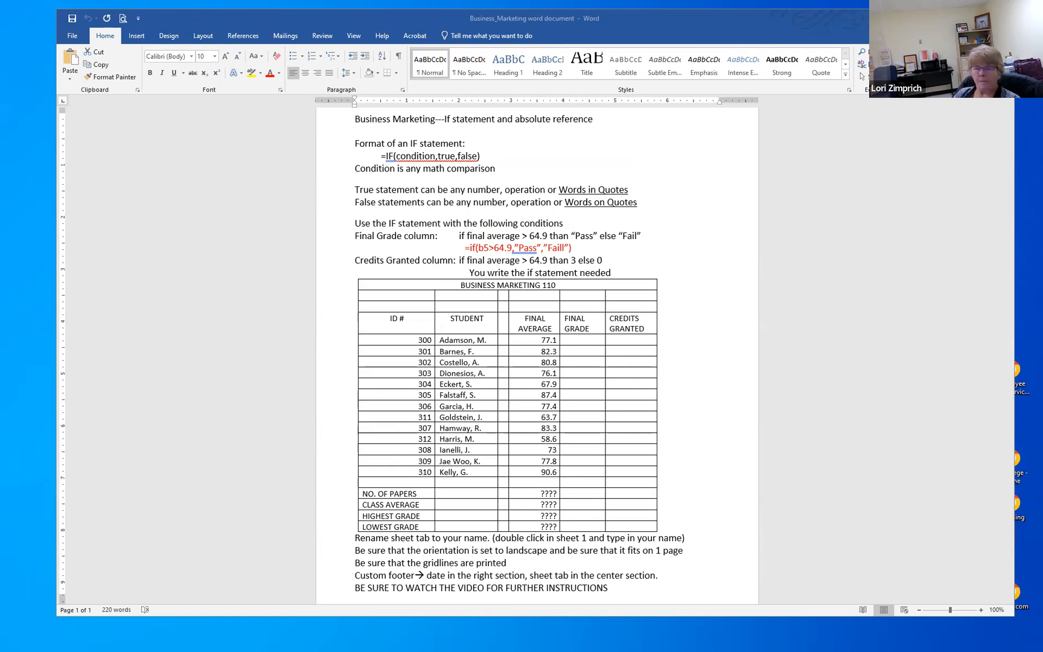
Step: Switch to the business_marketing data file in Excel and enter =if(d6>64.9,"PASS","FAIL") in cell E6
key(alt+Tab)
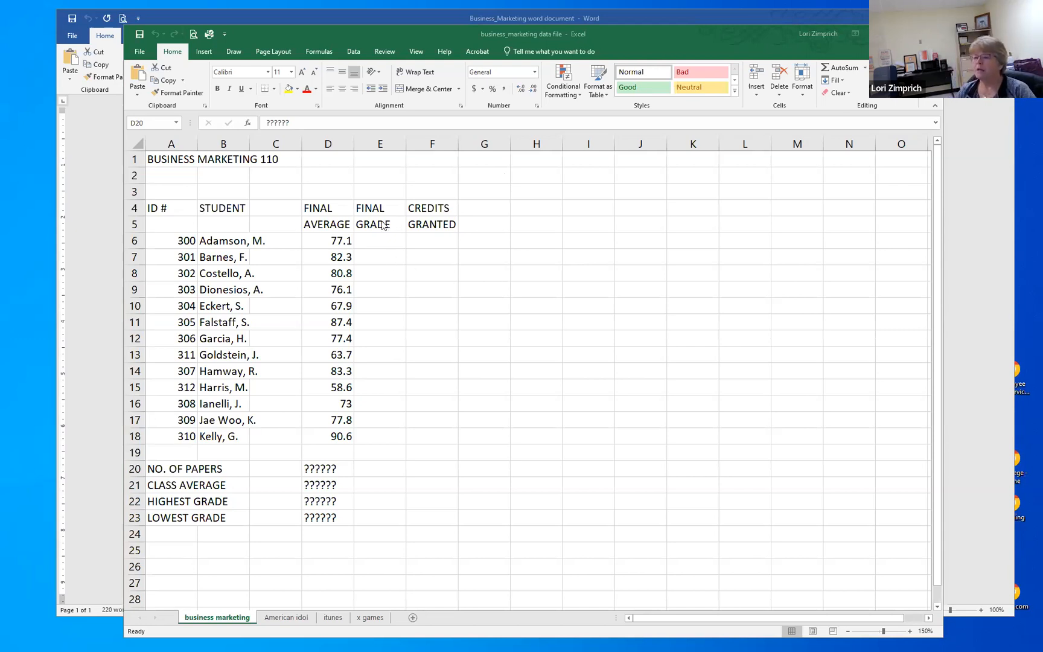
click(374, 240)
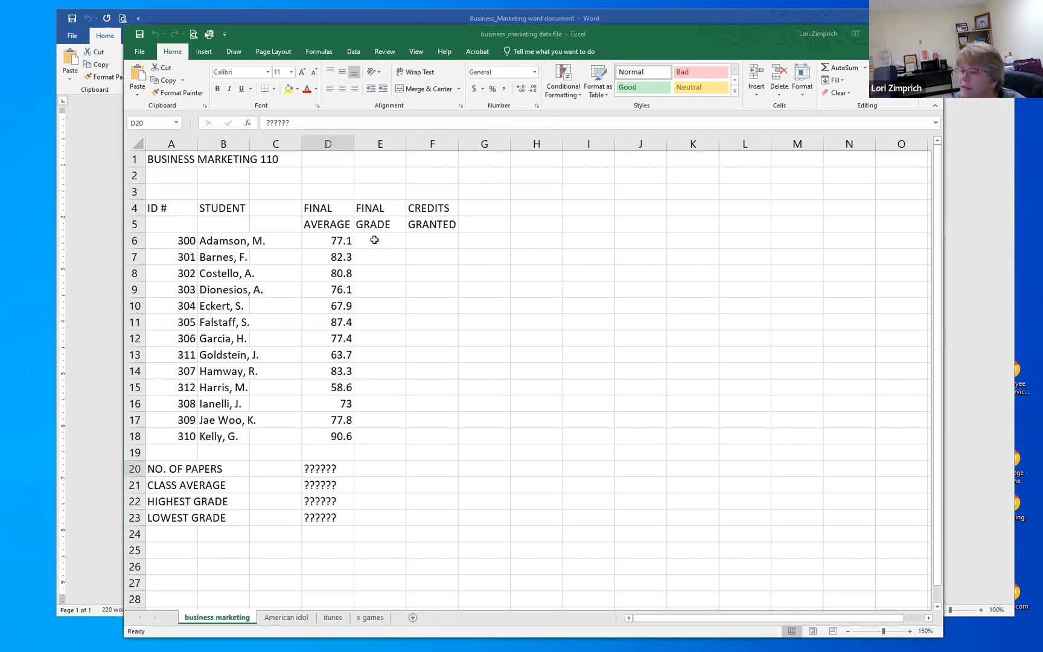
click(375, 240)
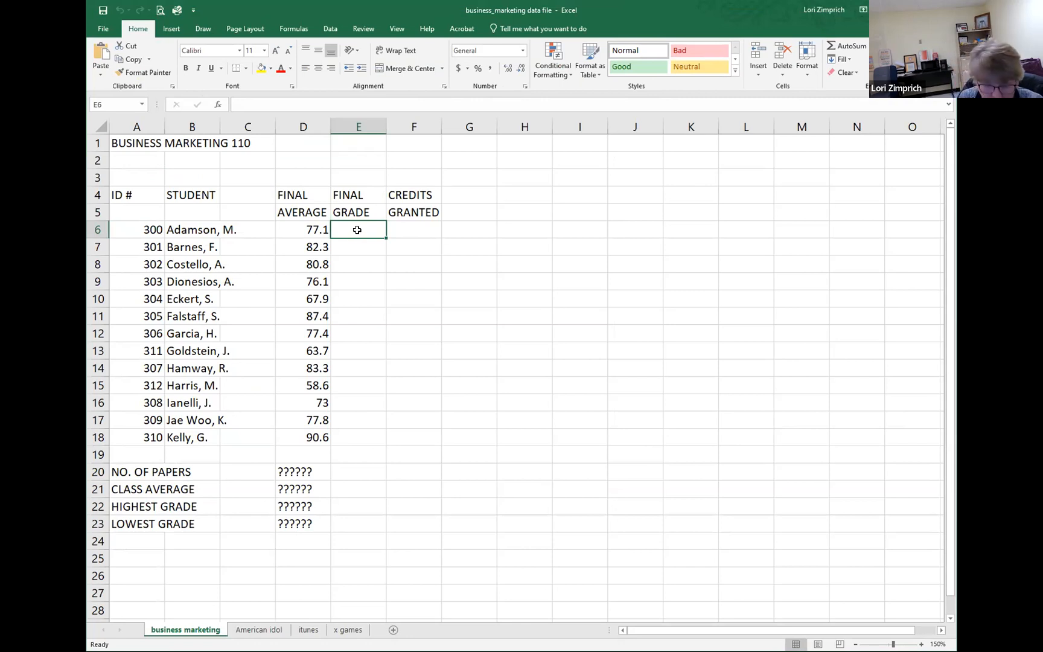
text(=)
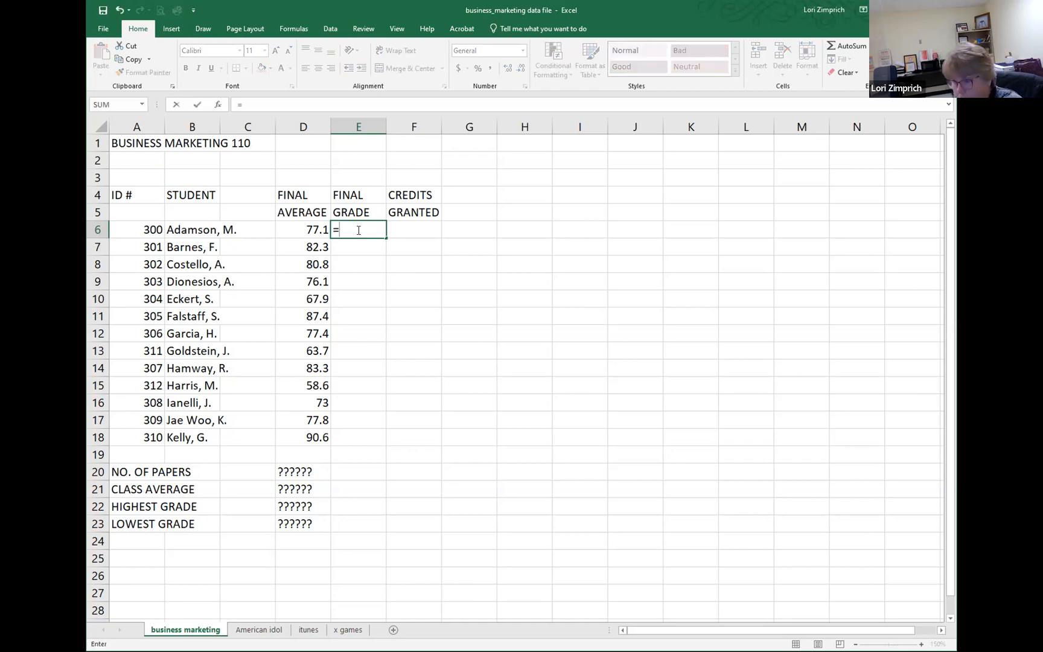
text(if)
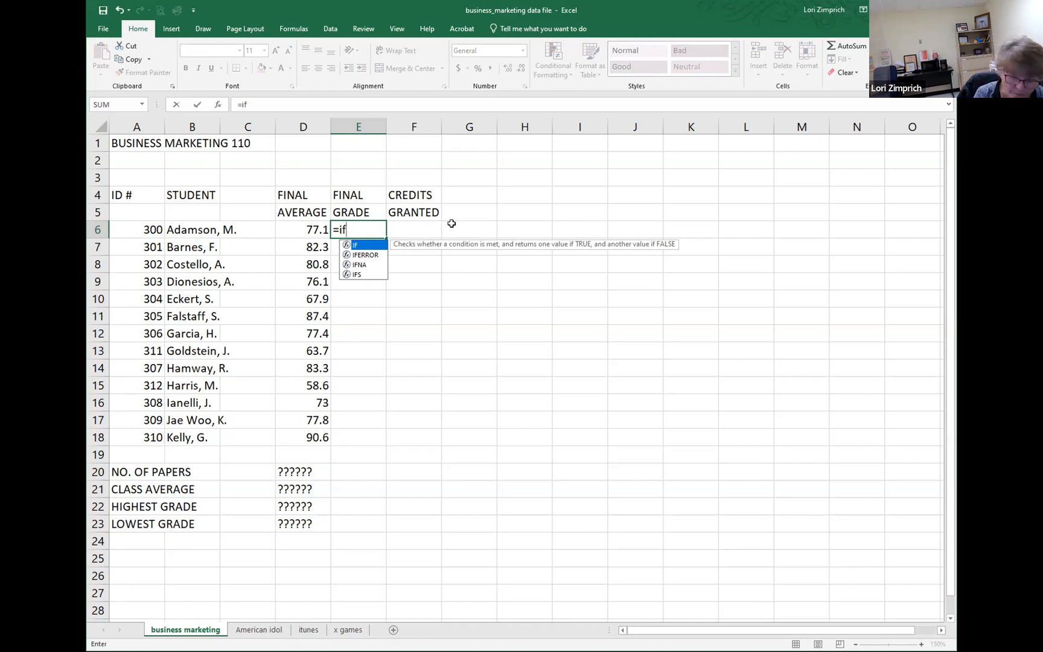
text(()
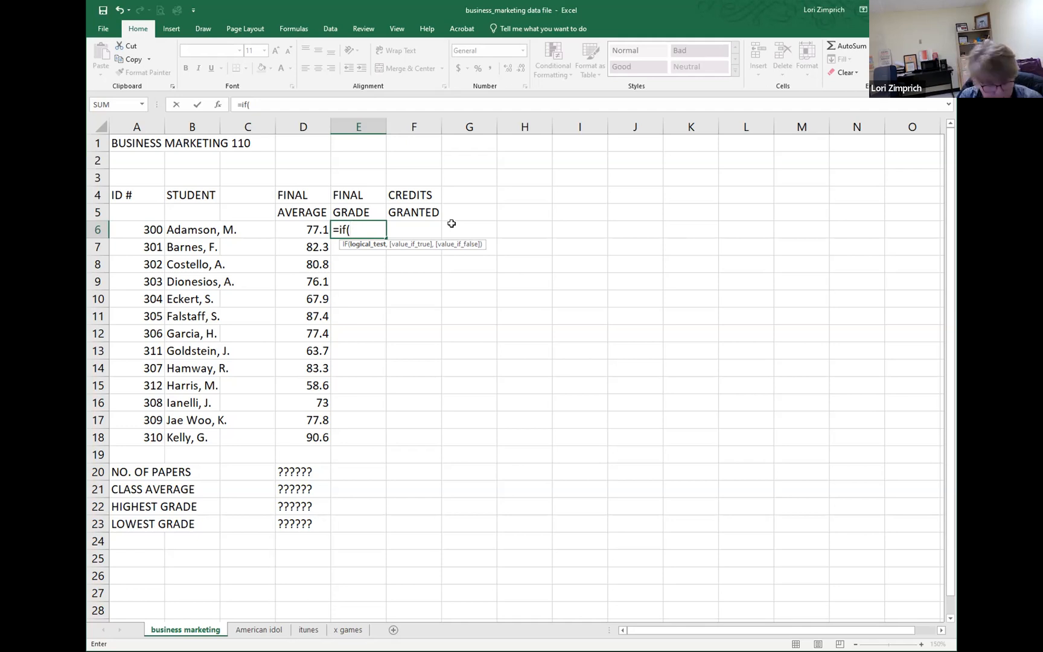
text(d)
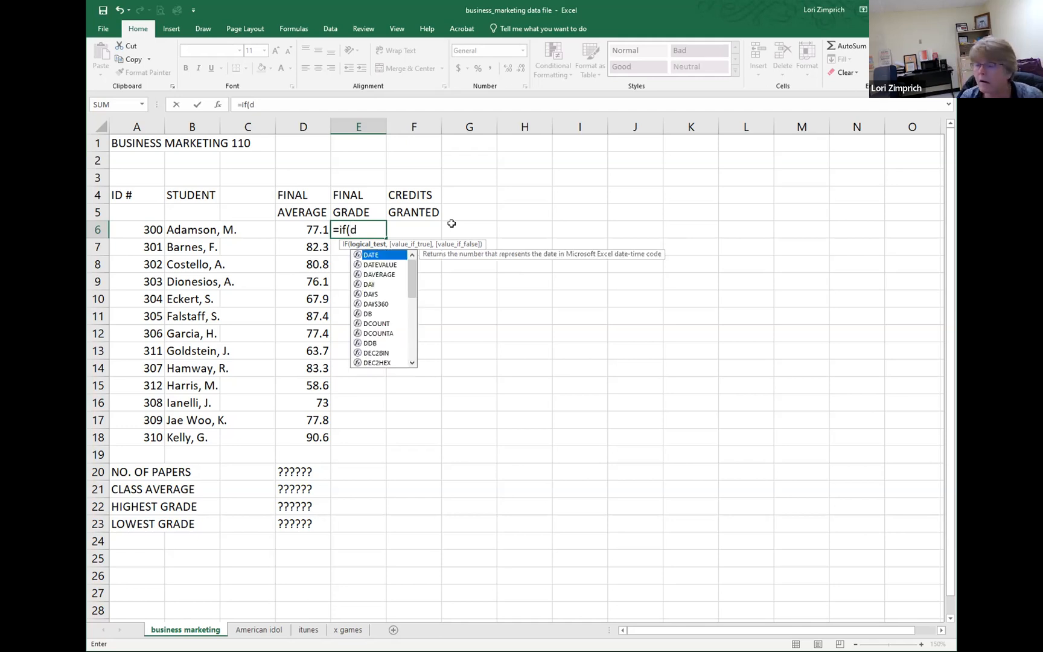
text(6>64.9)
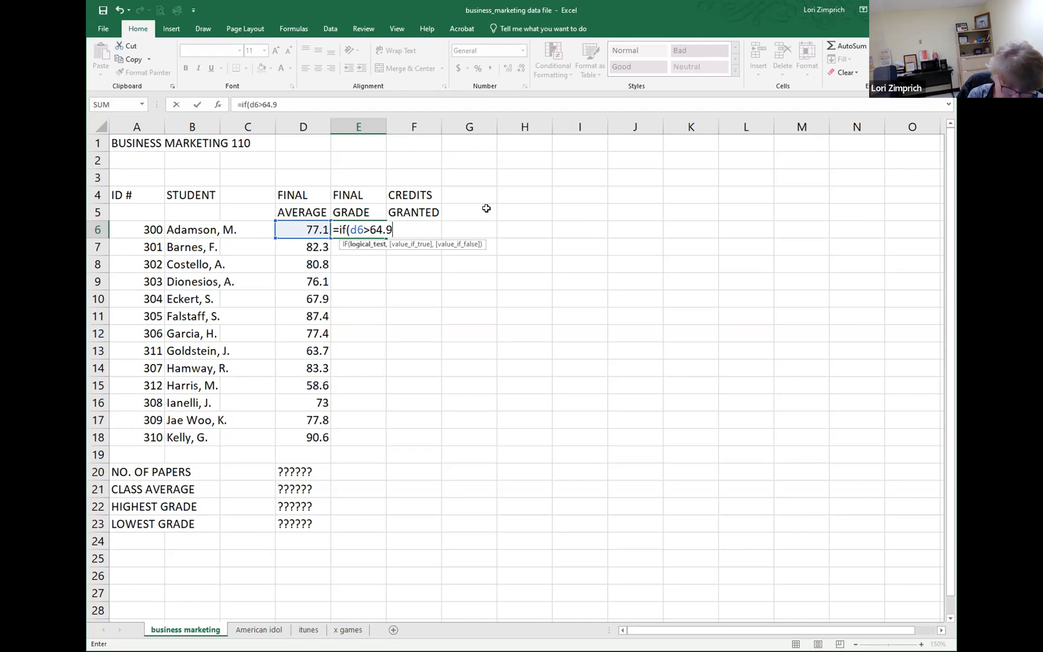
text(,)
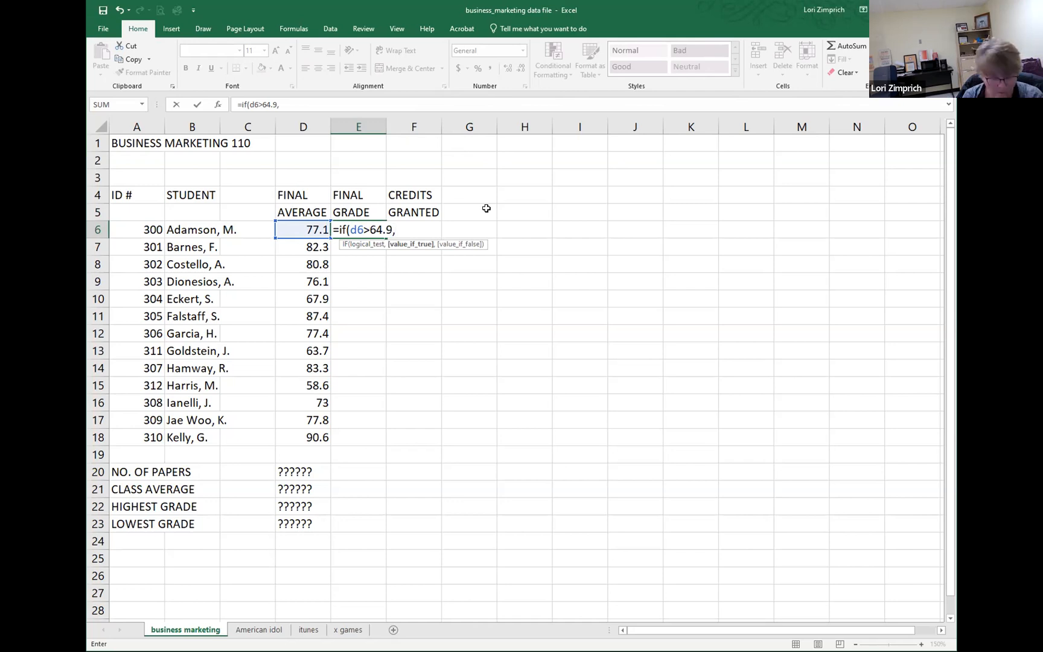
text("PA)
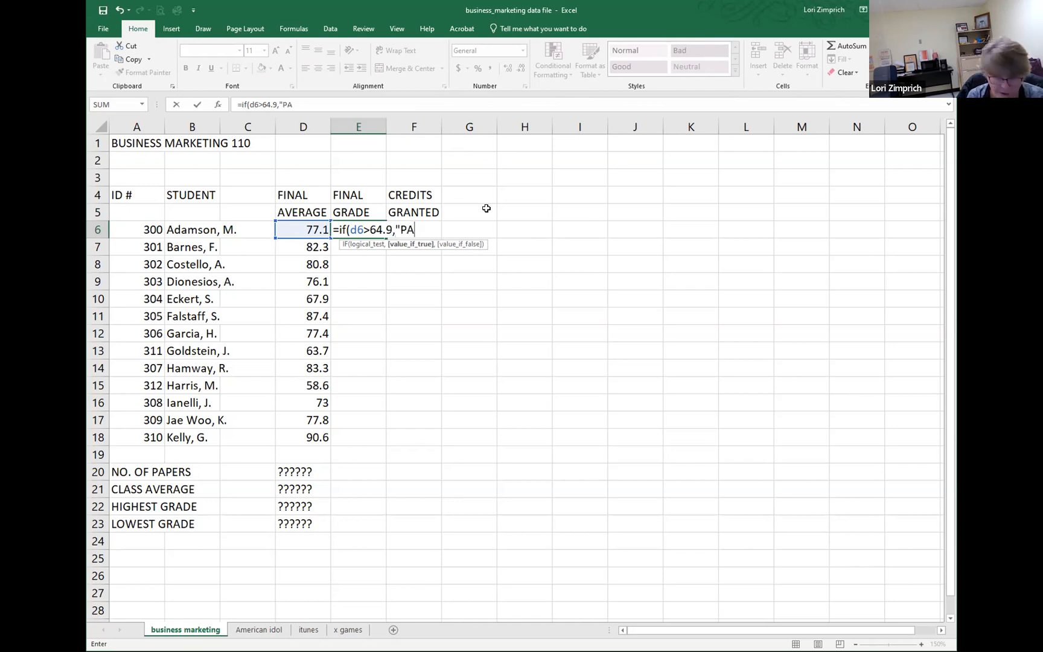
text(SS)
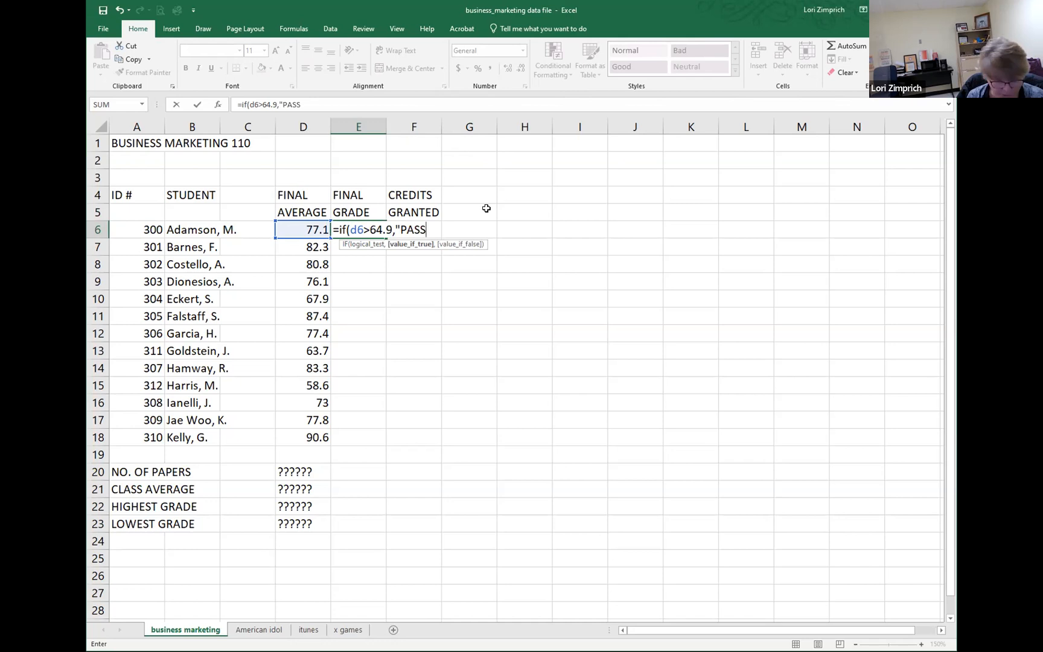
text(")
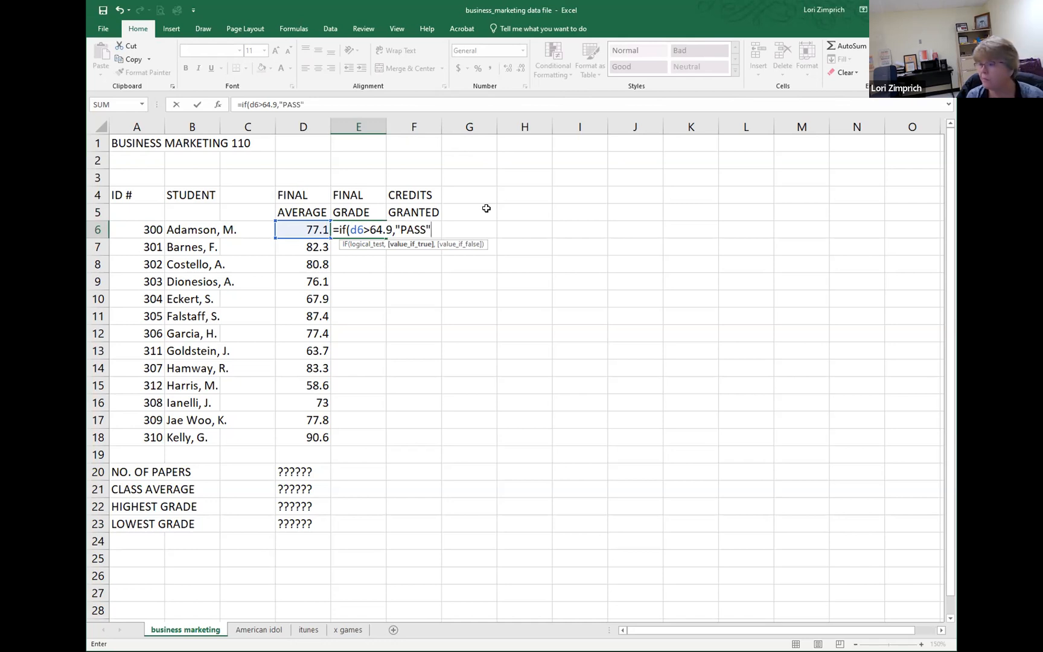
text(,)
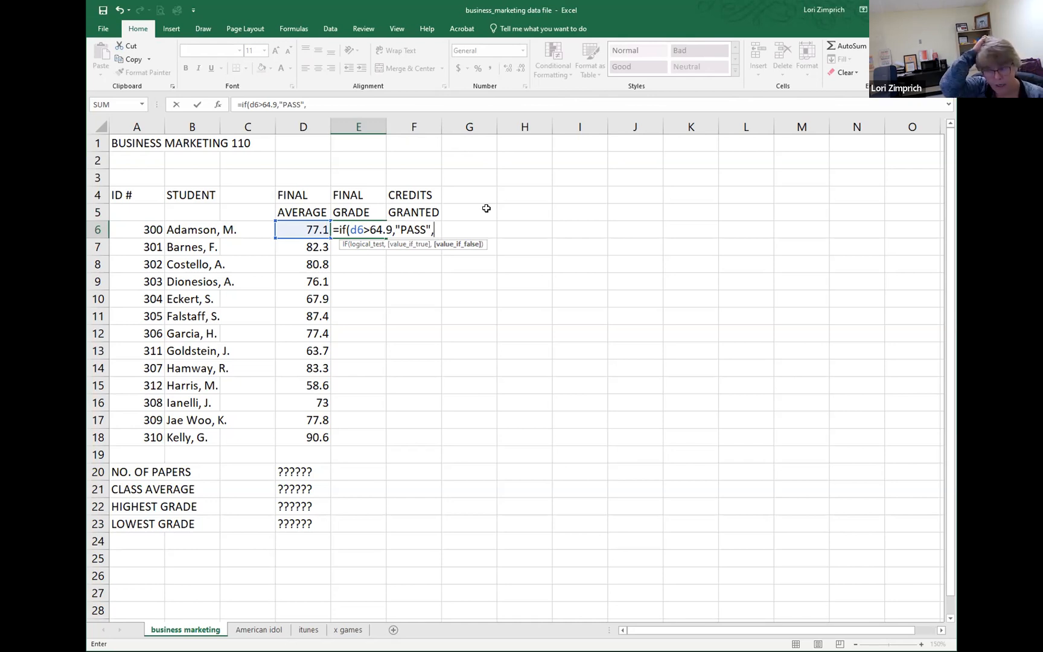
text(")
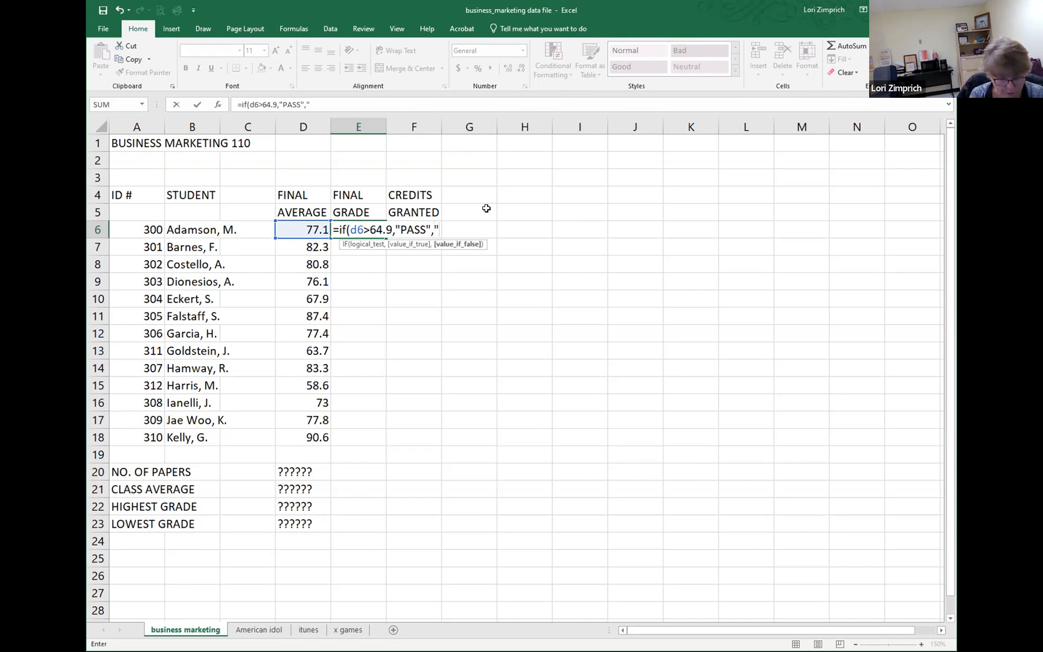
text(FAIL")
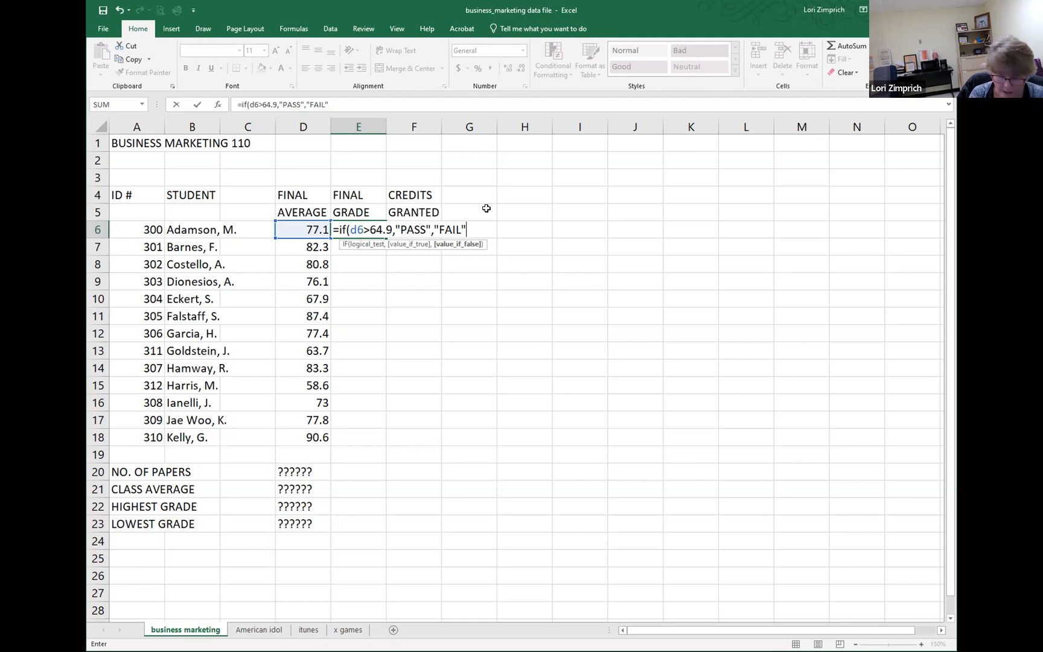
text())
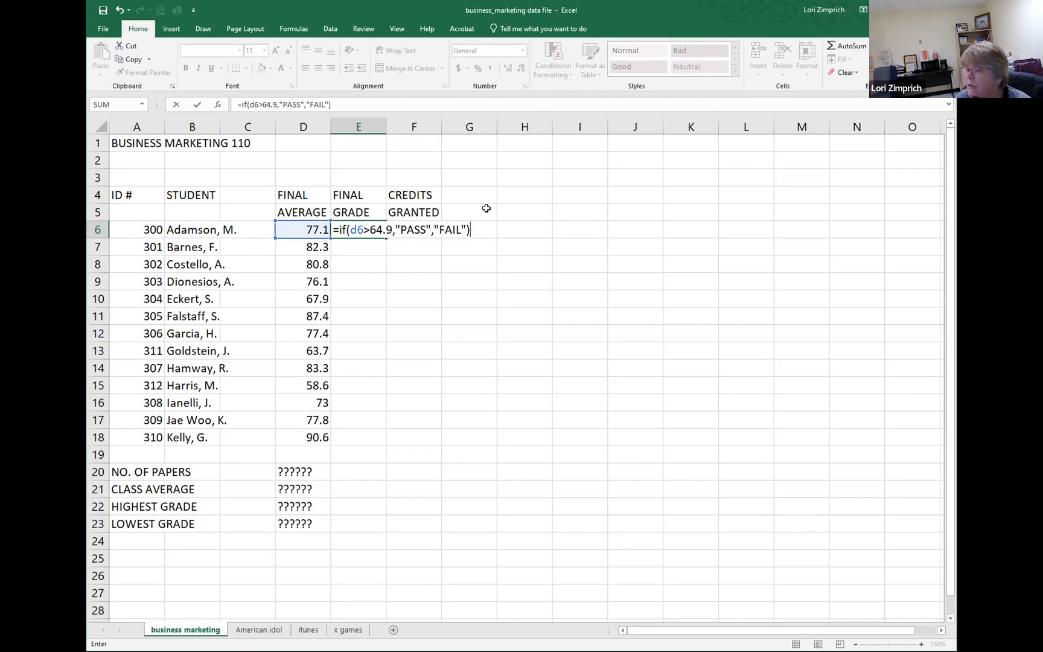
key(Return)
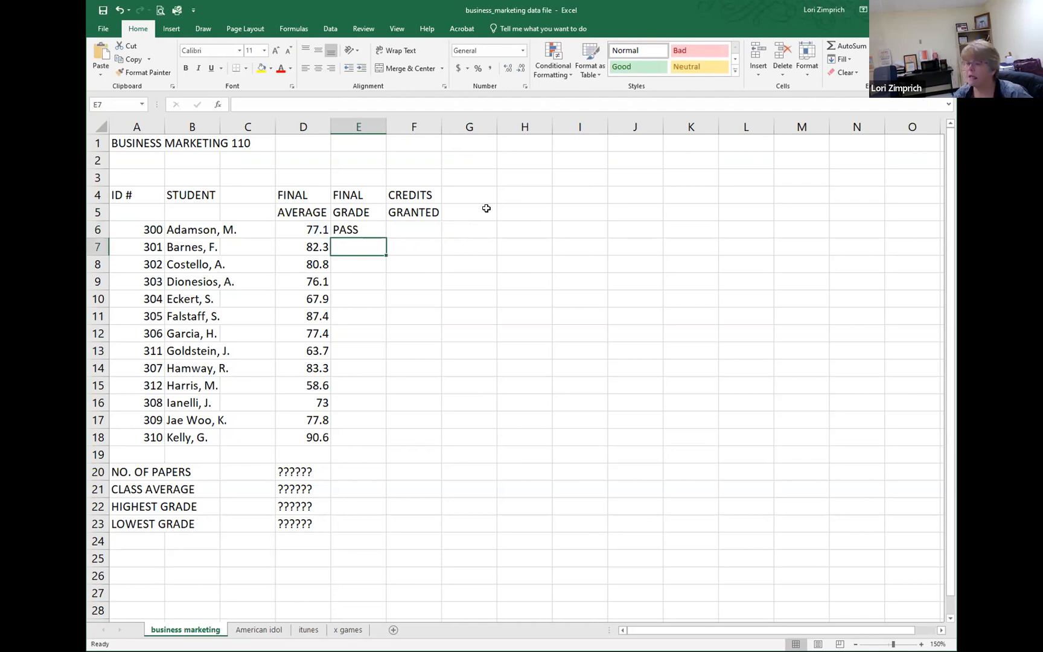
Step: Copy the Final Grade formula from E6 down through E18 and reselect E6
click(347, 230)
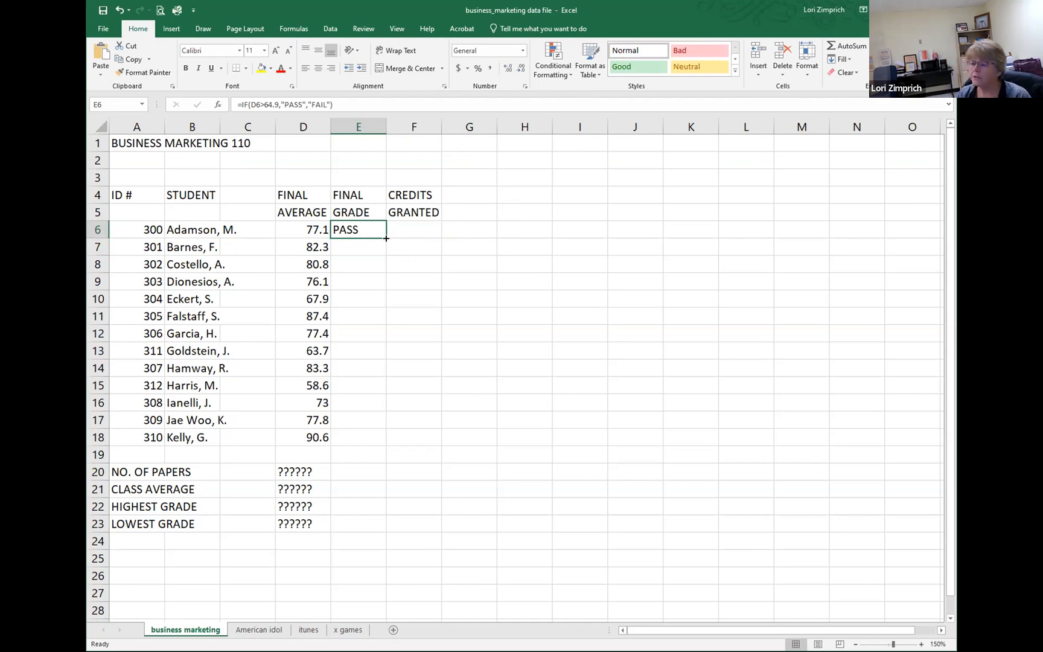
drag(385, 237, 372, 441)
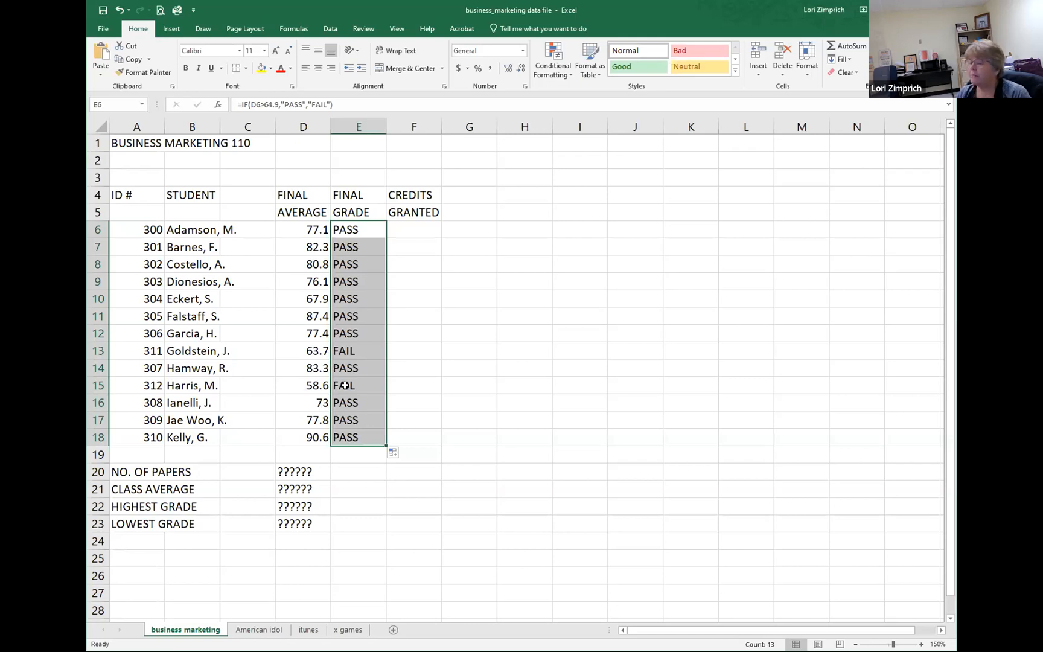
click(345, 226)
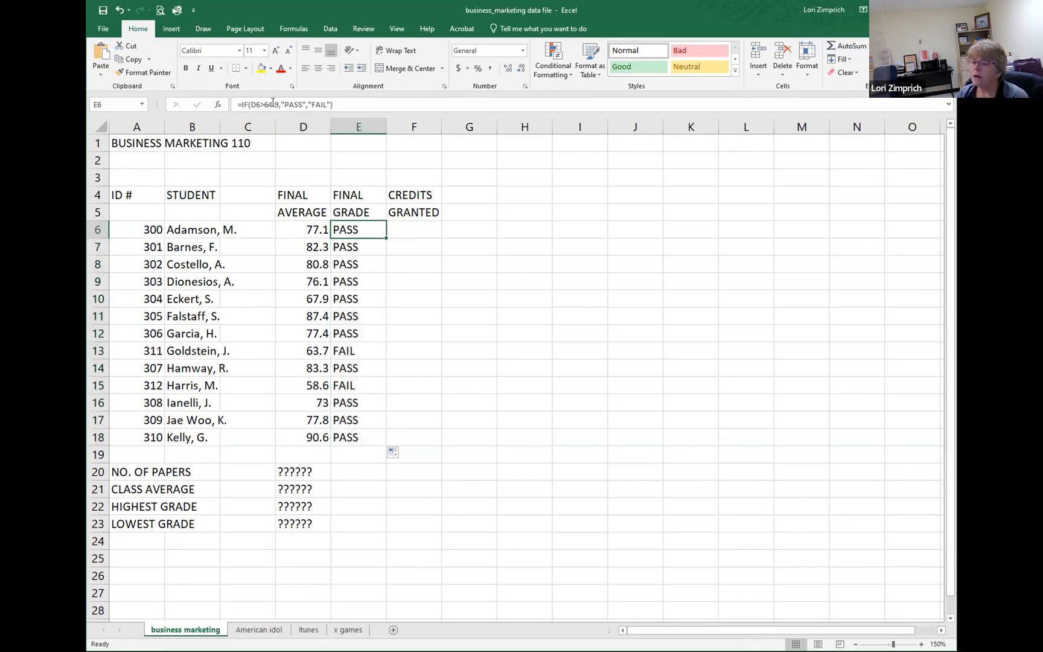
Step: Change the passing threshold in the E6 IF formula to 85
double_click(365, 230)
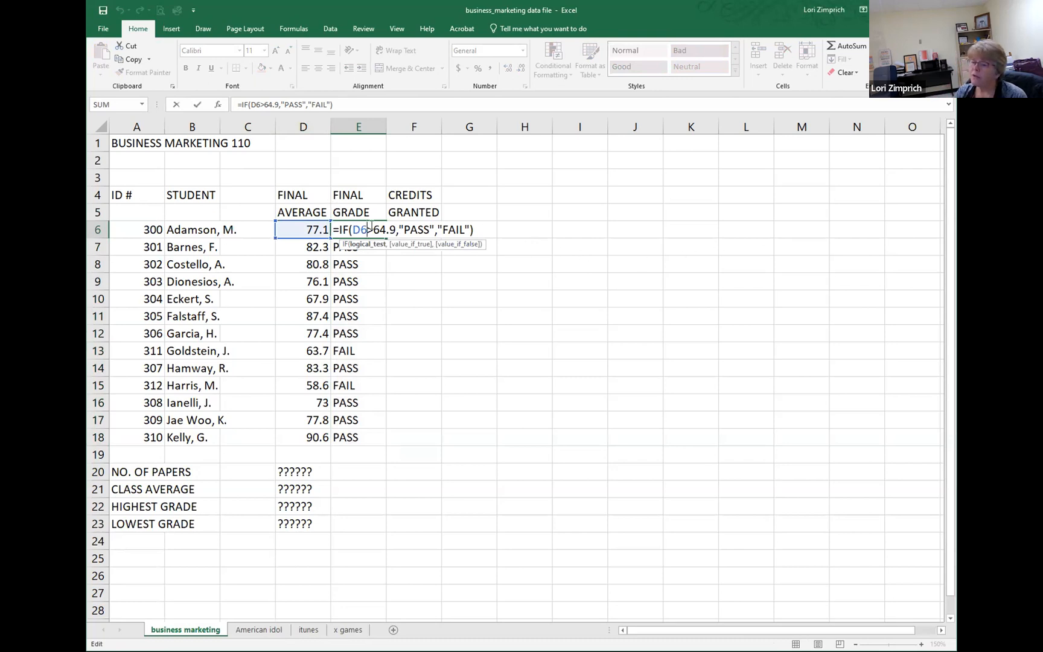
drag(384, 227, 397, 229)
text(8)
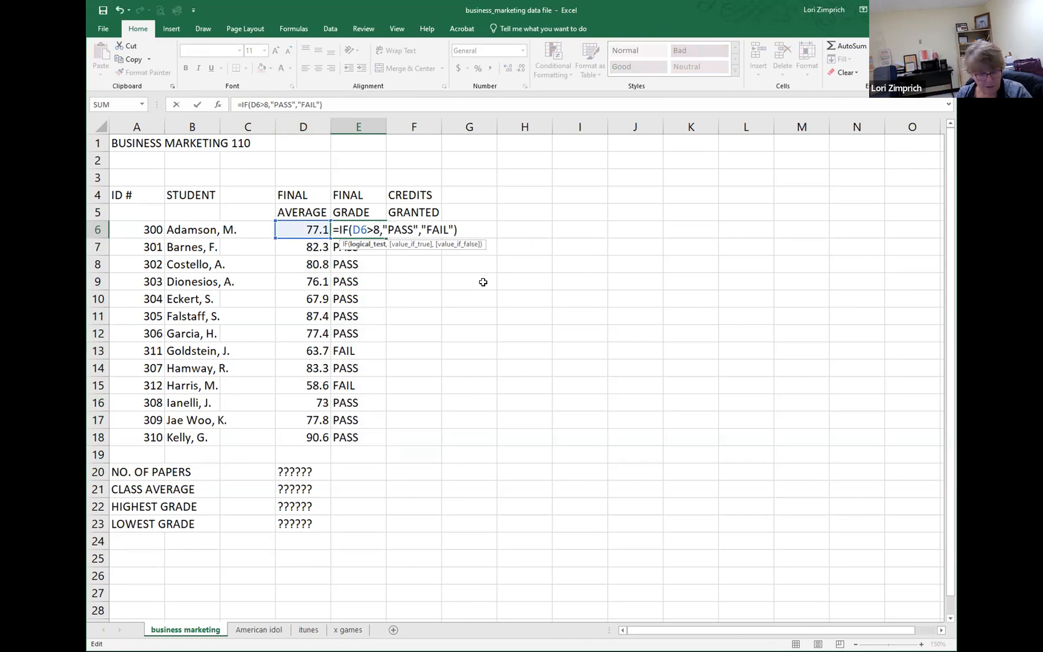
text(5)
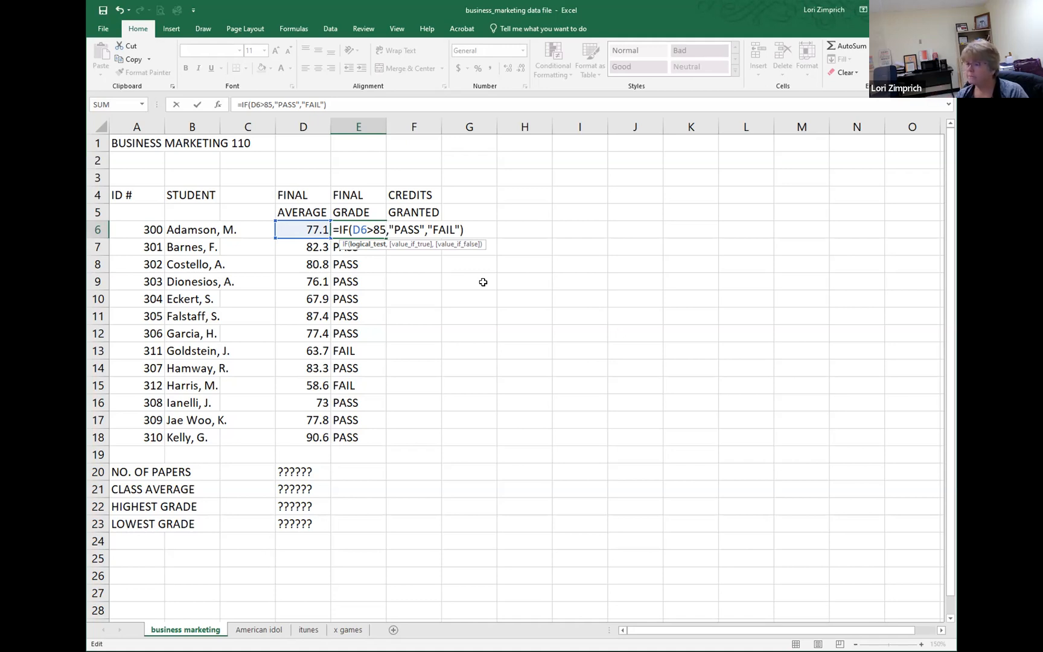
key(Return)
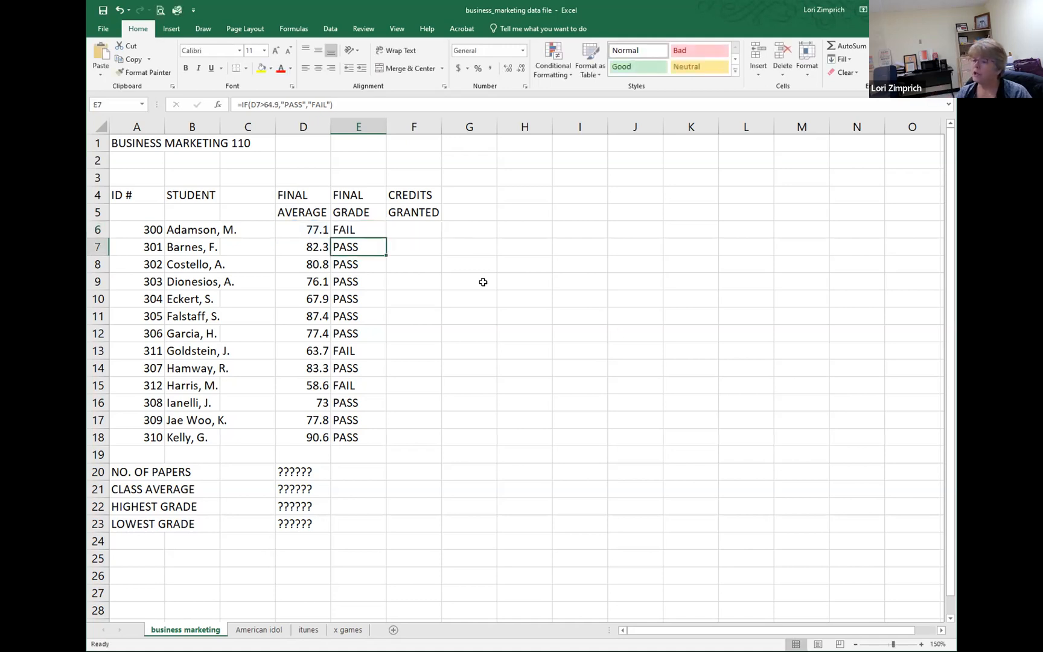
Step: Fill the revised E6 formula down the Final Grade column through E18 and reselect E6
click(353, 230)
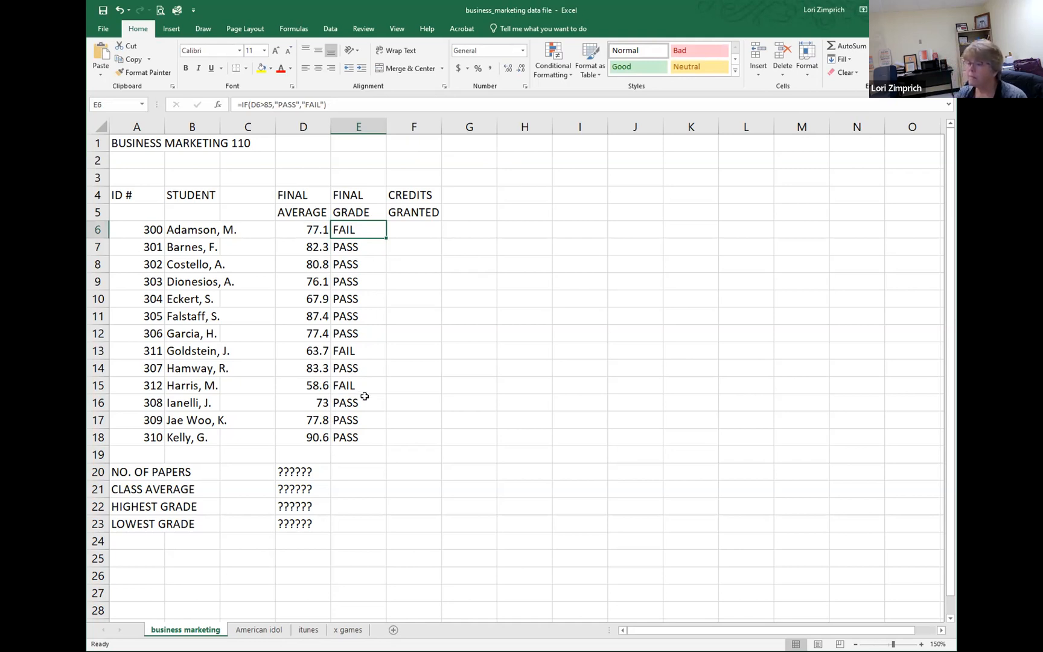
drag(385, 237, 377, 446)
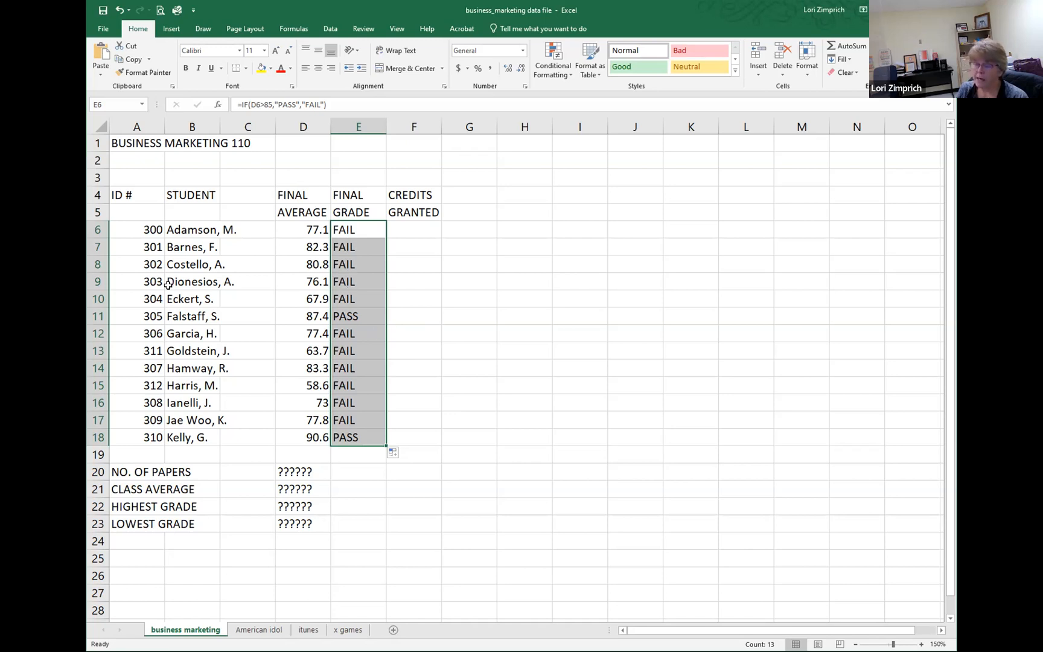
click(358, 227)
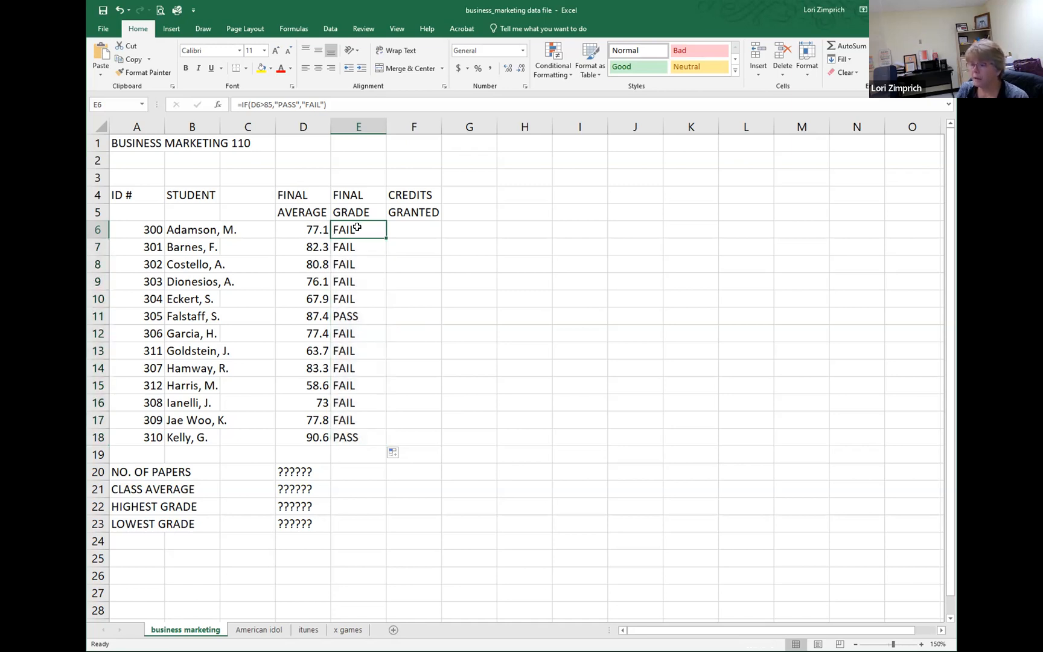
Step: Examine the IF formula in cell E6 and leave it unedited
double_click(357, 227)
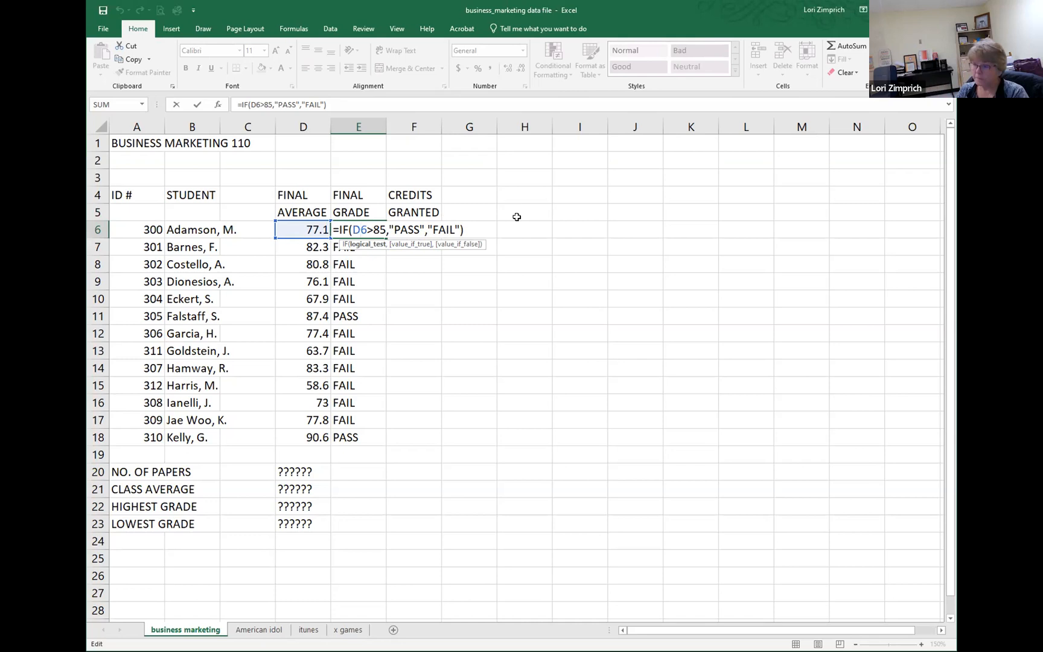
key(Return)
click(406, 229)
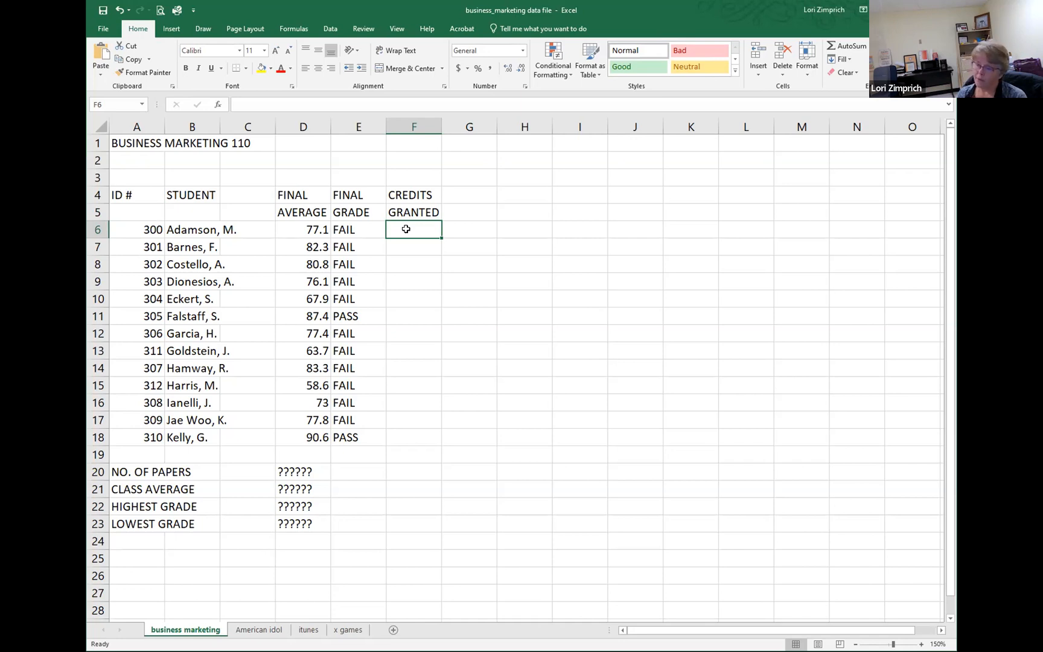
double_click(349, 229)
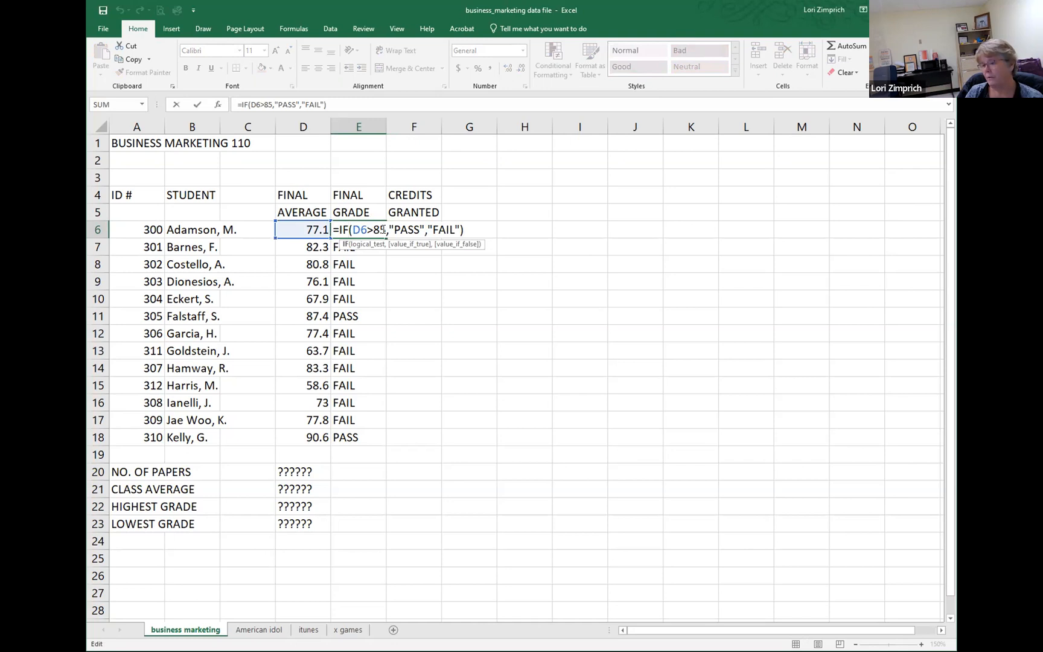
click(467, 264)
Step: Enter =if(d6>85,3,0) in cell F6 and fill it down the Credits Granted column through F18
click(418, 229)
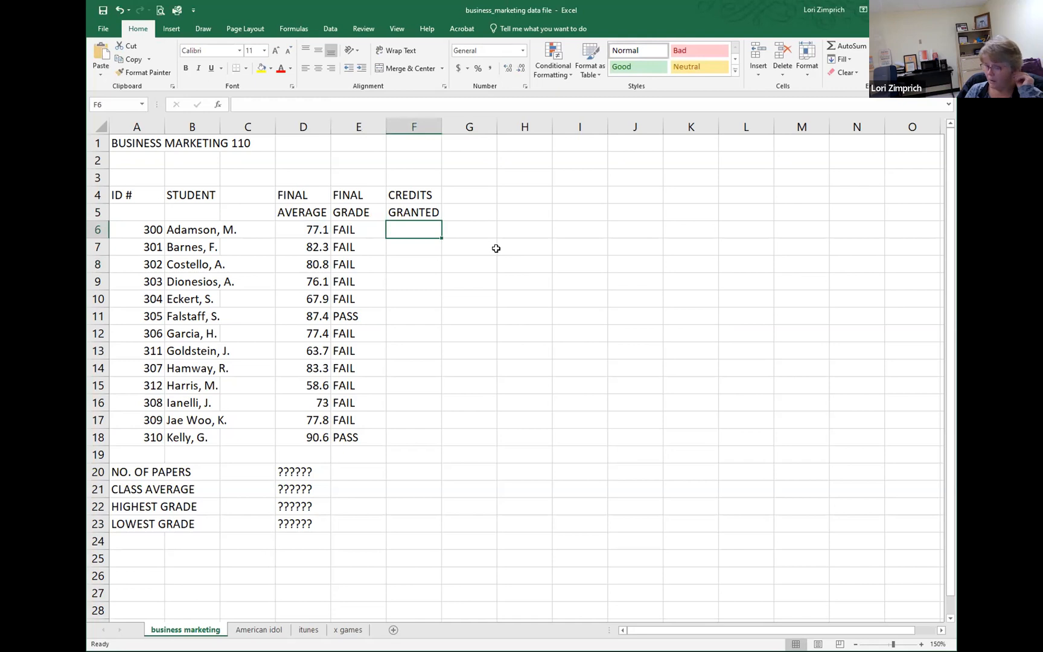
text(=)
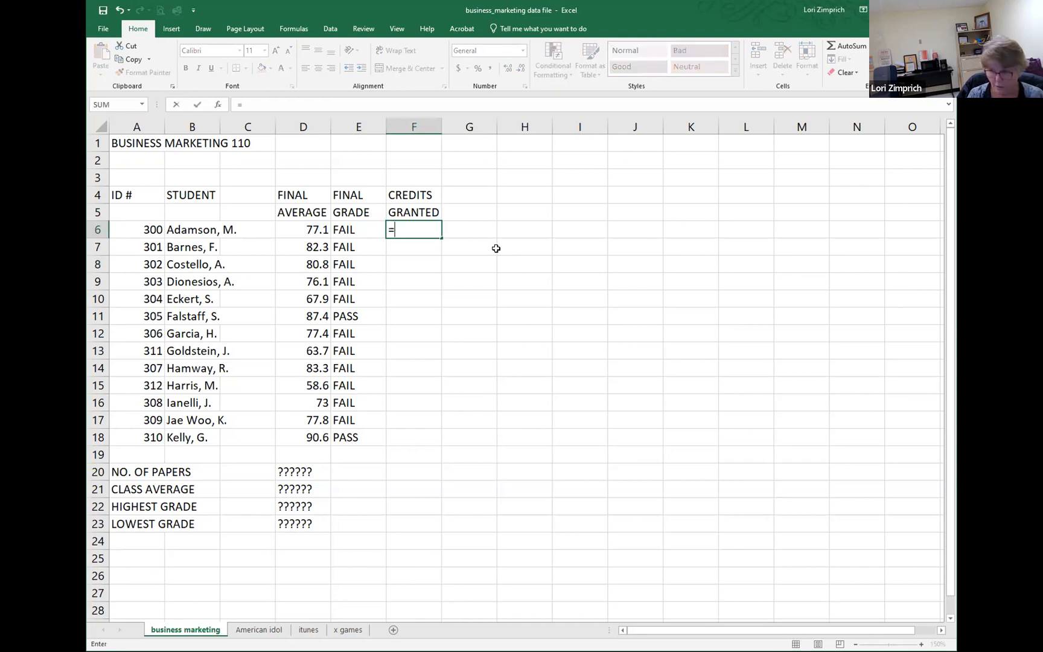
text(if)
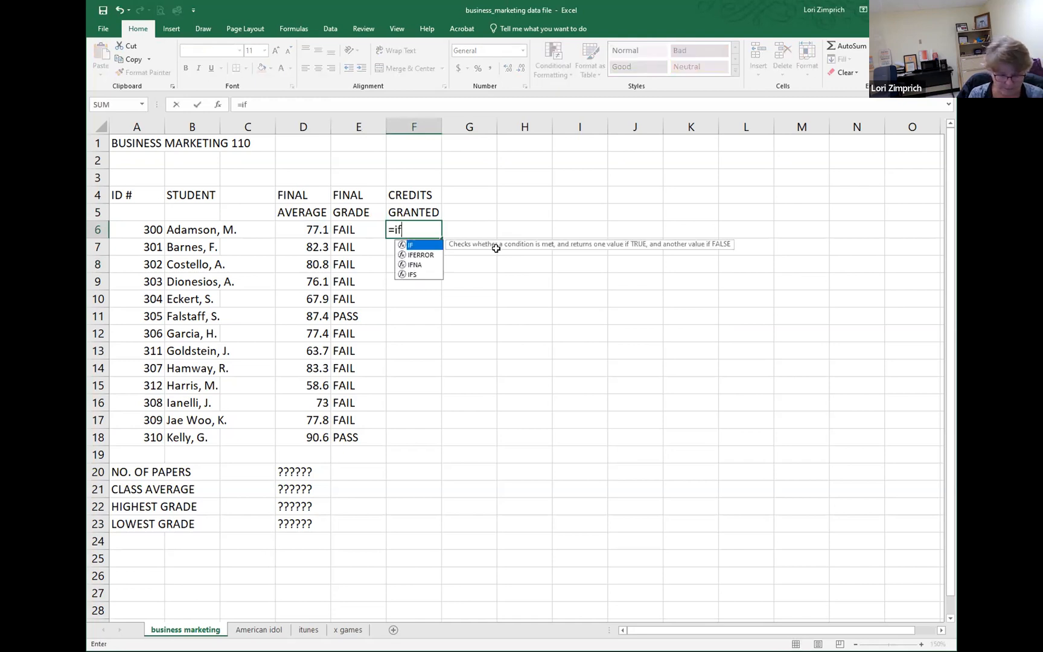
text(()
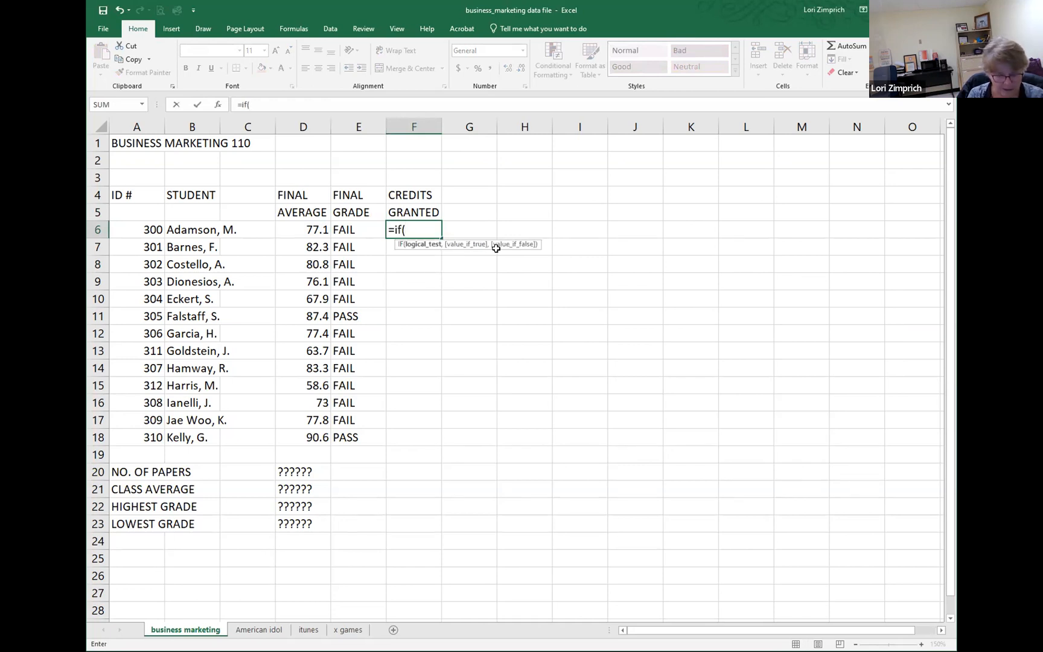
text(d6>8)
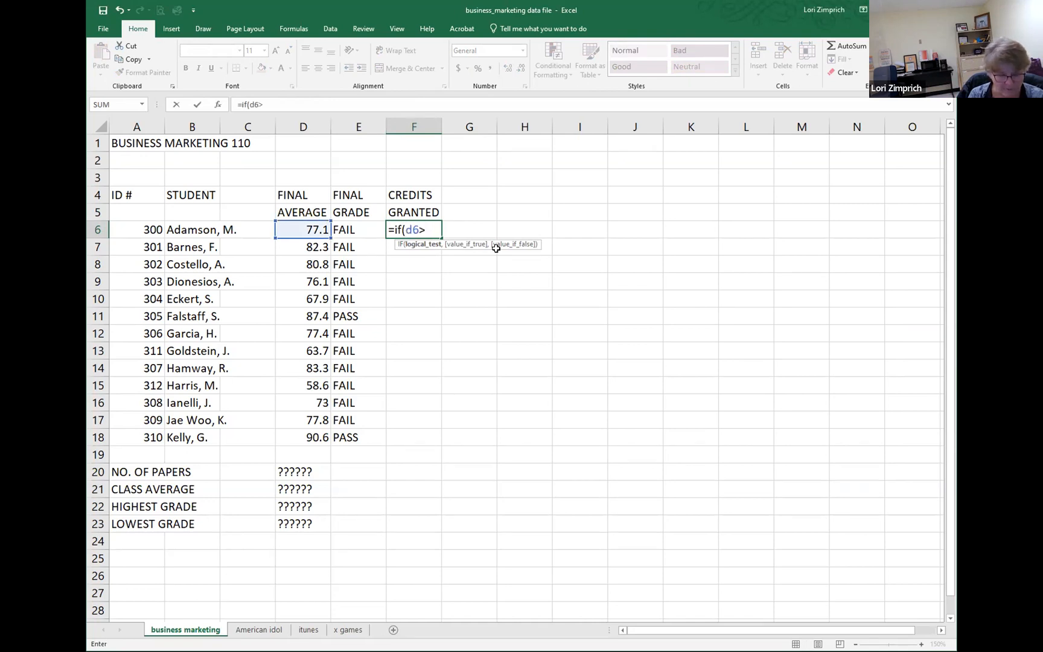
text(5)
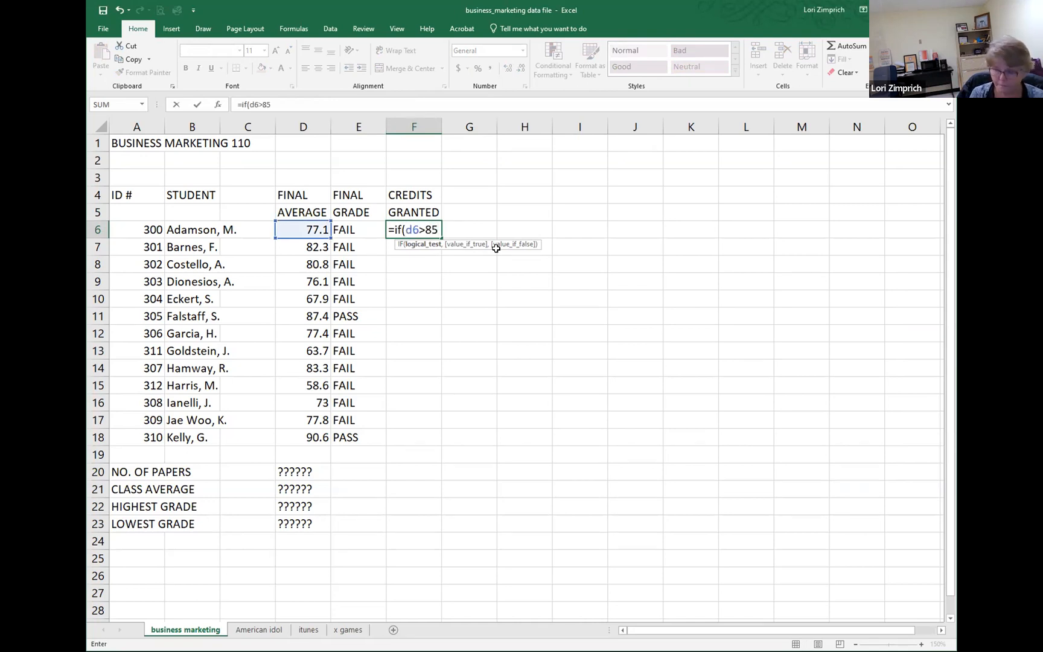
text(,)
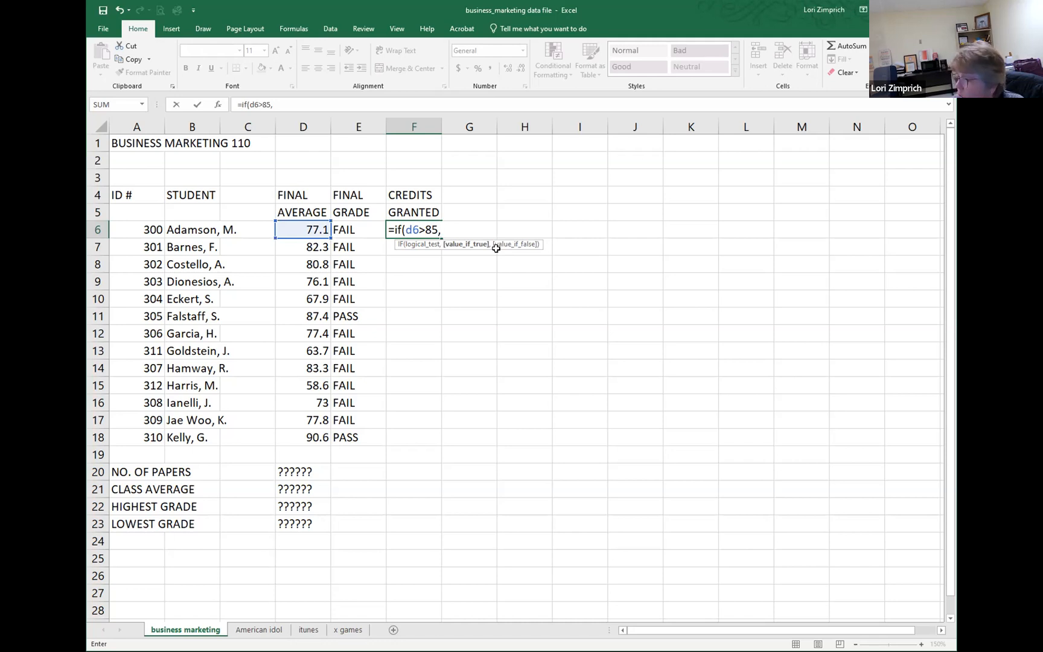
text(3)
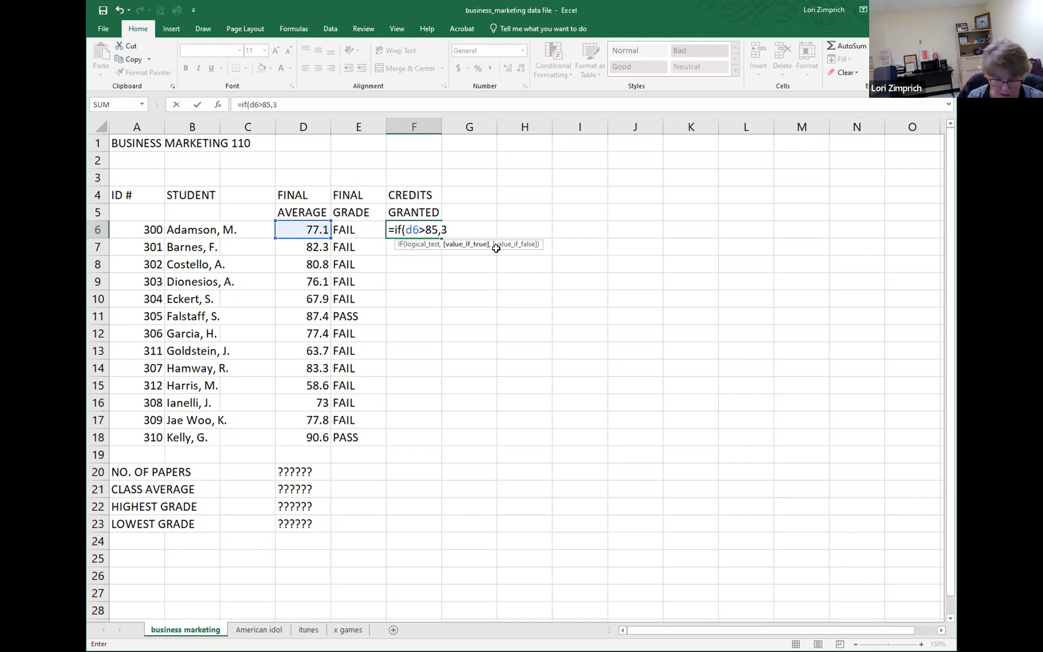
text(,)
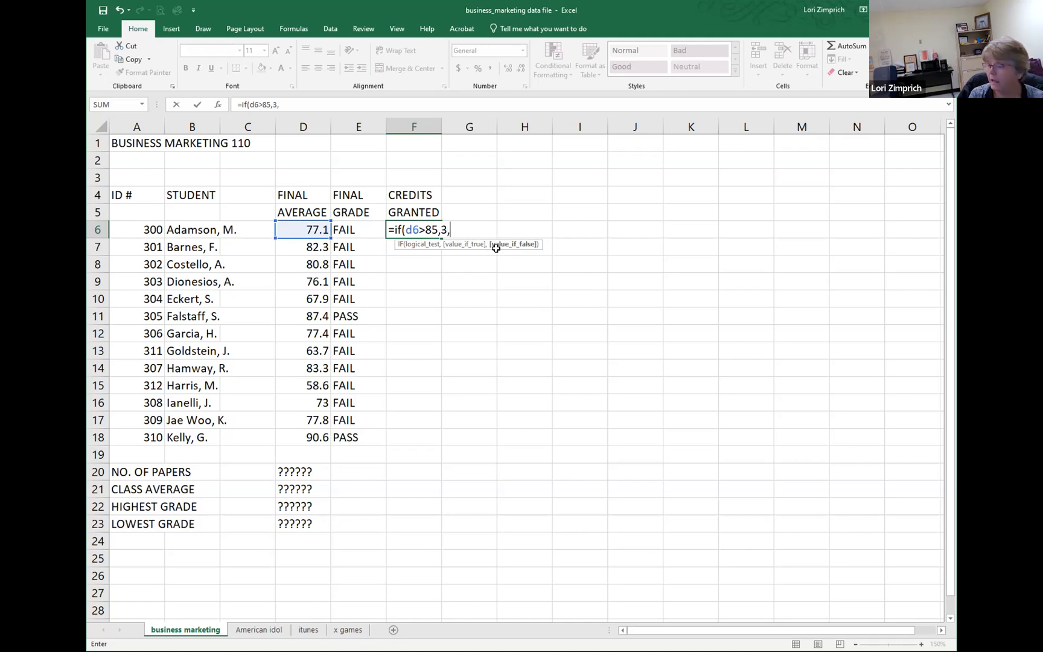
text(0)
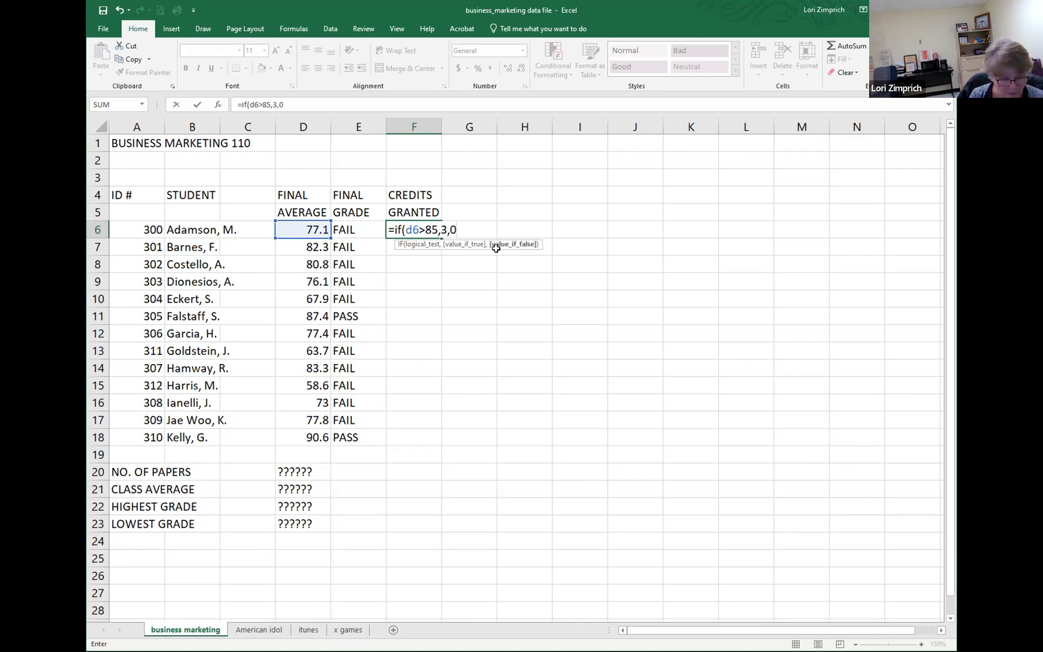
text())
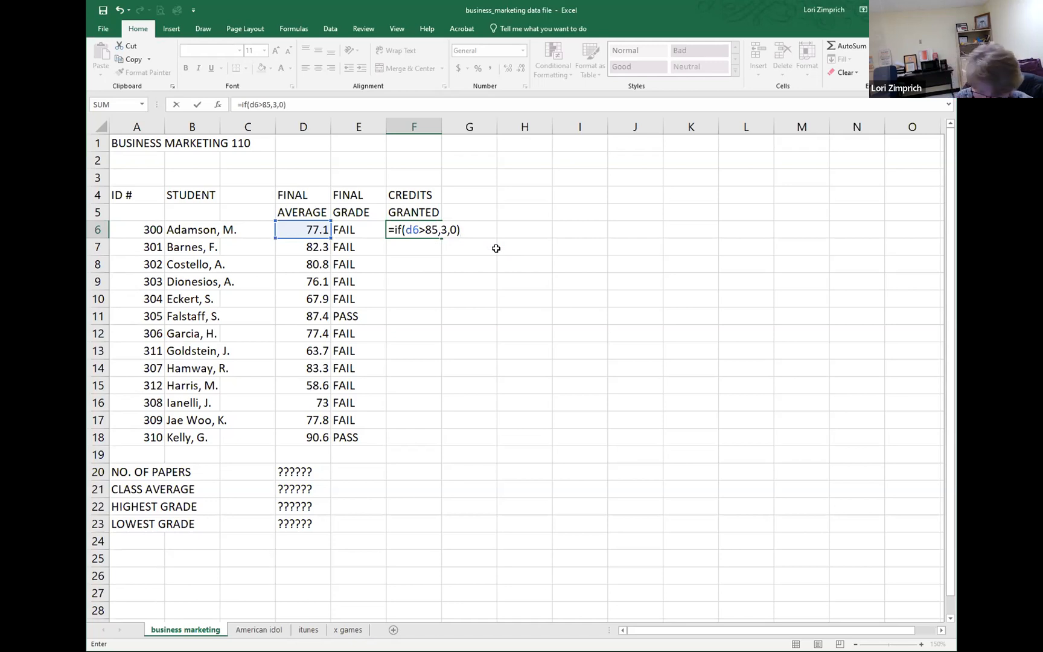
key(Return)
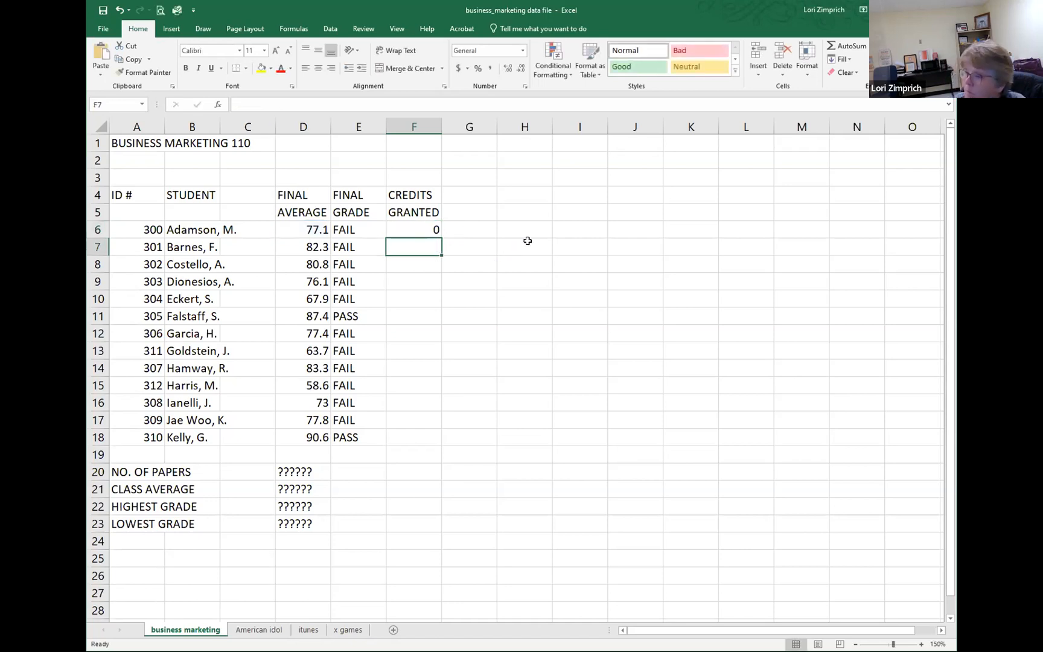
click(417, 227)
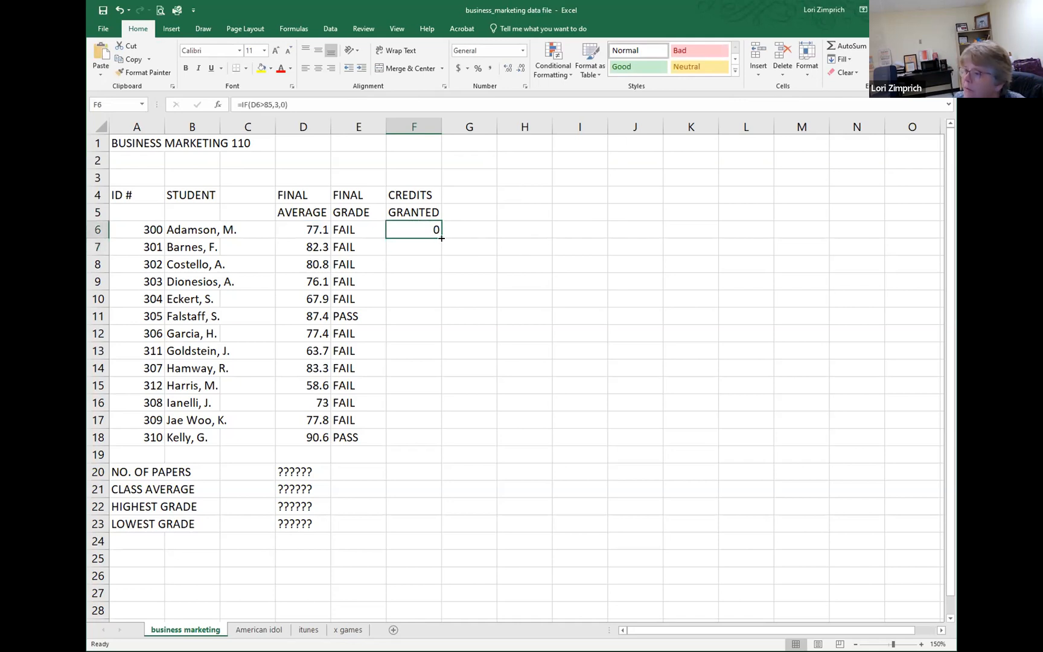
drag(440, 240, 441, 447)
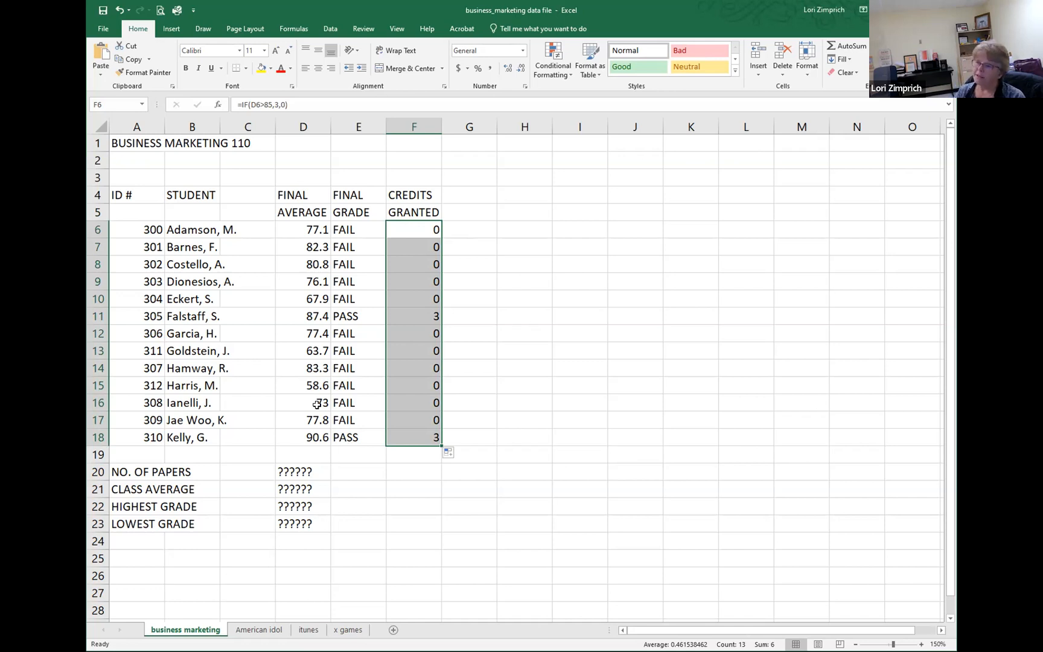
Step: Set the passing threshold in the E6 IF formula to 64.9 and fill it down the Final Grade column through E18
click(348, 228)
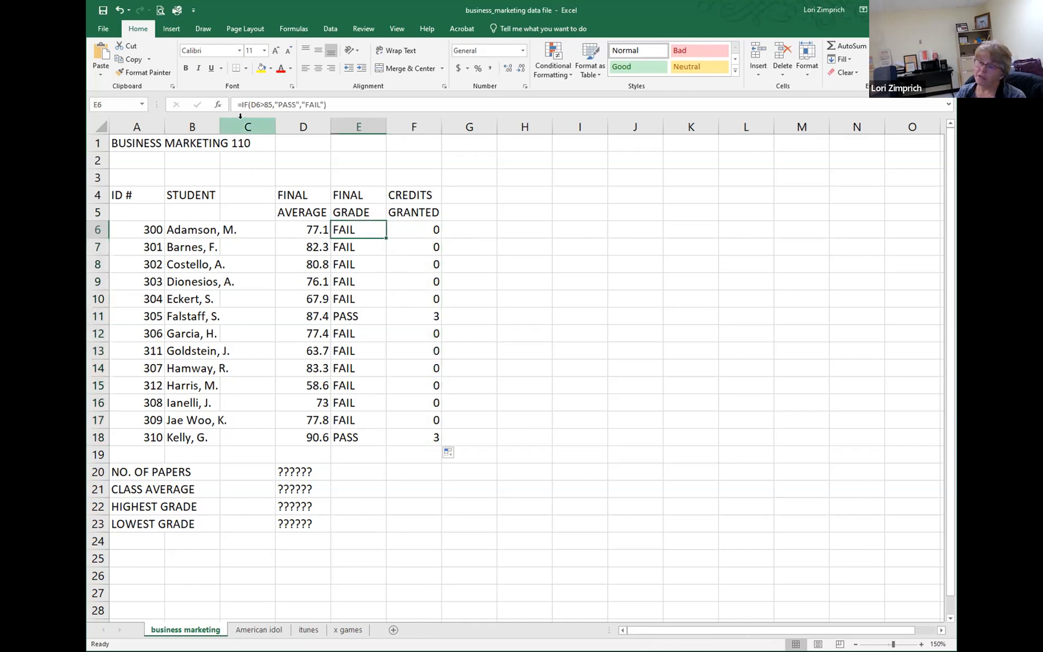
key(F2)
drag(264, 104, 271, 103)
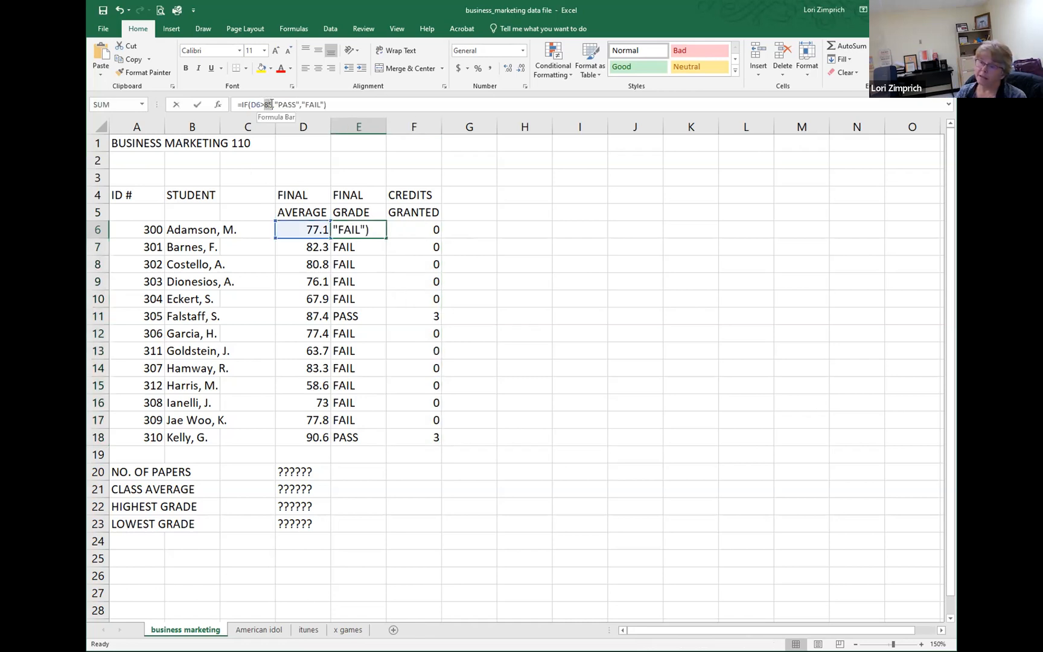
text(64.9)
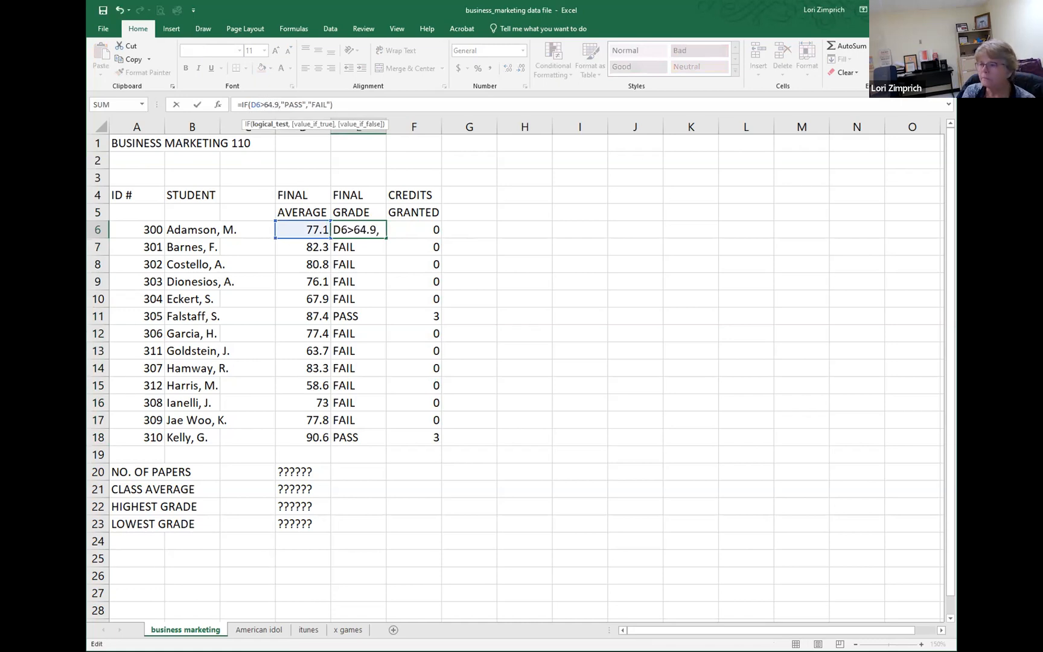
key(Return)
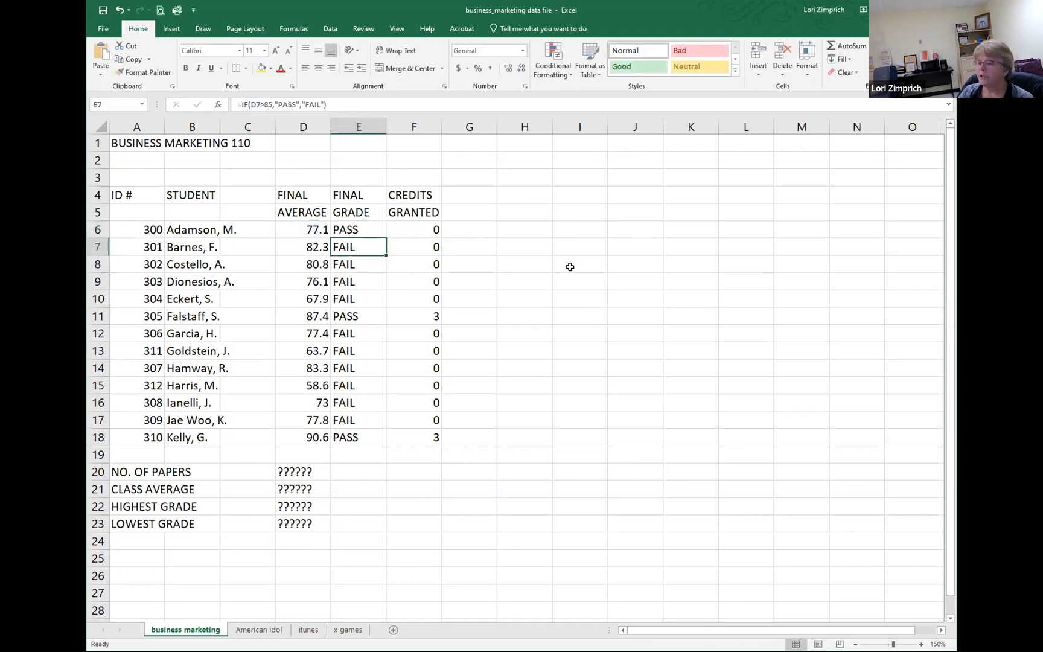
click(362, 230)
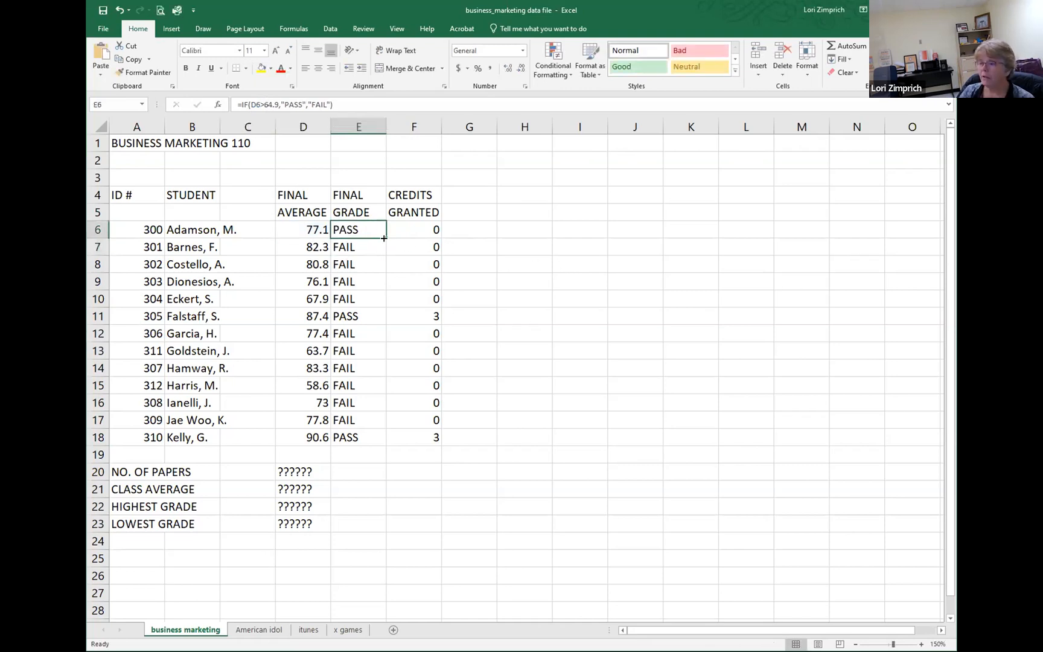
drag(384, 239, 381, 447)
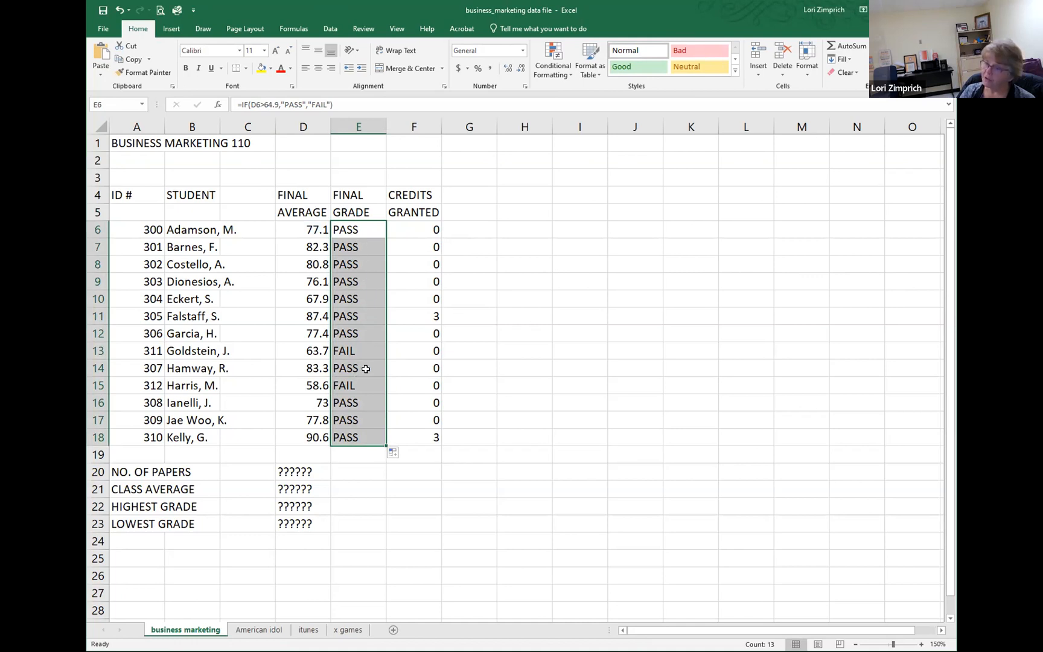
Step: Set the threshold in the F6 IF formula to 64.9 and fill it down the Credits Granted column through F18
click(415, 227)
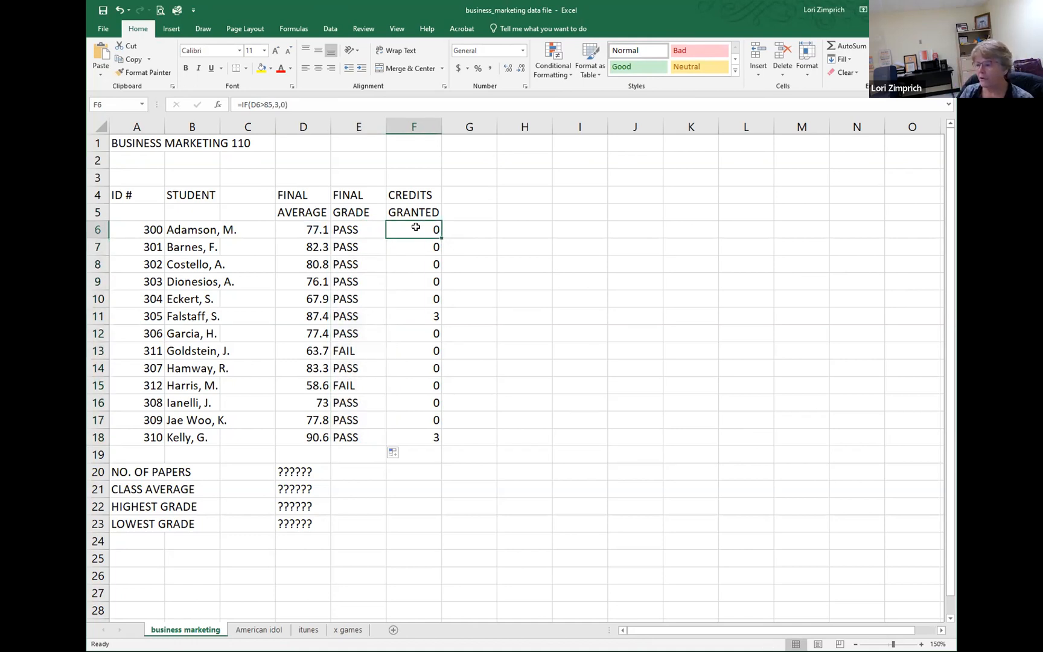
drag(264, 104, 272, 104)
text(64.9)
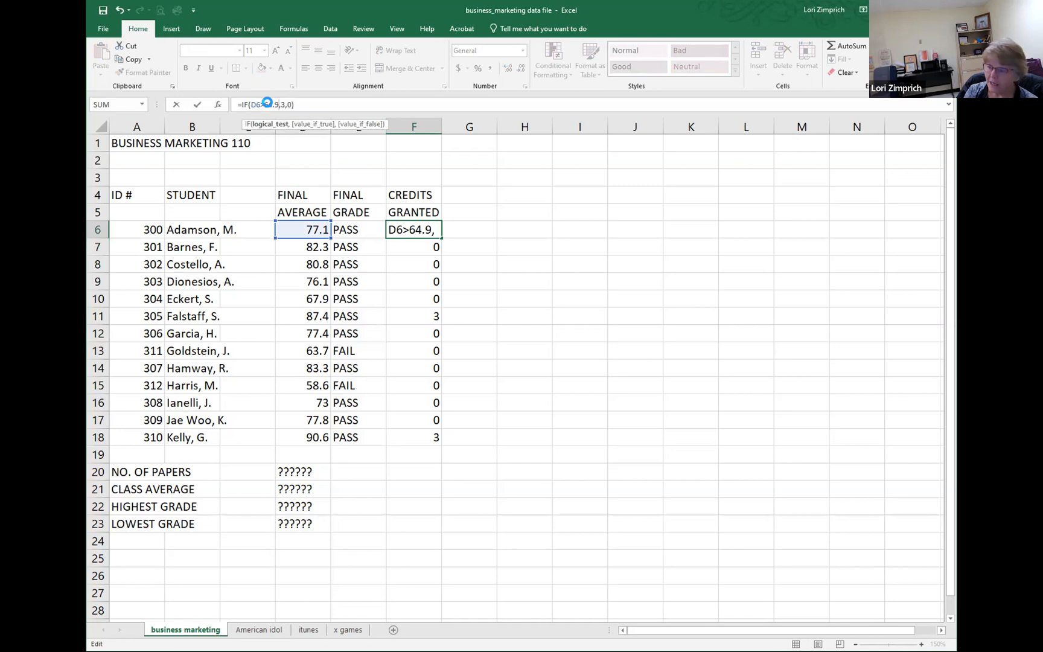
key(Return)
click(399, 229)
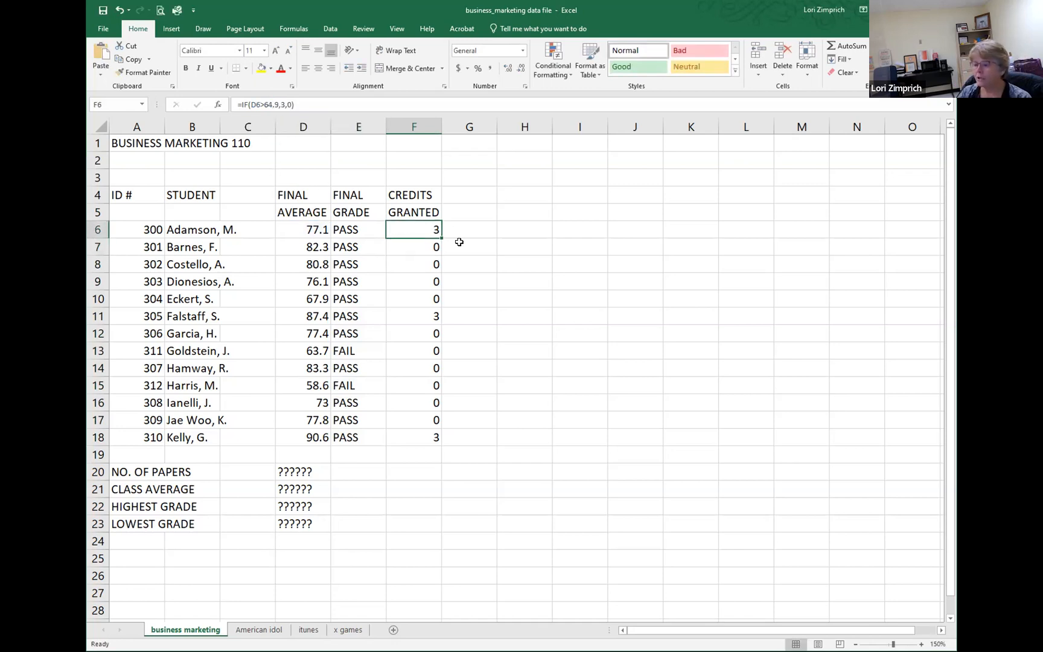
drag(441, 238, 451, 439)
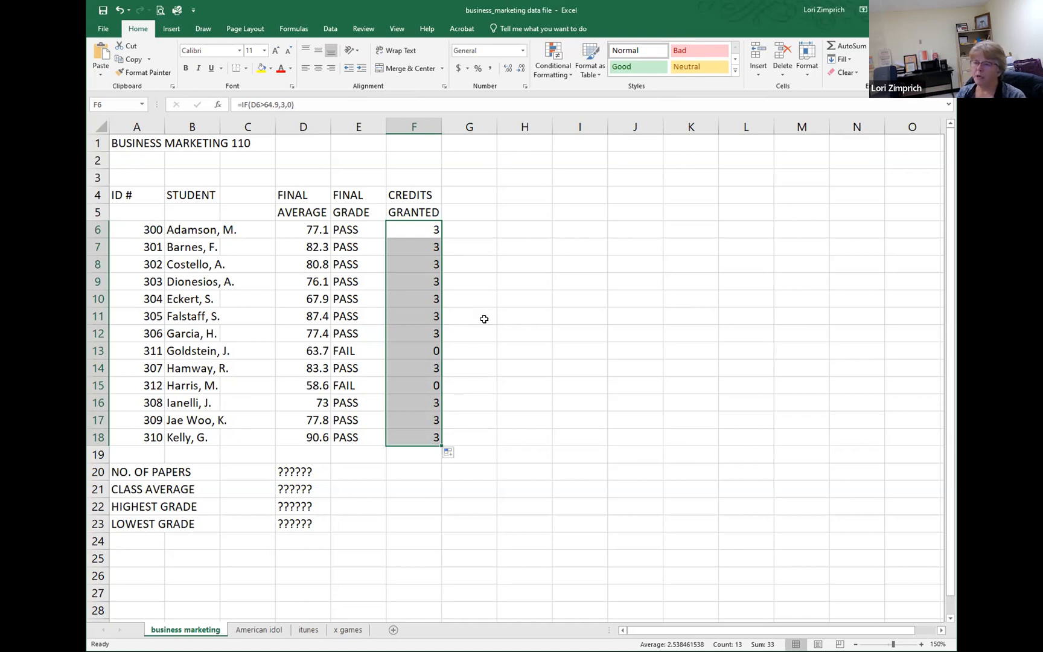
Step: Add a "cutoff" label in cell E2 with the value 80 beside it in F2
double_click(363, 231)
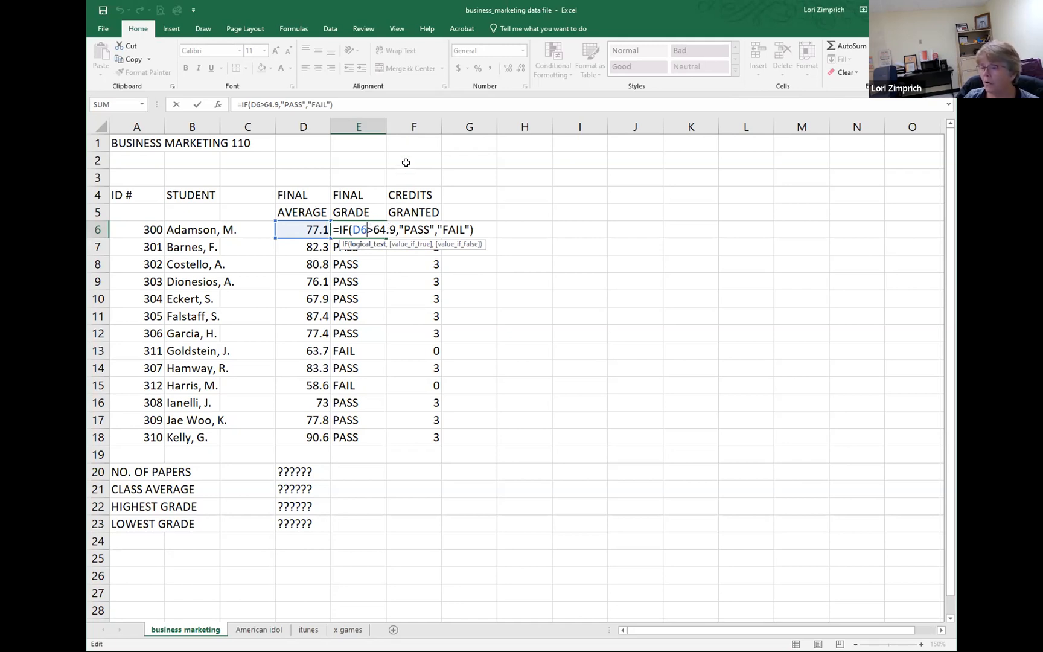
click(359, 162)
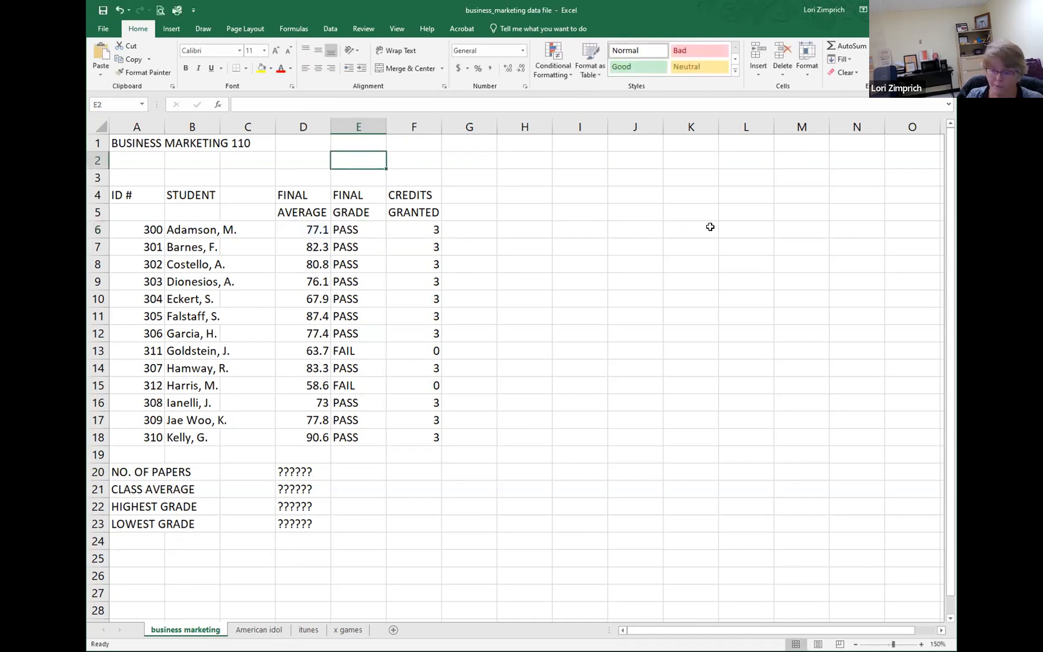
text(cutoff)
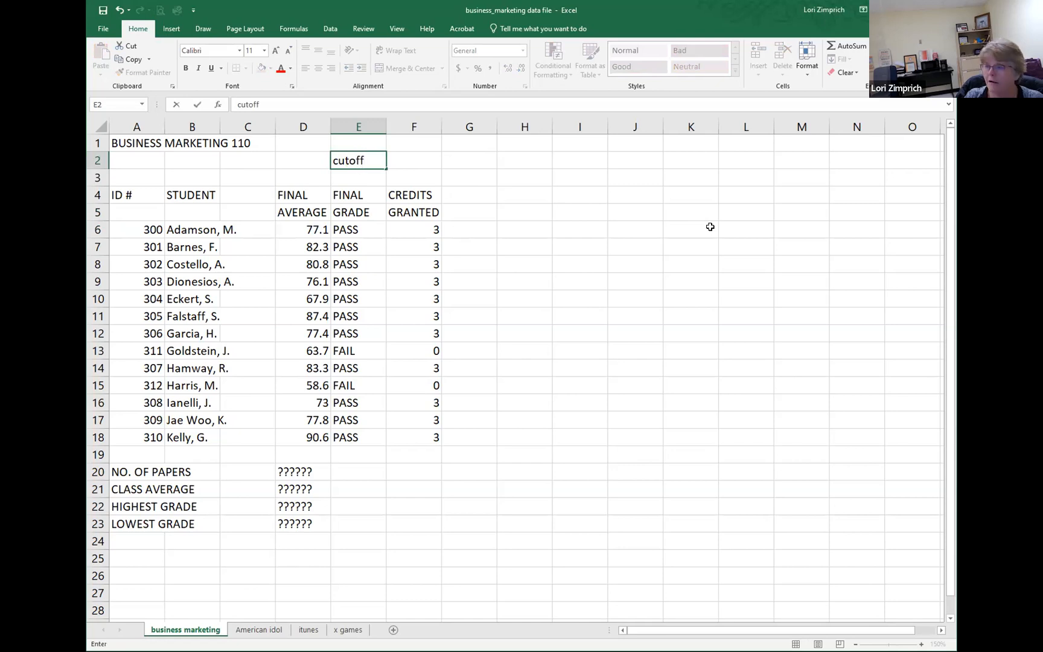
key(Tab)
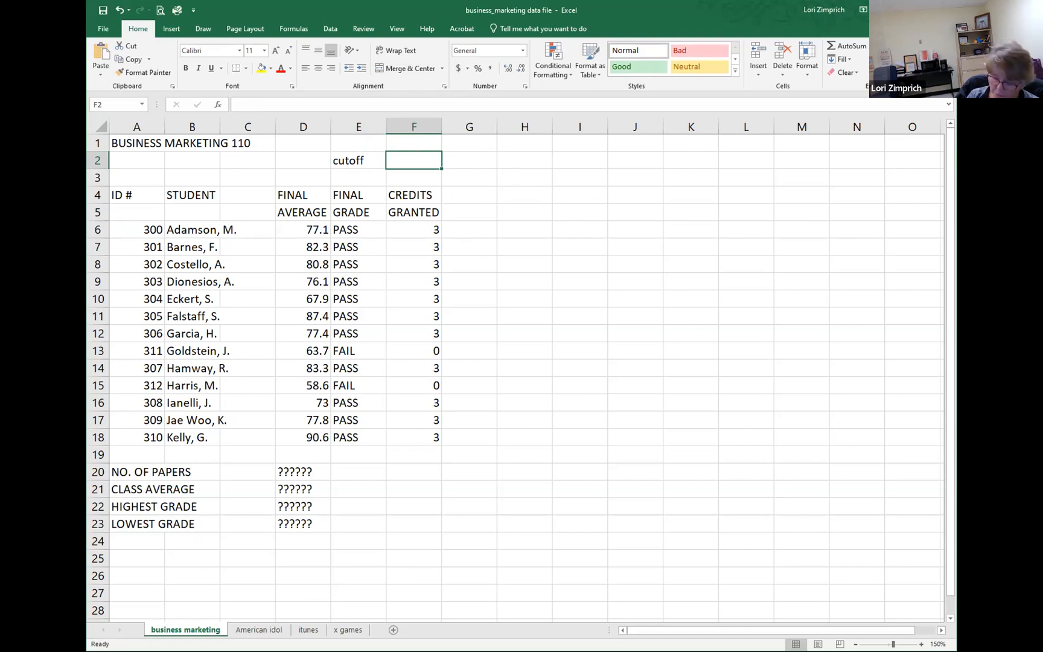
text(80)
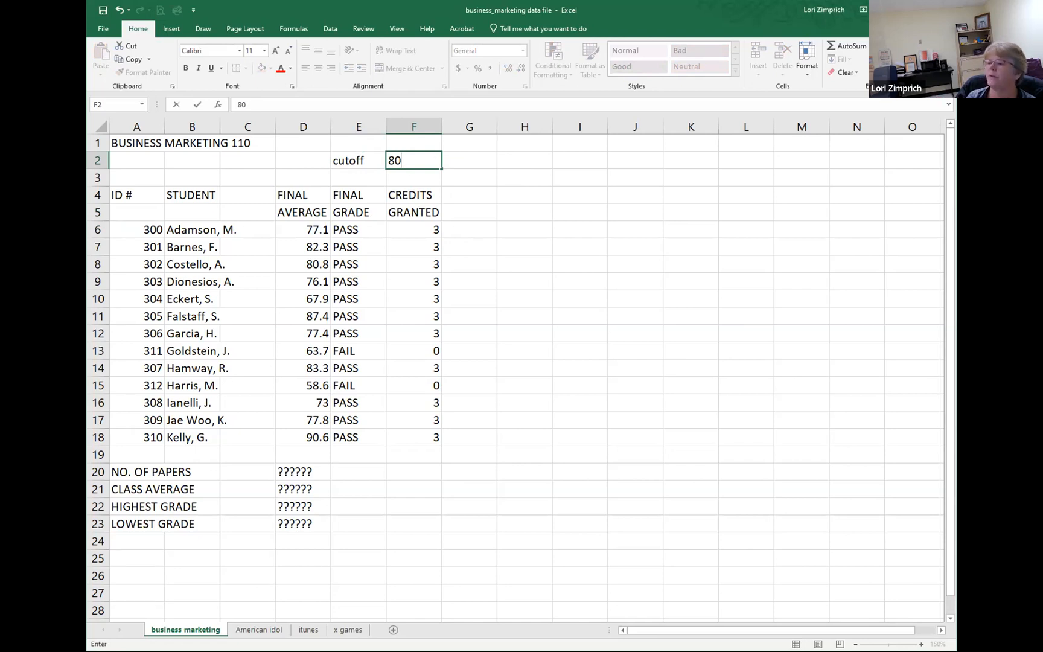
Step: Replace the 64.9 threshold in the E6 IF formula with a reference to F2 and fill it down through E18
click(357, 229)
double_click(357, 229)
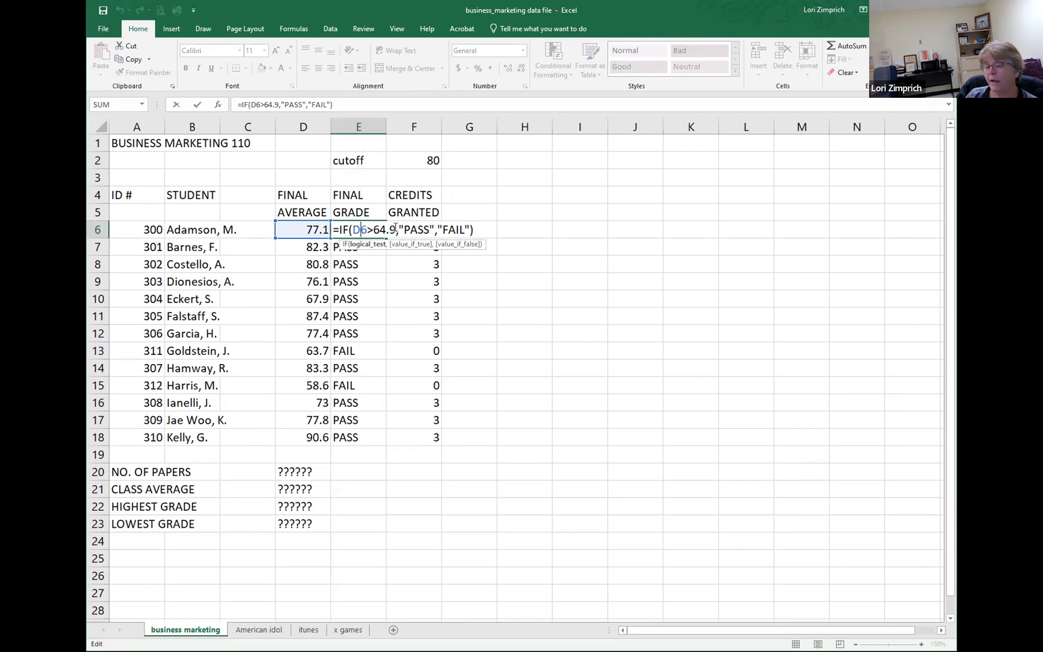
drag(373, 229, 396, 230)
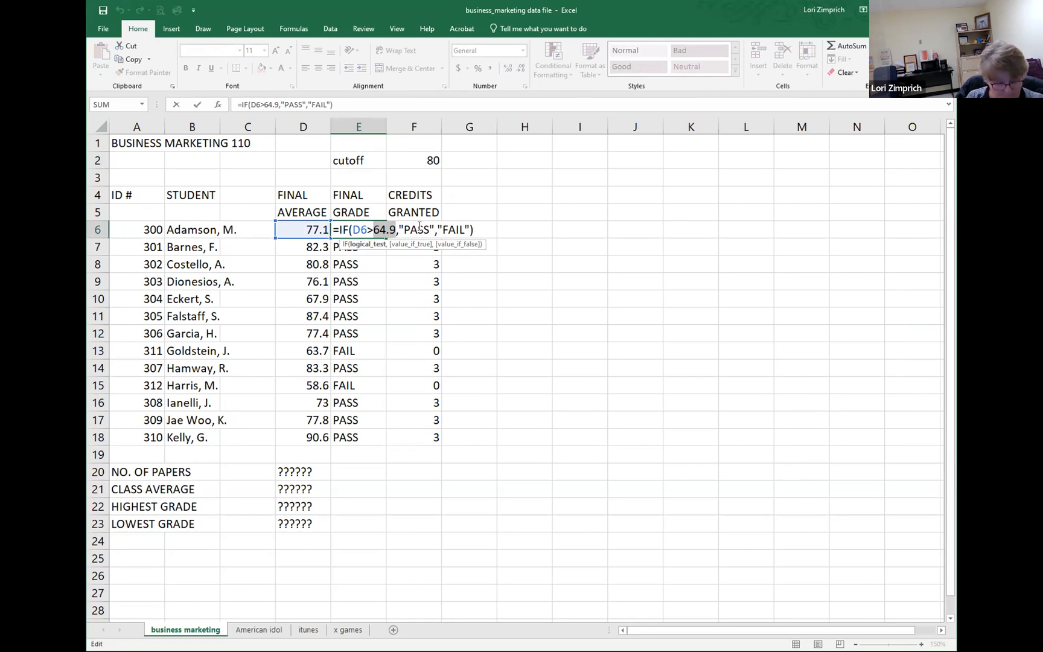
text(f2)
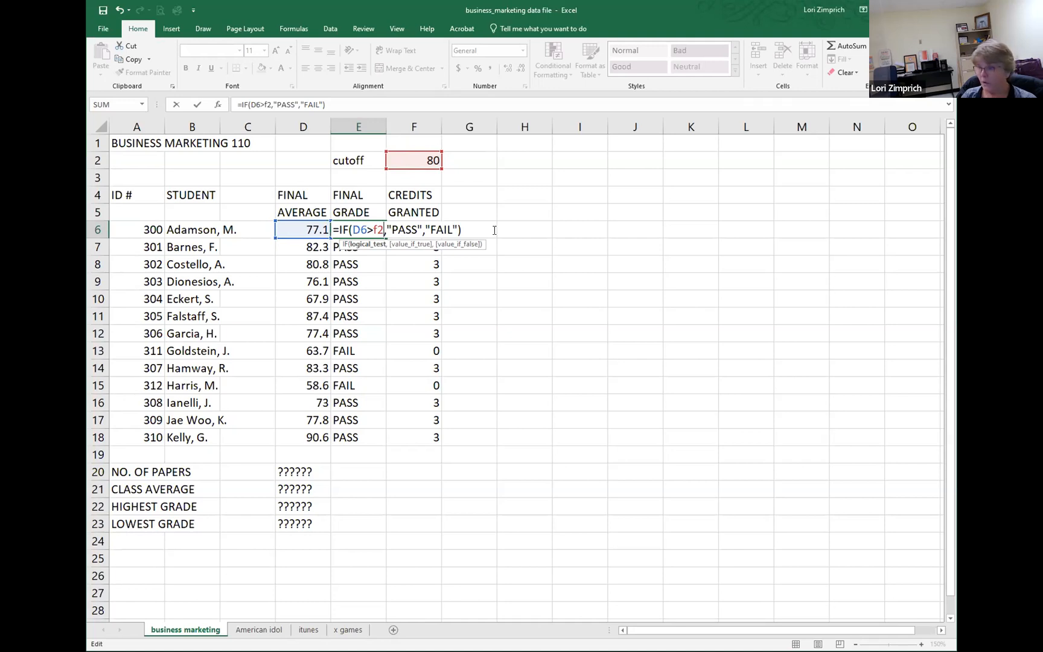
key(Return)
click(372, 228)
drag(385, 239, 392, 444)
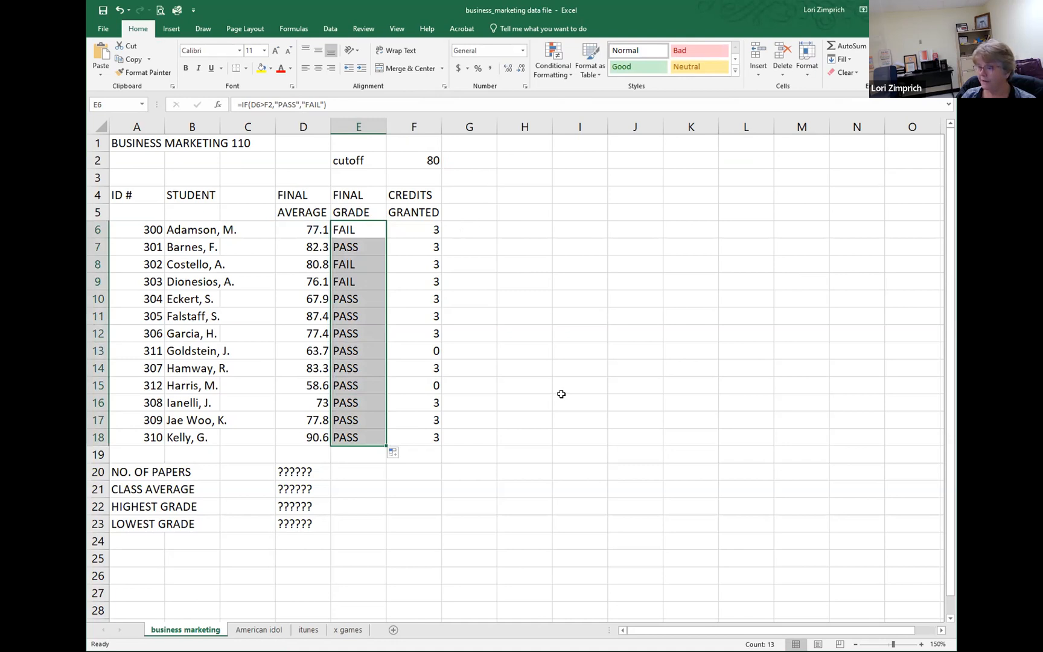
Step: Display the worksheet's formulas, narrow columns C and D, and adjust column E to fit the full IF formulas
click(310, 299)
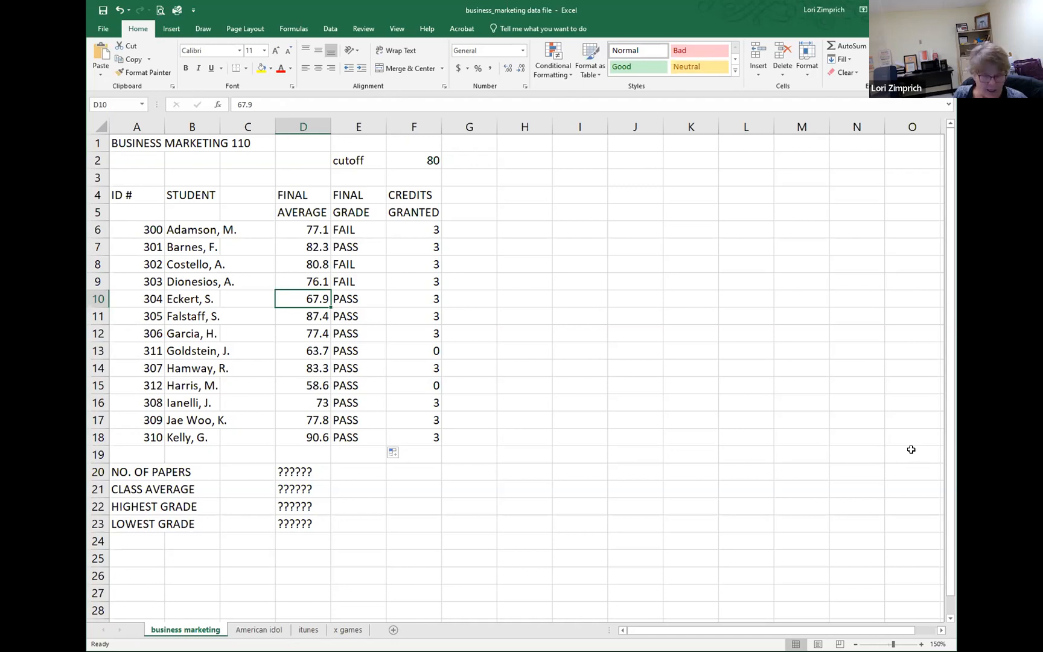
key(ctrl+grave)
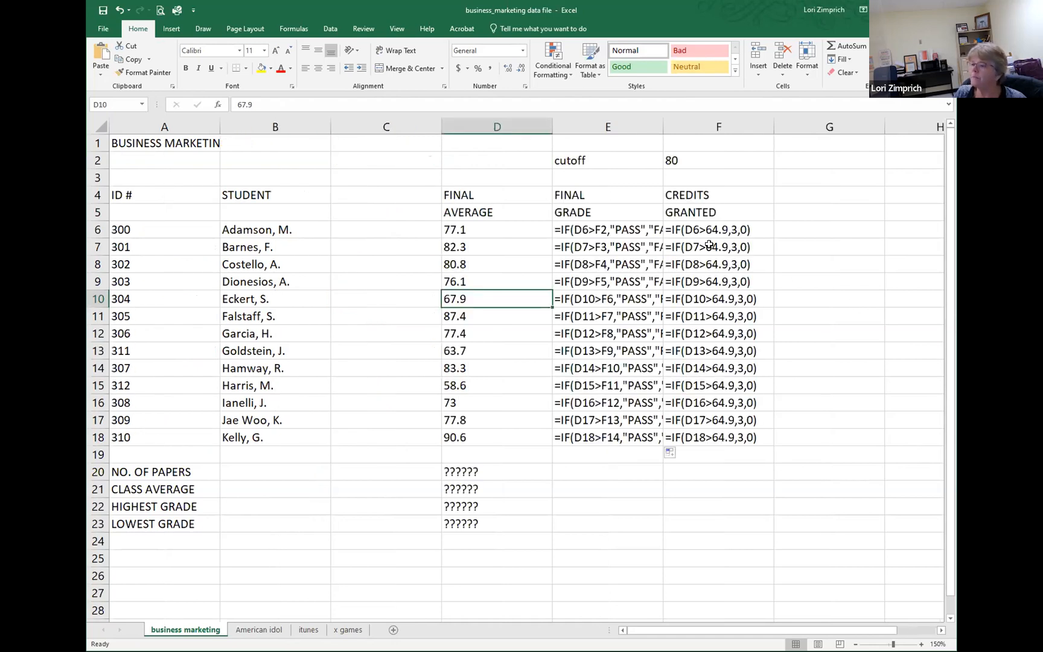
drag(551, 125, 517, 125)
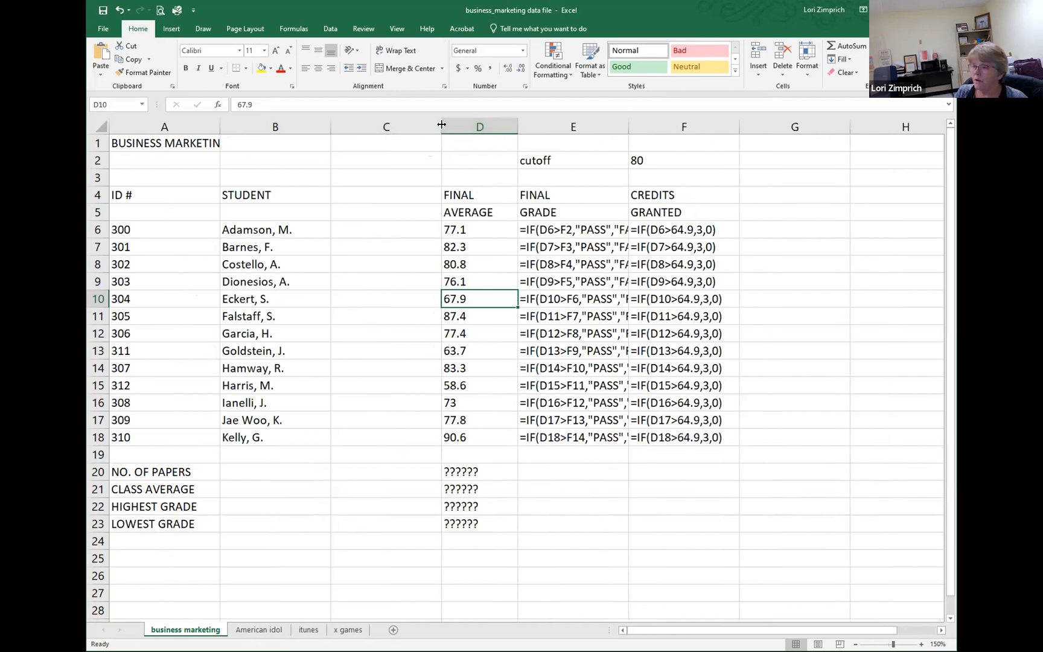
drag(442, 124, 353, 124)
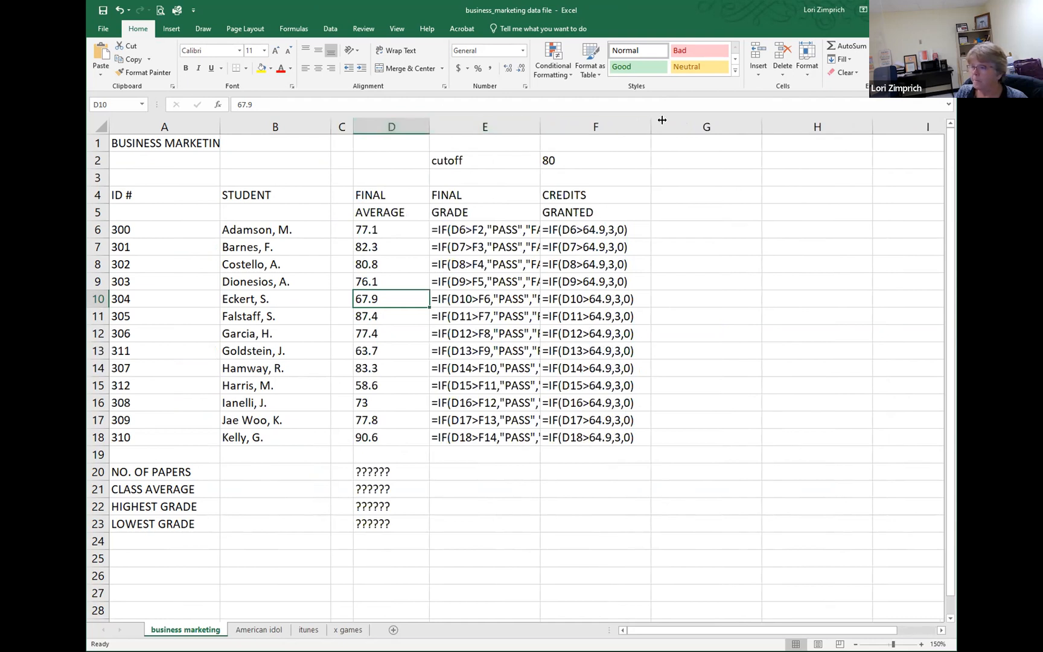
drag(540, 125, 655, 121)
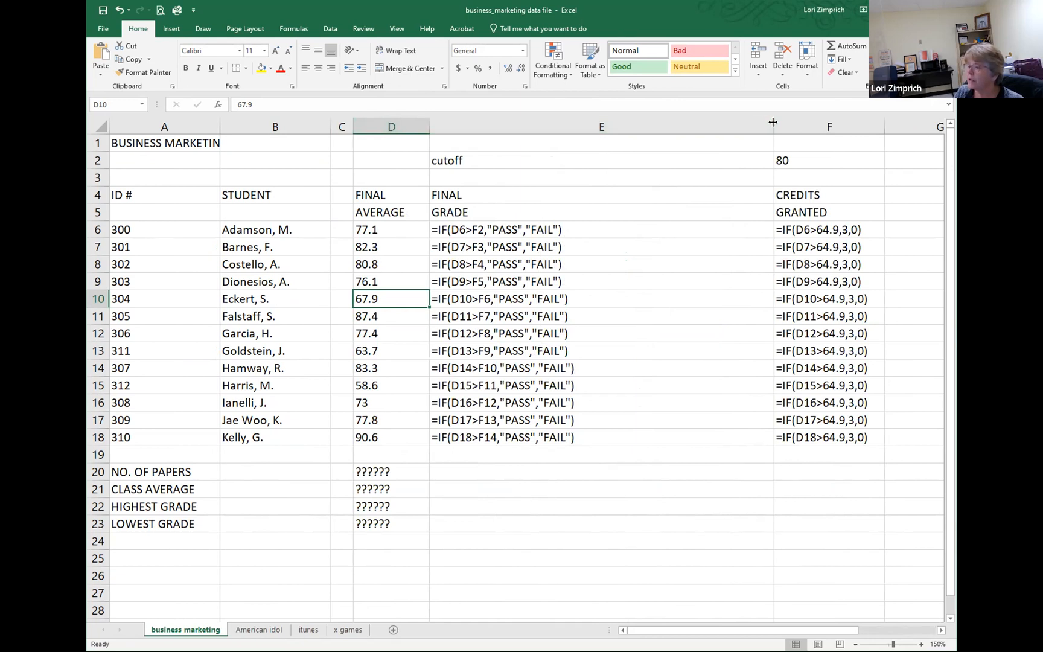
drag(773, 122, 600, 140)
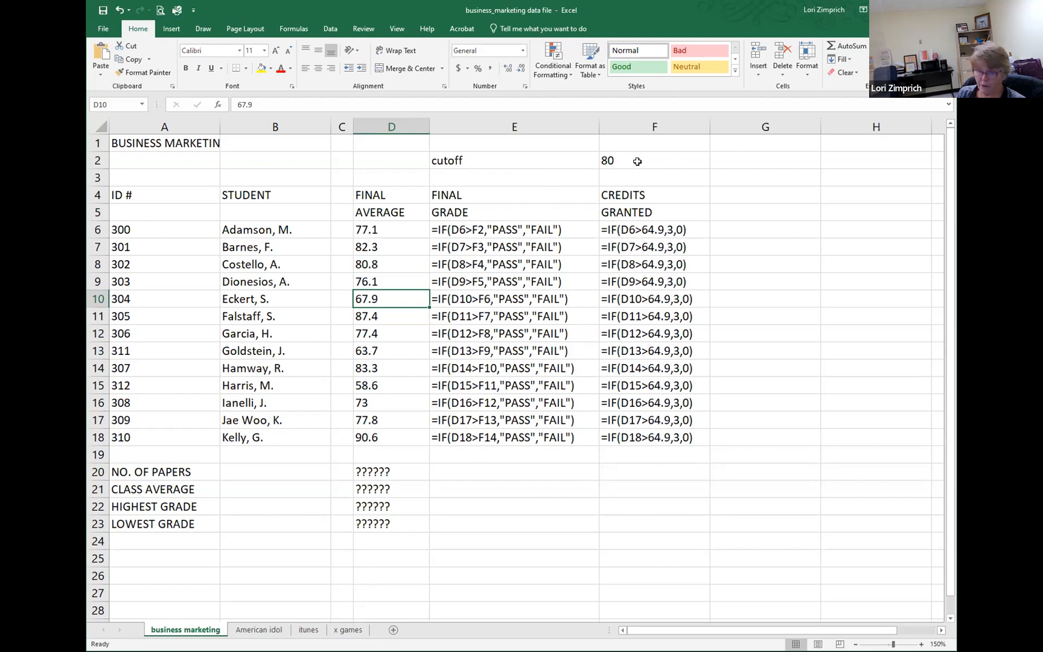
Step: Change the cutoff reference in the E6 IF formula to the absolute reference $F$2
click(480, 228)
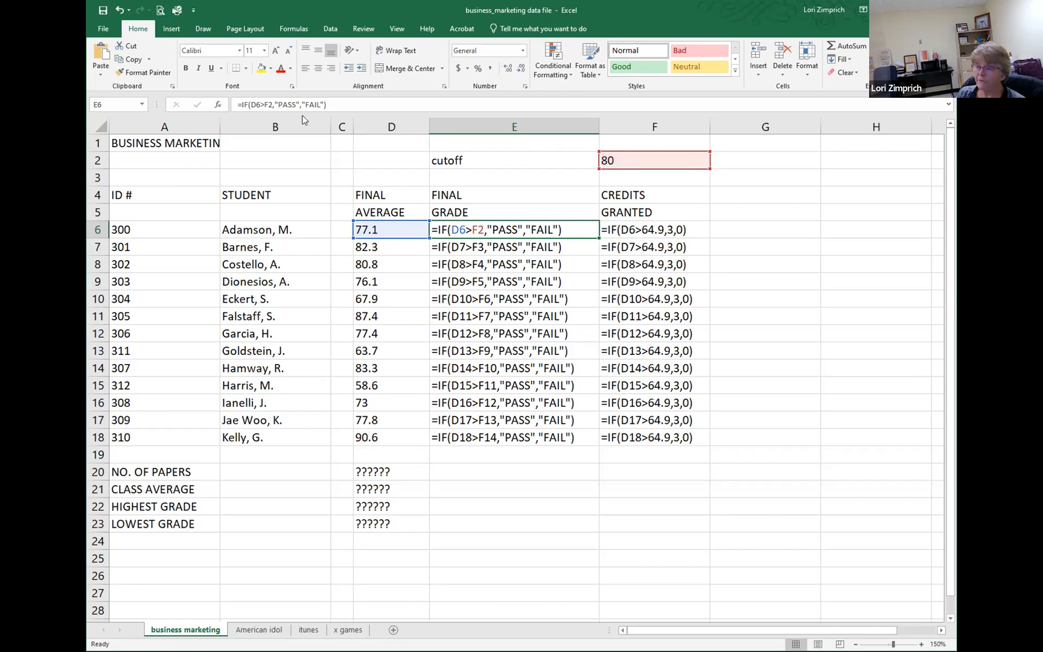
double_click(483, 229)
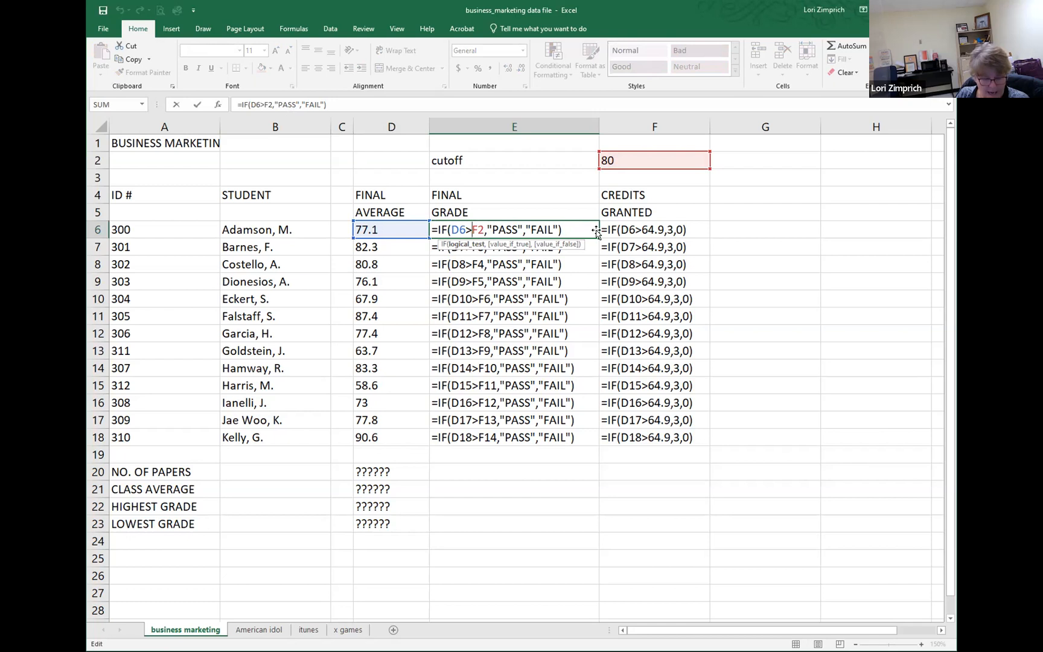
text($F)
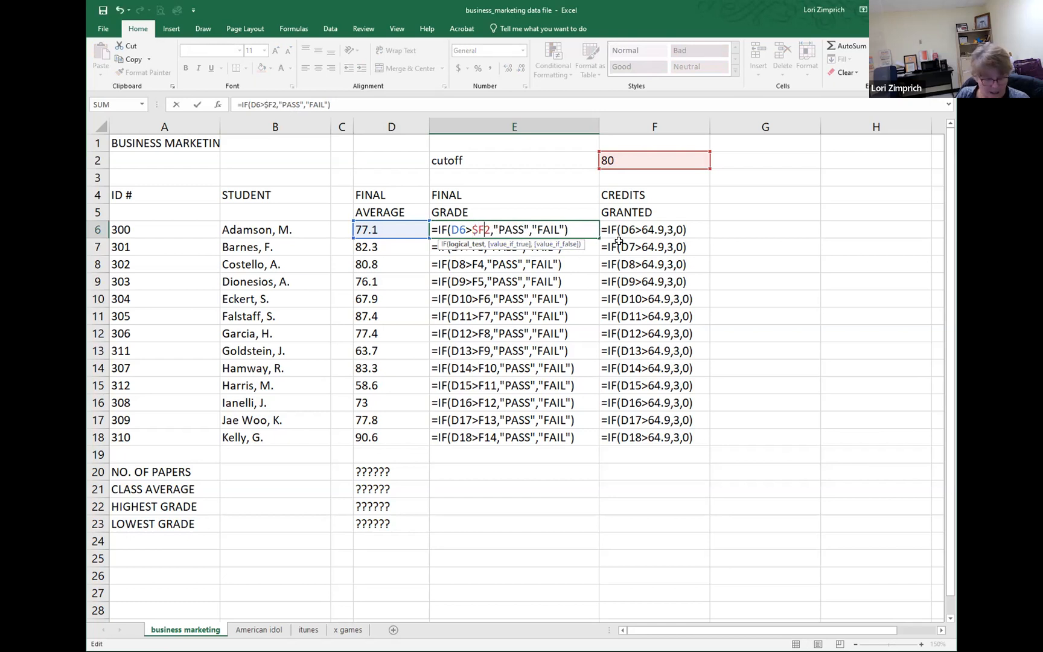
text($)
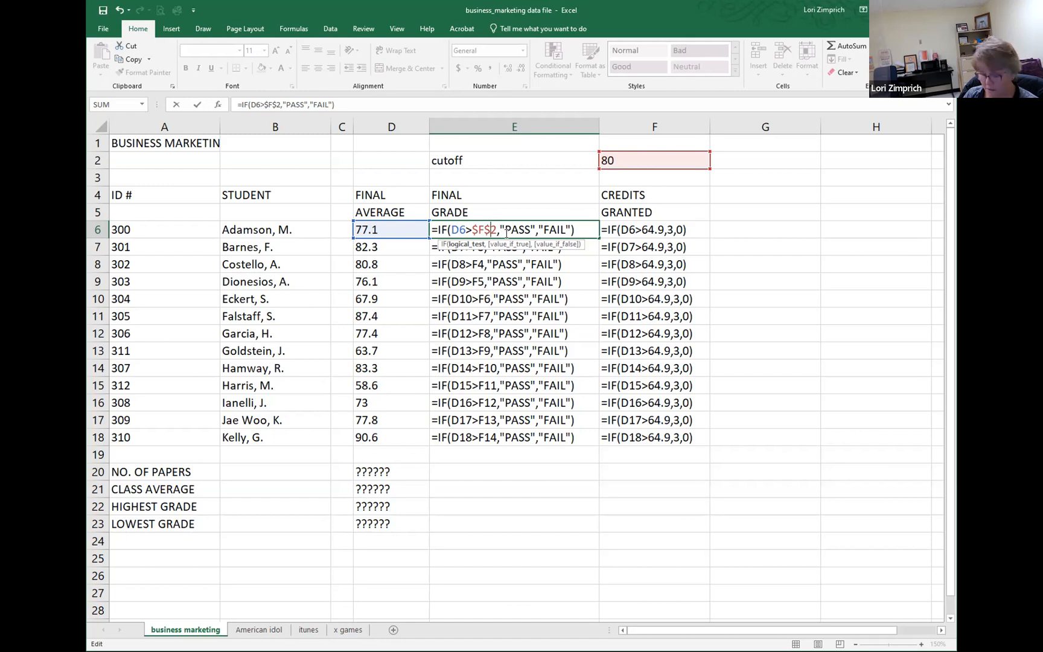
key(Return)
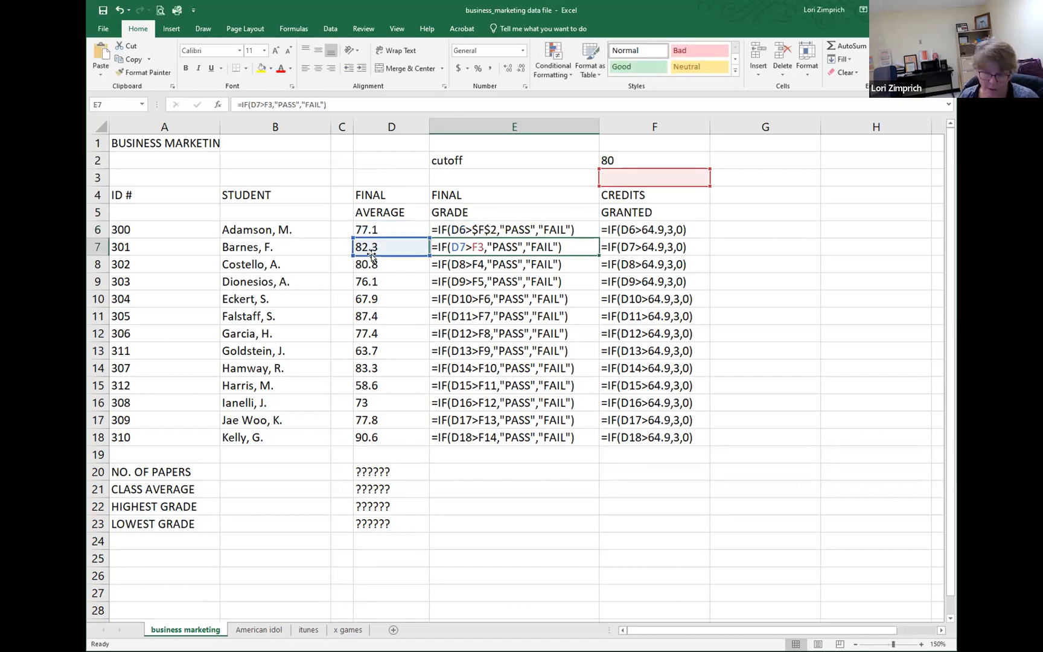
Step: Switch the worksheet back to showing values and widen columns B, C and D to fit their contents
key(ctrl+grave)
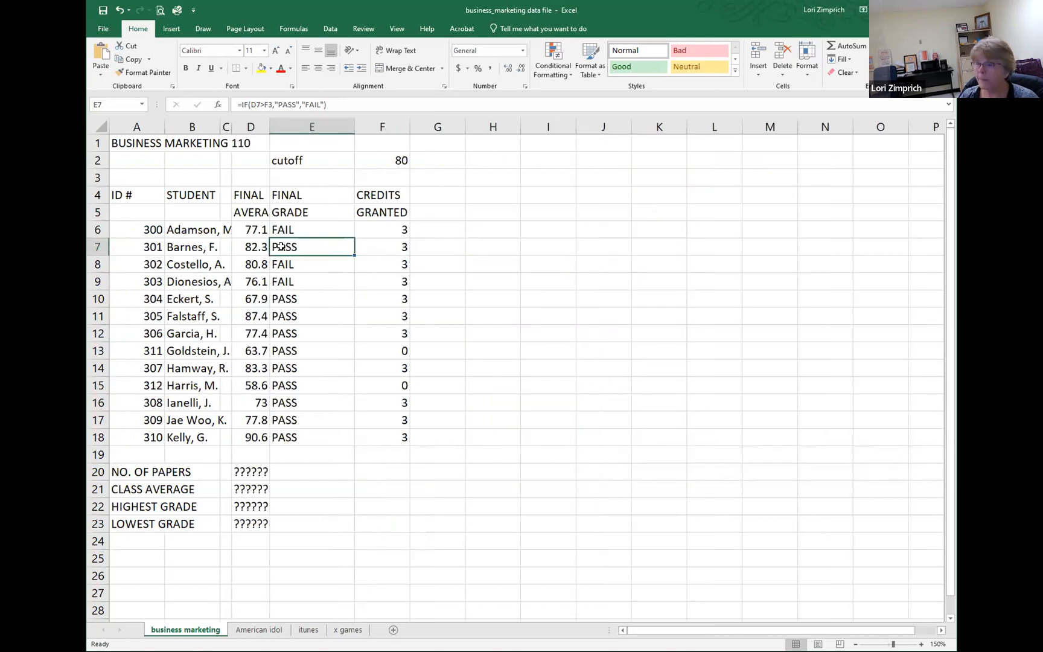
double_click(268, 126)
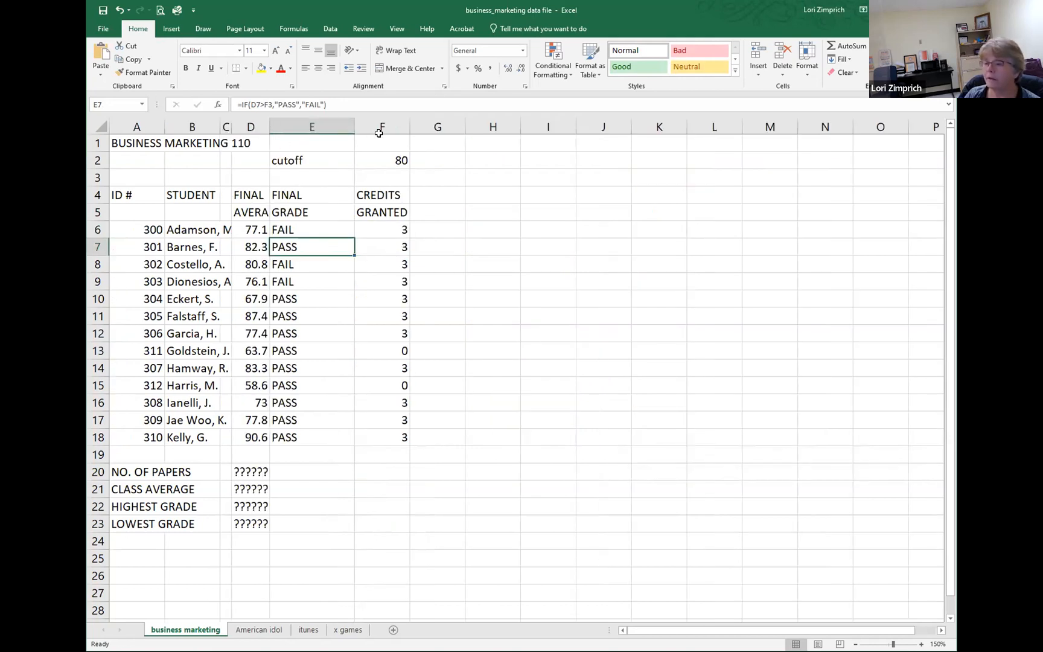
mouse_move(229, 126)
mouse_down()
mouse_move(270, 126)
mouse_move(247, 126)
mouse_up()
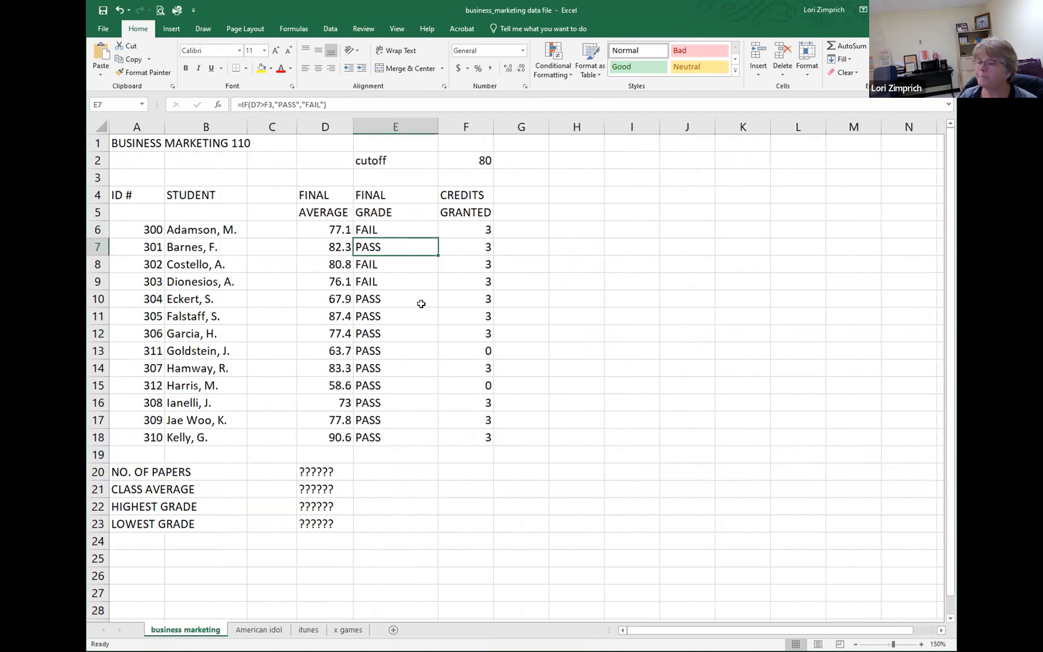
Step: Fill the E6 formula with the absolute cutoff reference down the Final Grade column through E18
click(386, 227)
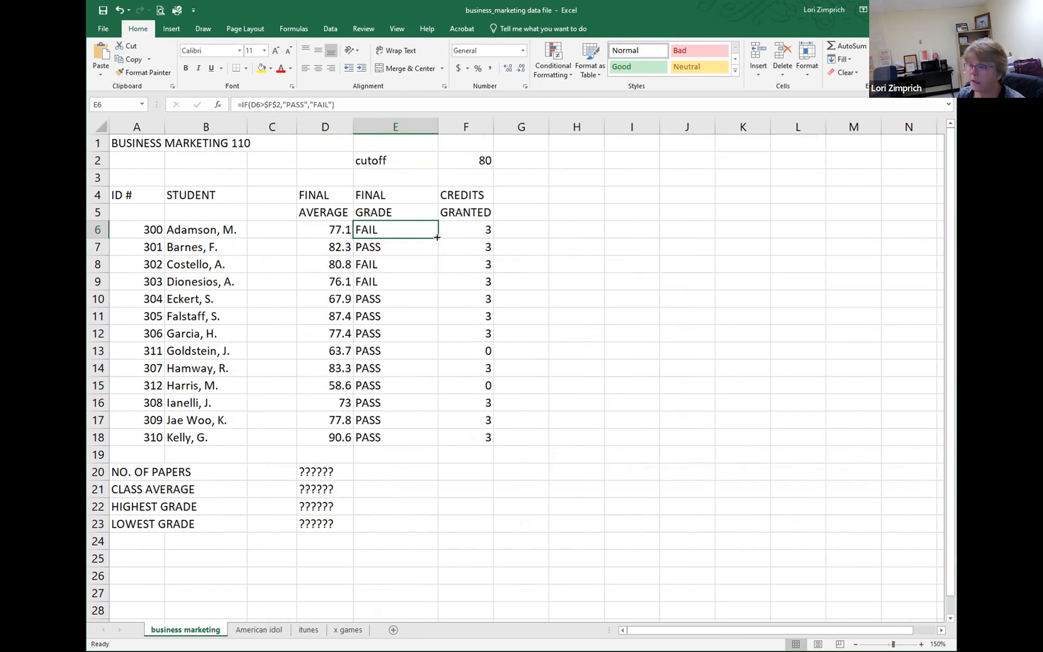
drag(437, 237, 435, 448)
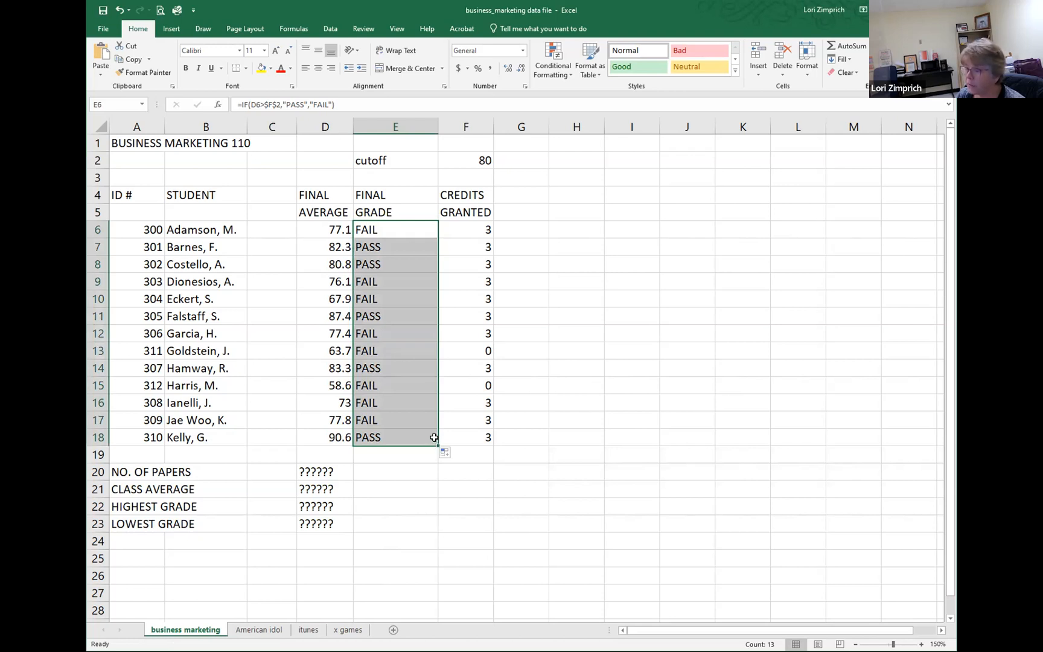
Step: Replace the 64.9 threshold in the F6 IF formula with $F$2 and fill it down the Credits Granted column through F18
click(464, 231)
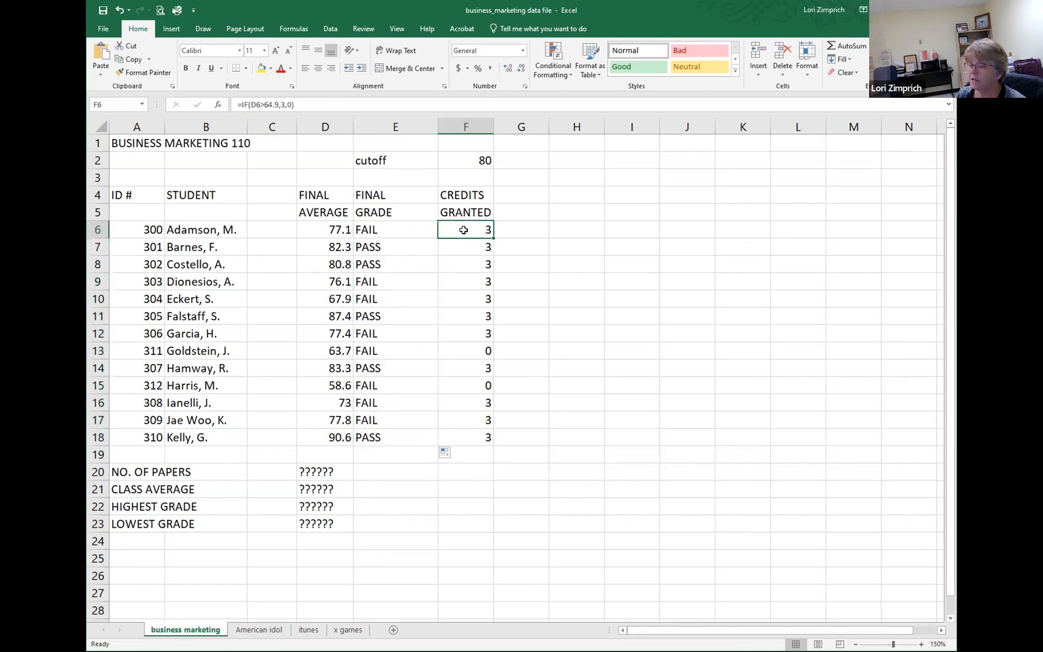
click(264, 104)
drag(264, 104, 279, 104)
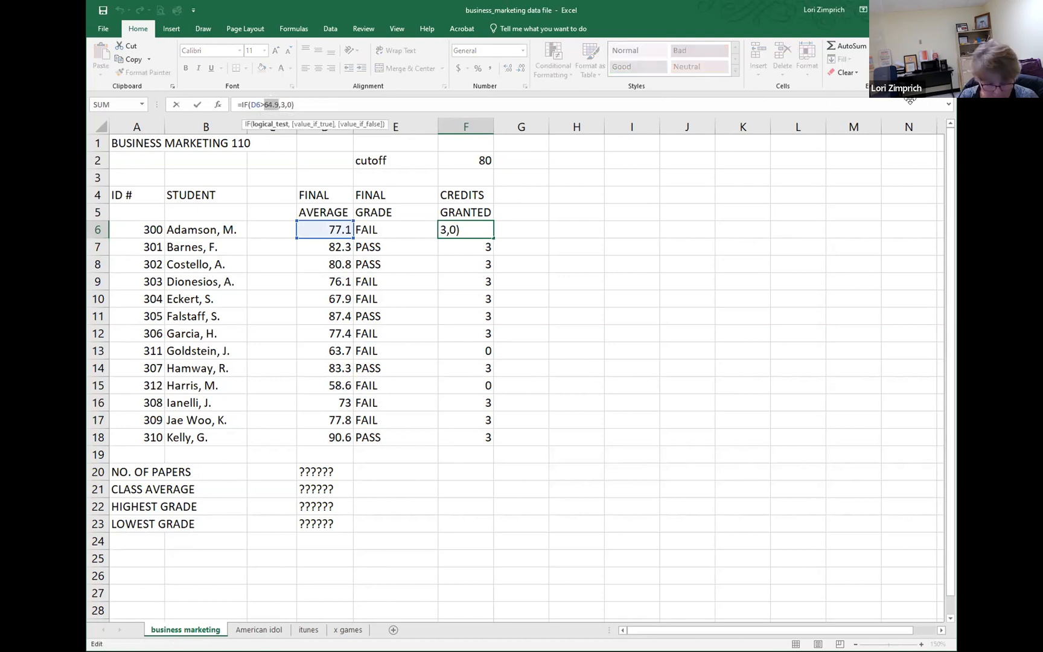
text(f2)
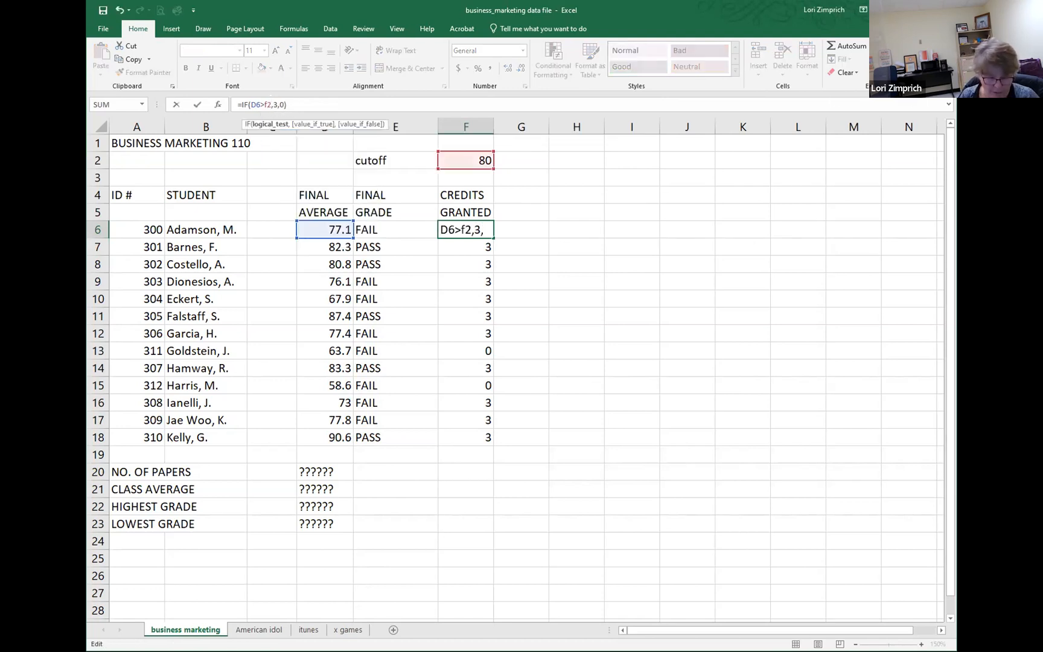
key(F4)
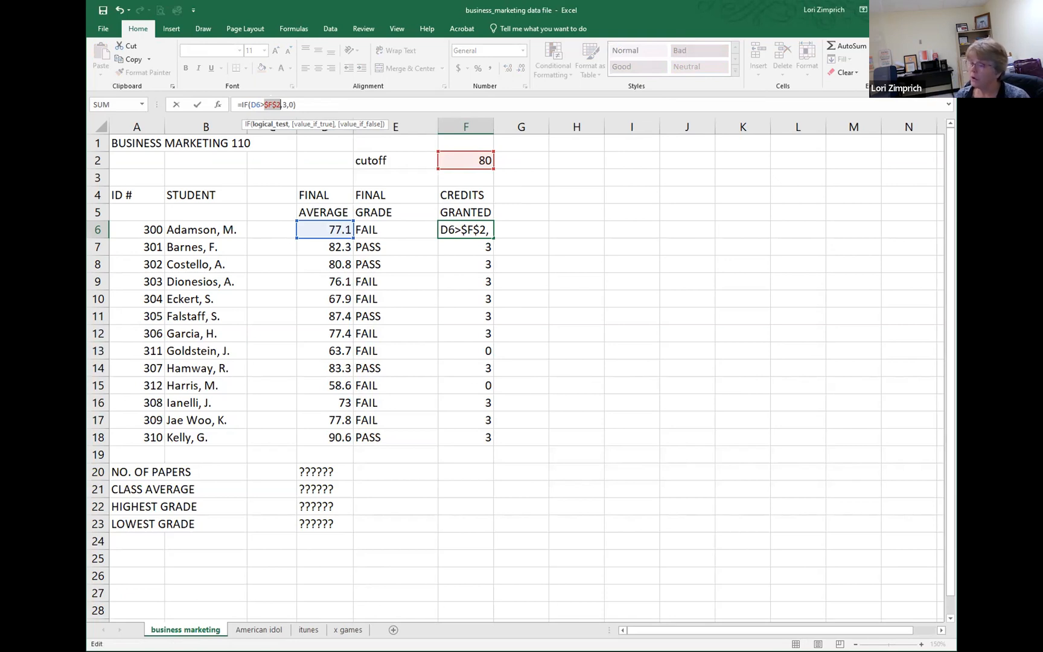
key(ctrl+Return)
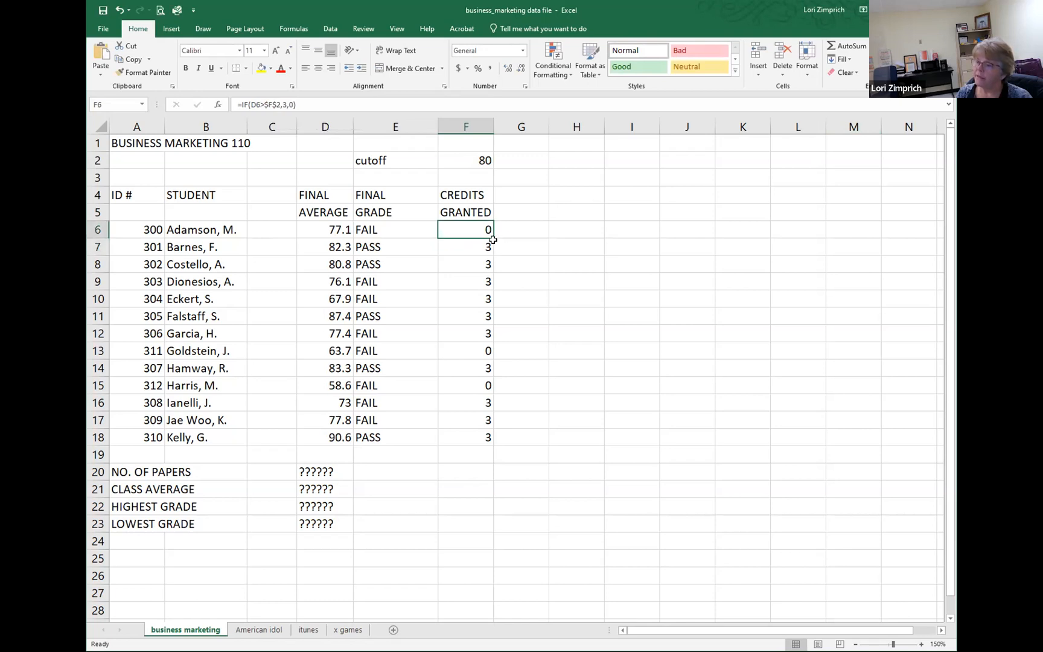
drag(493, 237, 494, 448)
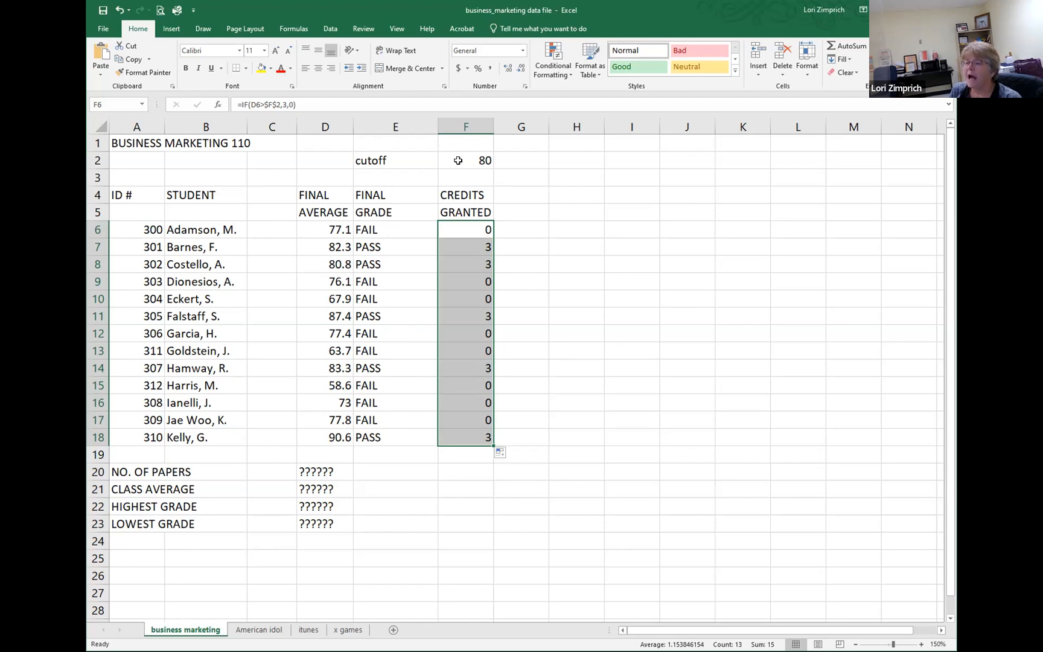
Step: Show the formulas to check the cutoff references in the Final Grade and Credits Granted columns, and return to values
click(459, 160)
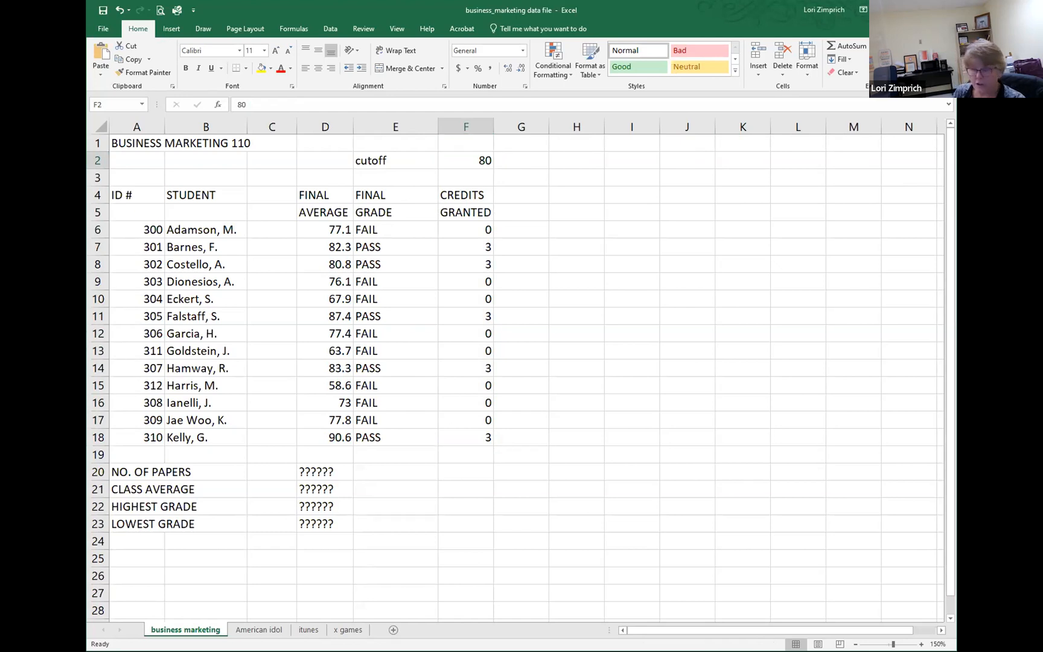
key(ctrl+grave)
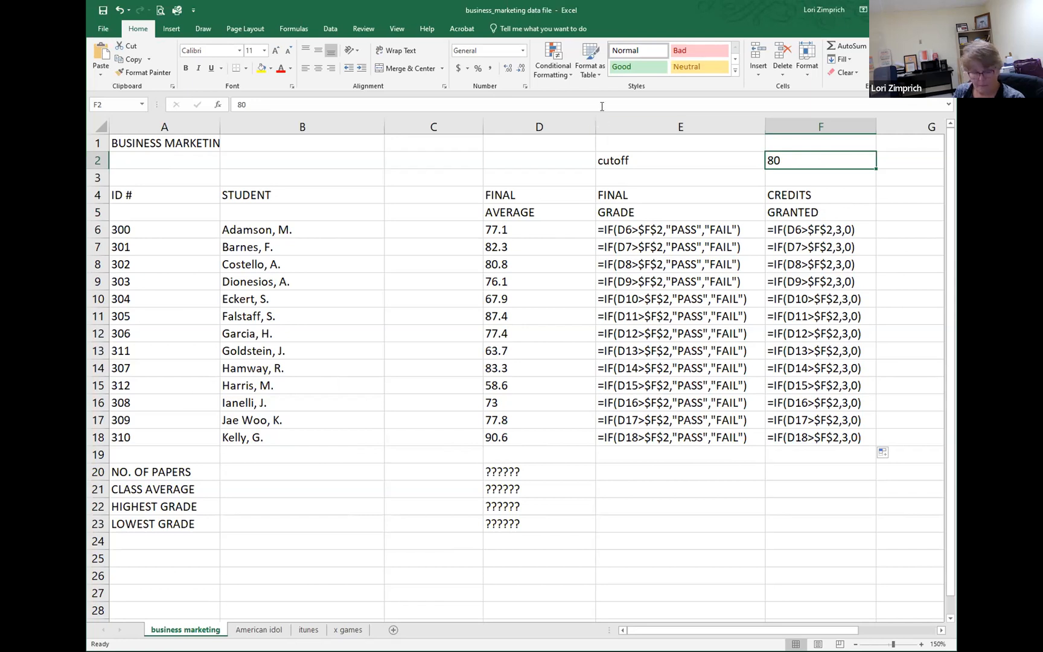
key(ctrl+grave)
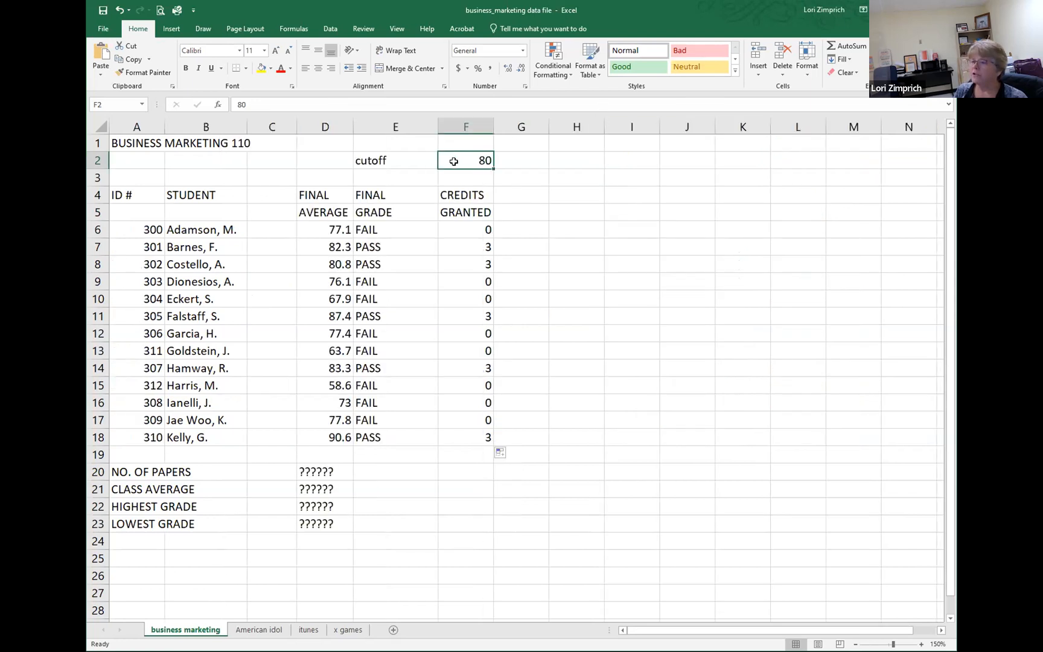
Step: Set the cutoff value in F2 to 70
text(70)
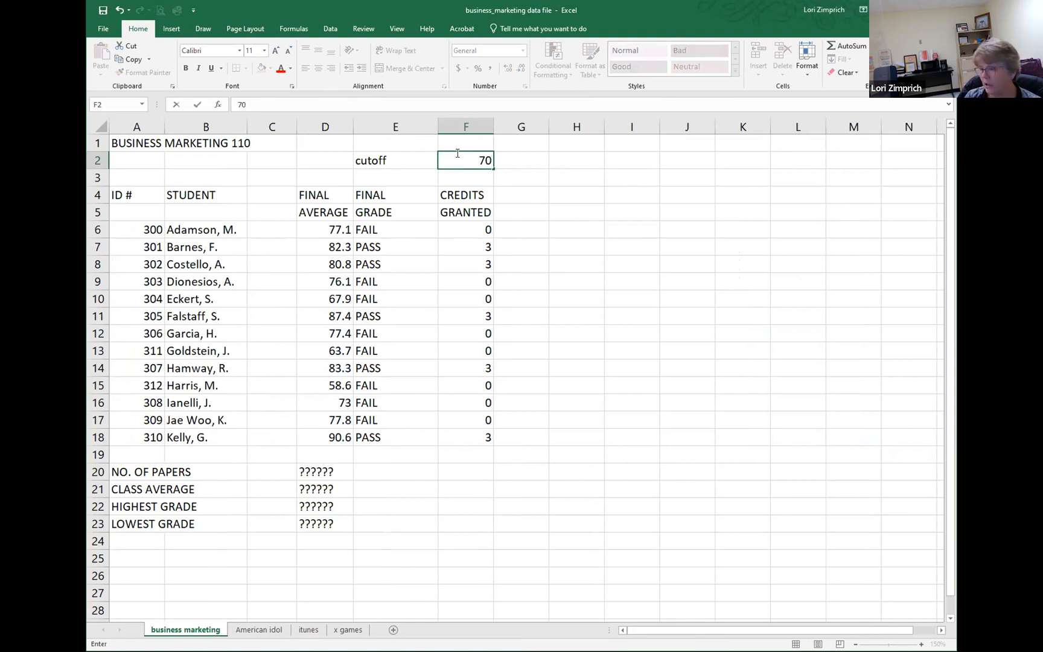
key(ctrl+Return)
key(Return)
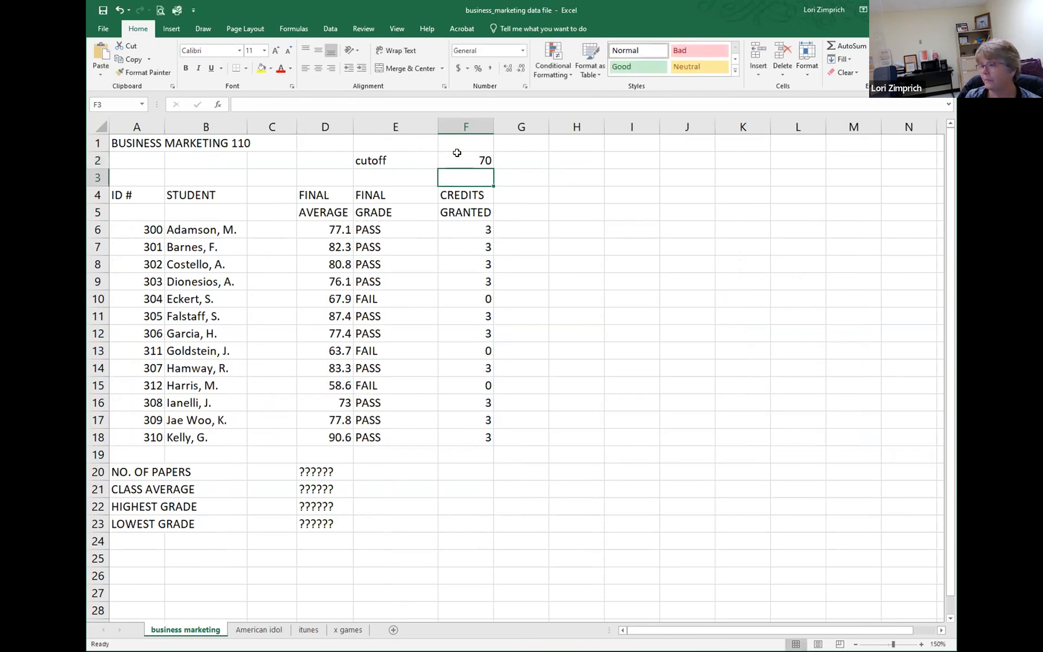
Step: Set the cutoff value in F2 to 90
click(459, 159)
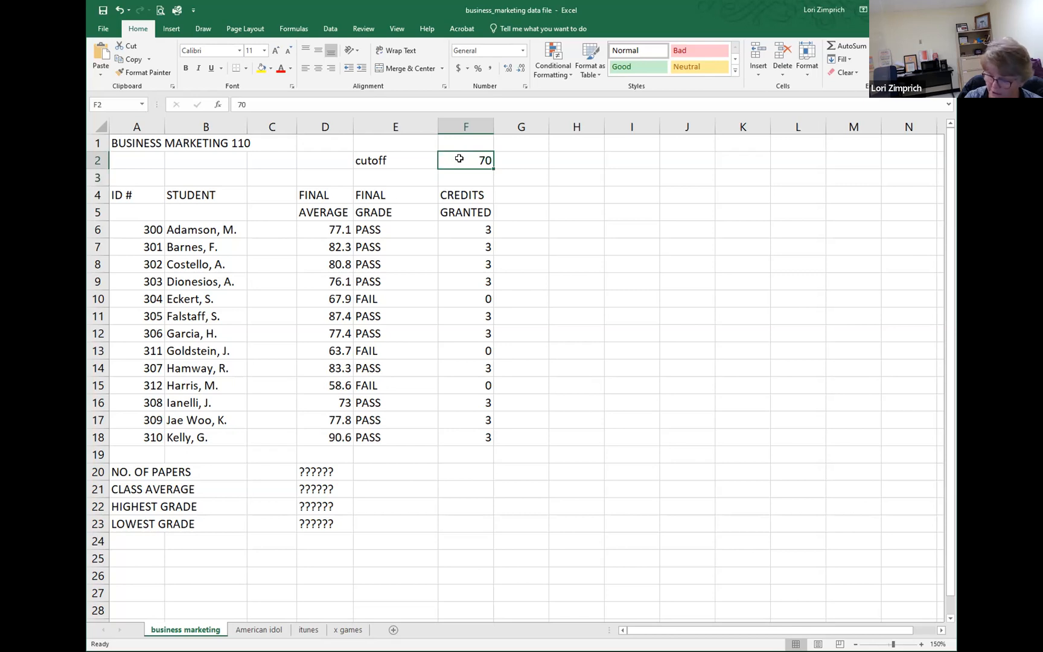
text(90)
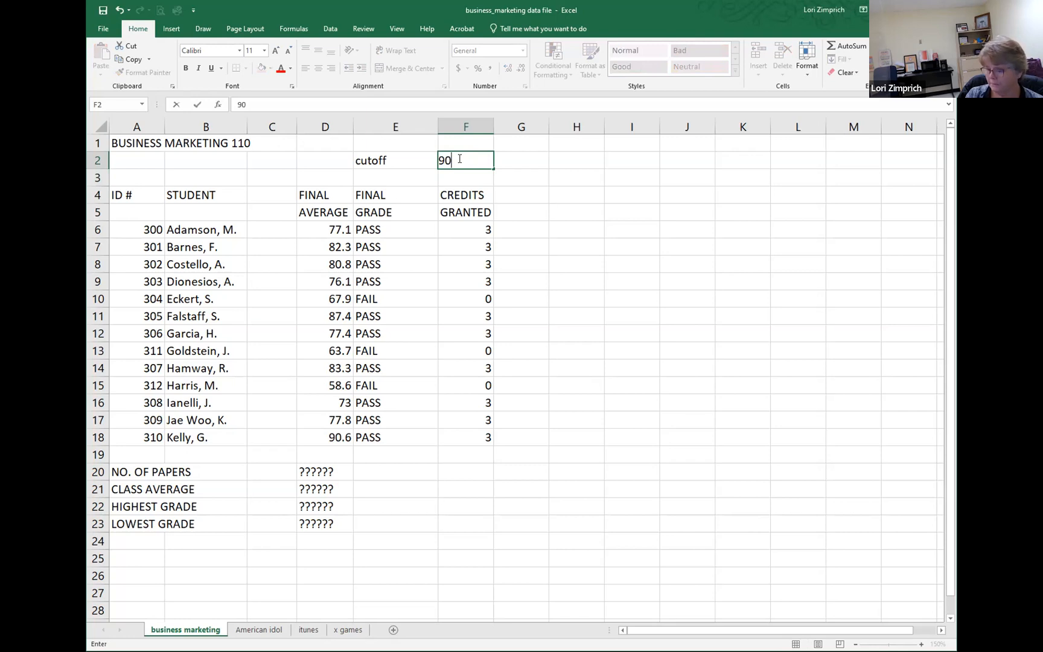
key(Return)
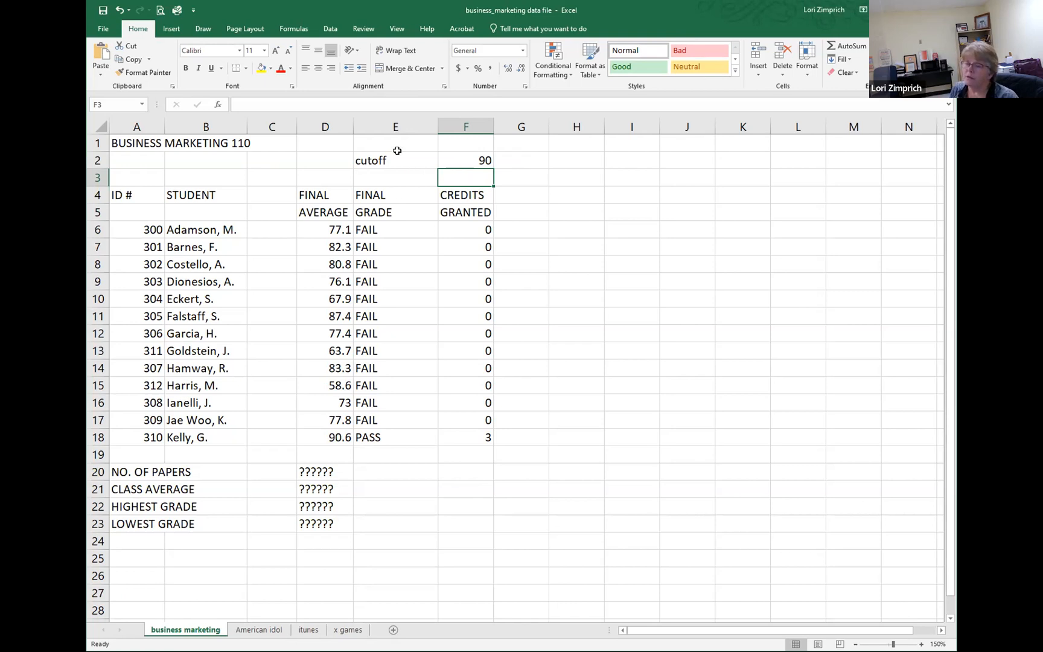
click(457, 154)
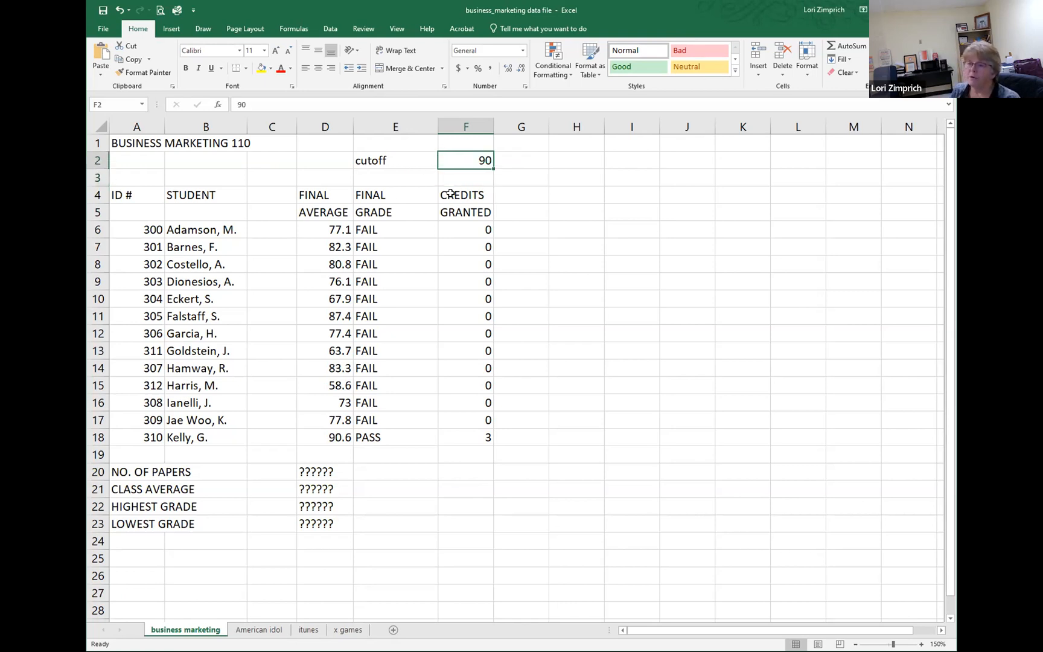
Step: Display the worksheet formulas to compare the IF tests in the Final Grade and Credits Granted columns, and switch back to values
click(371, 229)
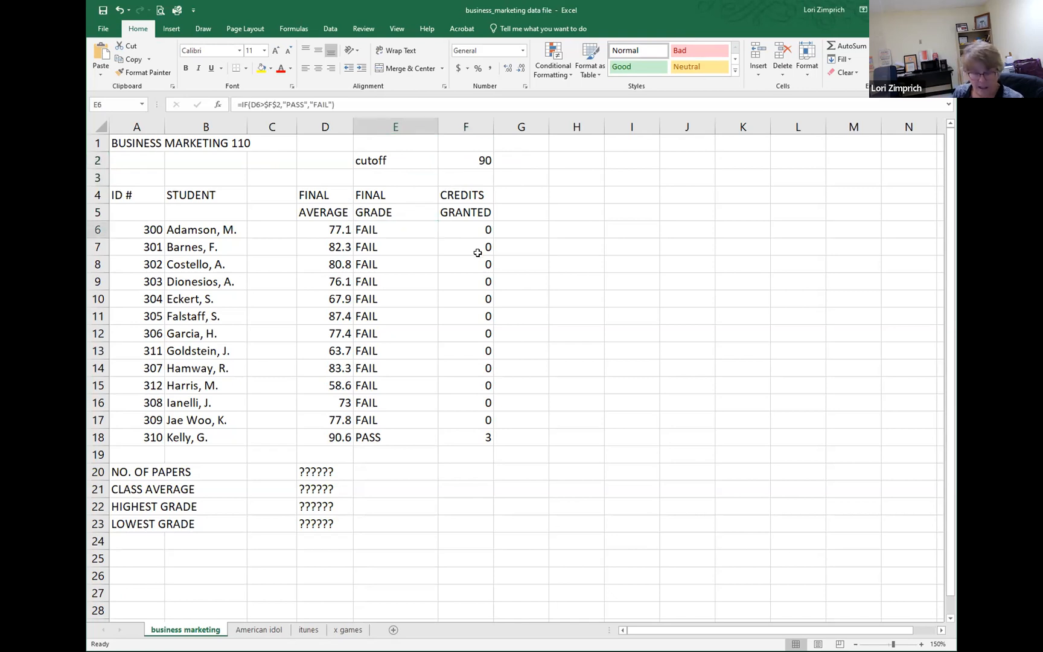
key(ctrl+grave)
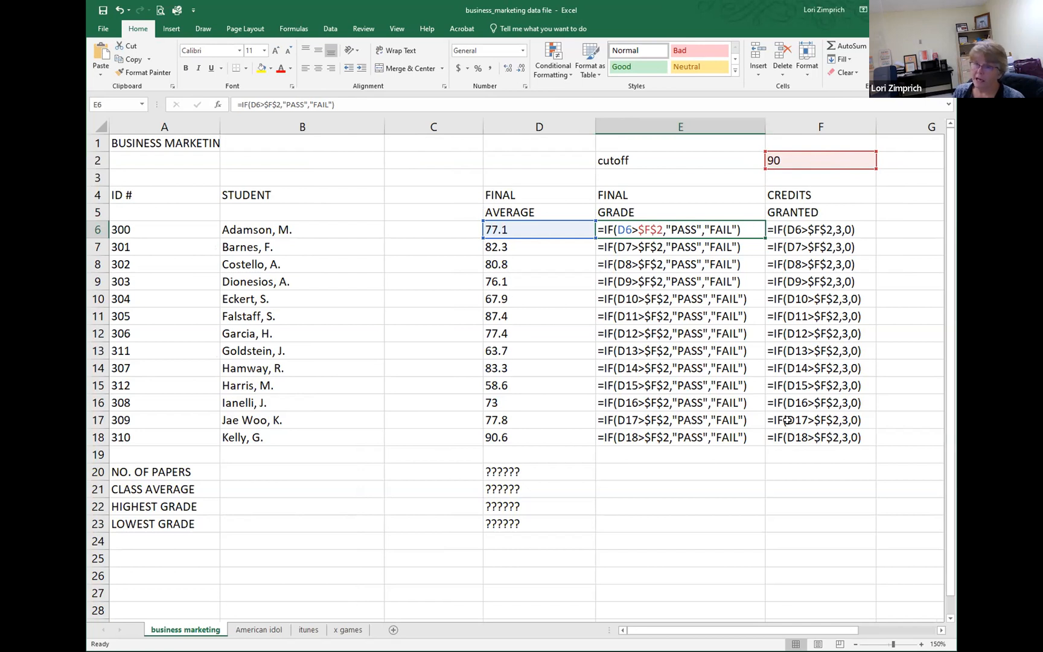
key(ctrl+grave)
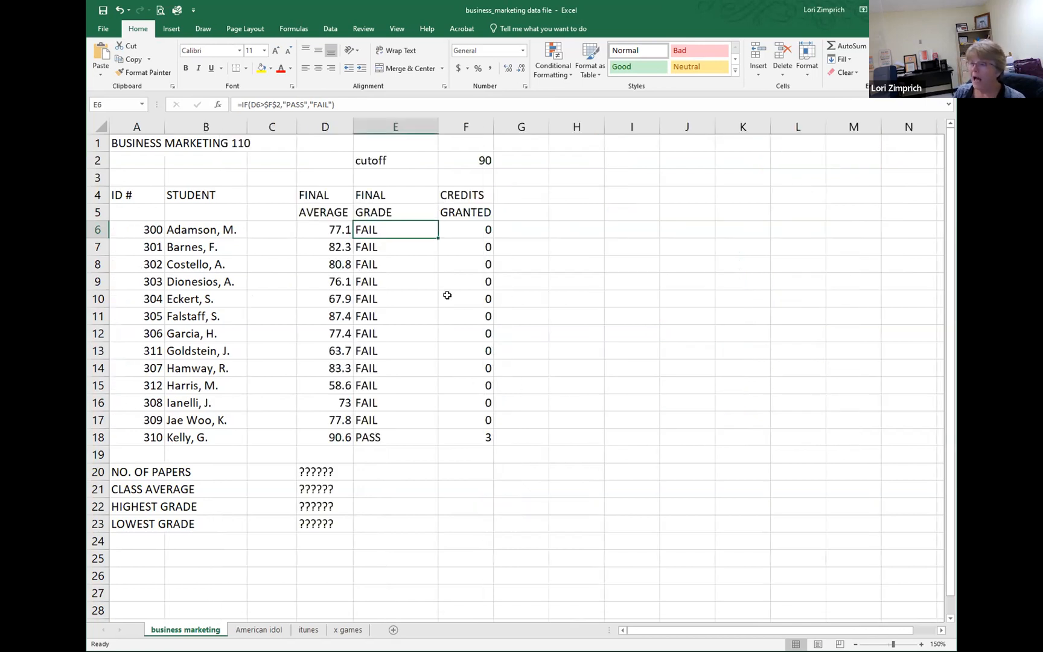
Step: Change the F6 credits formula to =IF(E6>"FAIL",3,0) so it tests the final grade, and fill it down through F18
click(463, 227)
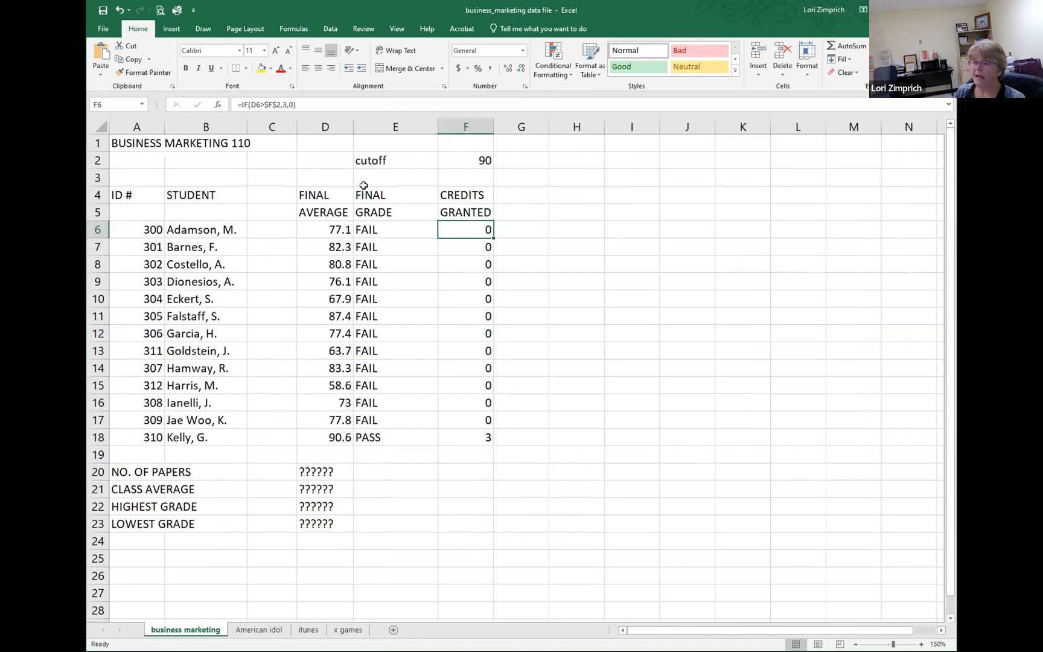
double_click(449, 229)
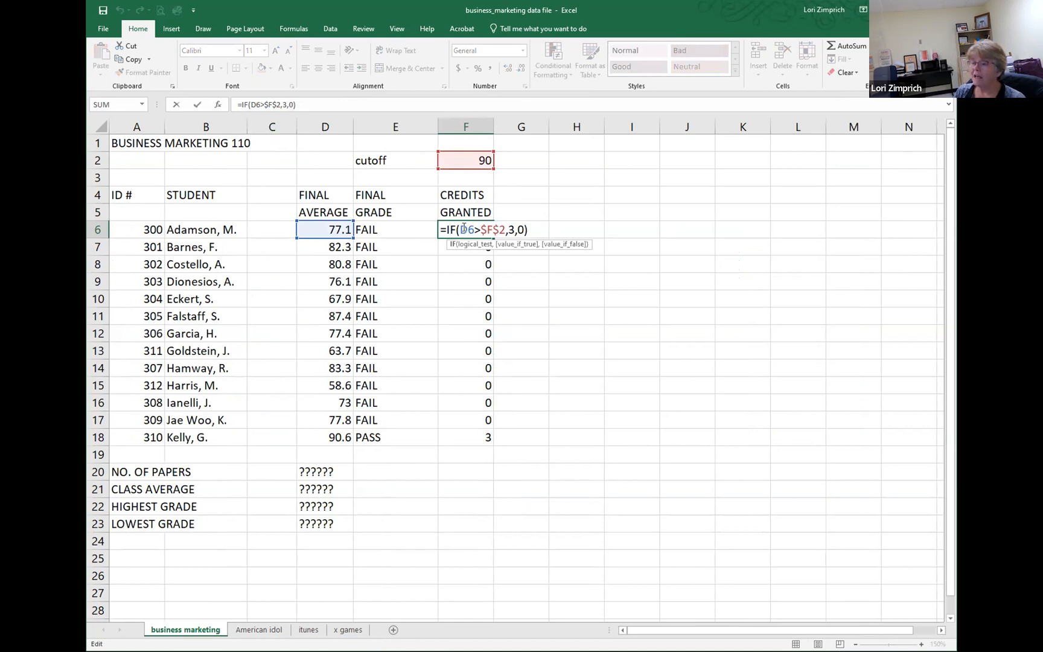
drag(463, 229, 463, 229)
text(e)
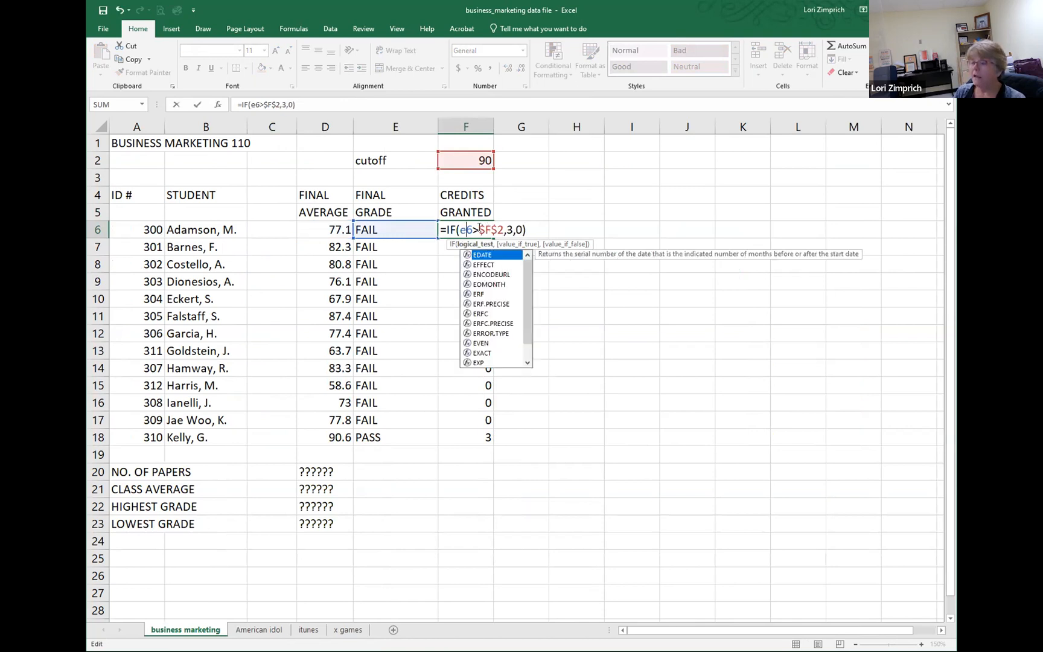
drag(479, 229, 498, 230)
text("FAI)
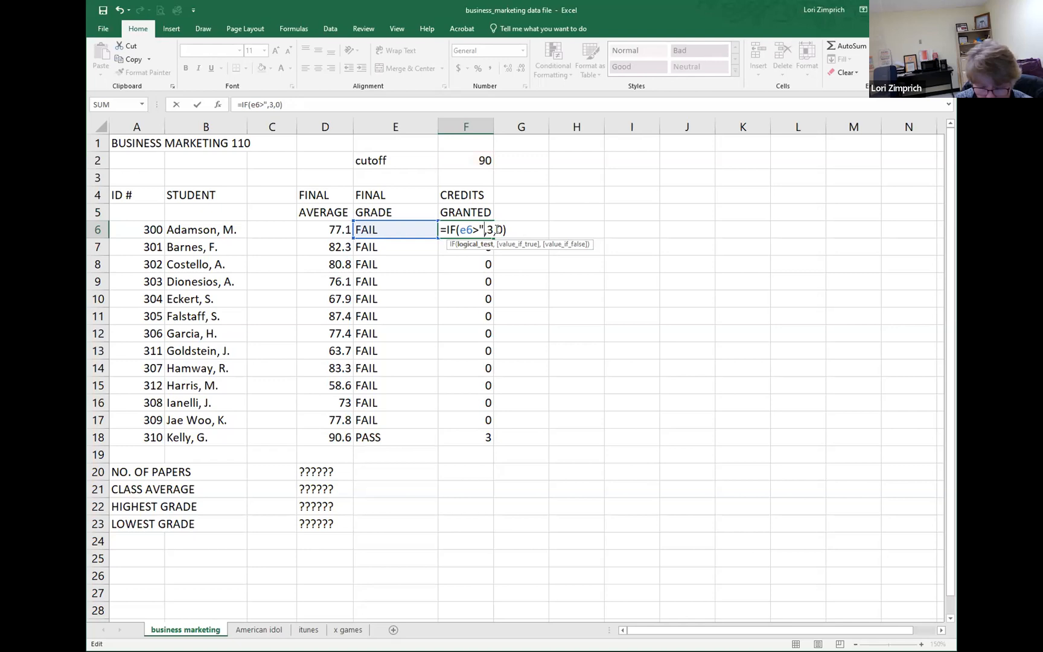
text(L)
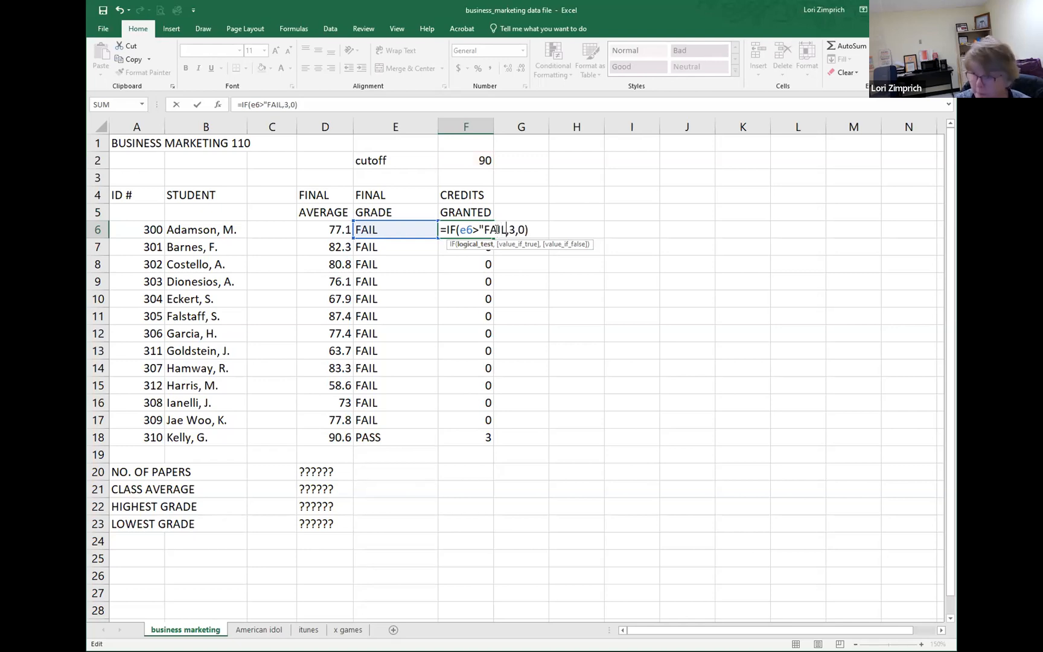
text(")
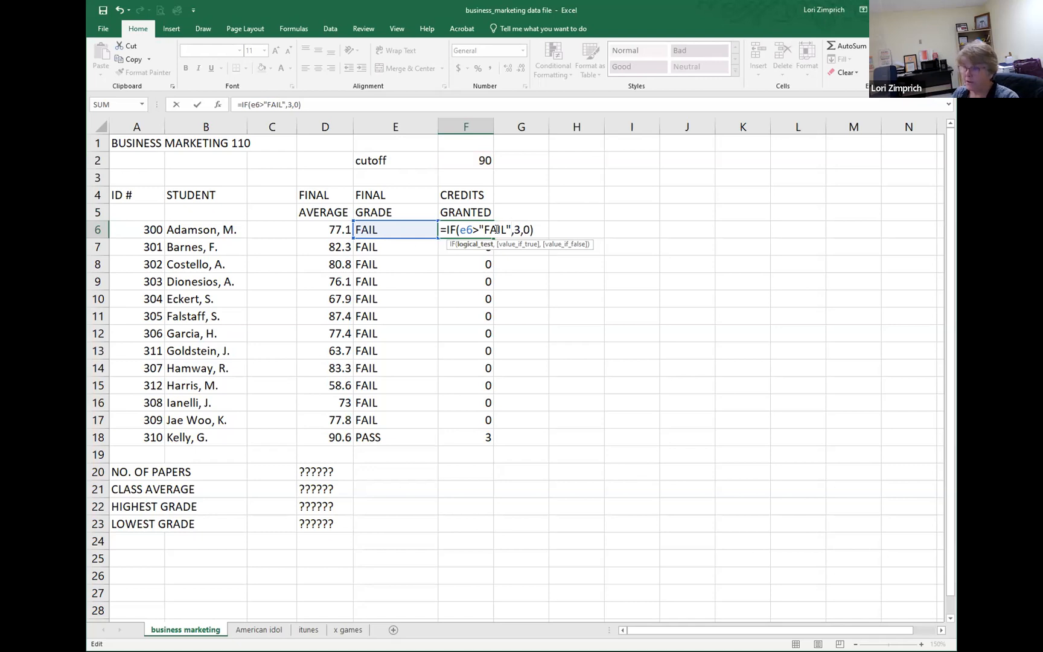
key(Return)
click(492, 231)
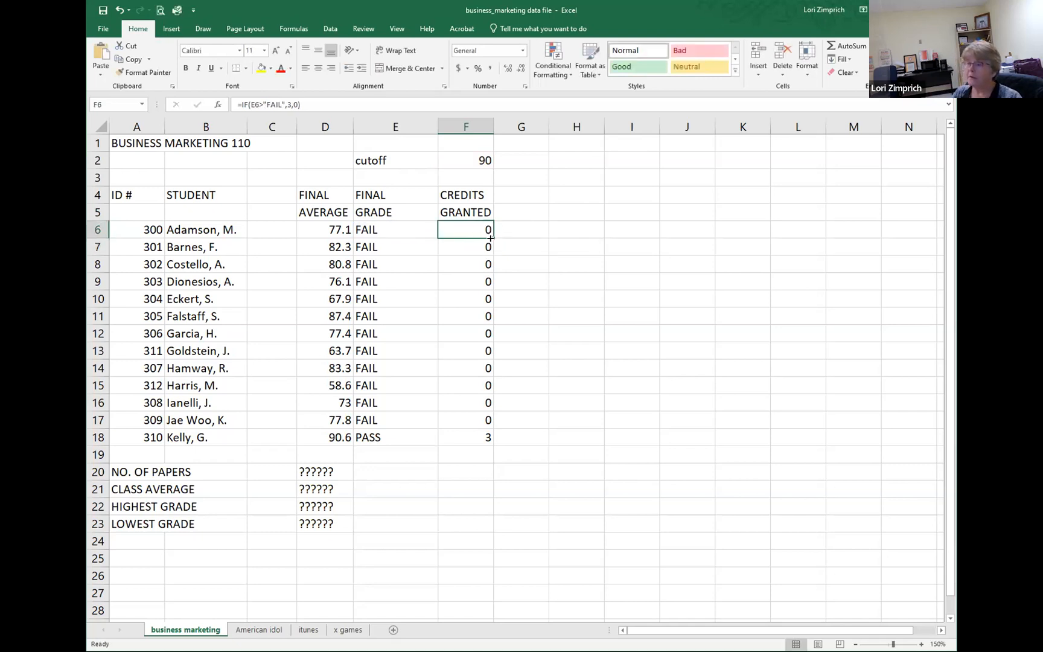
drag(491, 233, 511, 453)
Step: Set the cutoff in F2 to 70 and check the first Credits Granted formula in F6
click(477, 158)
text(70)
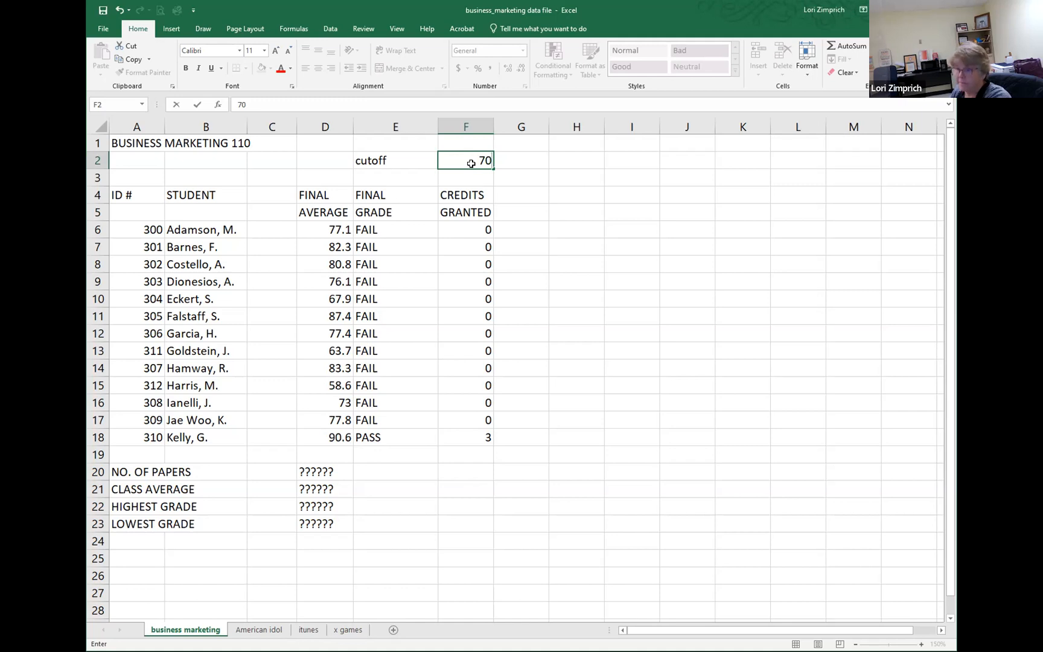
key(Return)
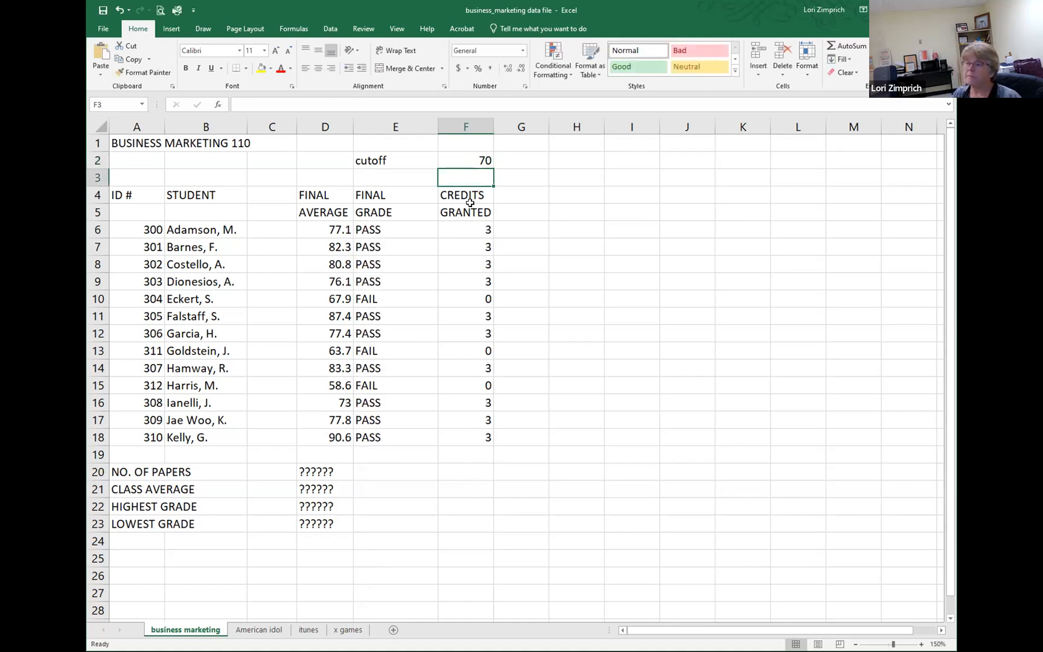
click(466, 228)
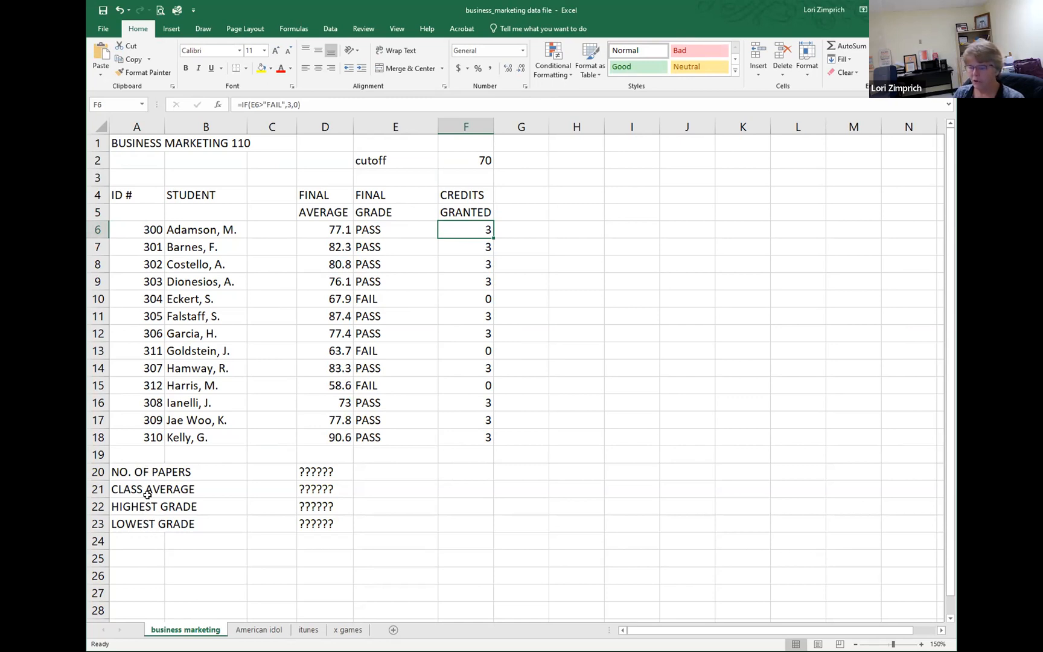
Step: Replace the No. of Papers placeholder in D20 with a COUNT formula over the final averages D6:D18
double_click(315, 470)
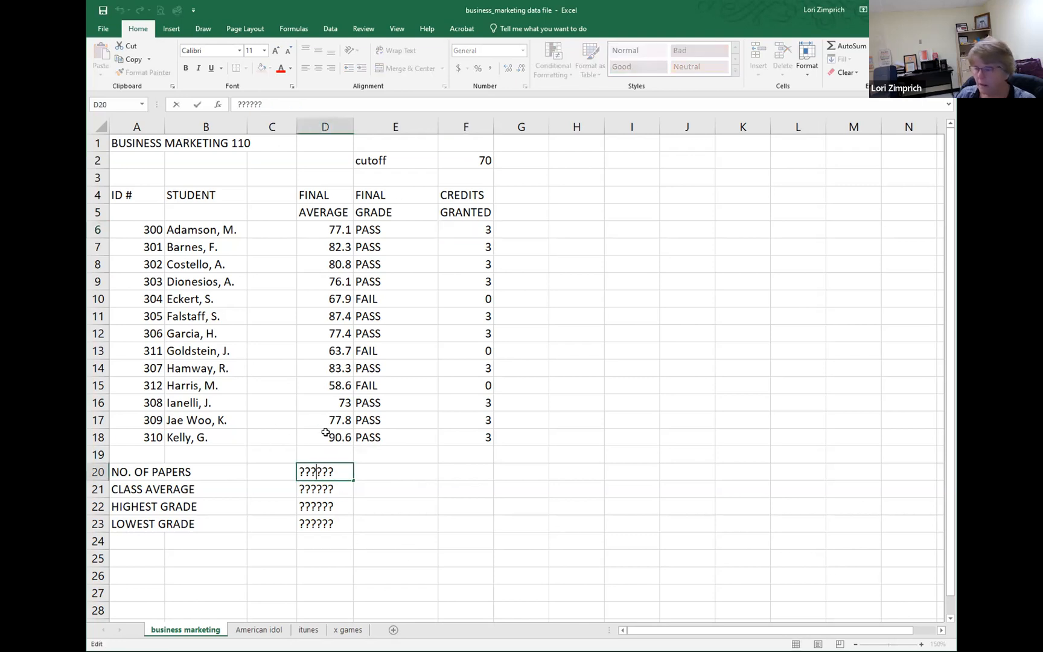
drag(334, 468, 291, 464)
text(=)
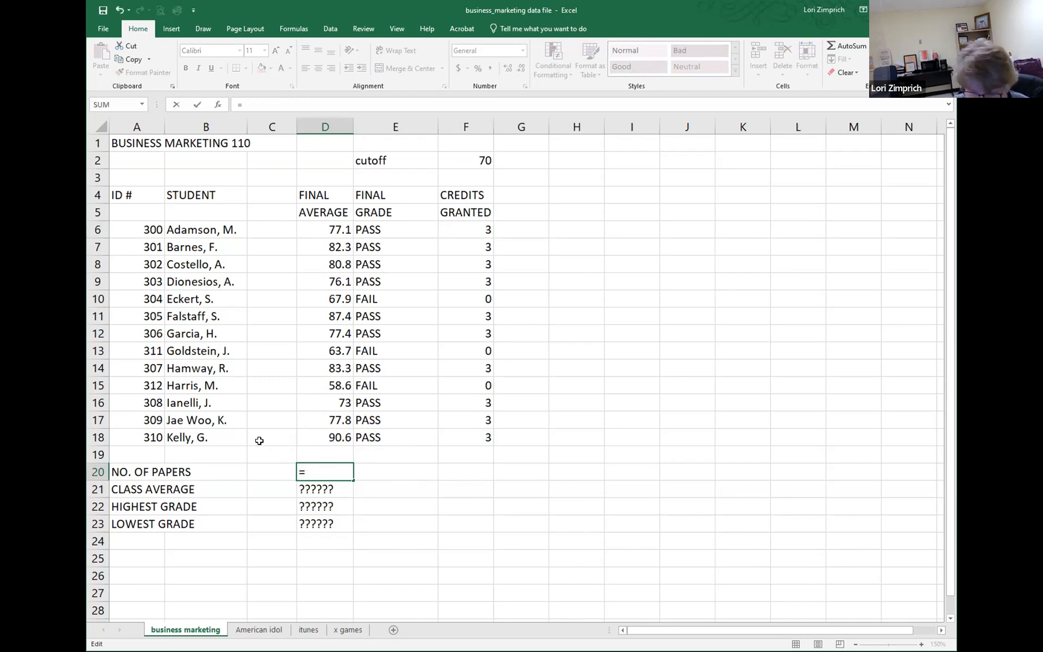
text(count)
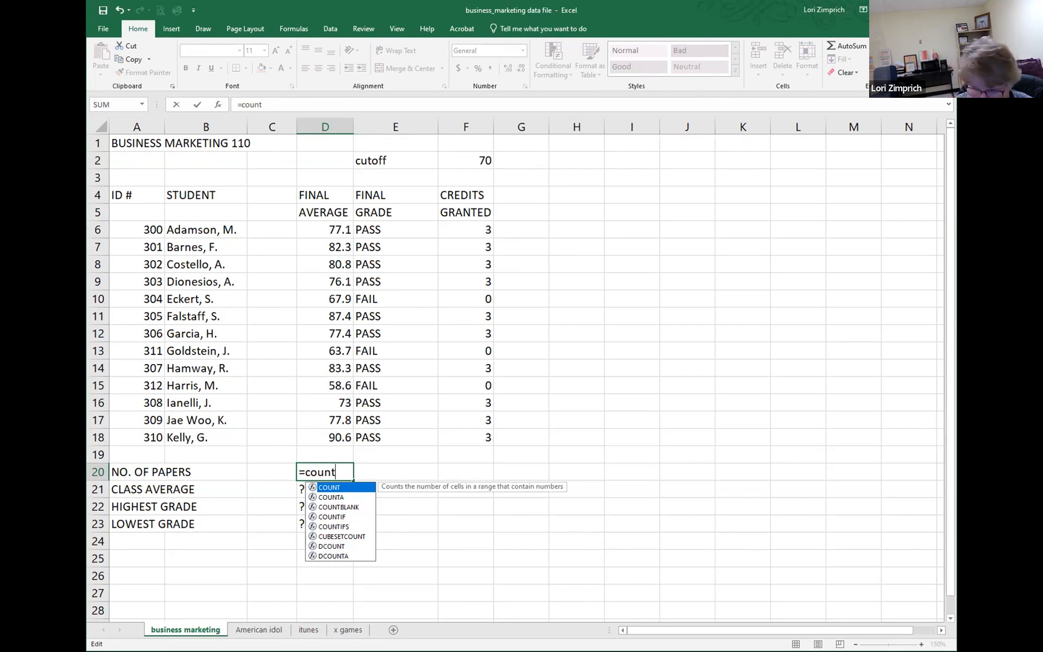
text(()
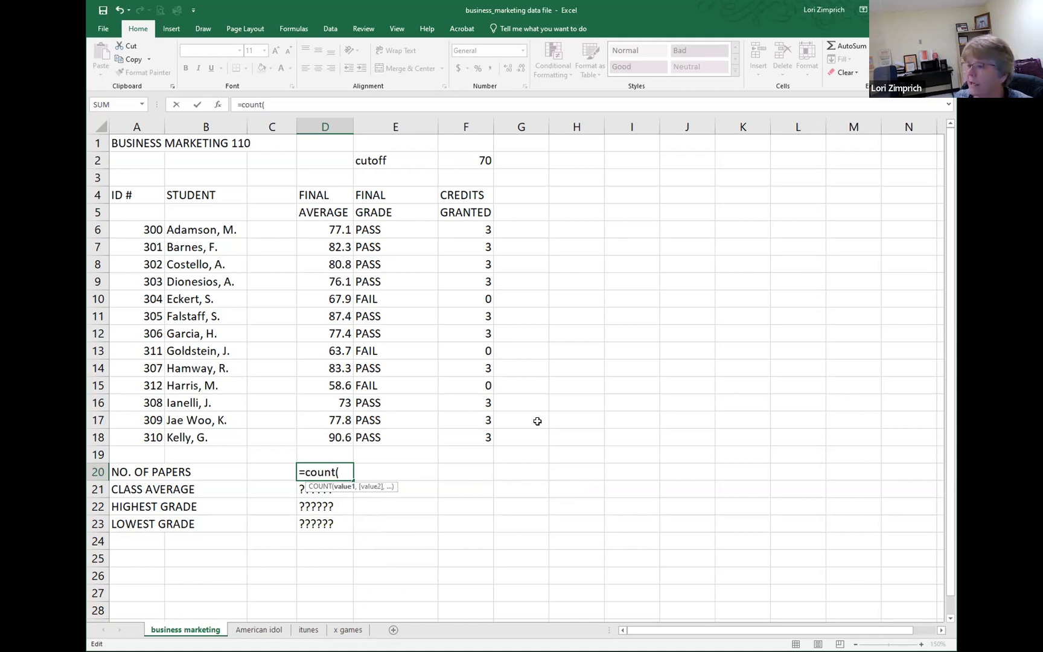
click(317, 229)
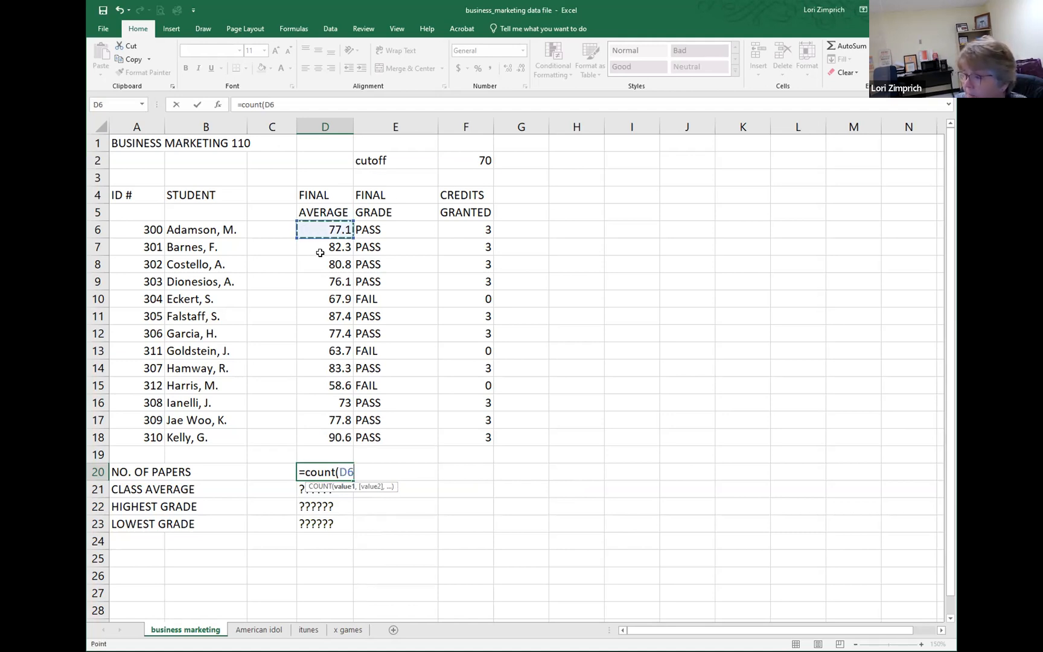
shift+click(324, 435)
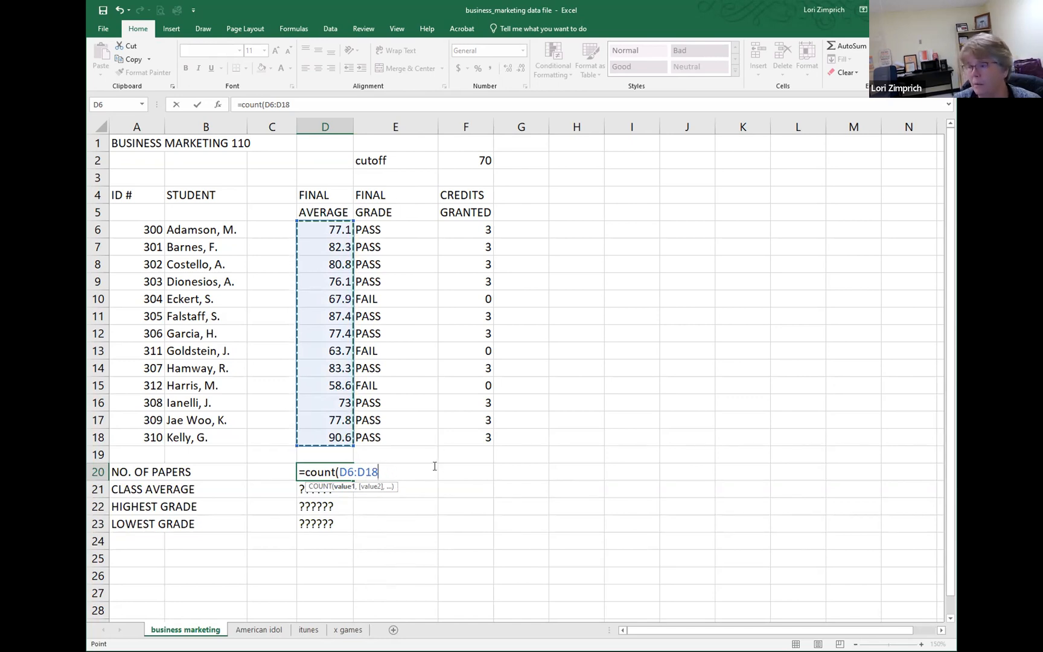
key(Return)
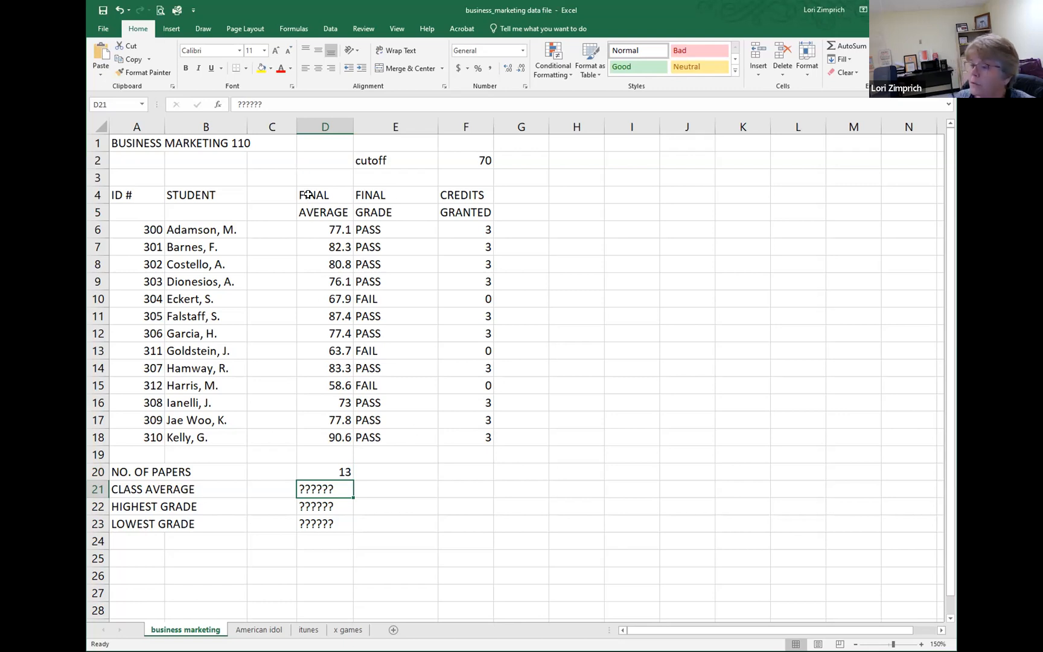
Step: Clear the final average in D16 to test the paper count, and restore its value of 73
click(331, 246)
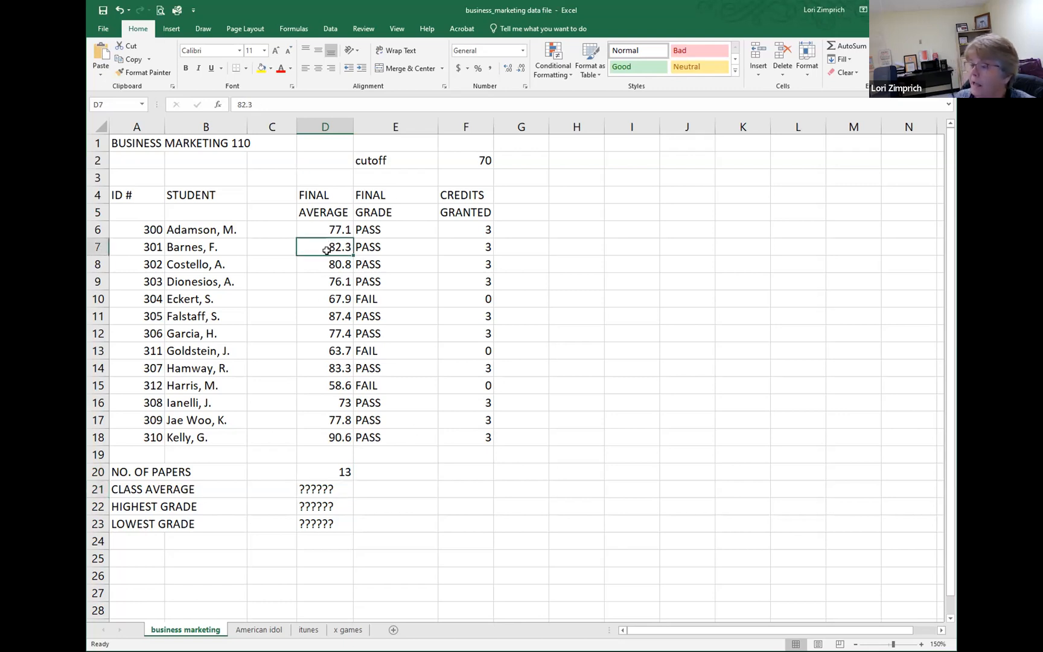
click(322, 399)
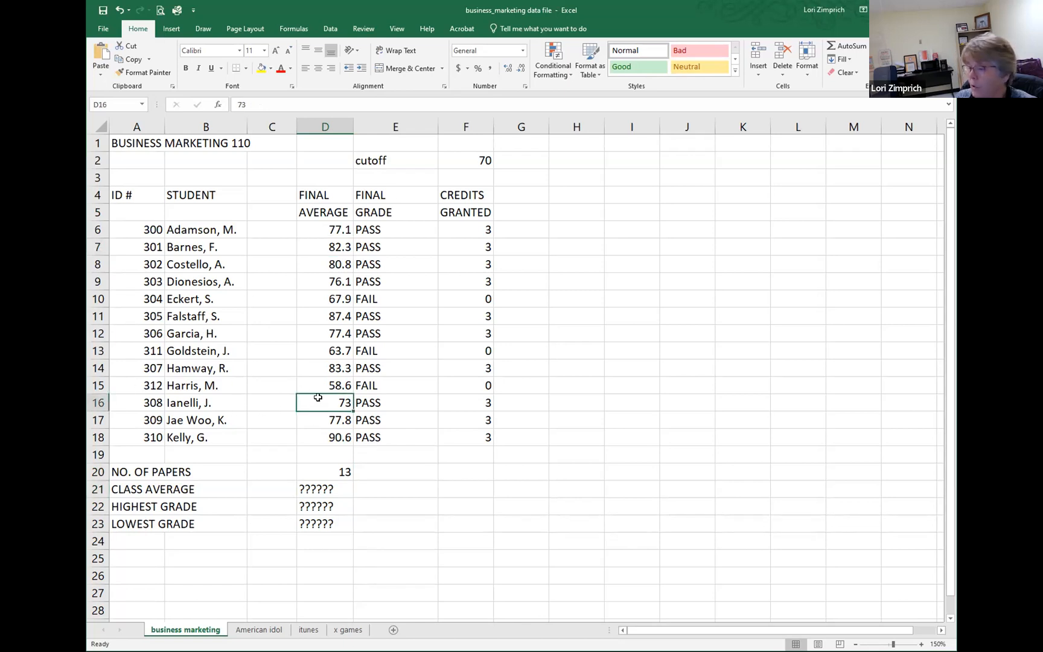
right_click(325, 400)
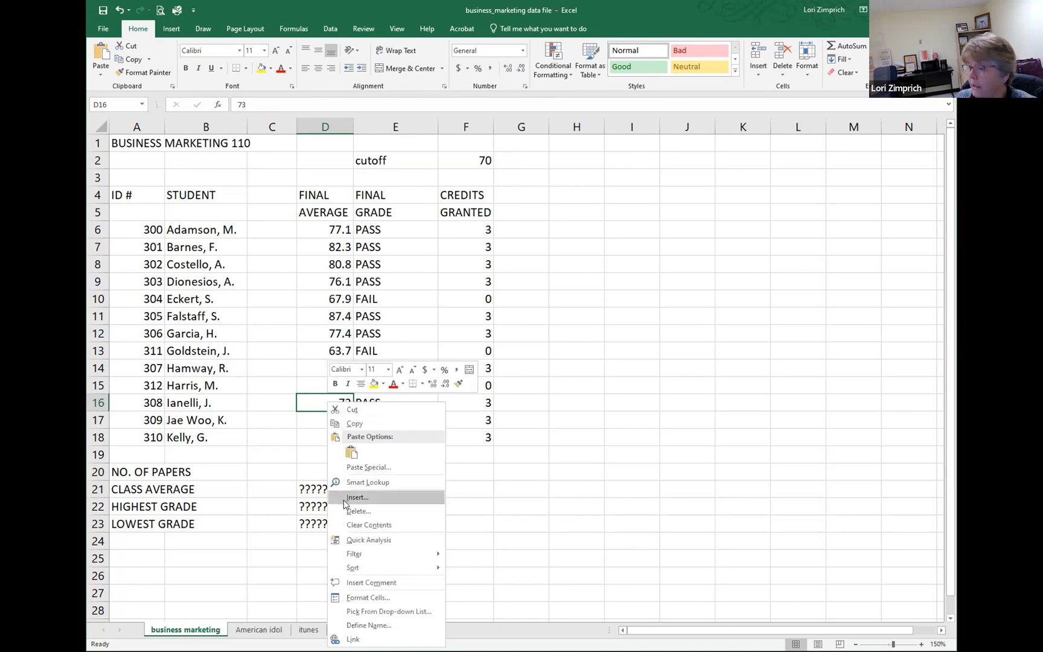
click(361, 526)
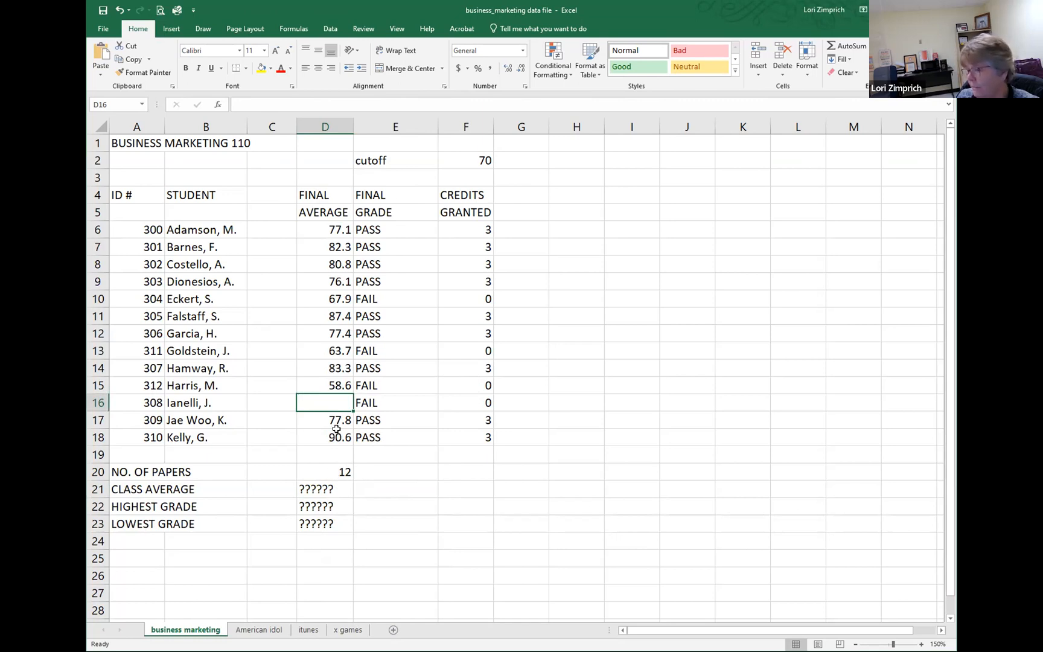
text(73)
key(ctrl+Return)
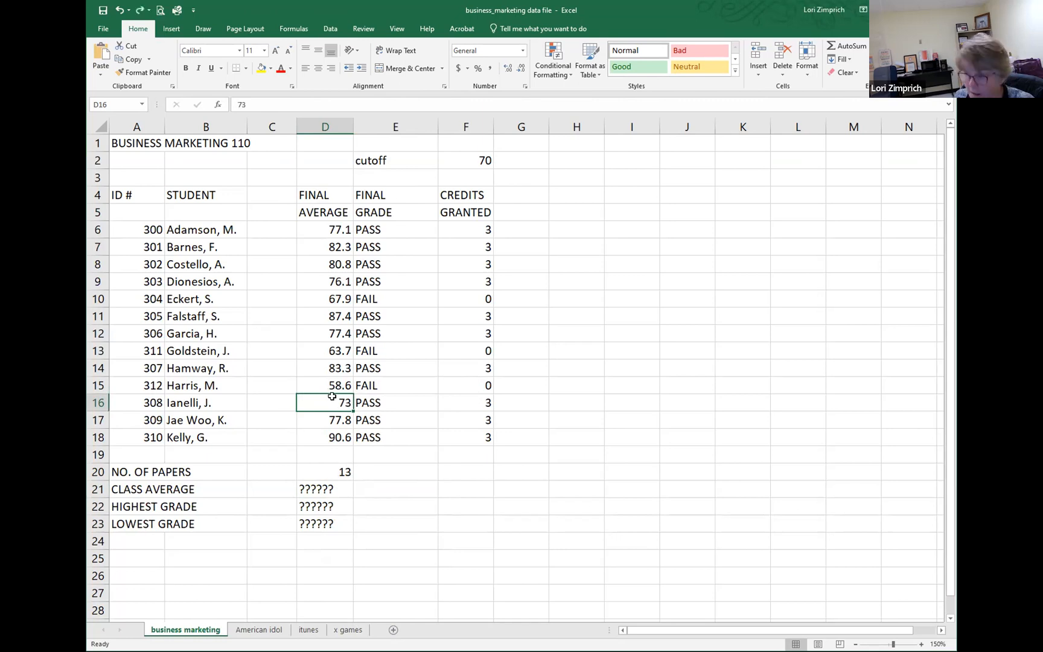
Step: Replace the Class Average placeholder in D21 with =AVERAGE(D6:D18) and select the finished cell
click(388, 487)
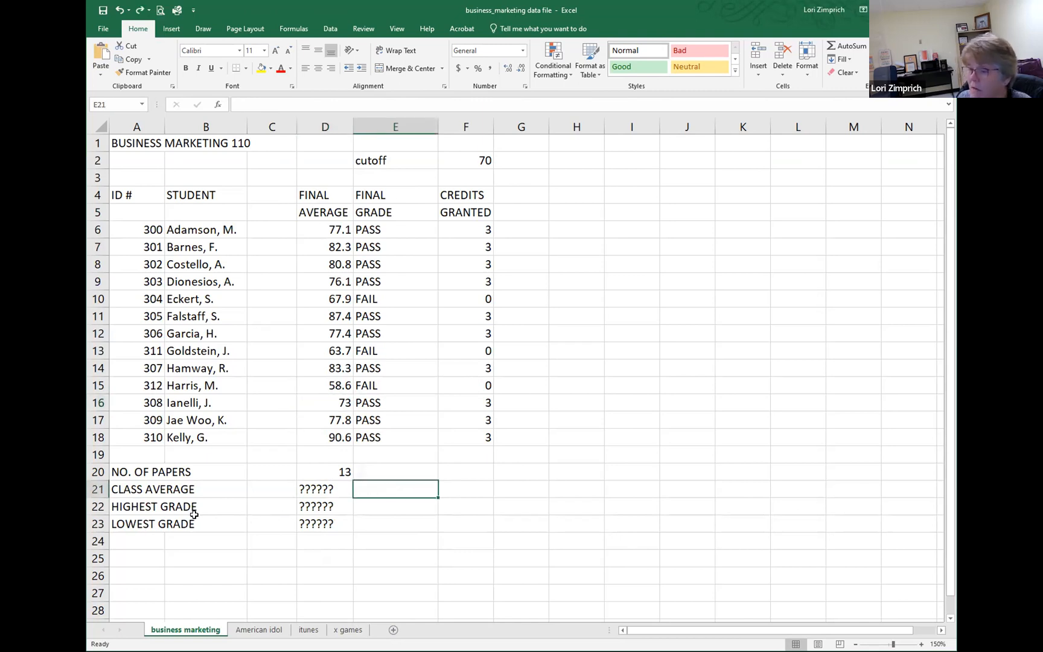
click(328, 488)
drag(271, 100, 237, 104)
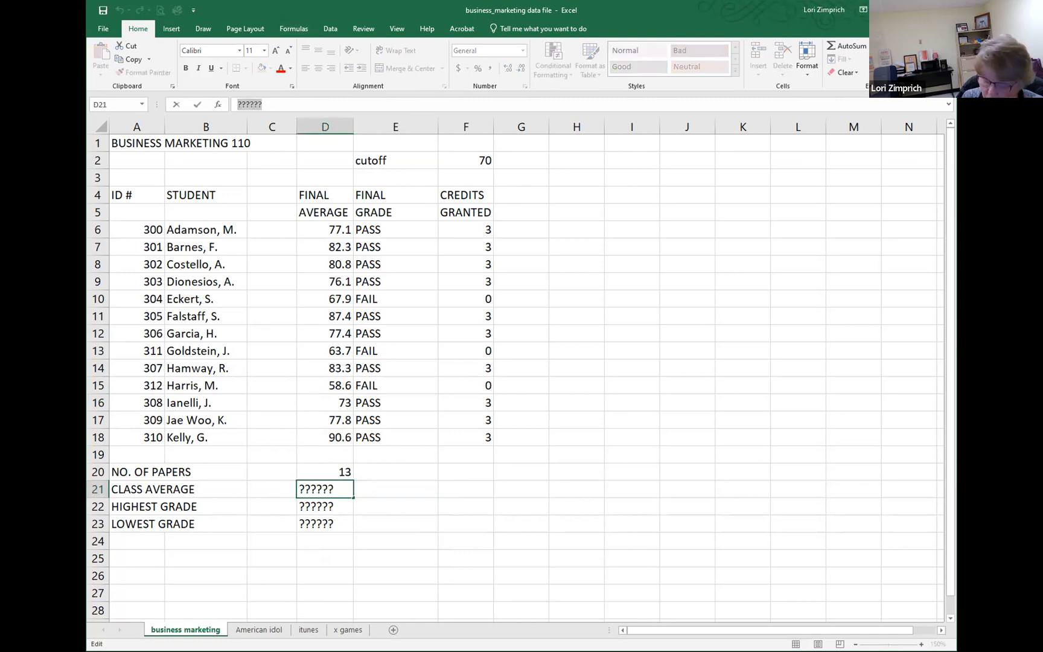
text(=)
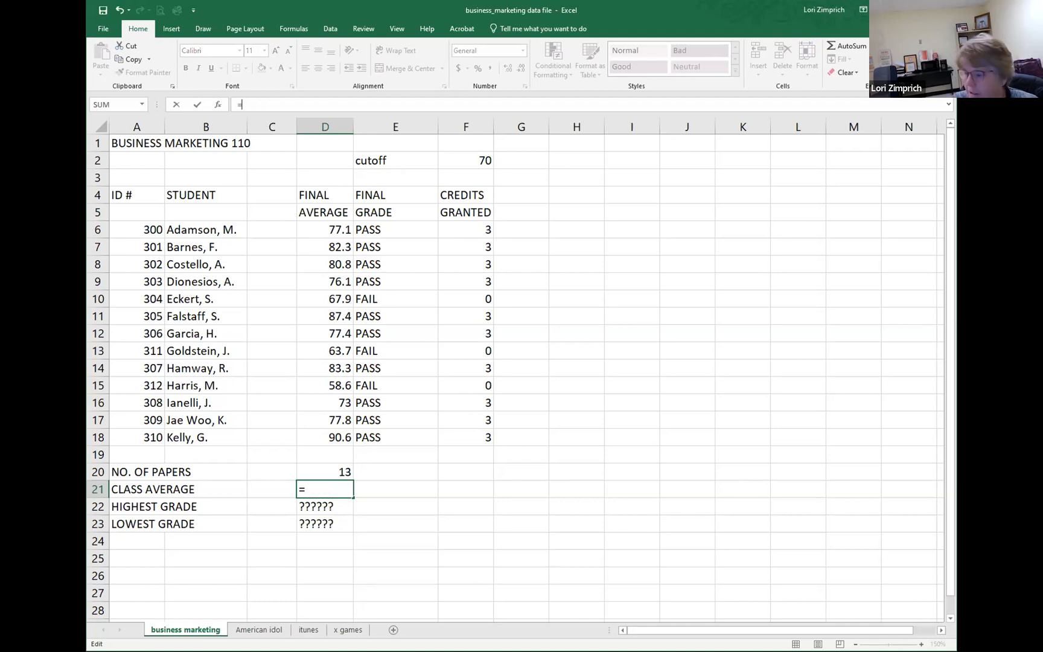
text(average)
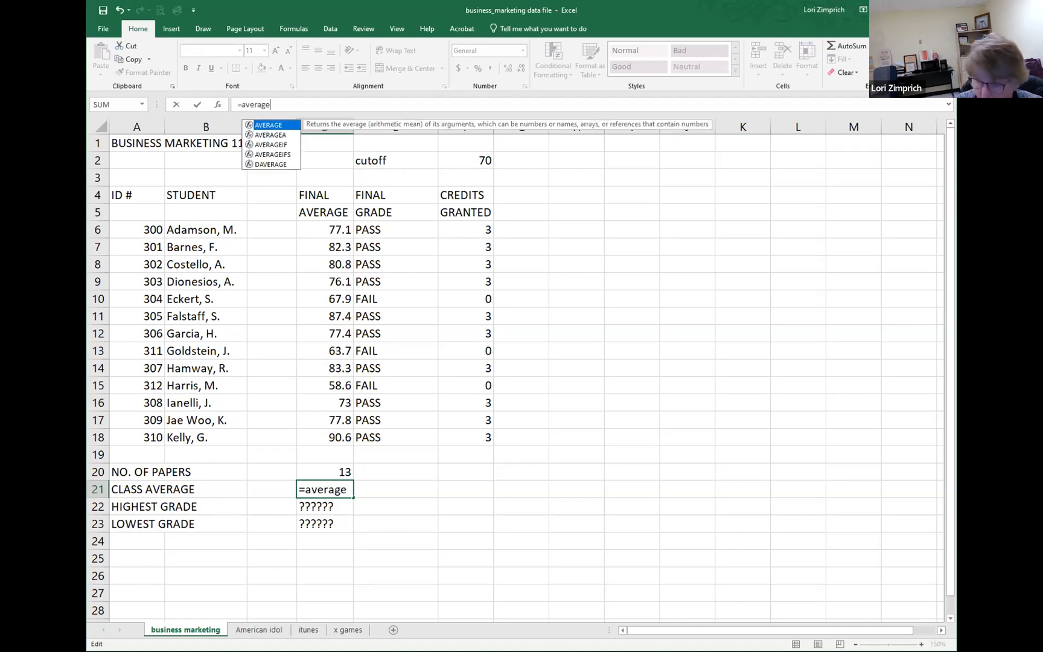
text(()
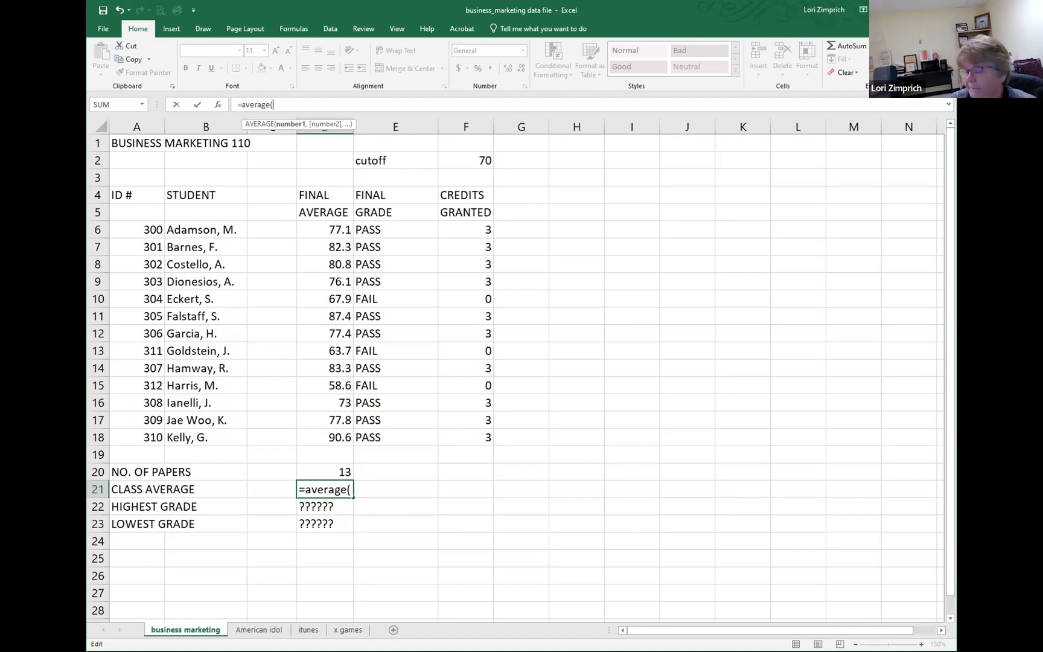
click(326, 226)
drag(326, 225, 332, 439)
text())
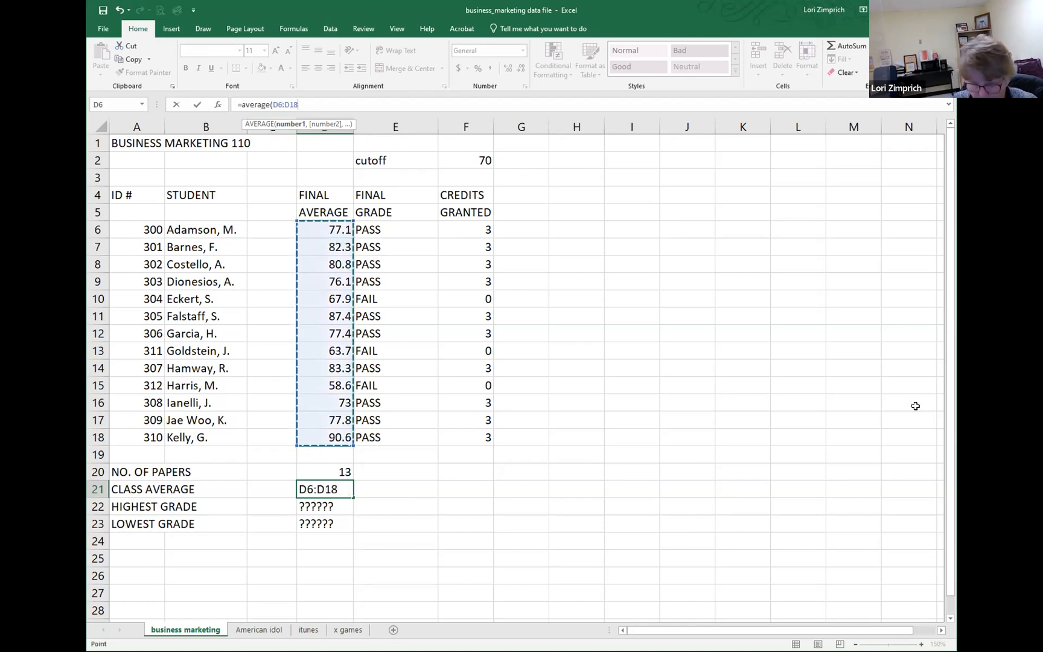
key(Return)
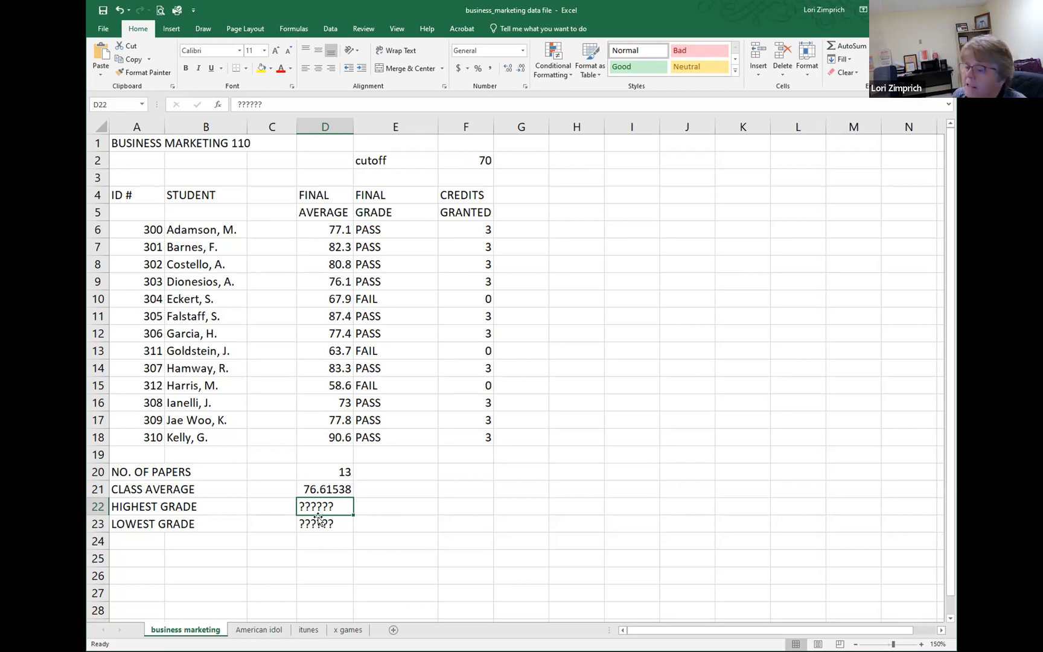
click(339, 488)
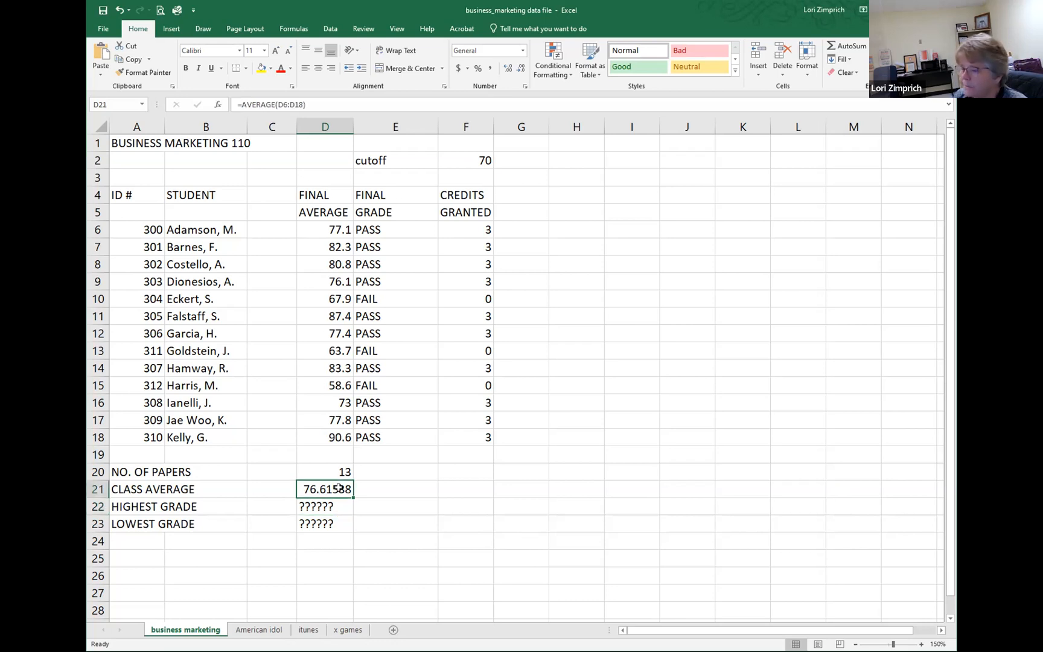
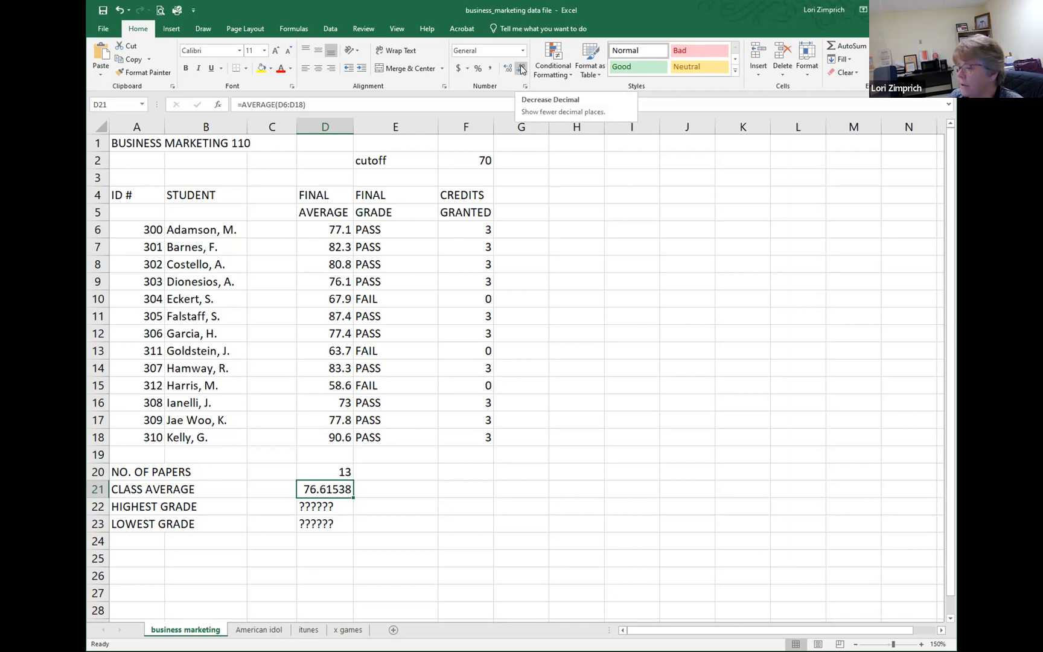
Step: Reduce the class average in D21 to one decimal place
click(522, 69)
click(522, 69)
click(522, 68)
click(523, 68)
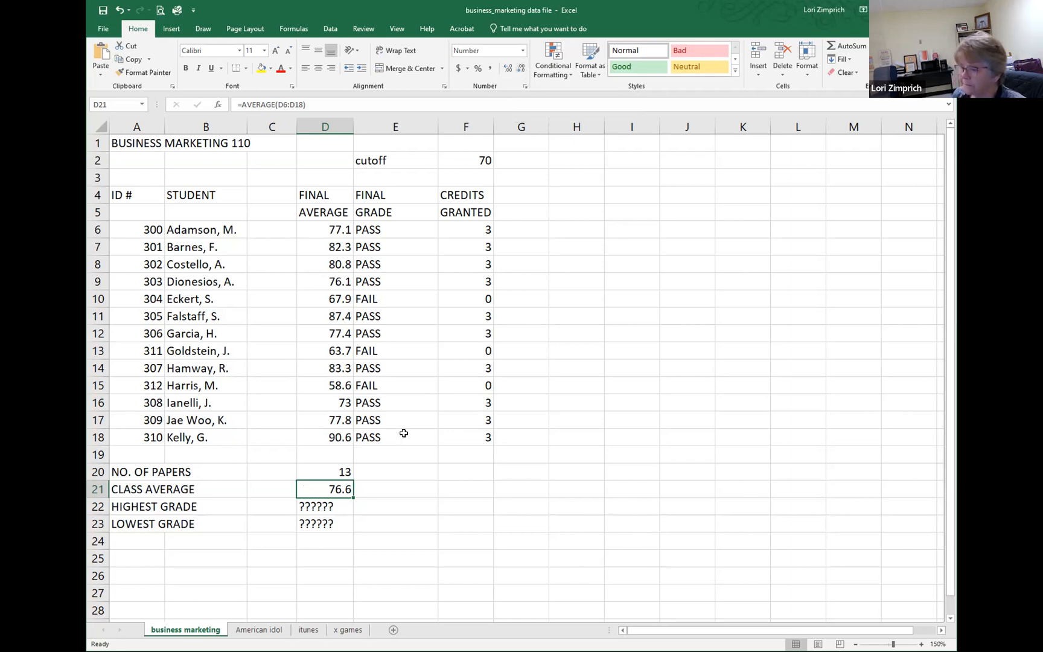
Step: Replace the Highest Grade placeholder in D22 with a MAX formula over the final averages D6:D18
click(328, 506)
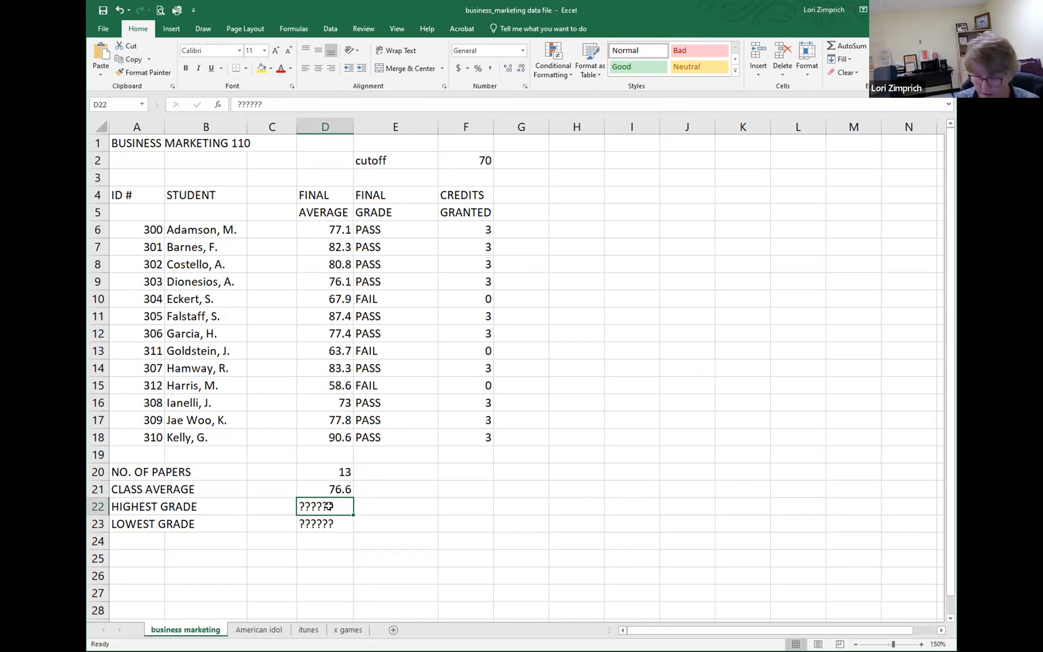
text(=)
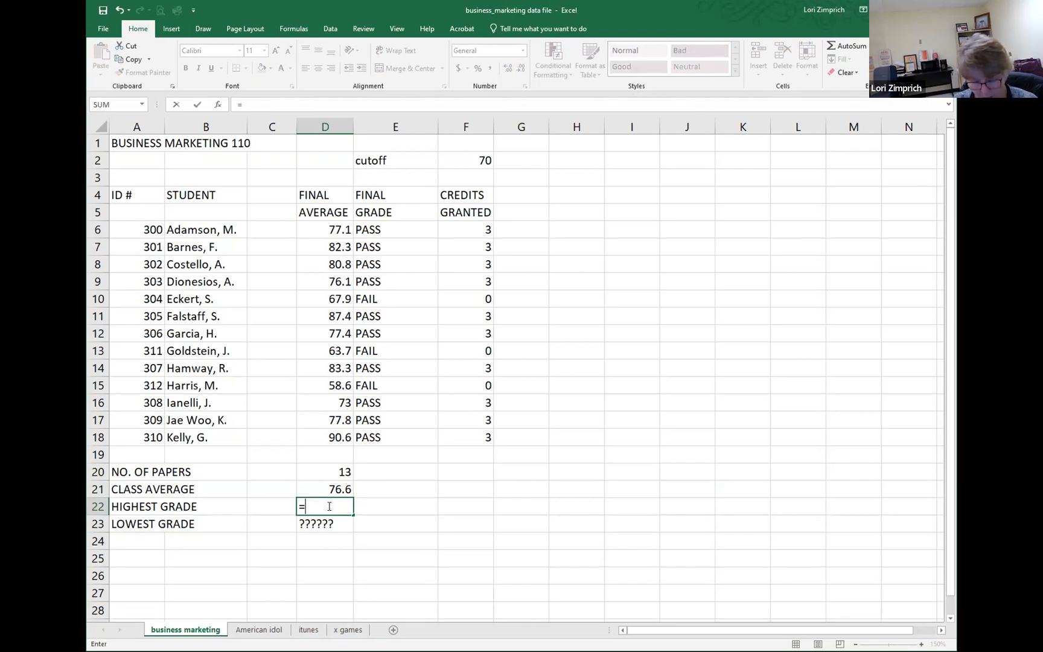
text(max()
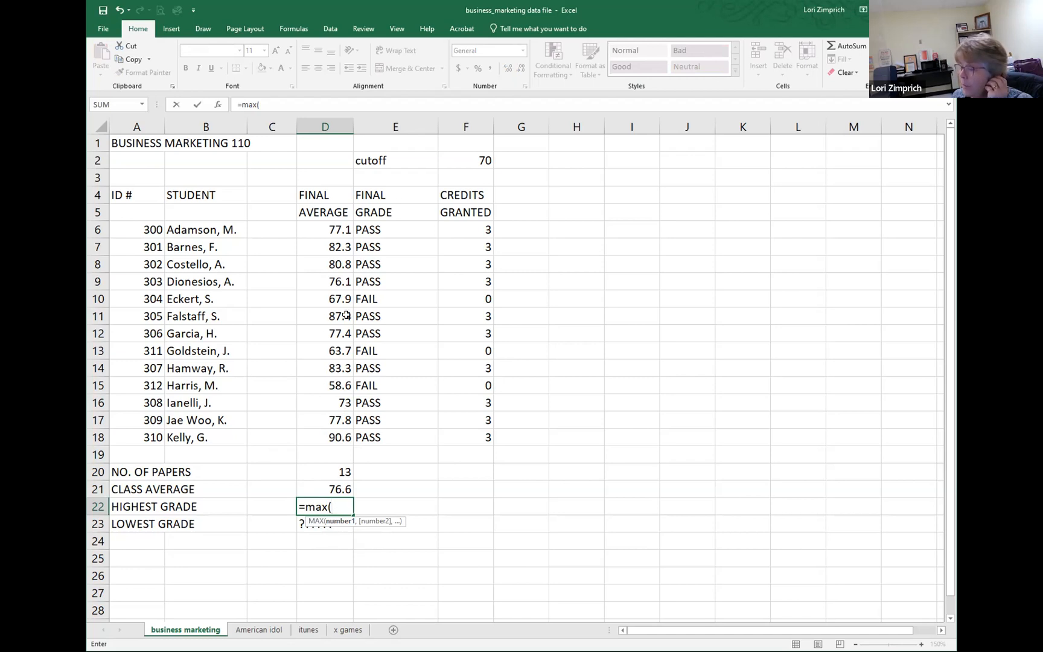
drag(333, 229, 329, 434)
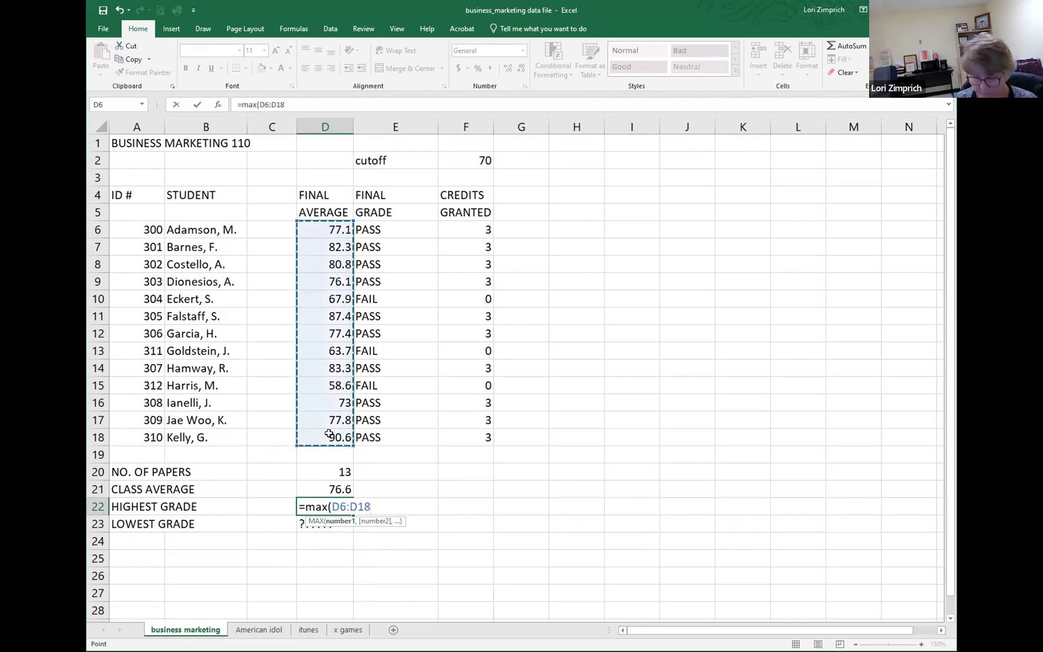
key(Return)
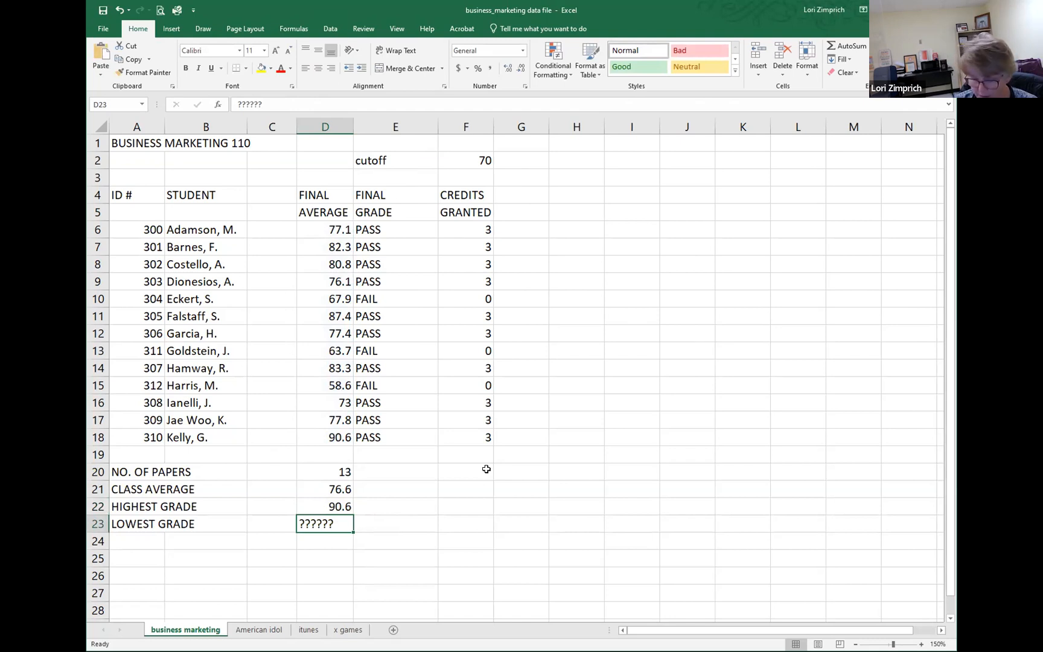
Step: Replace the Lowest Grade placeholder in D23 with =MIN(D6:D18)
text(=)
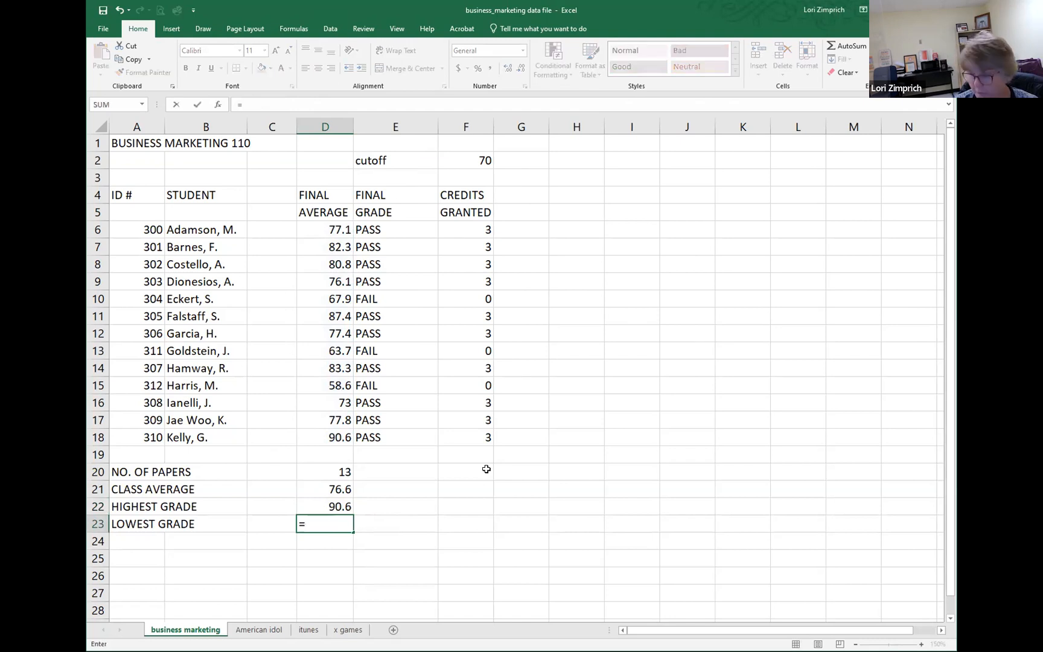
text(min()
click(324, 229)
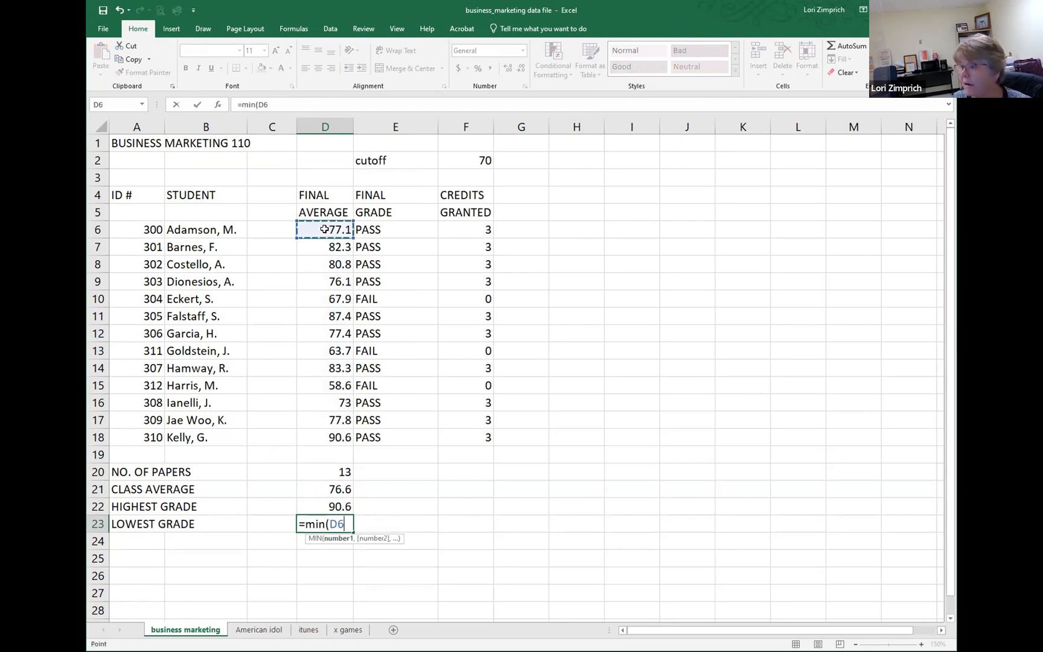
shift+click(326, 435)
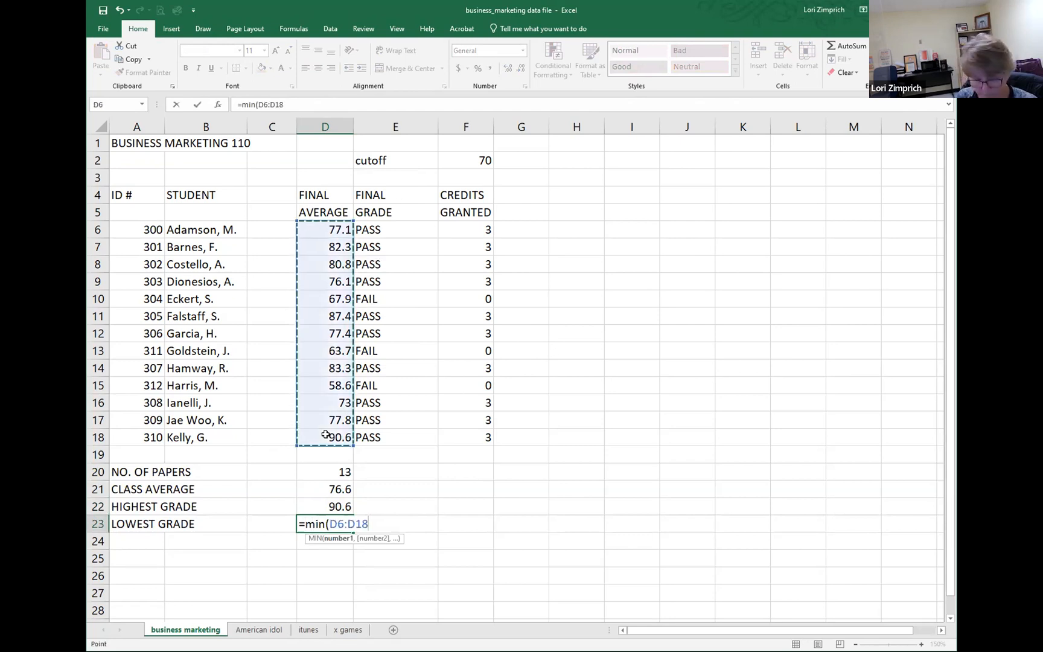
text())
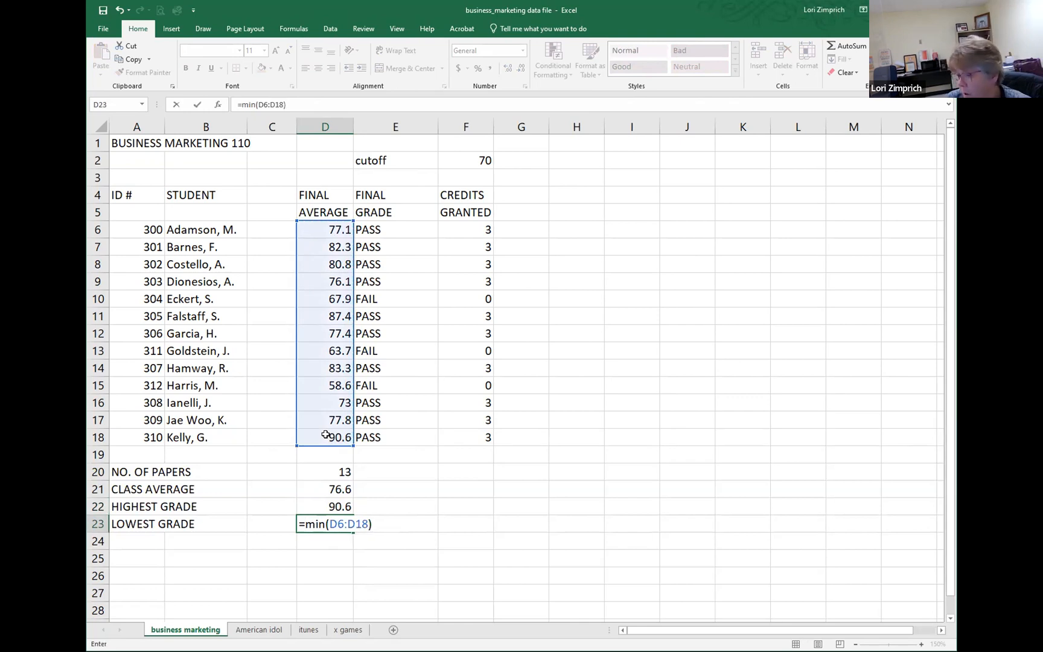
key(Return)
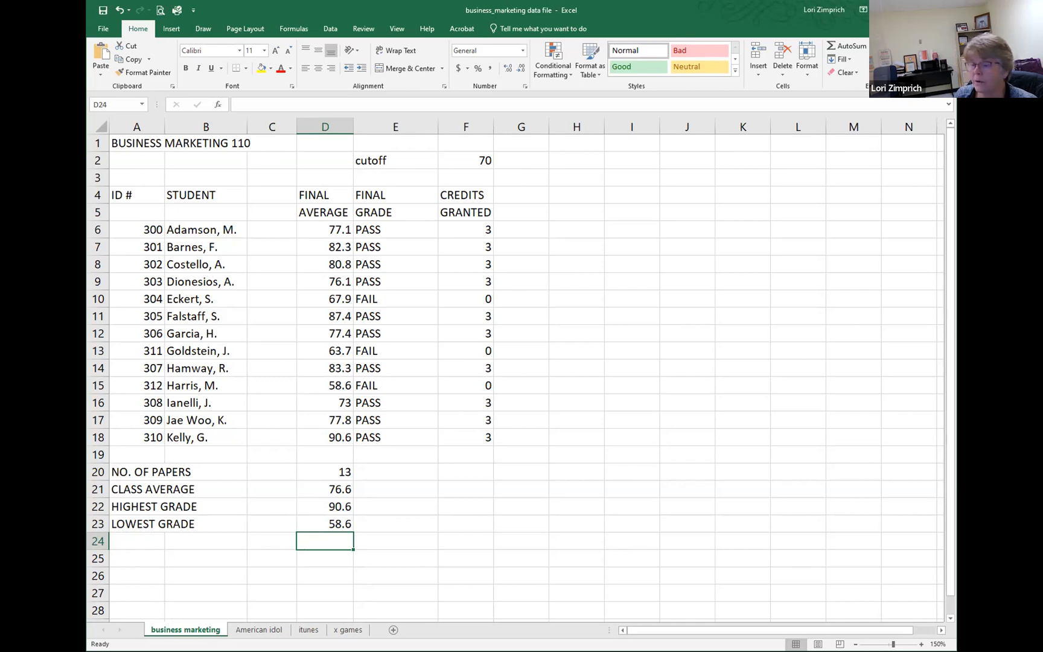
Step: Rename the business marketing worksheet as BUS MARK
double_click(186, 630)
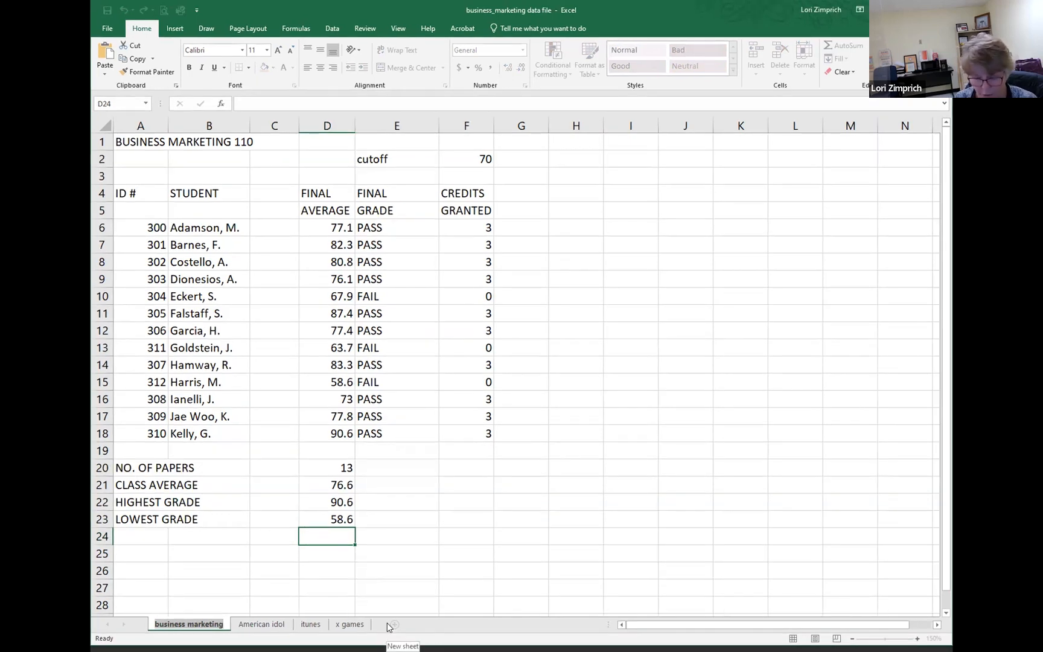
text(BUS MARK)
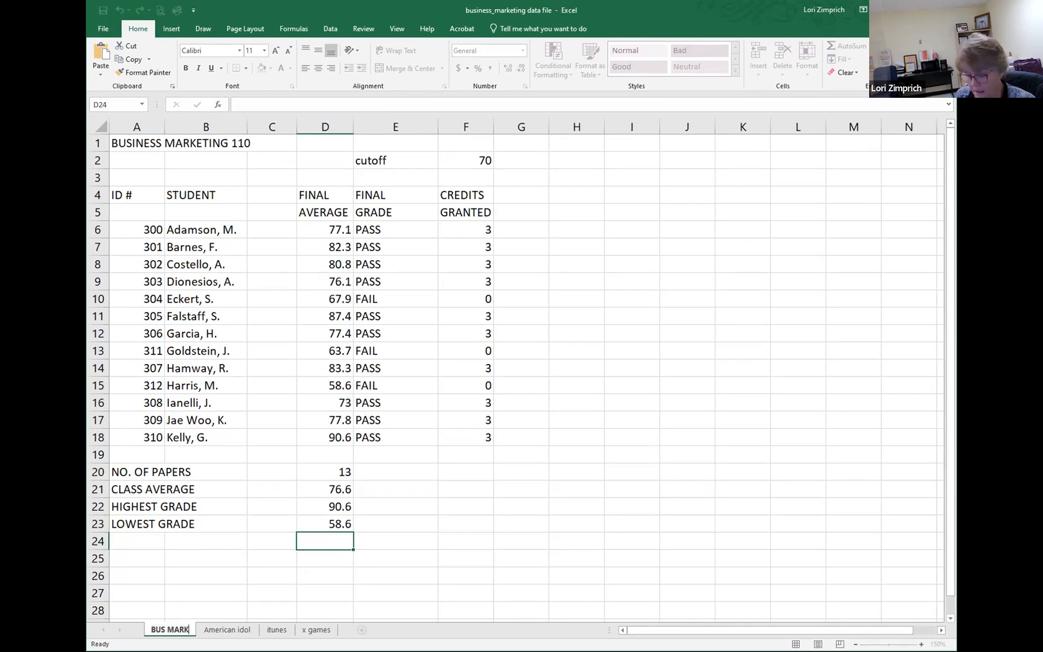
key(Return)
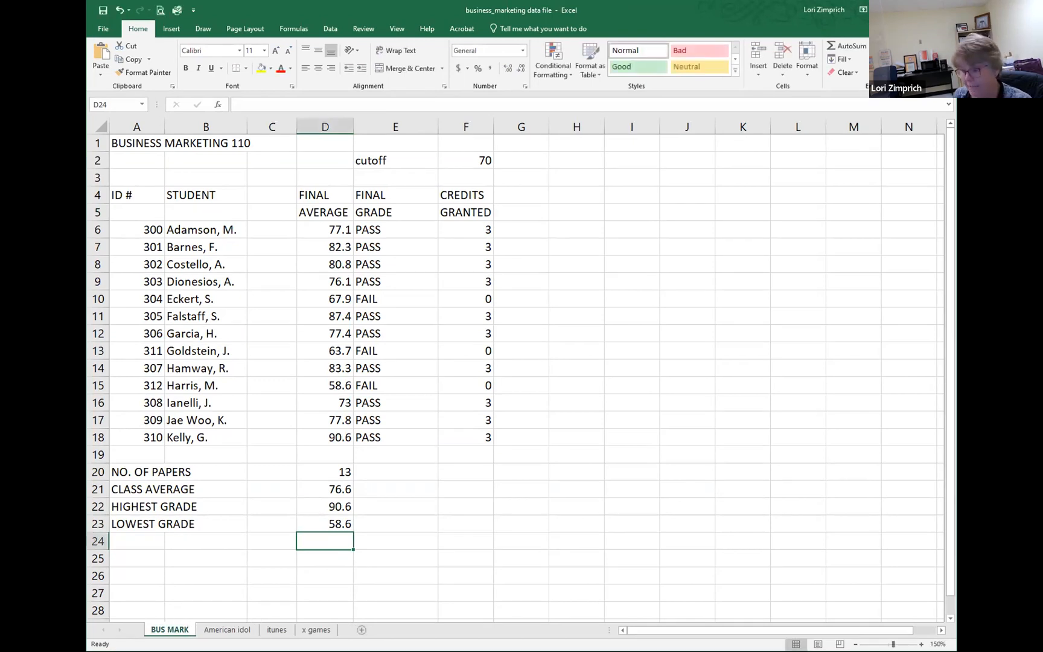
Step: Create a copy of the BUS MARK sheet at the end of the workbook and move it directly after the original
right_click(170, 628)
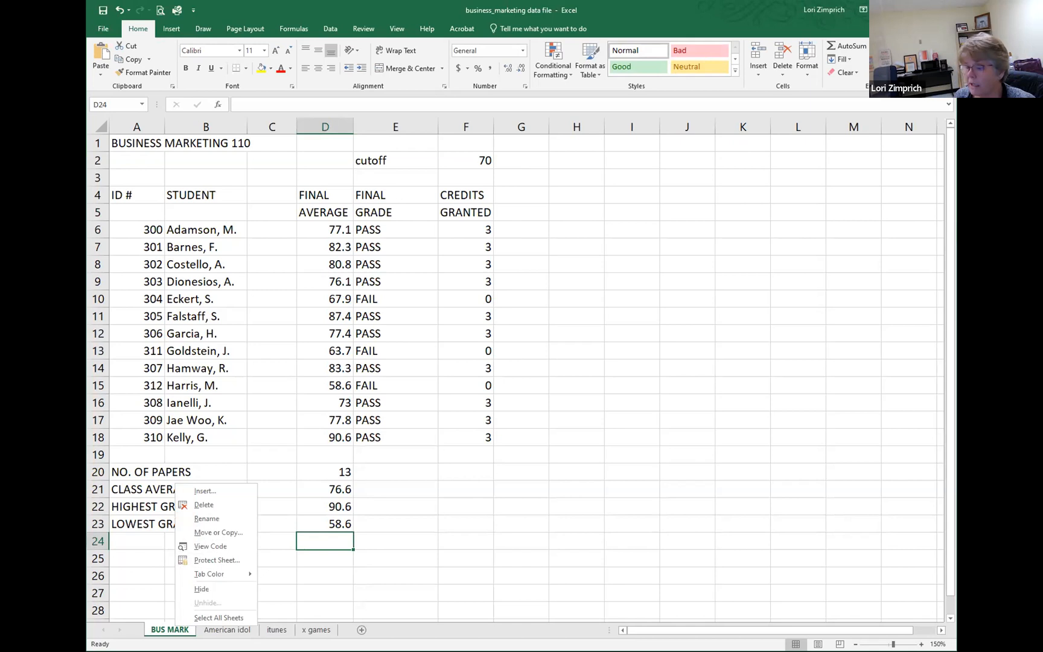
click(210, 535)
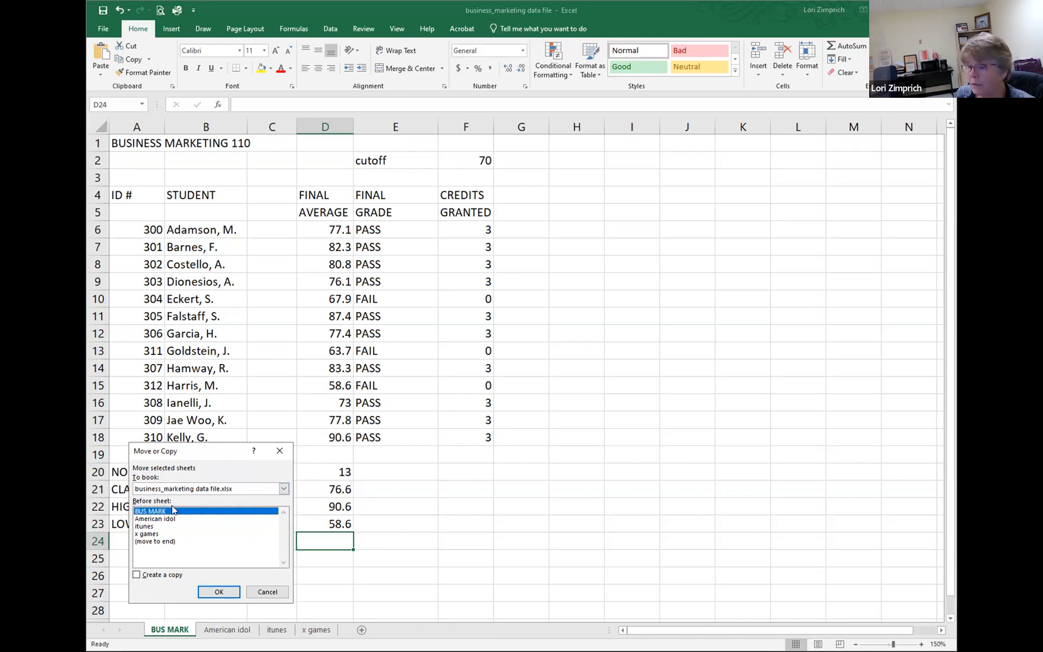
click(155, 542)
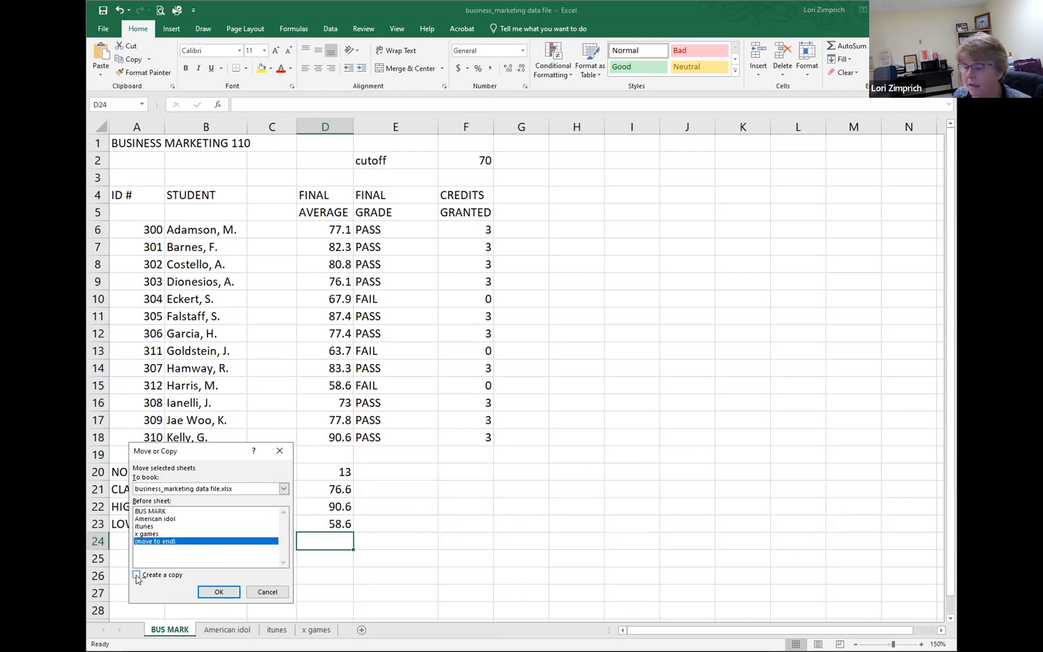
click(137, 576)
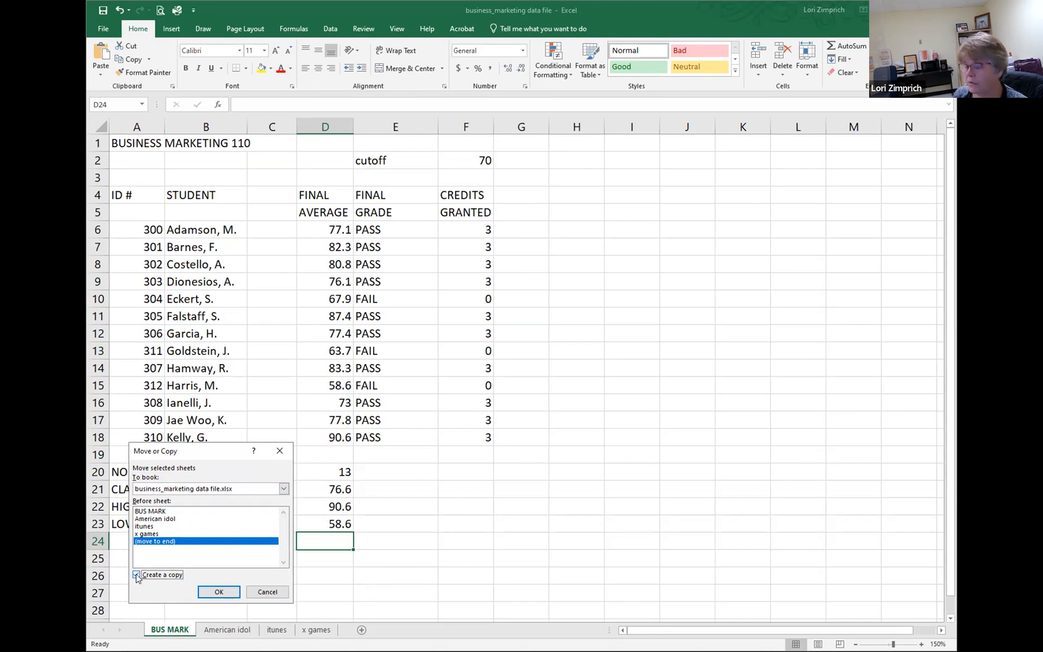
click(216, 593)
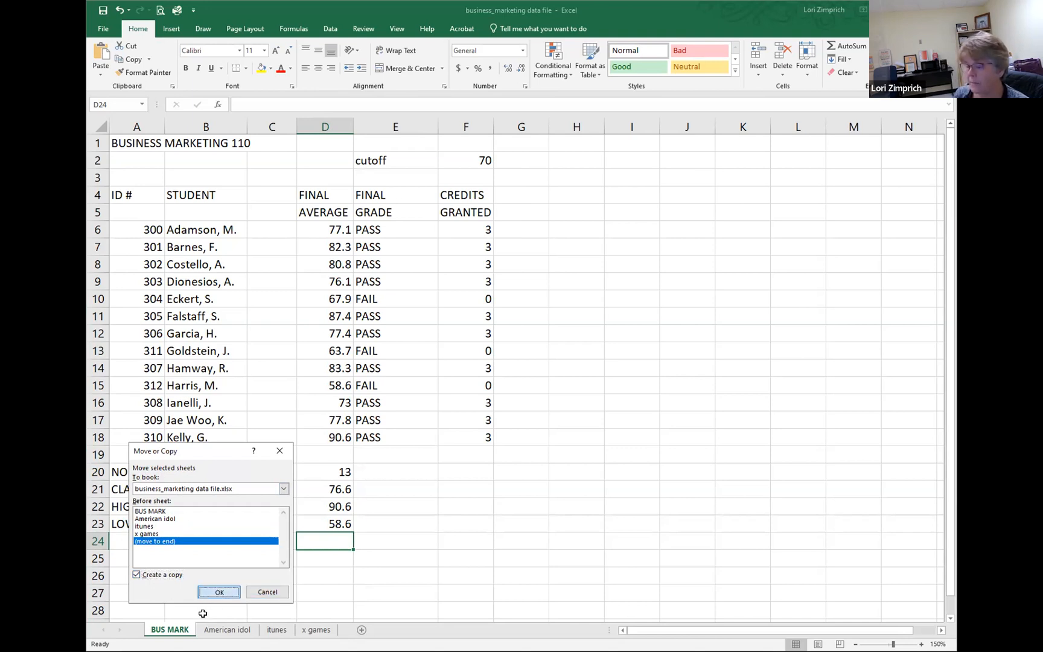
mouse_move(362, 629)
mouse_down()
mouse_move(342, 606)
mouse_move(272, 596)
mouse_move(199, 625)
mouse_up()
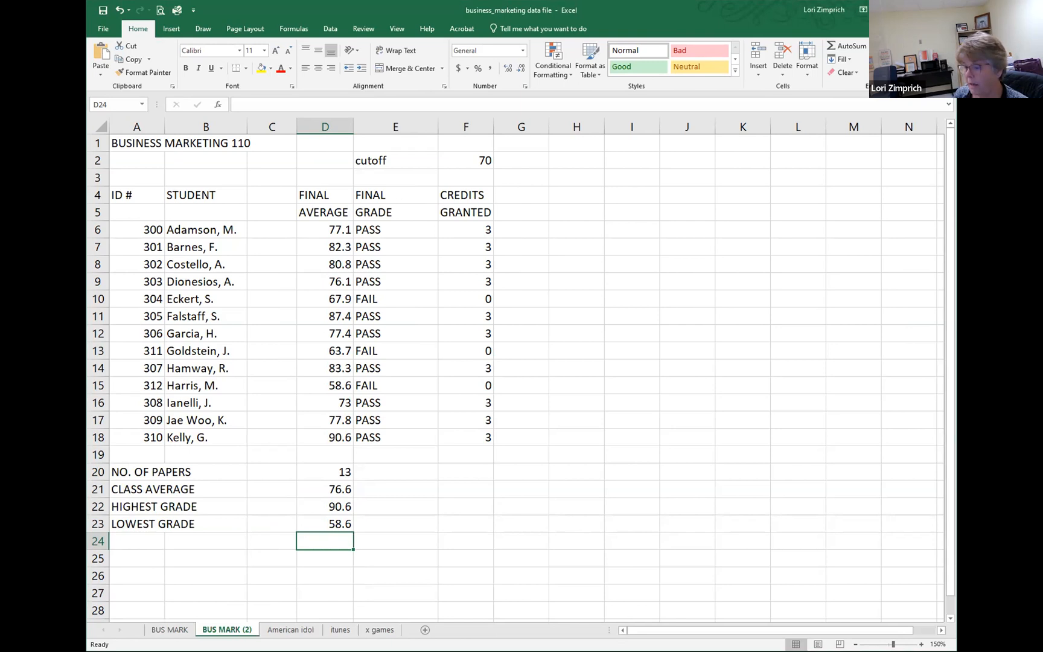
Step: Delete the American idol, itunes and x games worksheets from the workbook
click(291, 630)
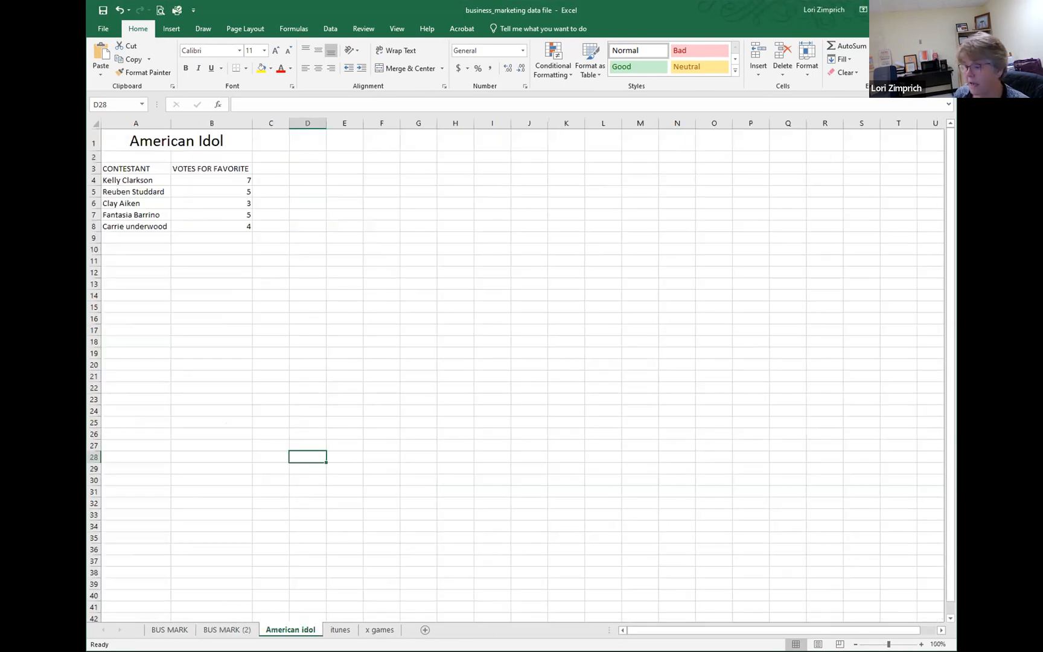
right_click(291, 630)
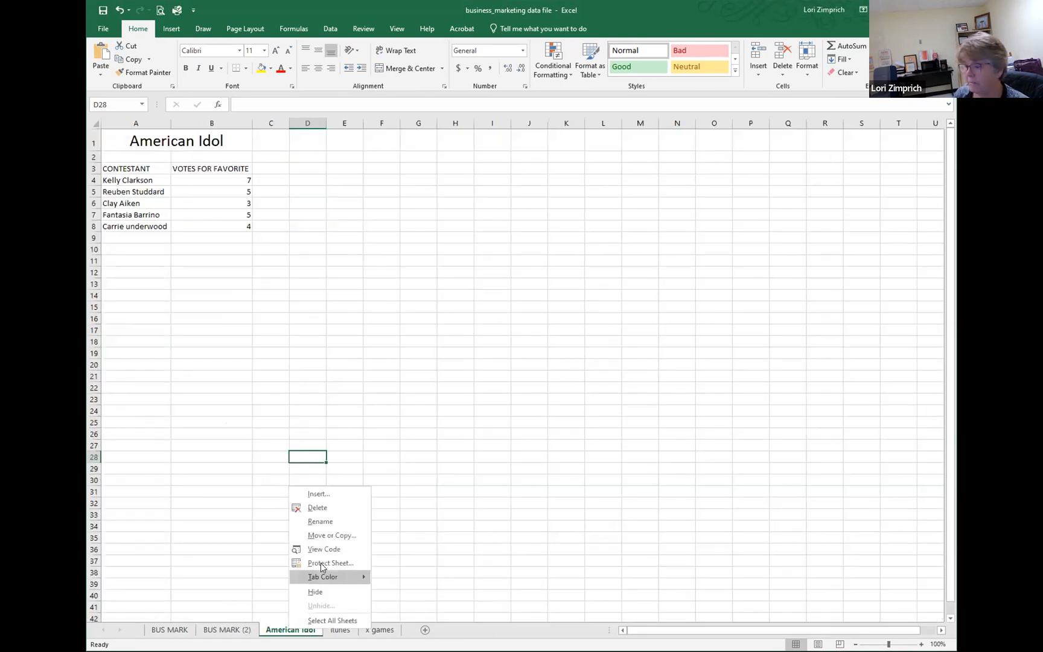
click(332, 503)
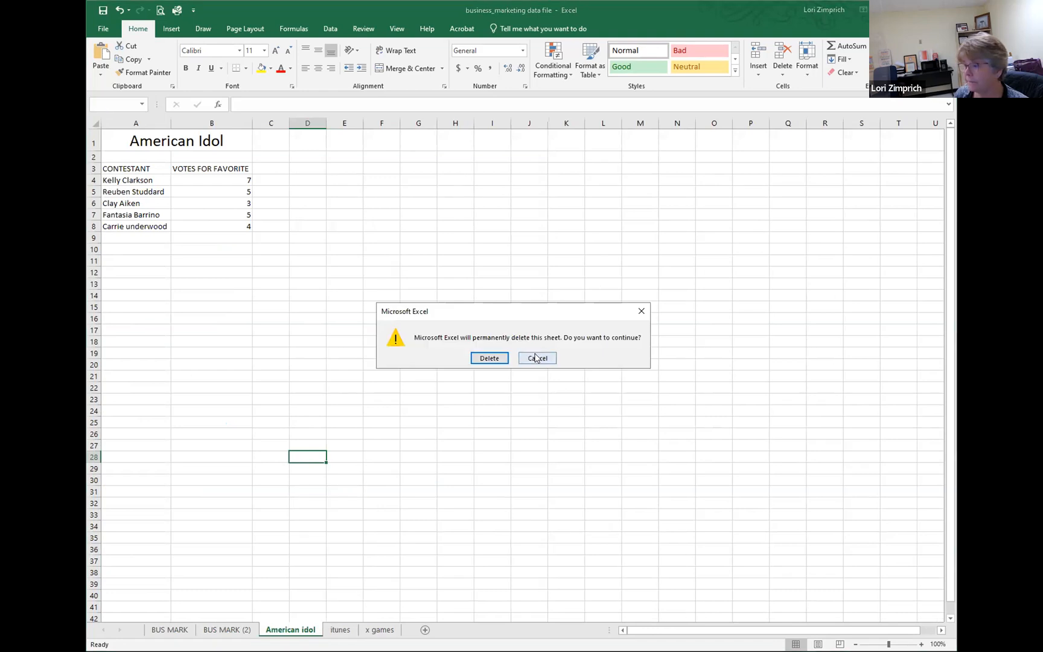
click(489, 358)
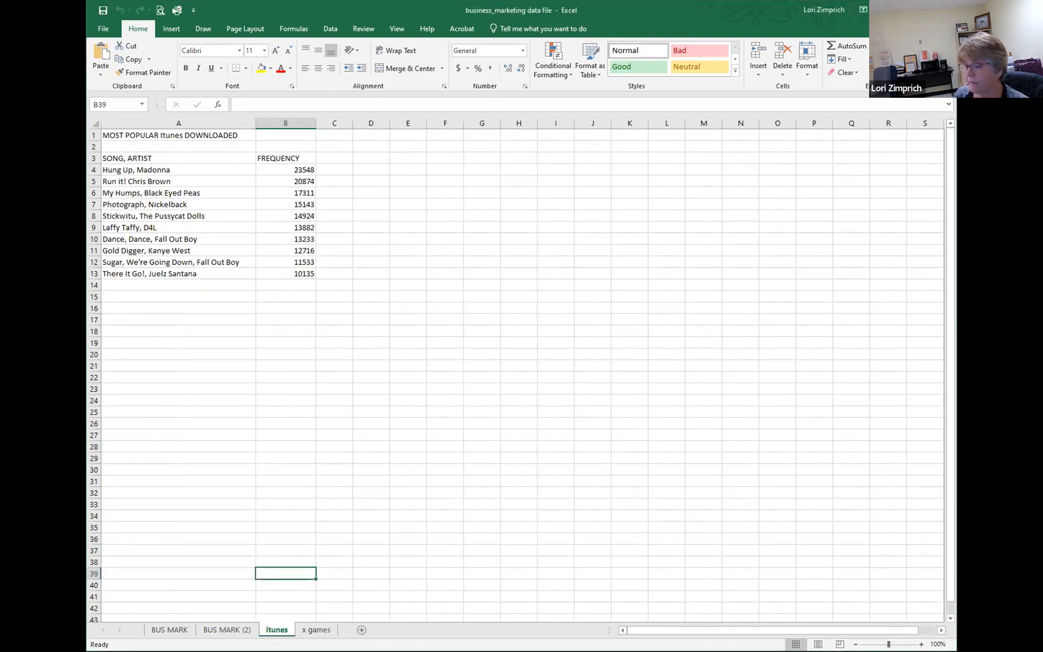
right_click(279, 629)
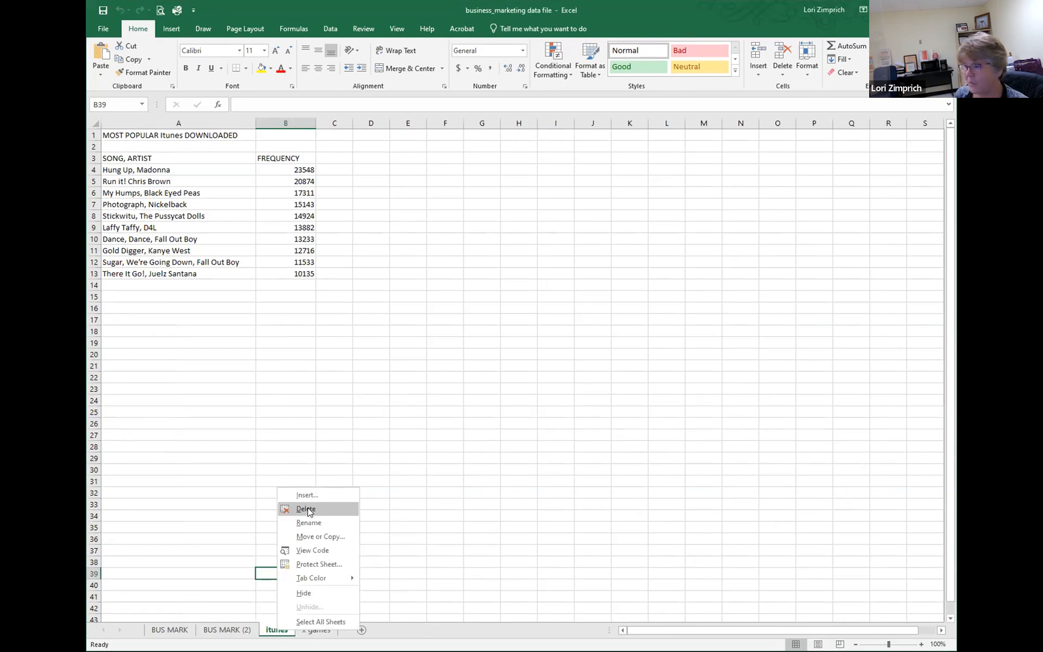
click(309, 512)
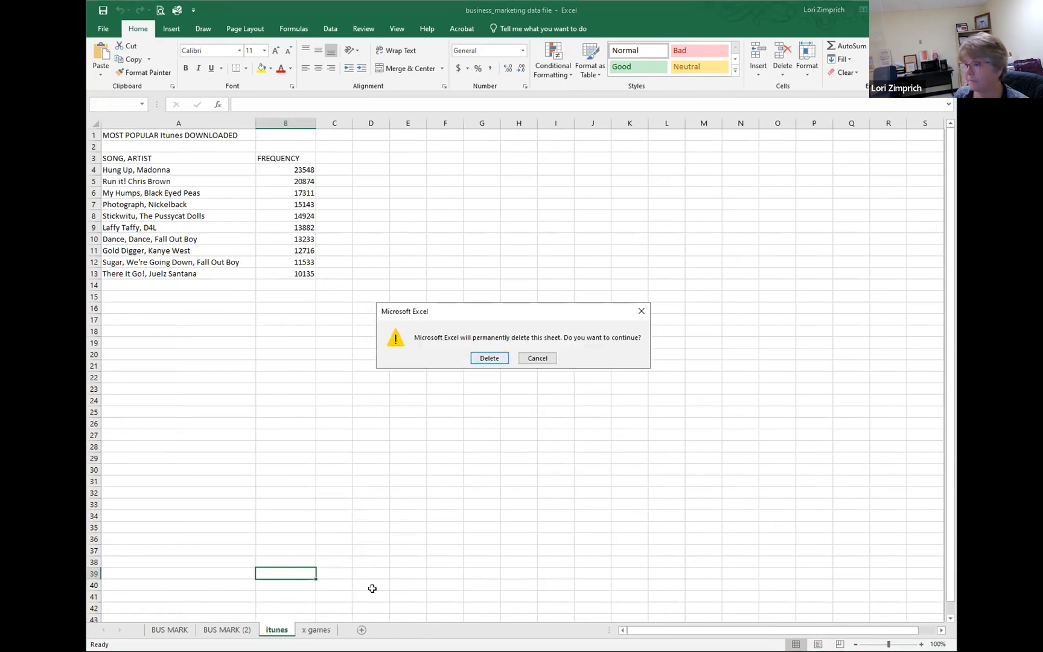
key(Return)
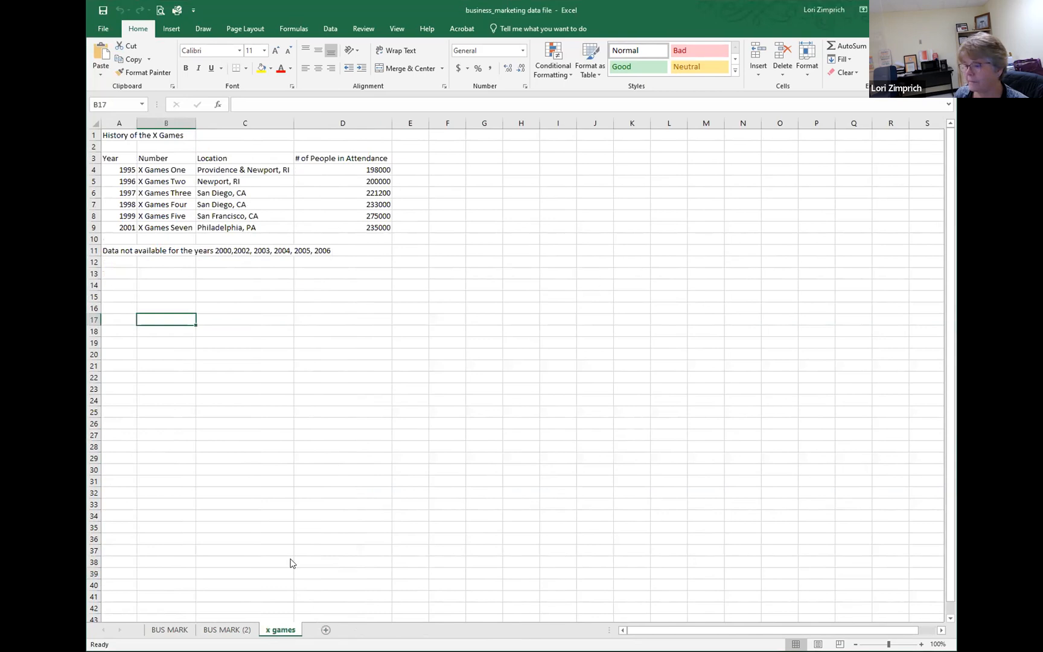
right_click(288, 629)
click(334, 513)
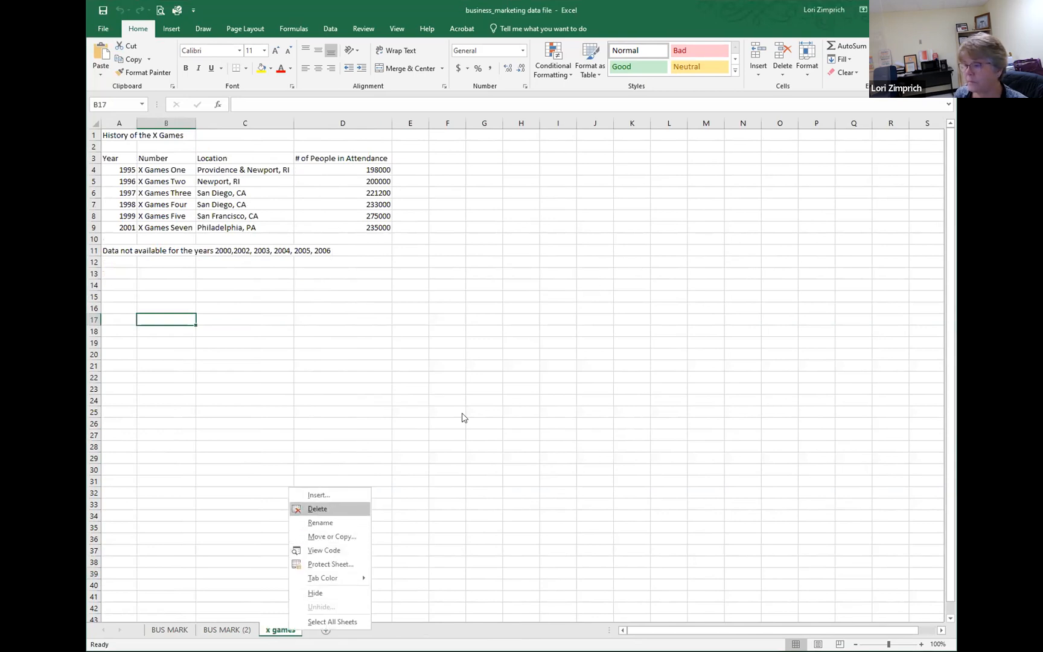
key(Return)
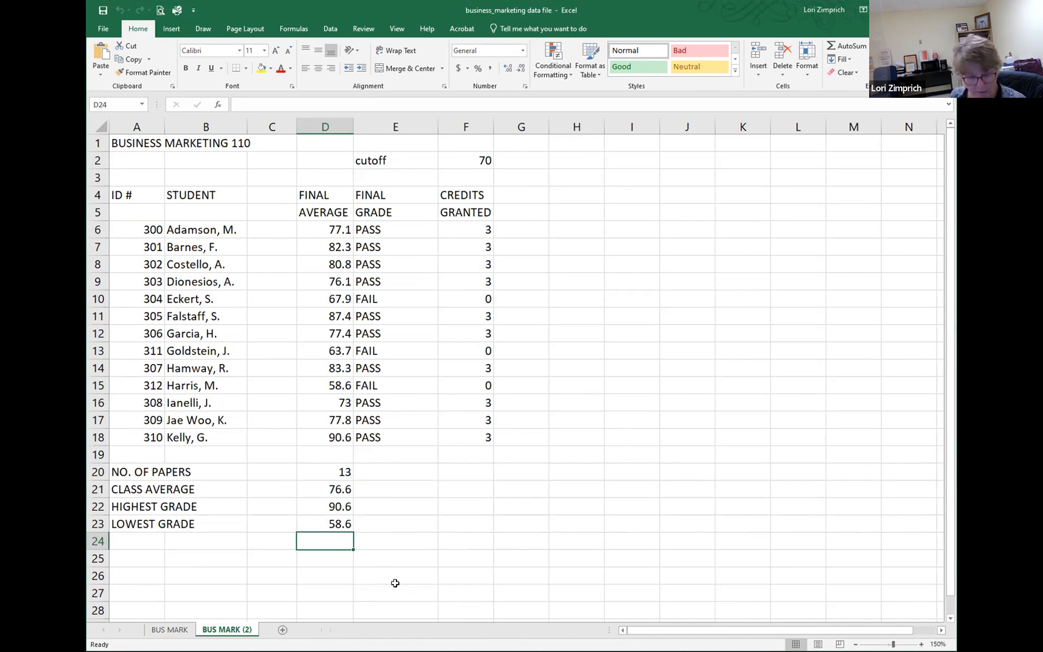
Step: Display the formulas instead of values on the copied sheet BUS MARK (2), and return to the BUS MARK sheet
key(ctrl+grave)
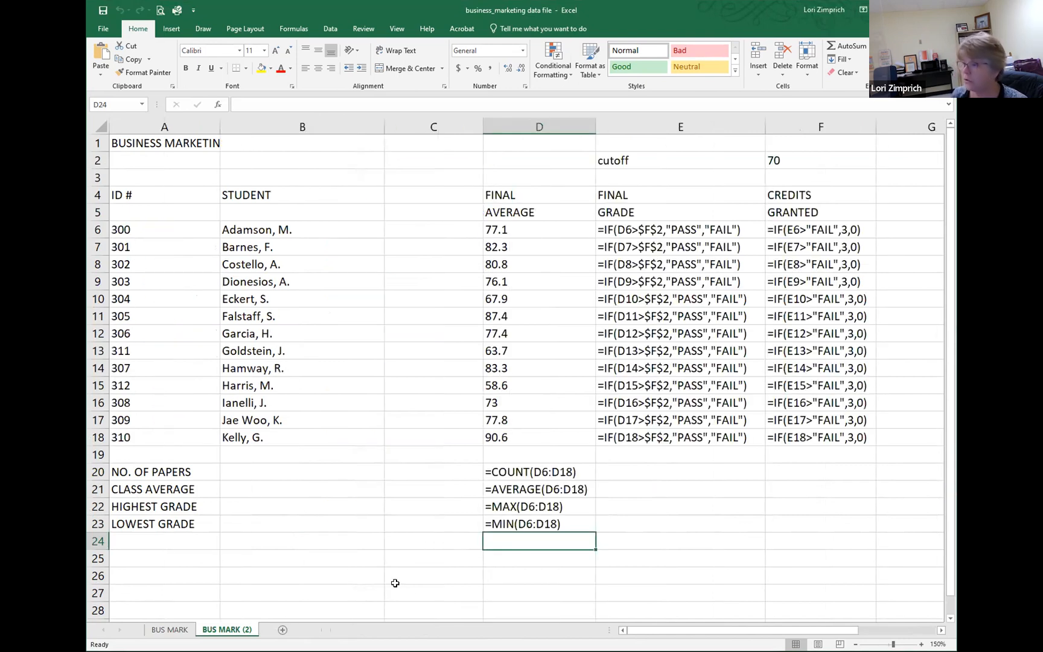
click(744, 520)
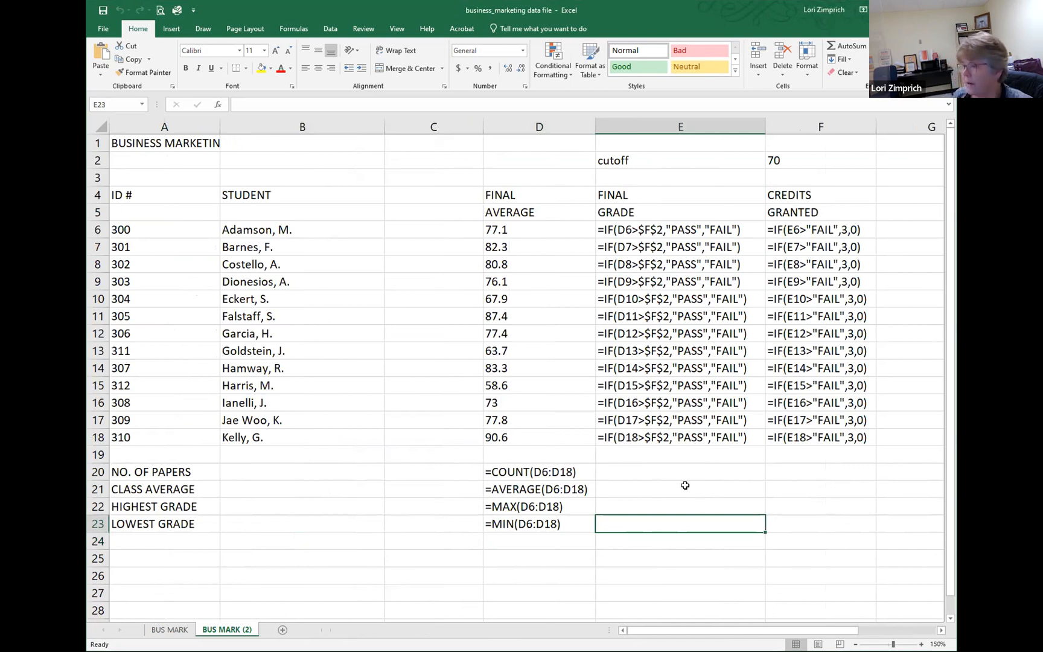
click(170, 630)
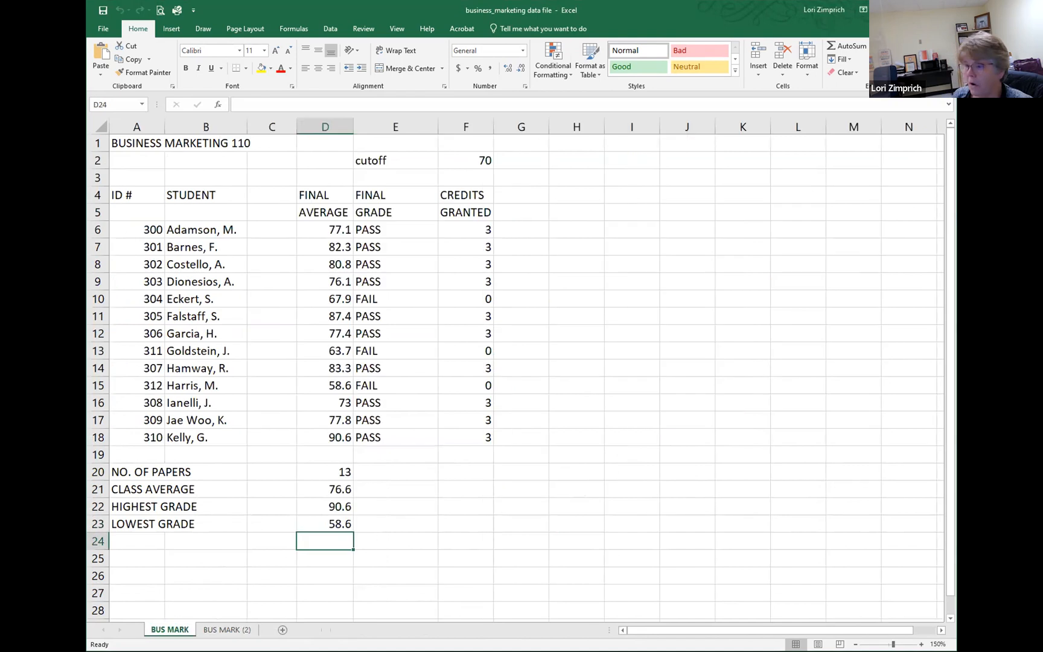
Step: Show the formulas on the BUS MARK sheet to review them, and switch it back to displaying values
click(481, 519)
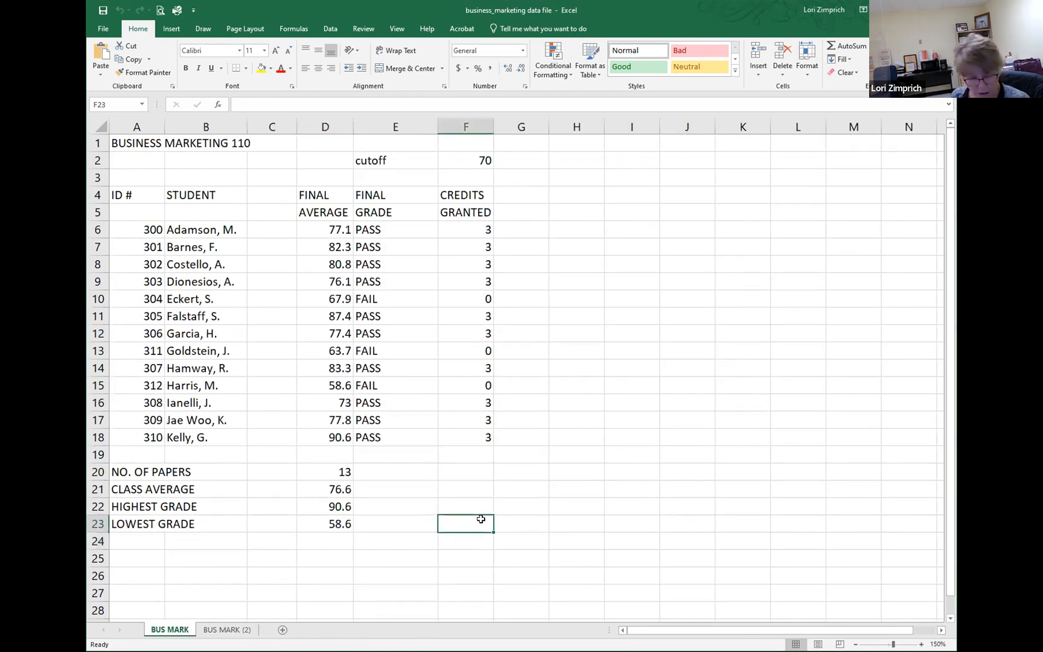
key(ctrl+grave)
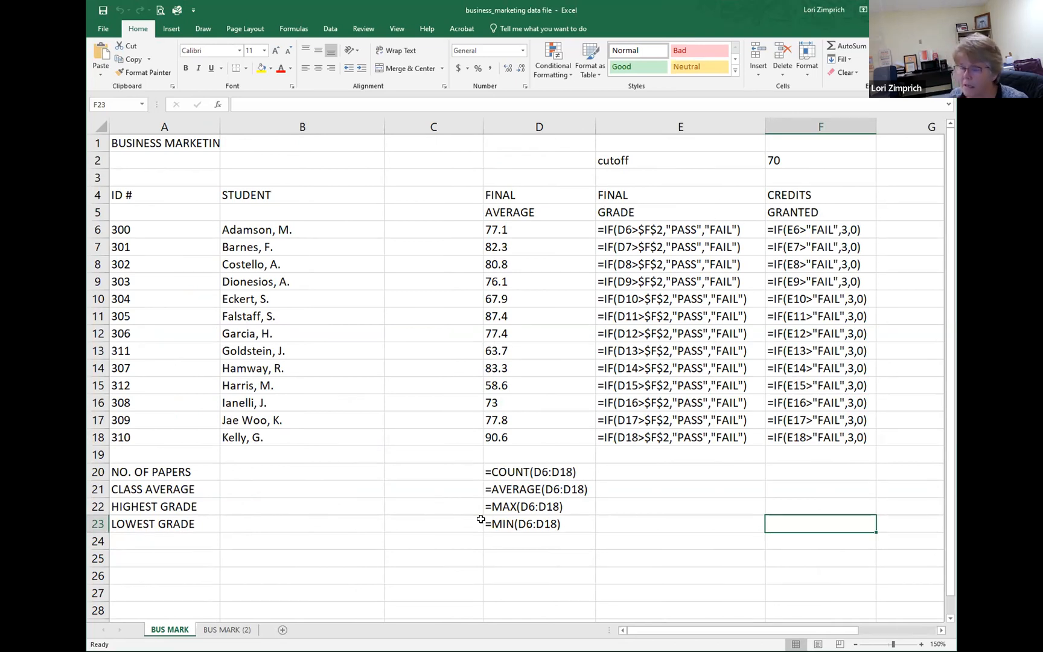
key(ctrl+grave)
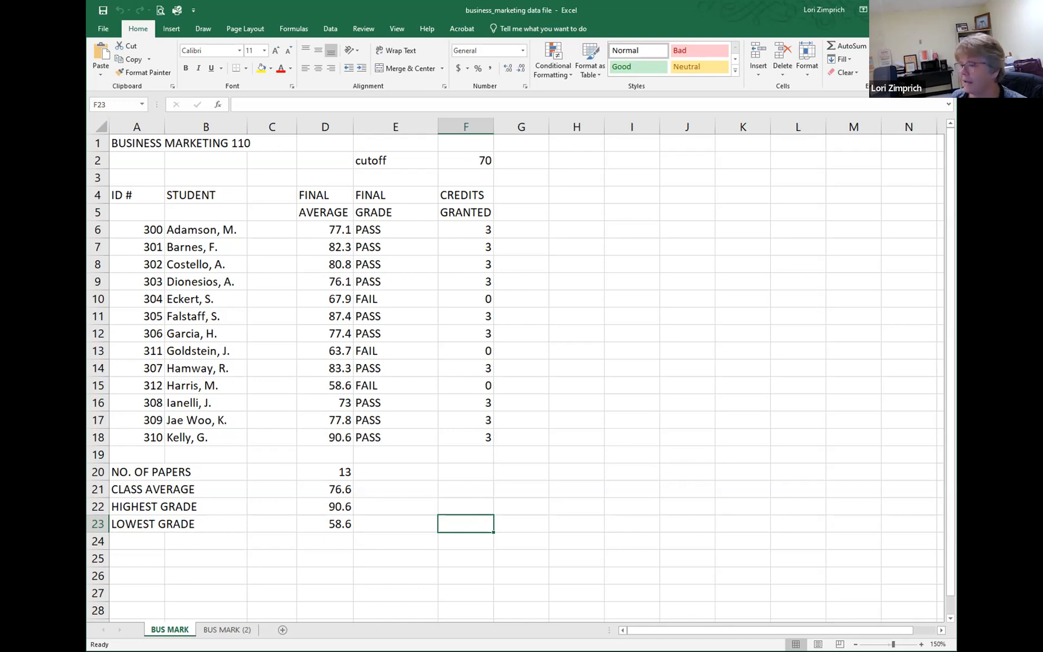
Step: Widen the workbook window and enter the heading "table" in cell L6
drag(956, 363, 992, 362)
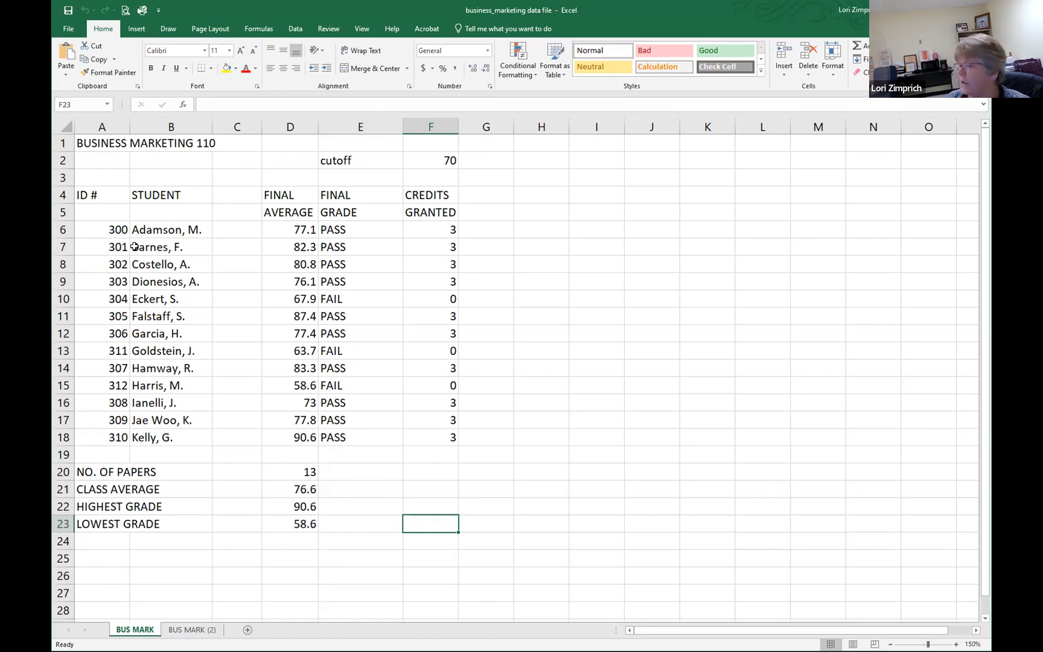
click(753, 228)
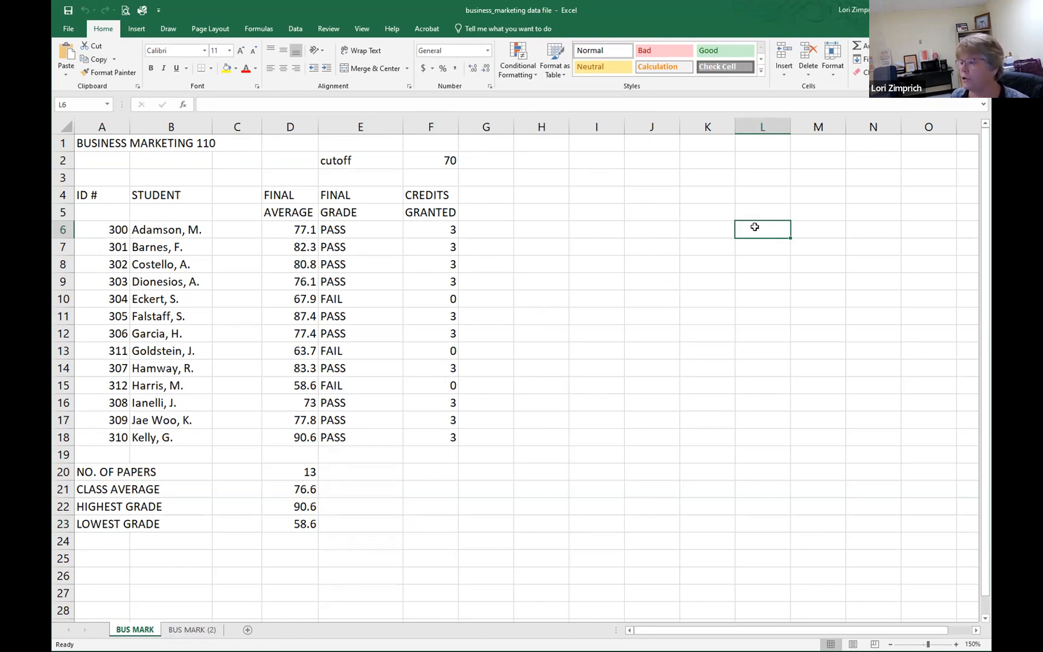
text(table)
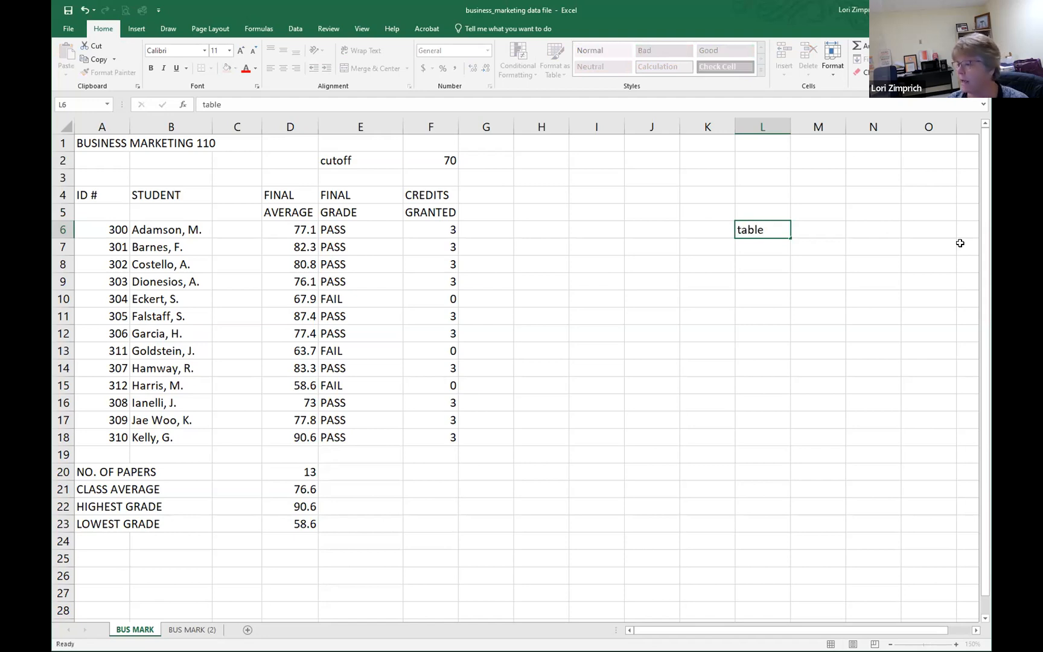
key(Return)
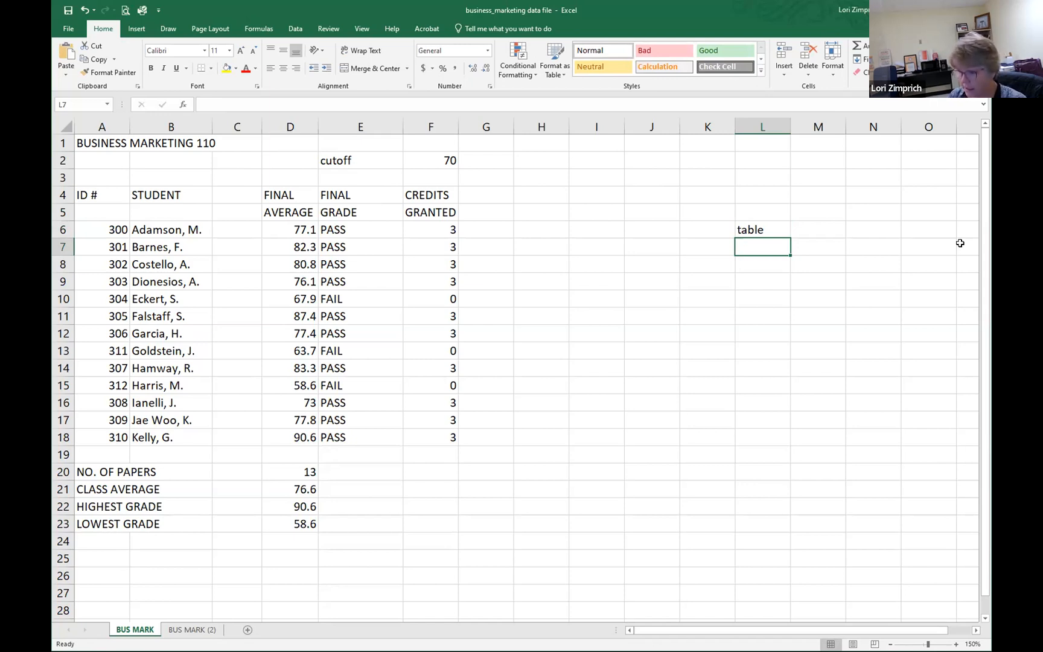
Step: Fill L7 to L11 with the lower grade limits 0, 60, 70, 80 and 90
text(0)
key(Return)
text(60)
key(Return)
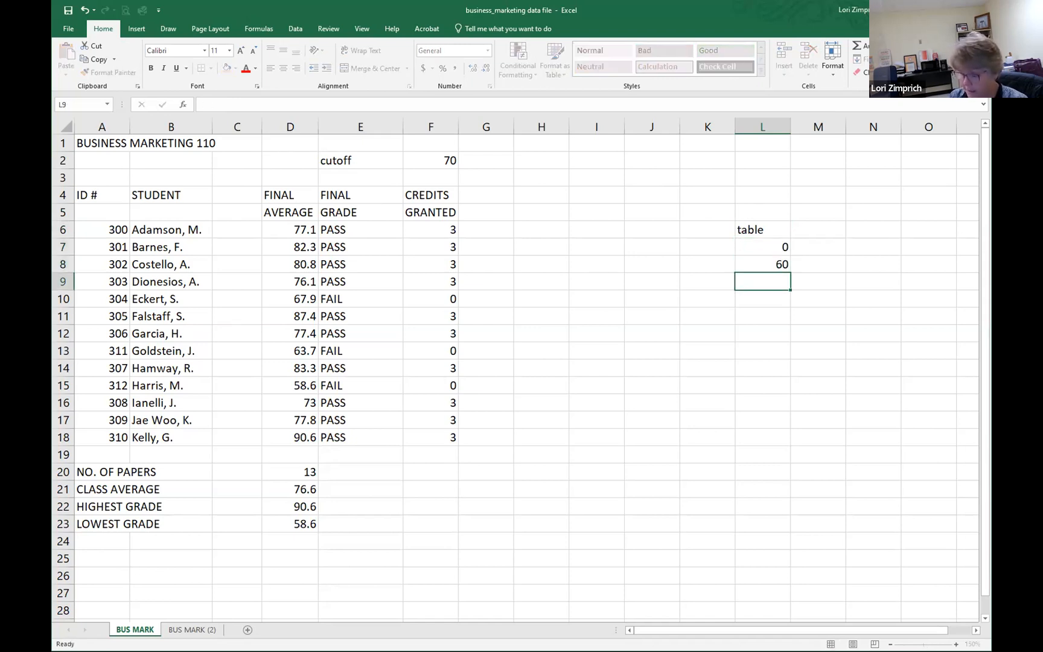
text(70)
key(Return)
text(80)
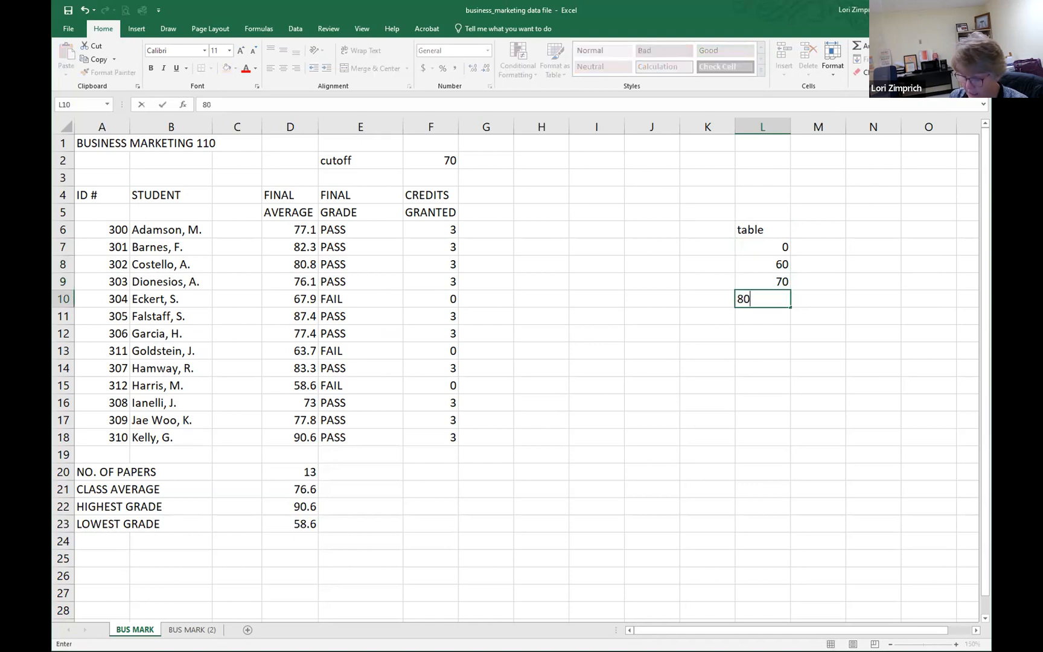
key(Return)
text(90)
key(Return)
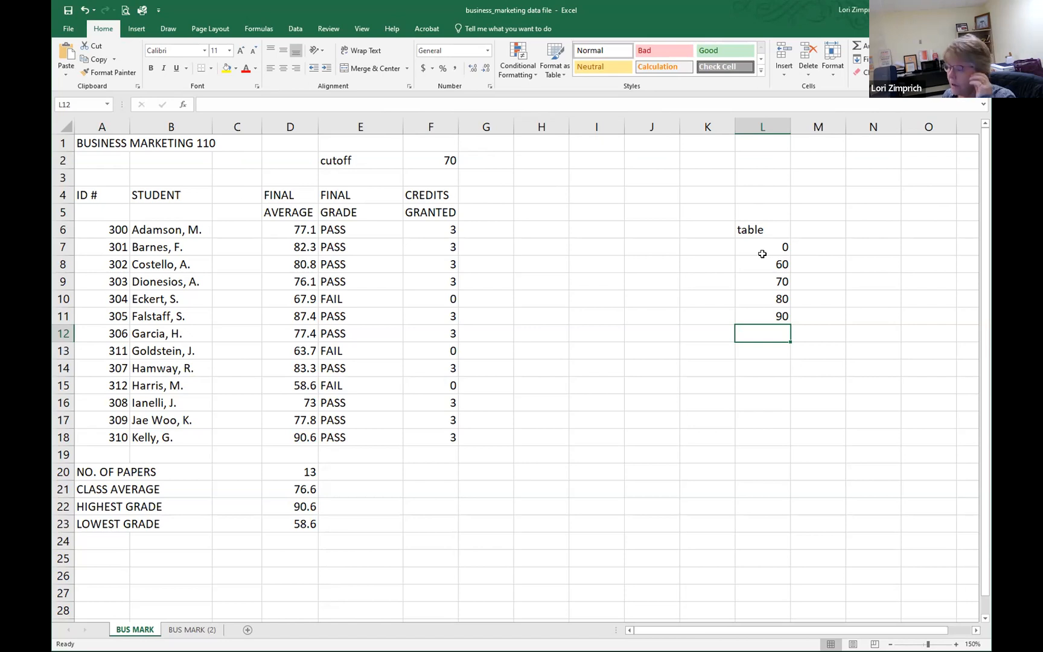
Step: Enter the range label 0-59 in K7 beside the first limit, and erase it again
click(694, 248)
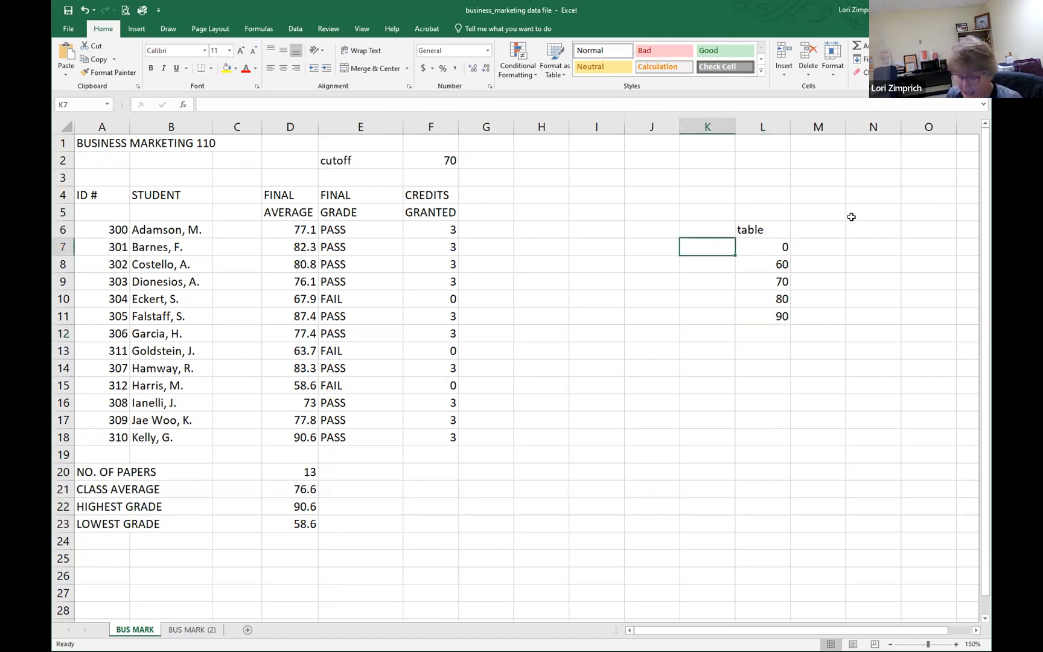
text(0-)
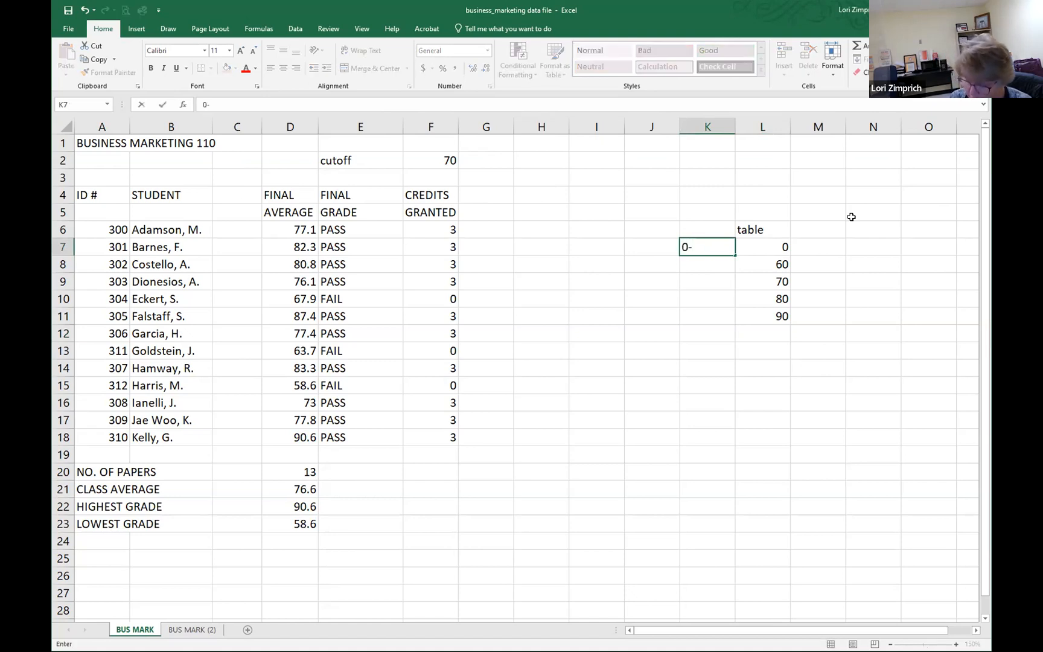
text(59)
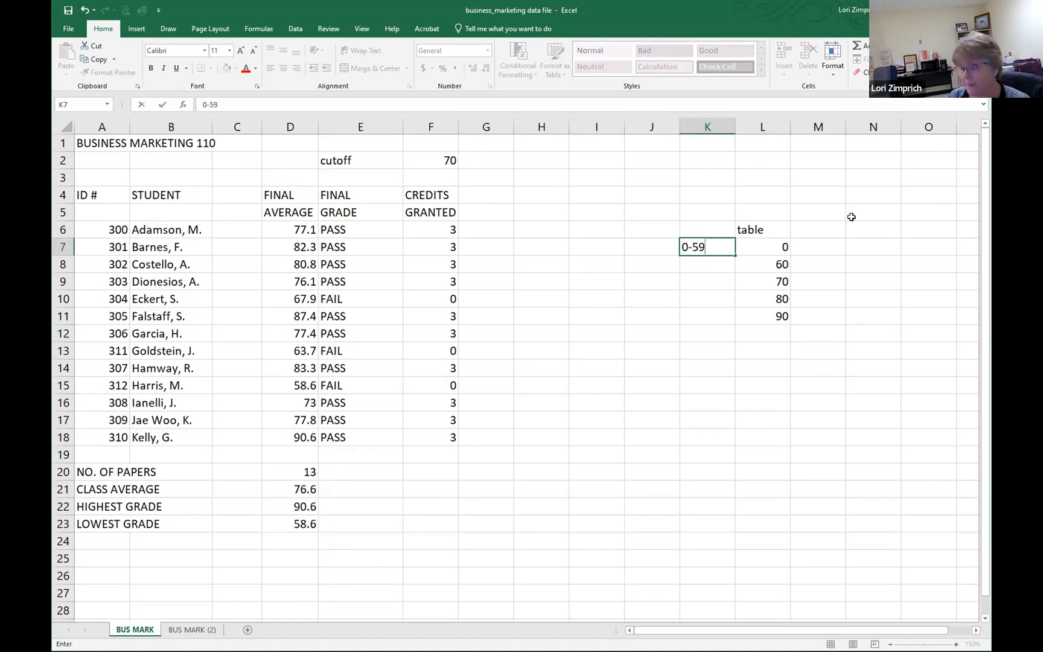
key(Return)
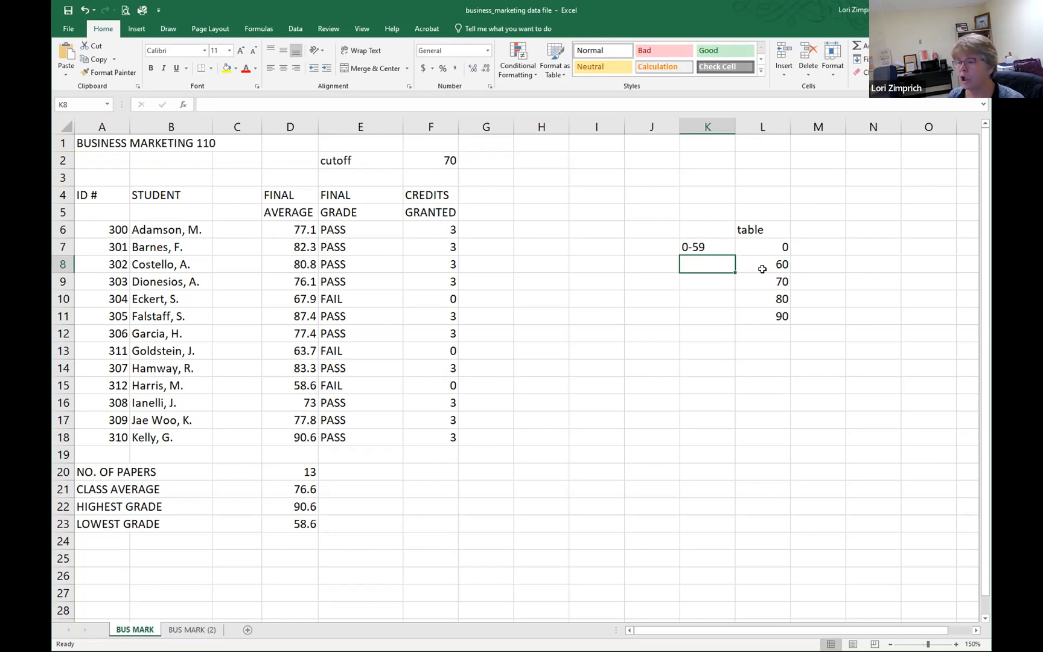
double_click(700, 247)
key(BackSpace)
key(BackSpace)
key(BackSpace)
key(BackSpace)
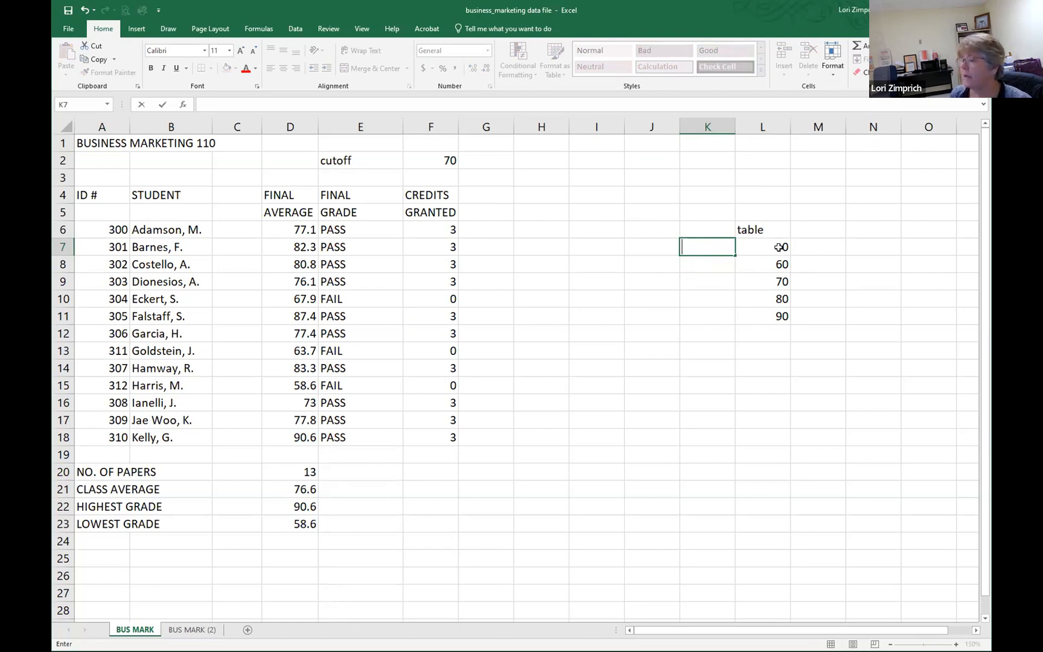
Step: Fill M7 to M11 with the letter grades F, D, C, B and A beside their limits
click(812, 247)
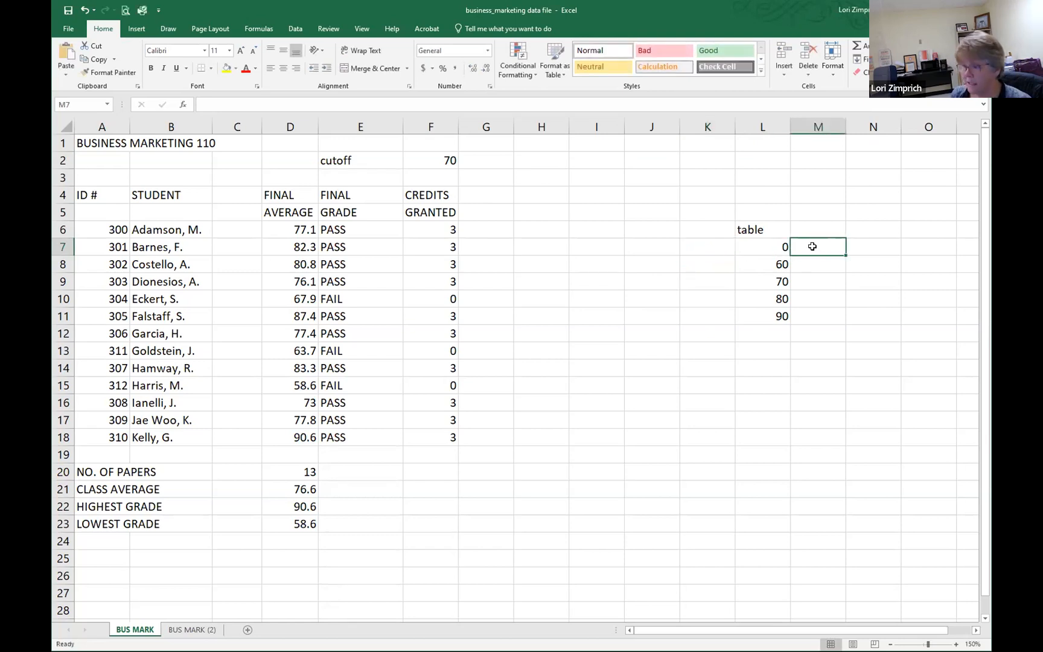
double_click(824, 245)
text(F)
key(Return)
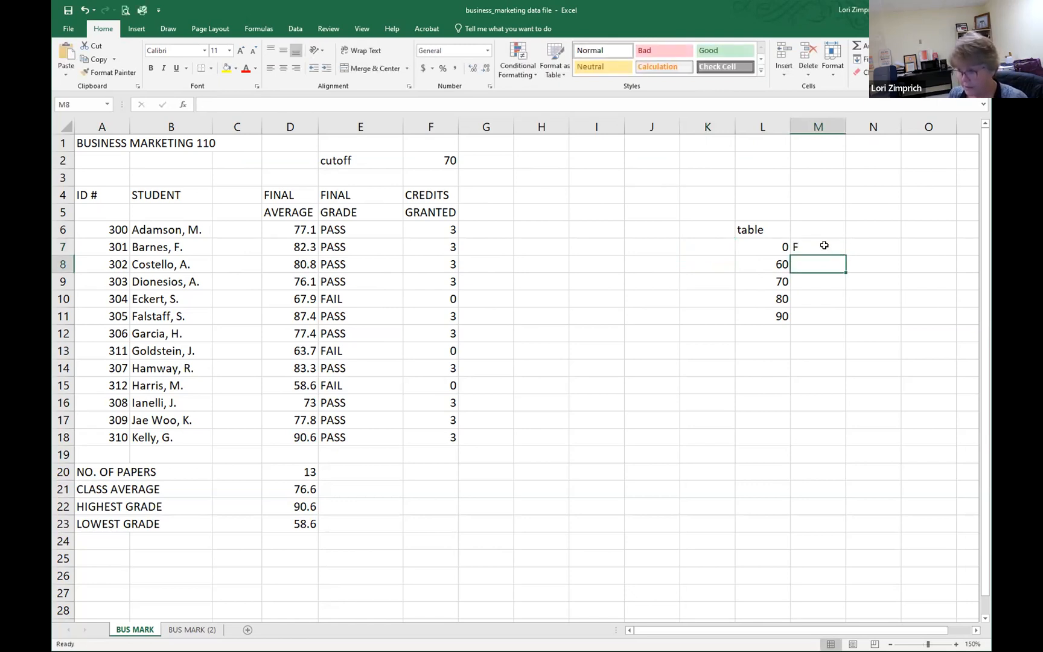
text(D)
key(Return)
text(C)
key(Return)
text(B)
key(Return)
text(A)
key(Return)
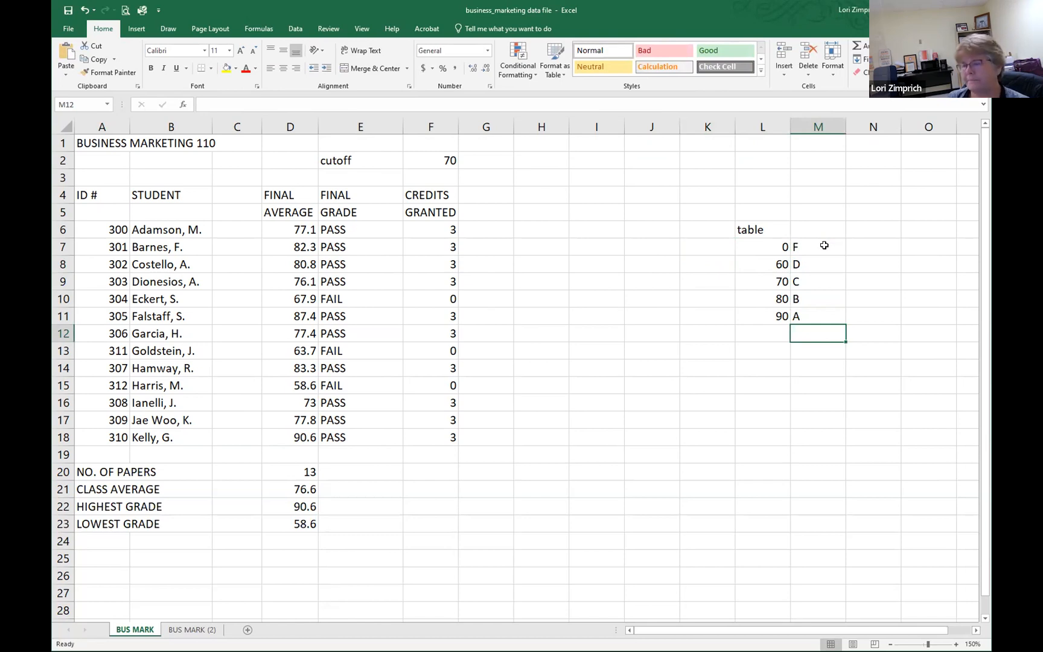
Step: Add the column heading "Letter Grade" in cell G4, beside the credits column
click(481, 199)
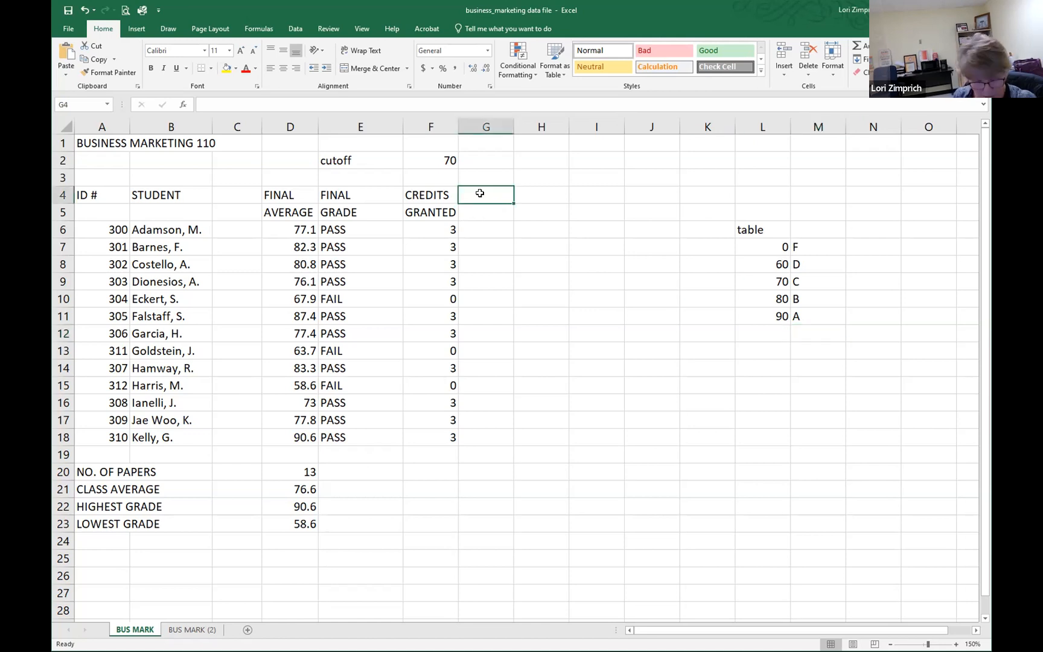
text(Letter )
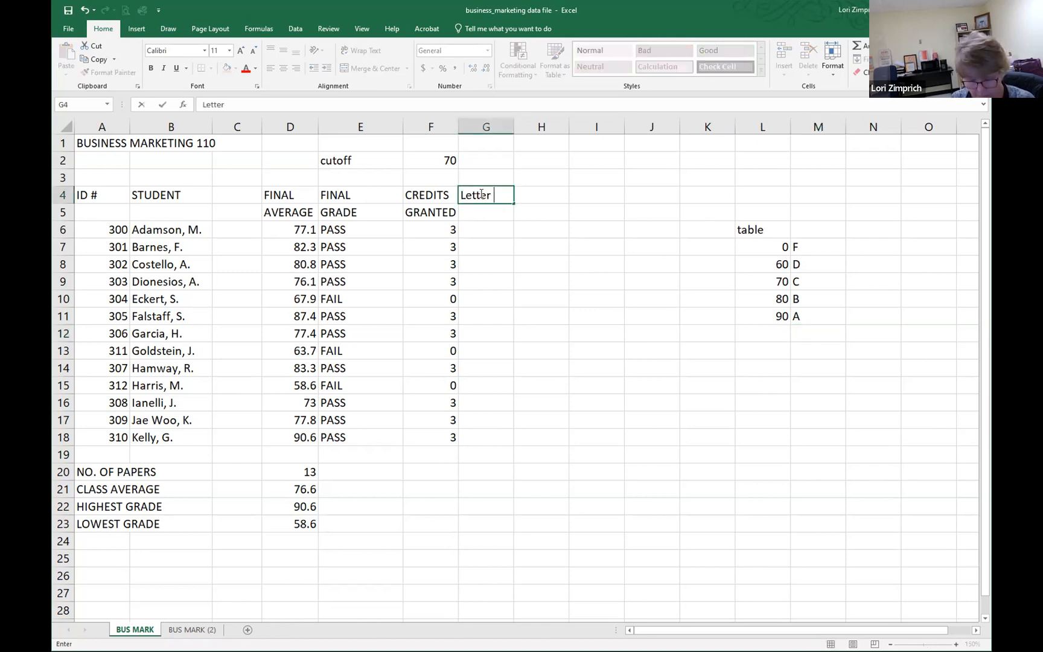
text(Grade)
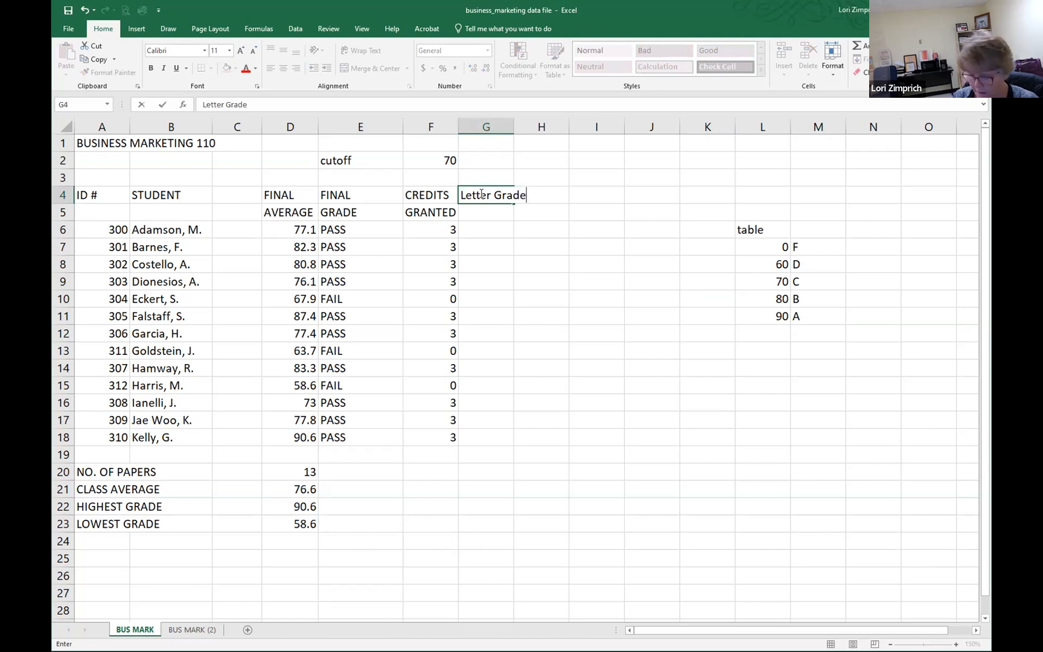
key(Left)
key(Left)
key(Left)
key(Left)
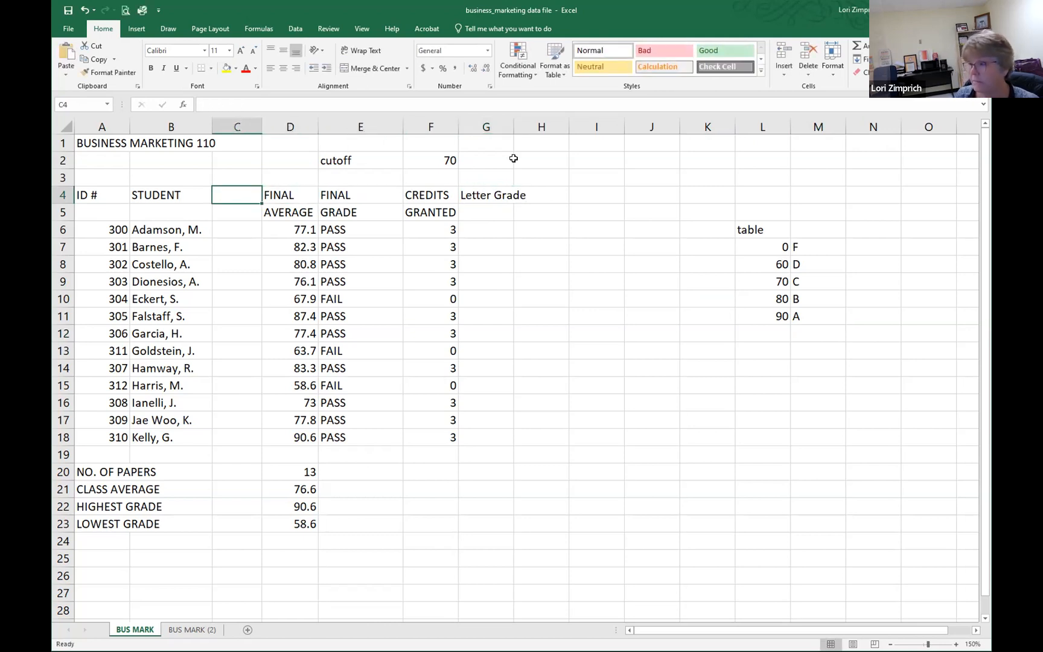
Step: Break the "Letter Grade" heading into two lines and move it from G4 down to G5
click(481, 193)
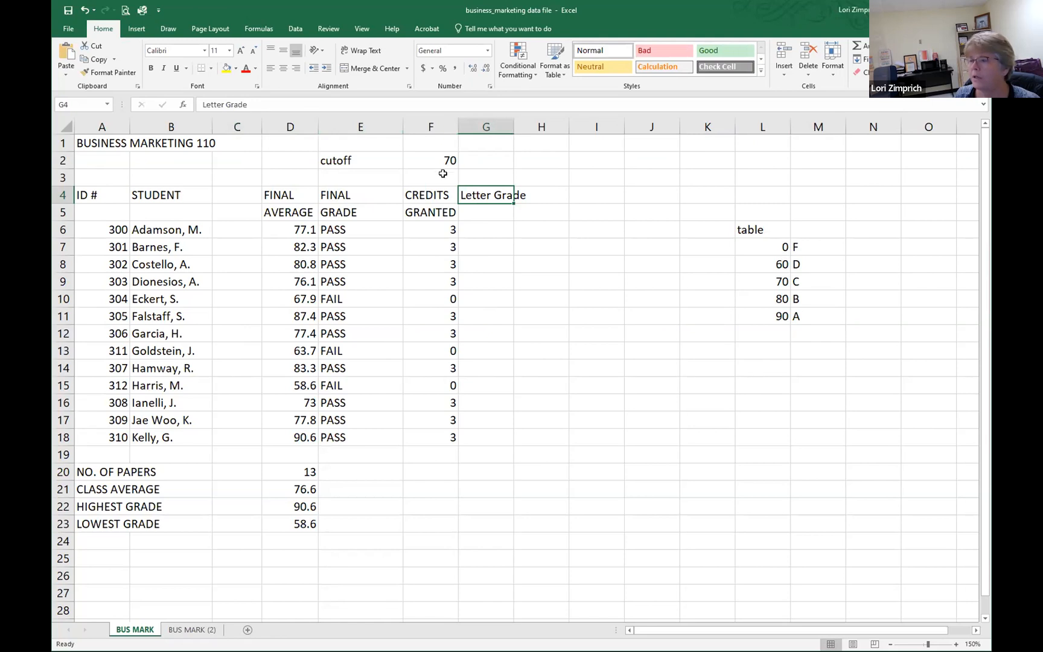
click(224, 104)
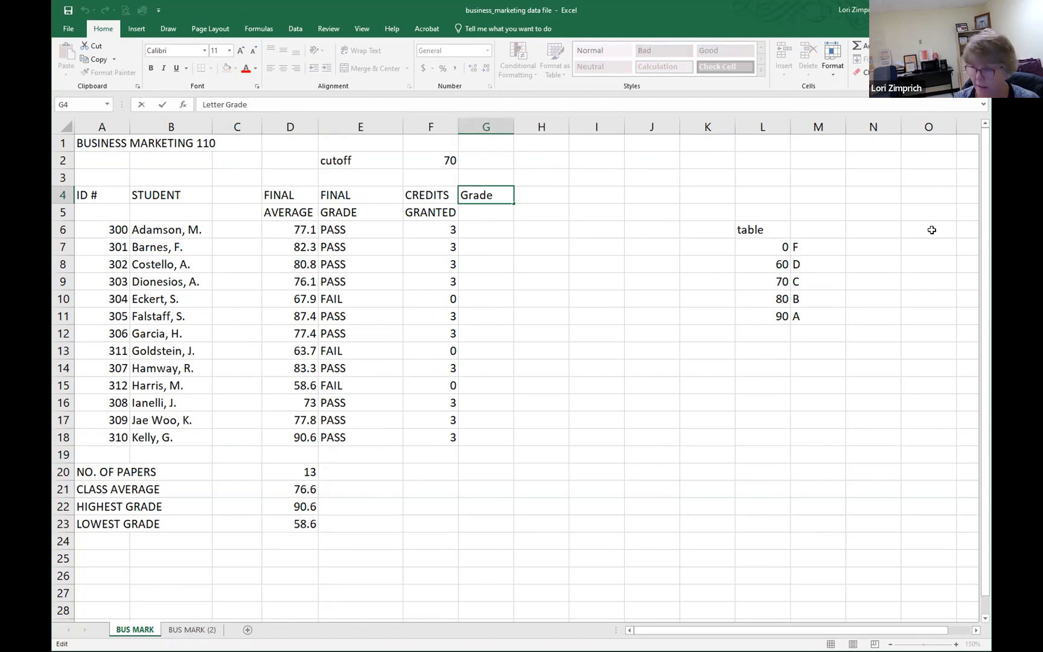
key(Return)
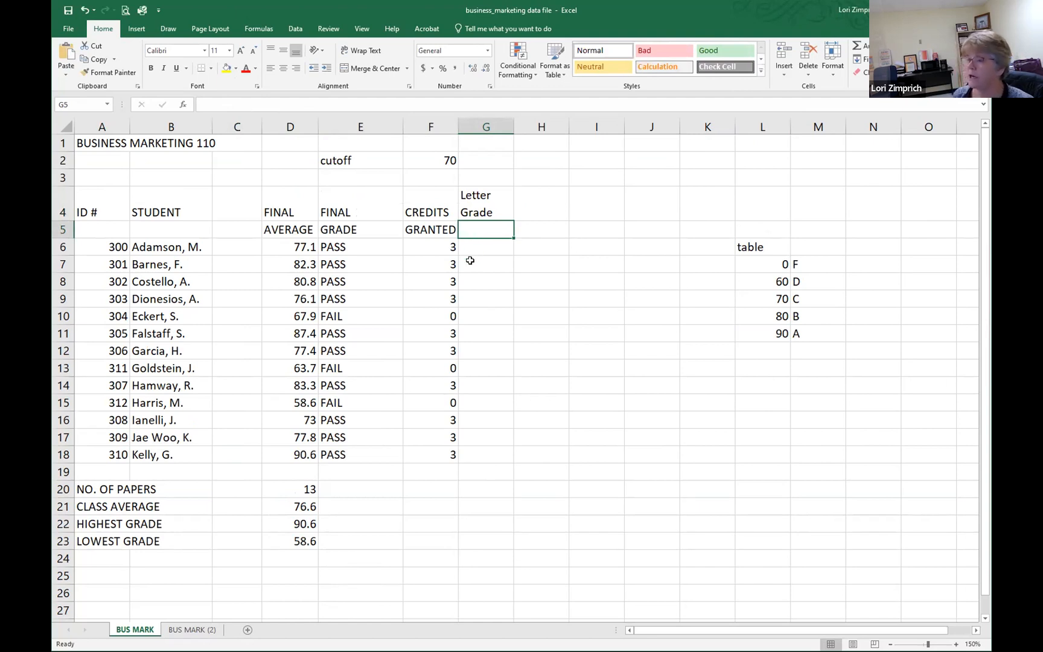
click(484, 213)
drag(480, 219, 483, 232)
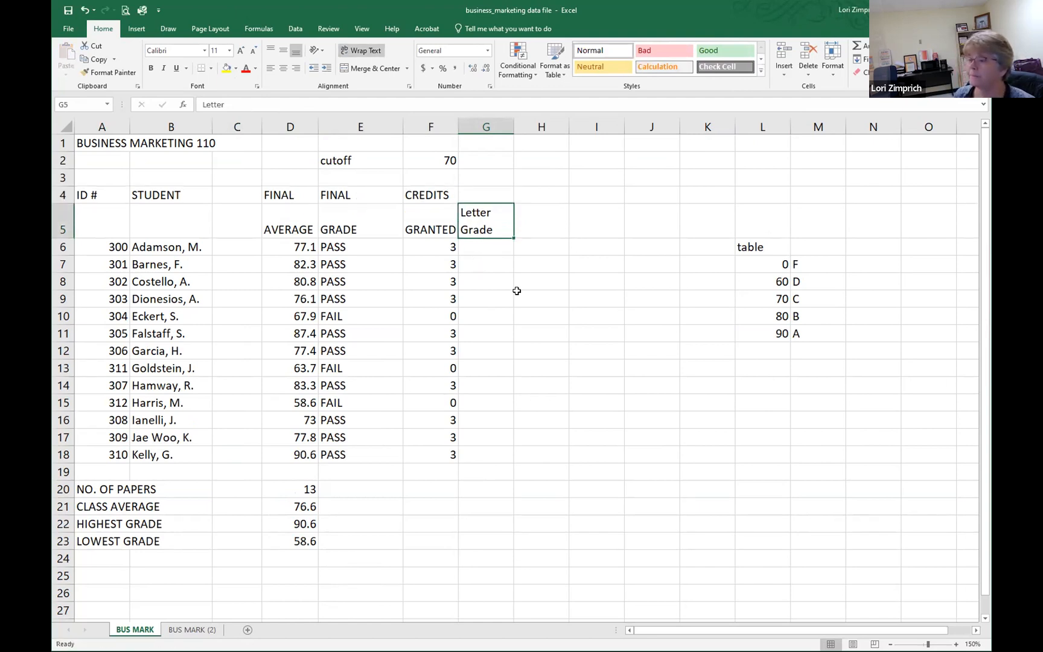
Step: Review the grade limits in the lookup table and the full range L7:M11 that the letter grades are looked up in
click(481, 247)
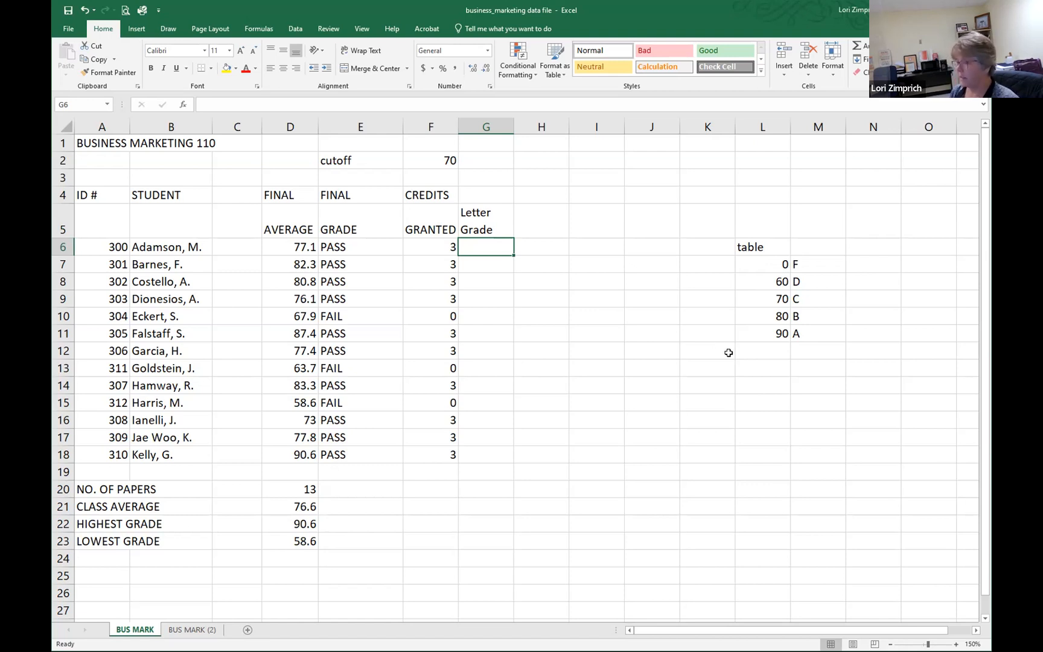
click(764, 265)
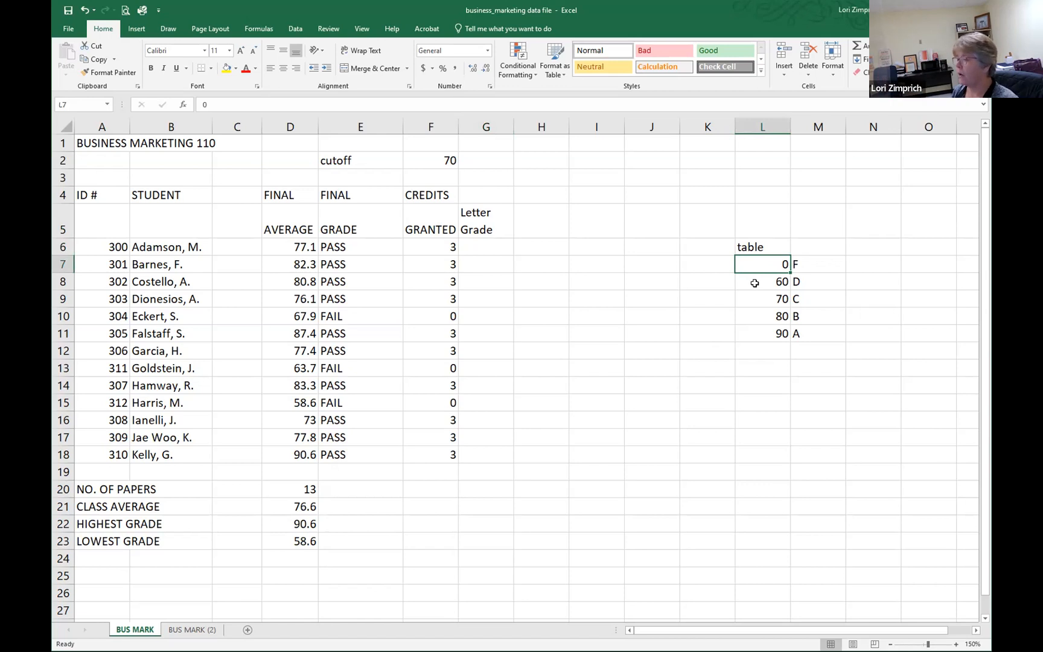
click(755, 284)
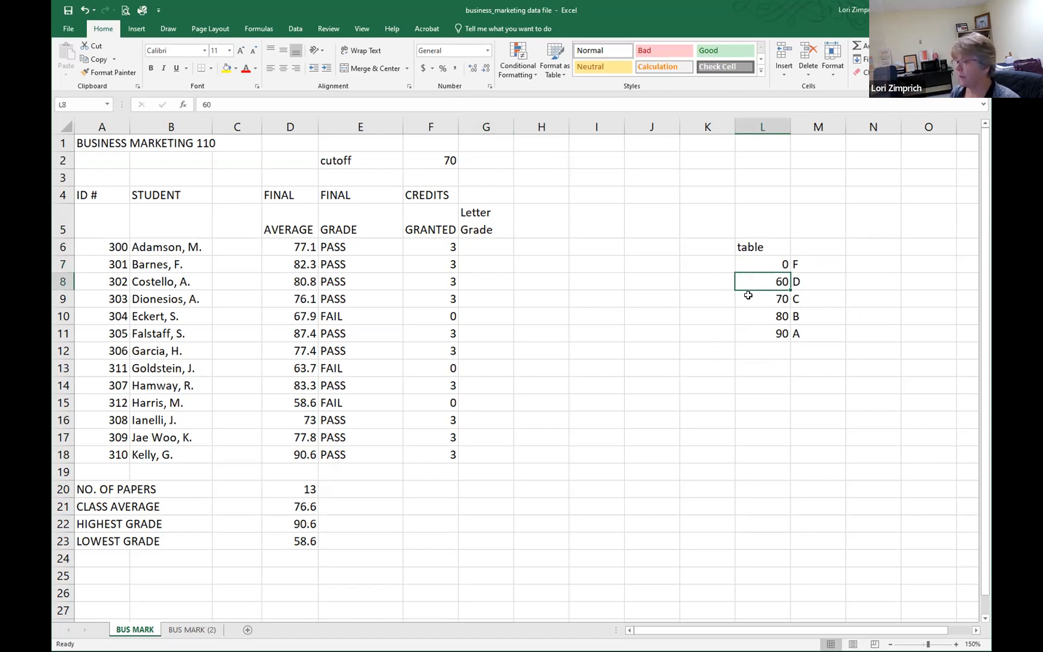
click(750, 300)
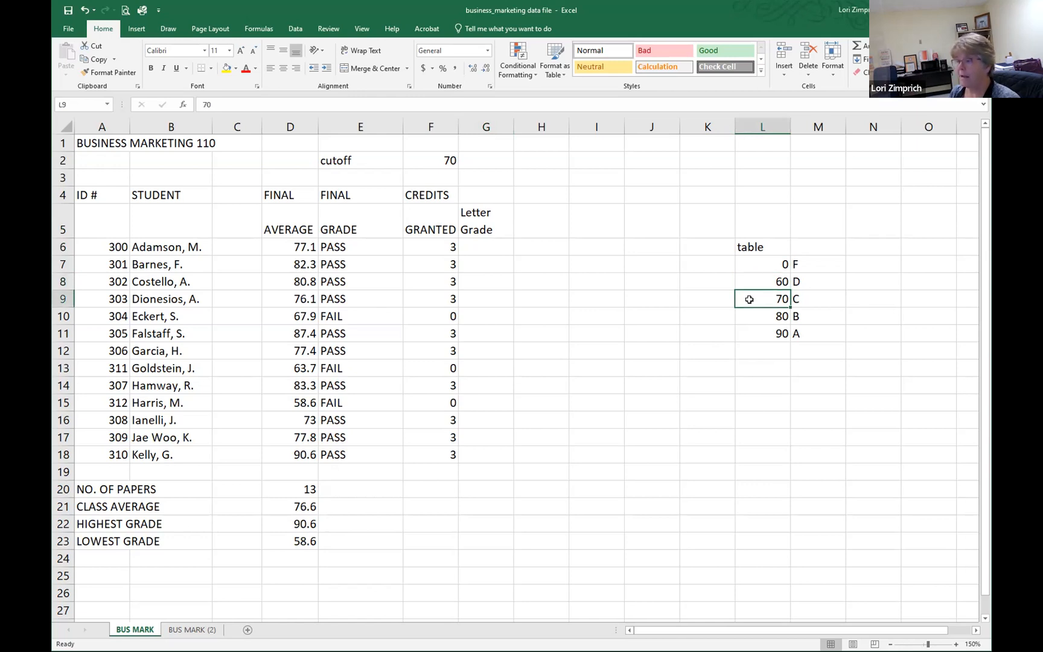
click(751, 318)
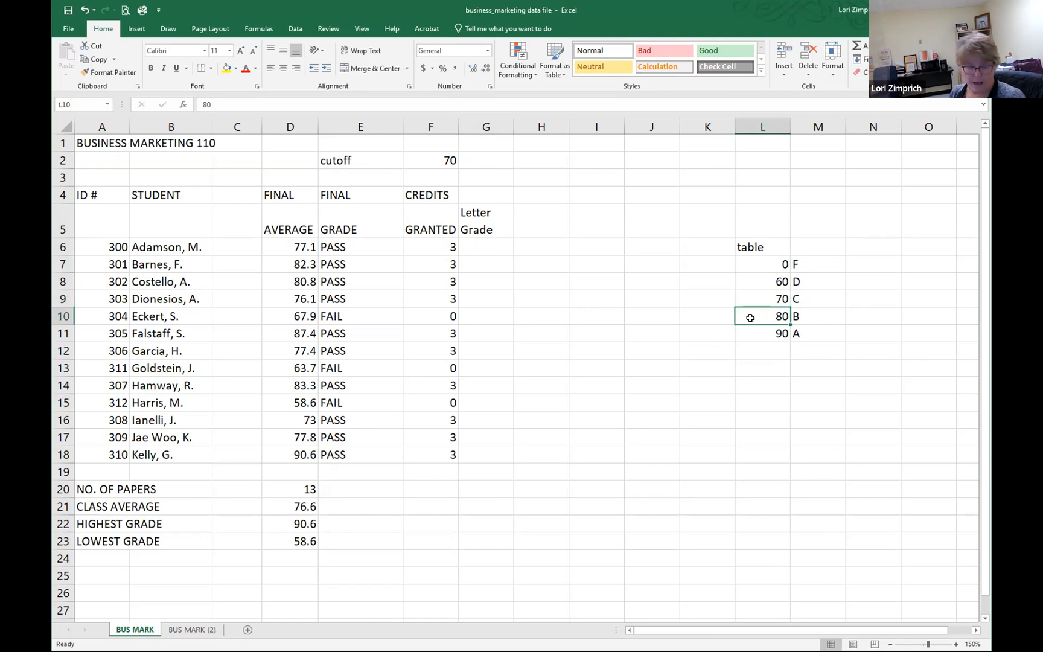
click(760, 296)
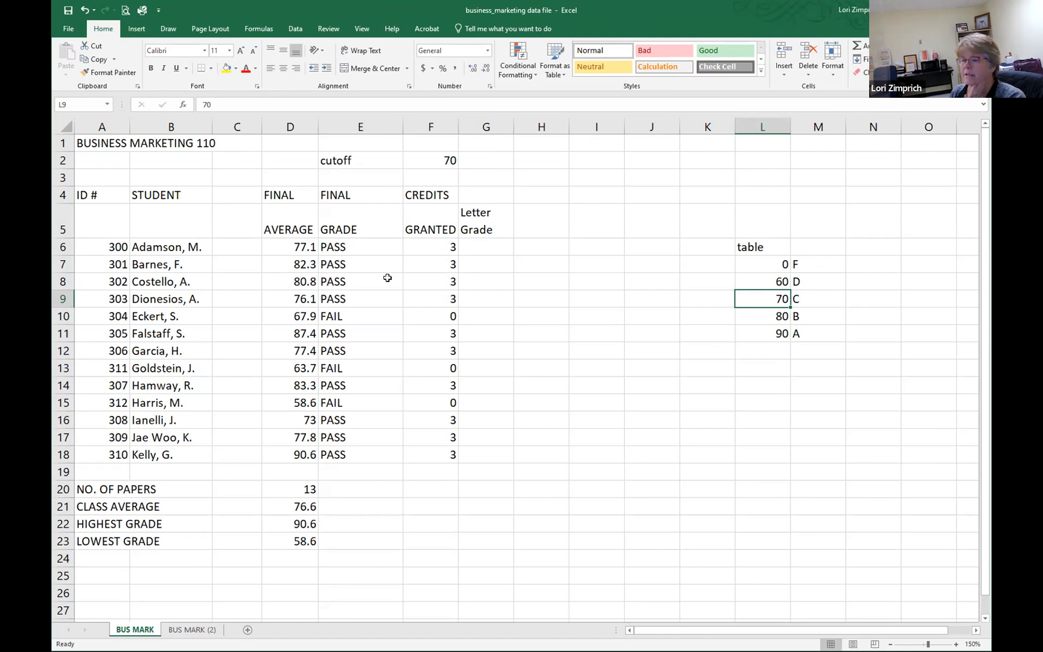
click(472, 264)
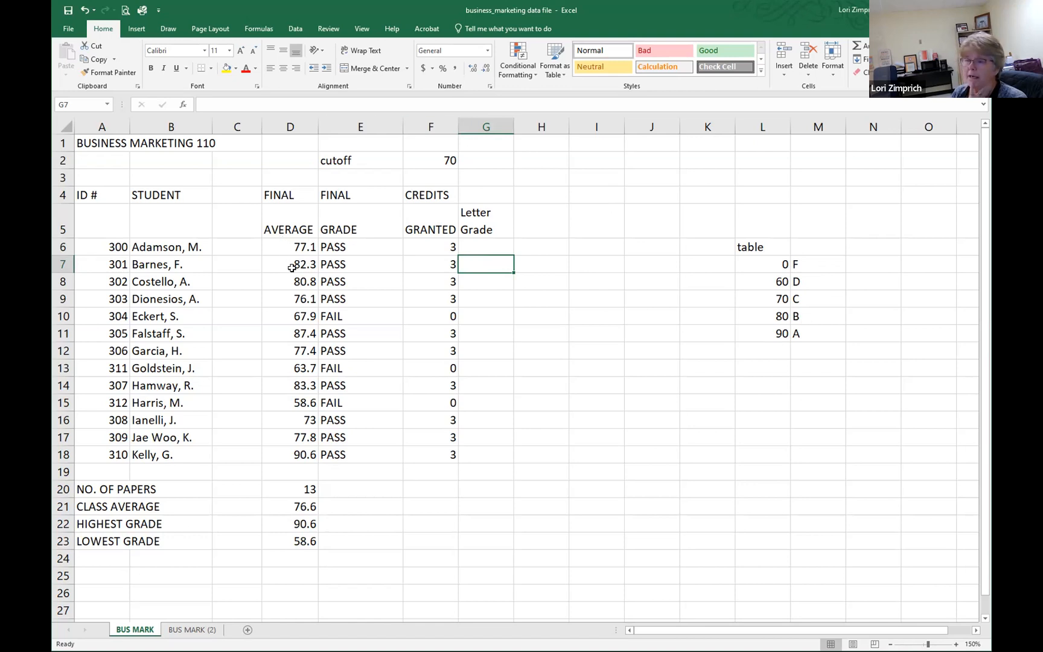
click(760, 265)
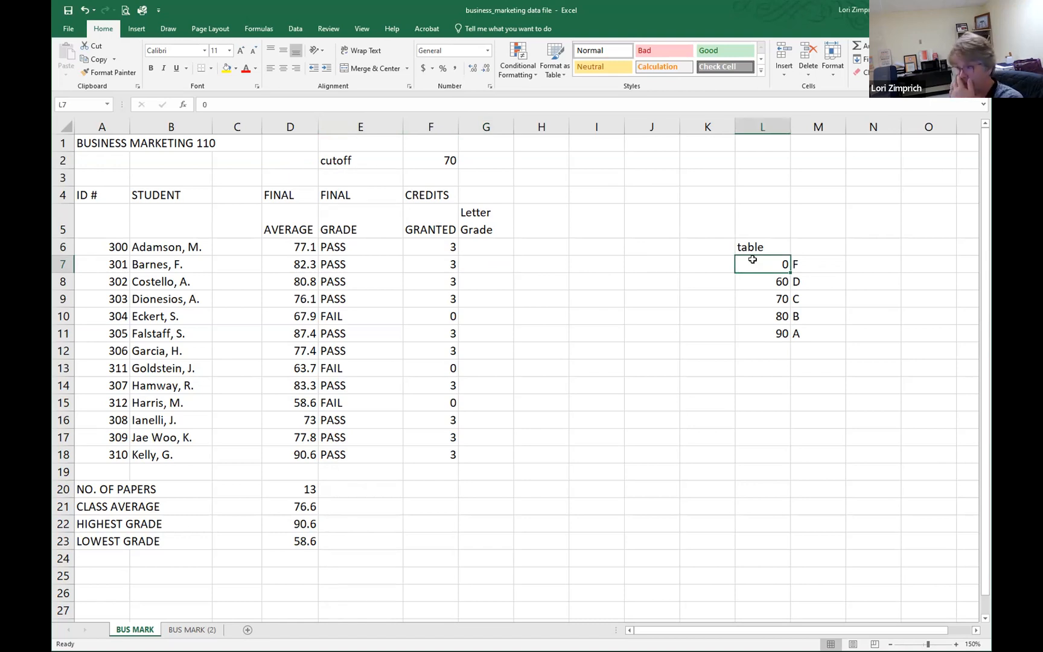
drag(753, 260, 808, 332)
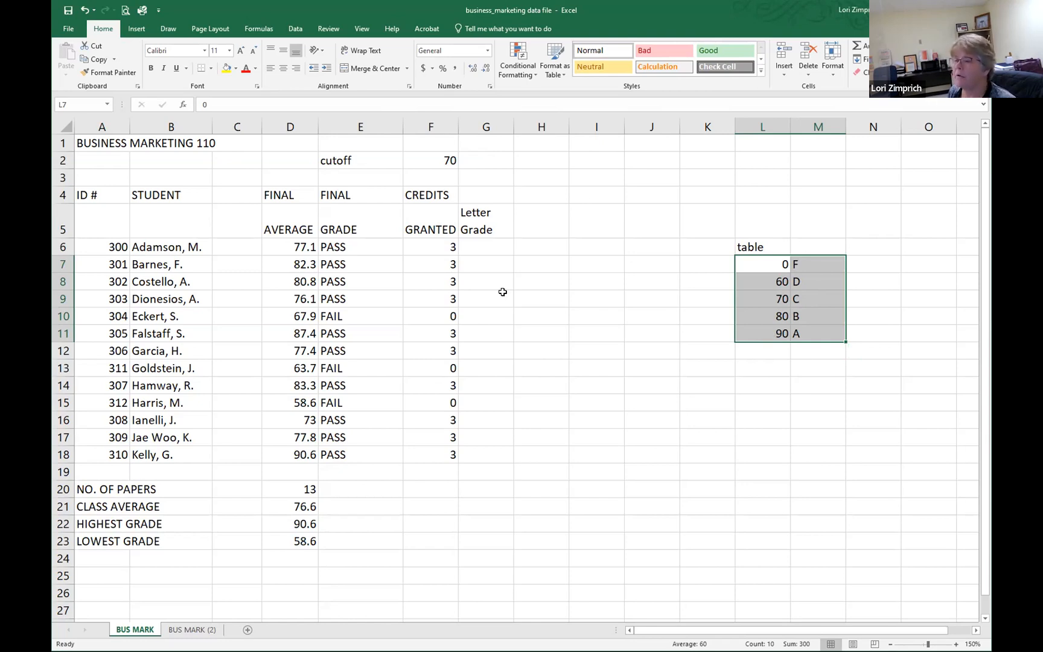
Step: In G6, write a VLOOKUP formula that looks up the average in D6 in the table L7:M11 and returns column 2
click(483, 247)
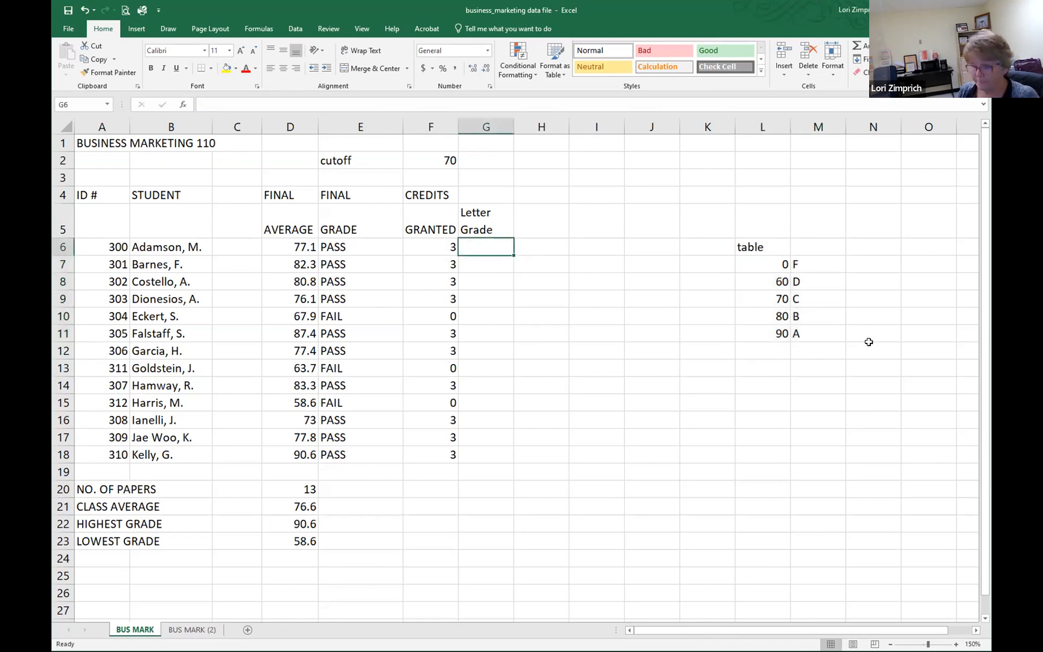
text(=)
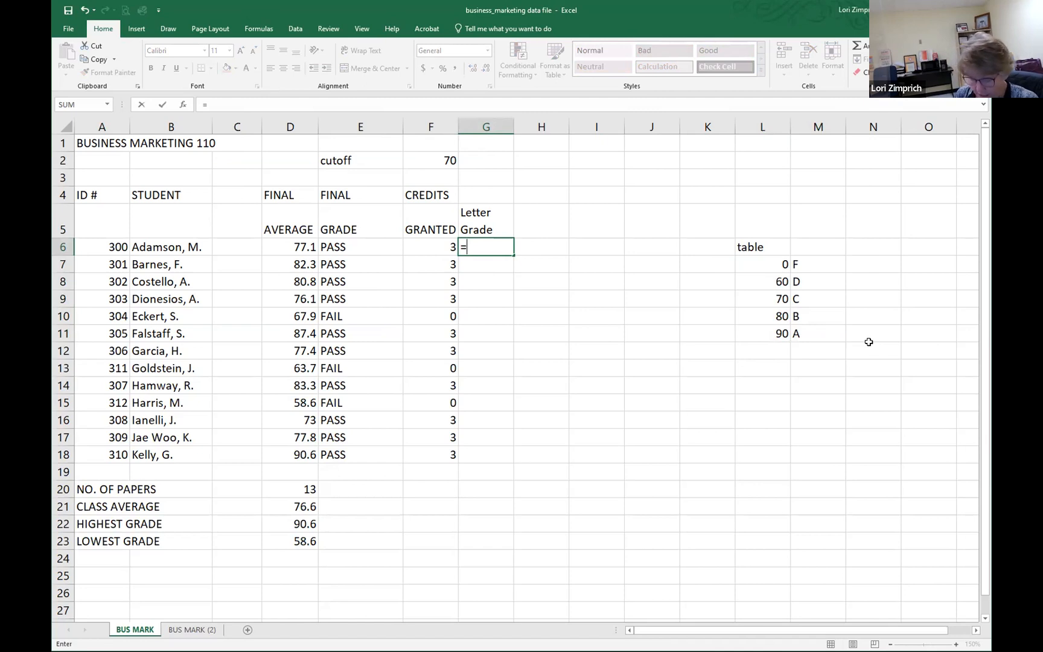
text(vlookup)
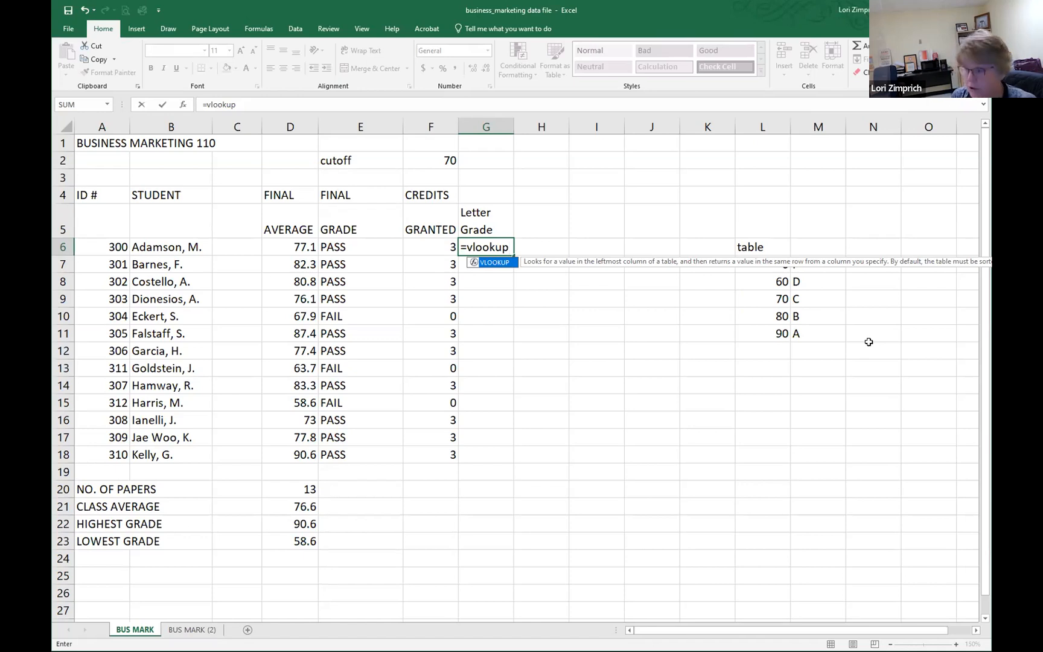
text(()
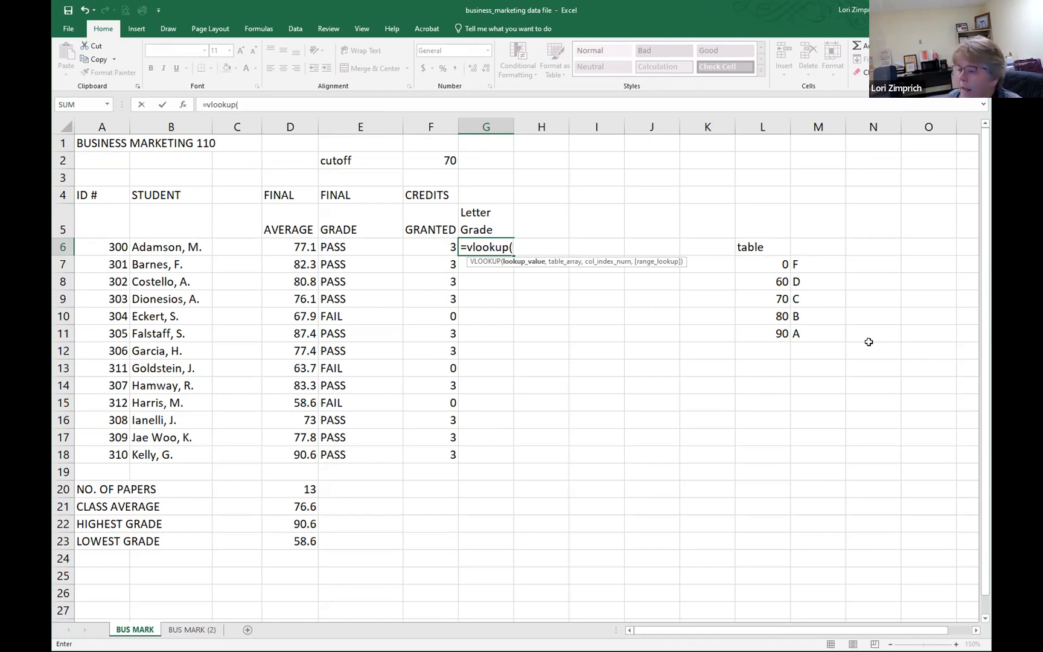
click(280, 248)
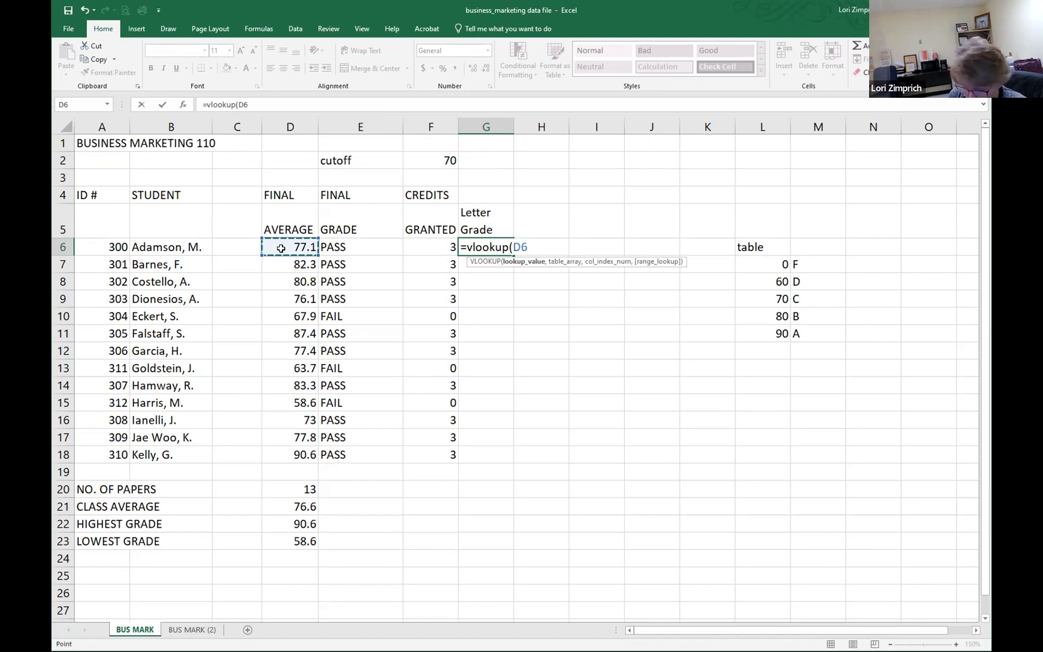
text(,)
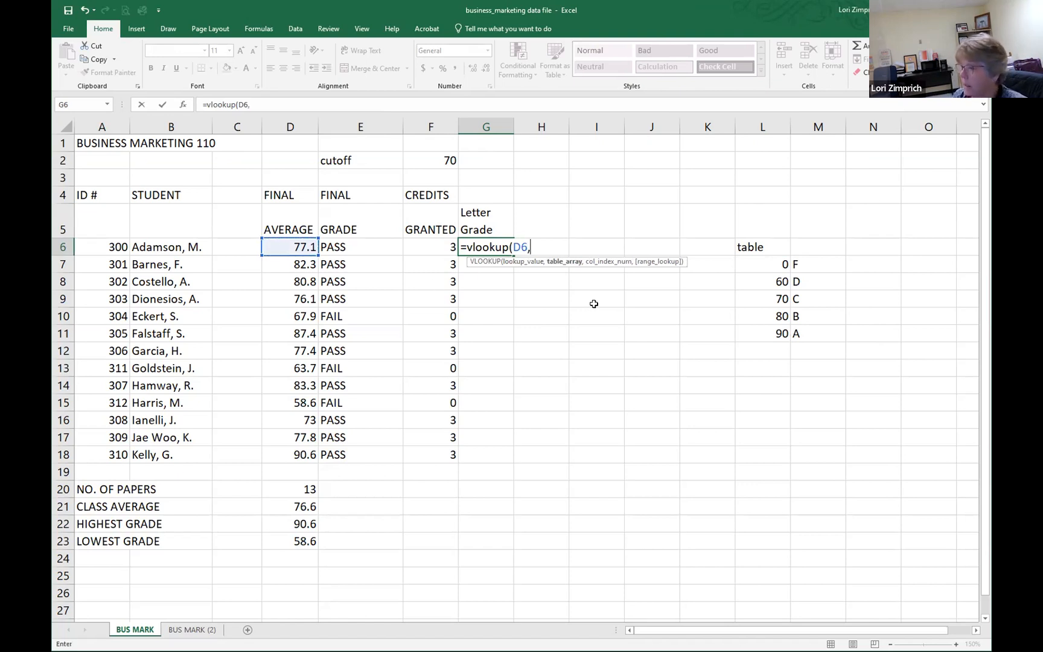
click(767, 263)
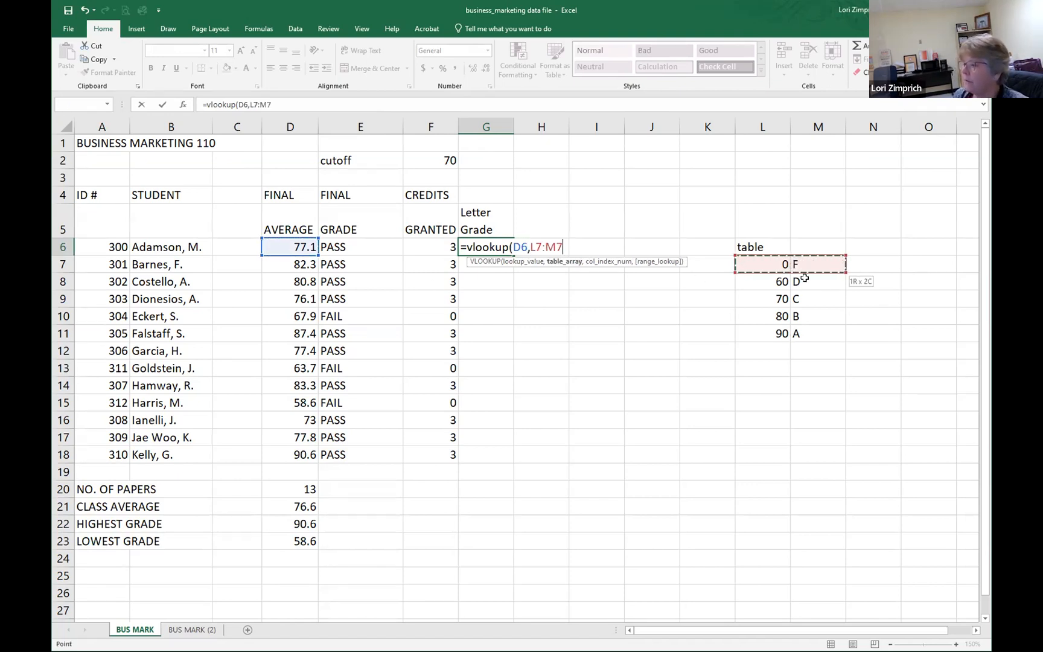
shift+click(805, 333)
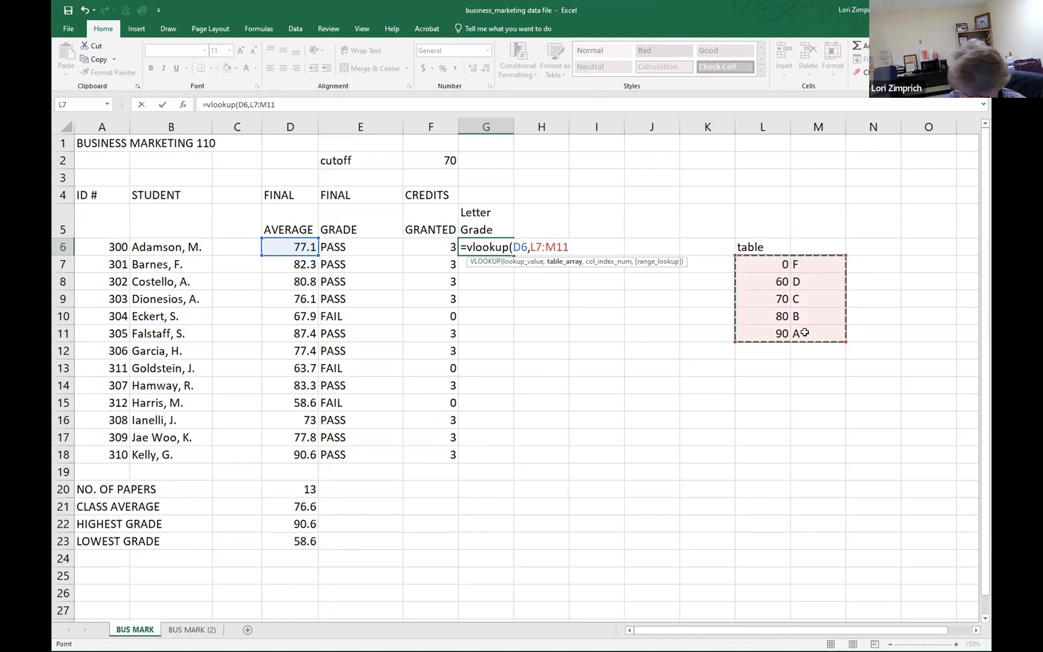
text(,)
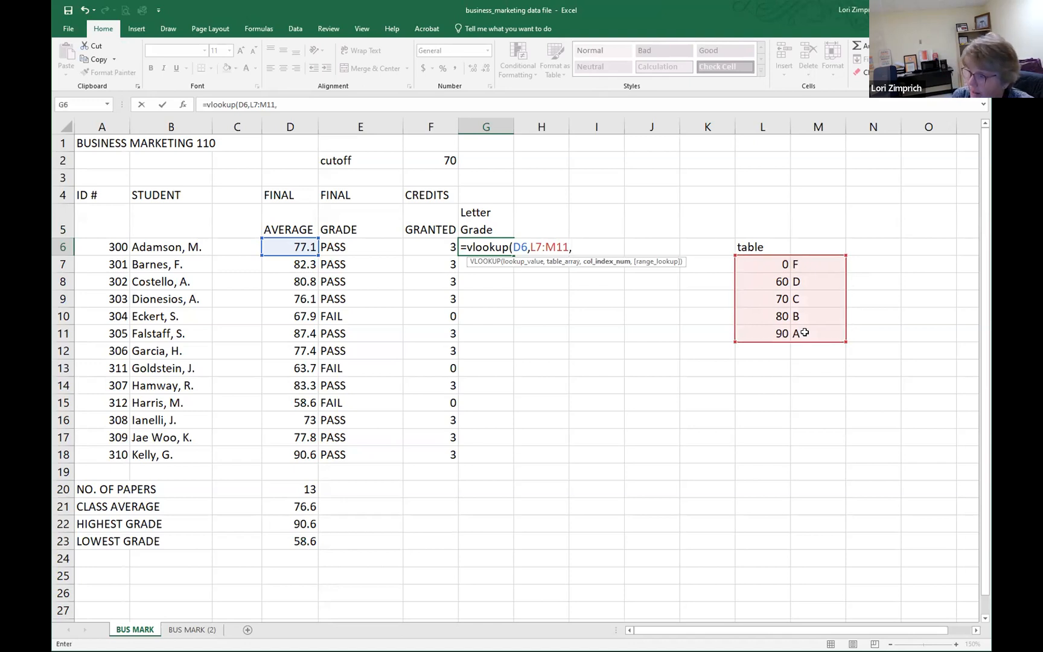
text(2))
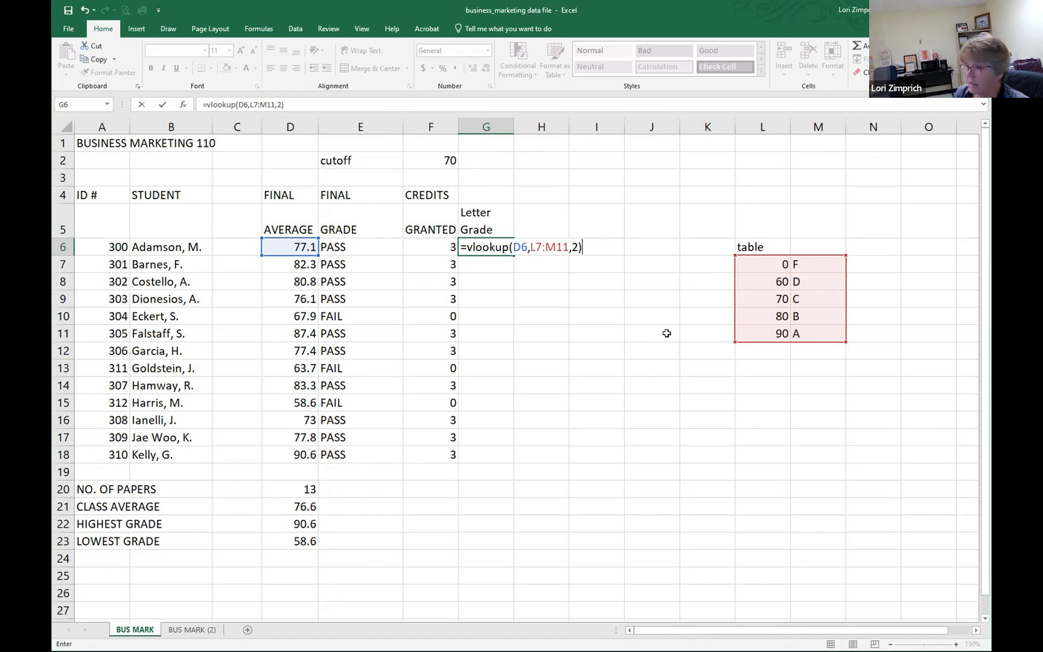
Step: Make the table range in the G6 formula absolute as $L$7:$M$11 and copy the completed formula down through G18
click(544, 247)
key(F4)
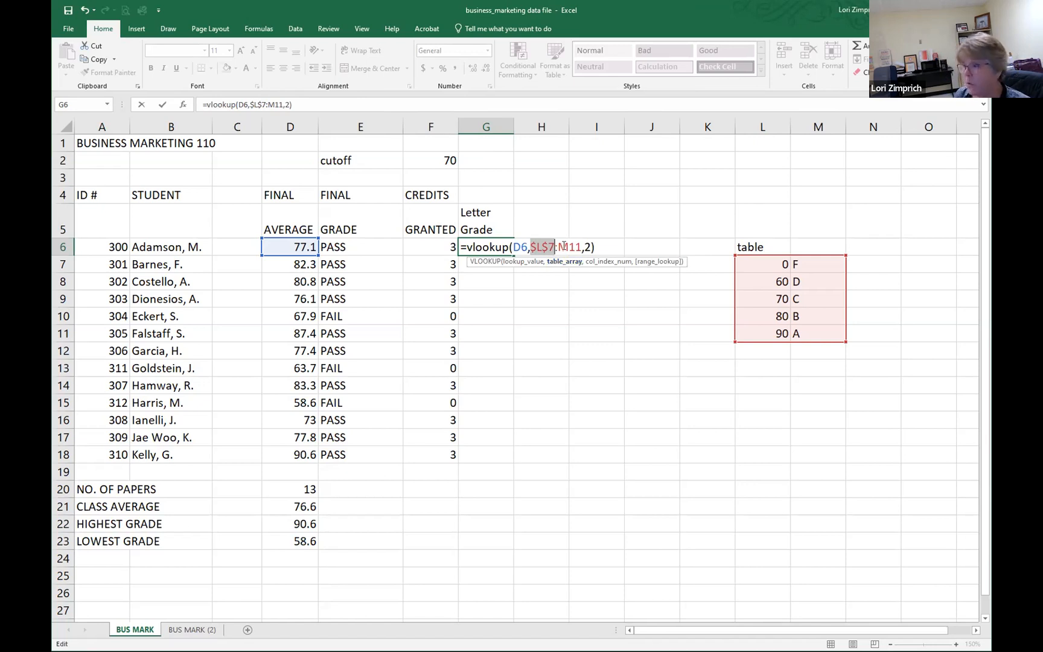
click(568, 246)
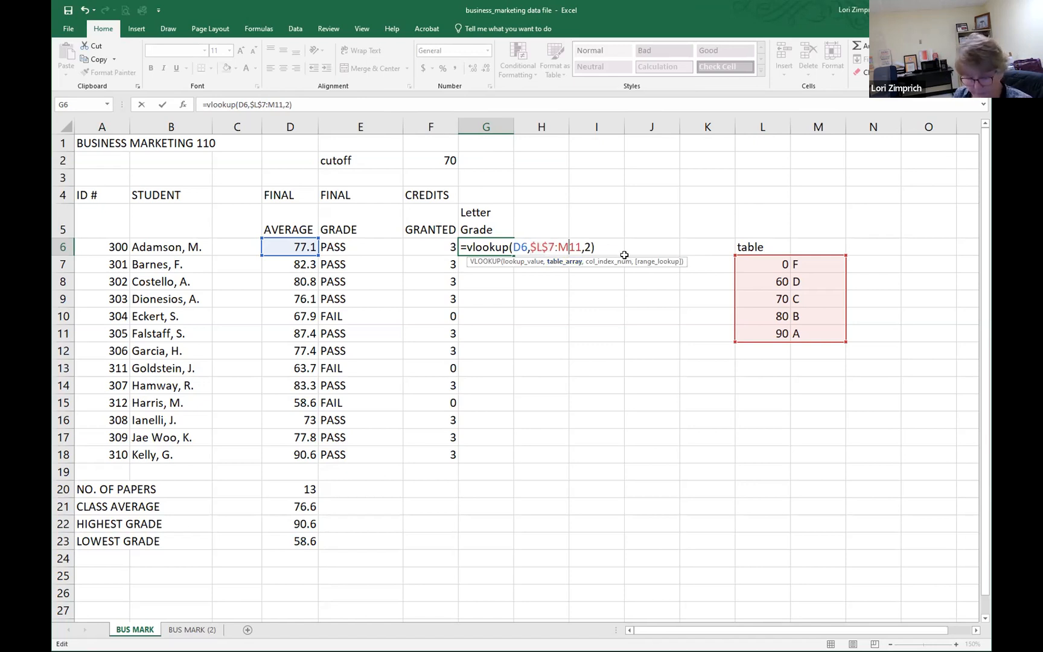
key(F4)
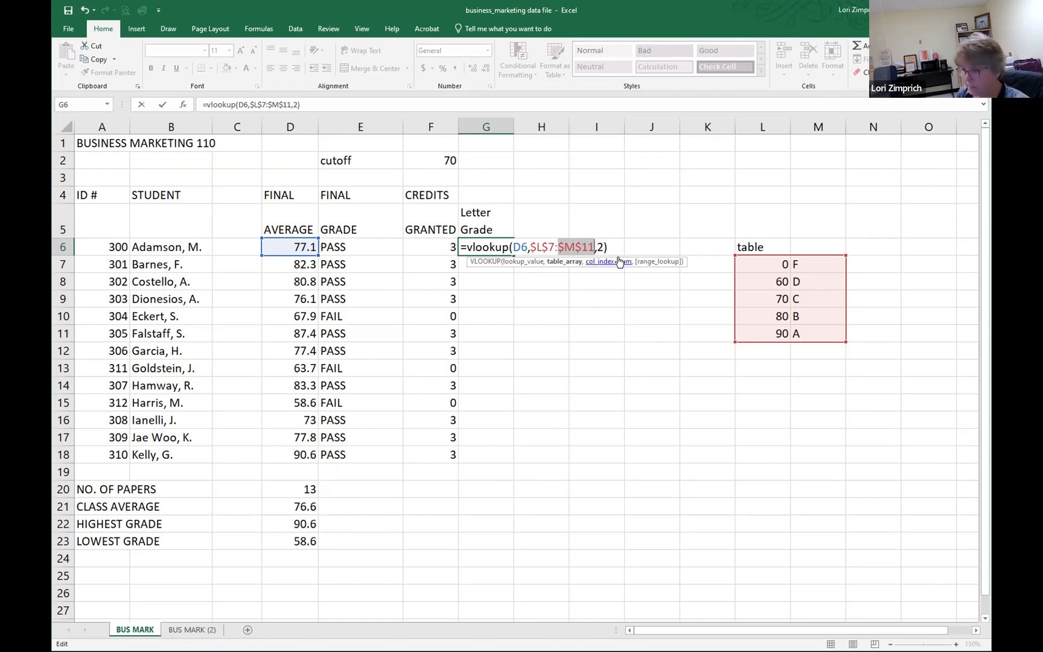
key(Return)
key(Up)
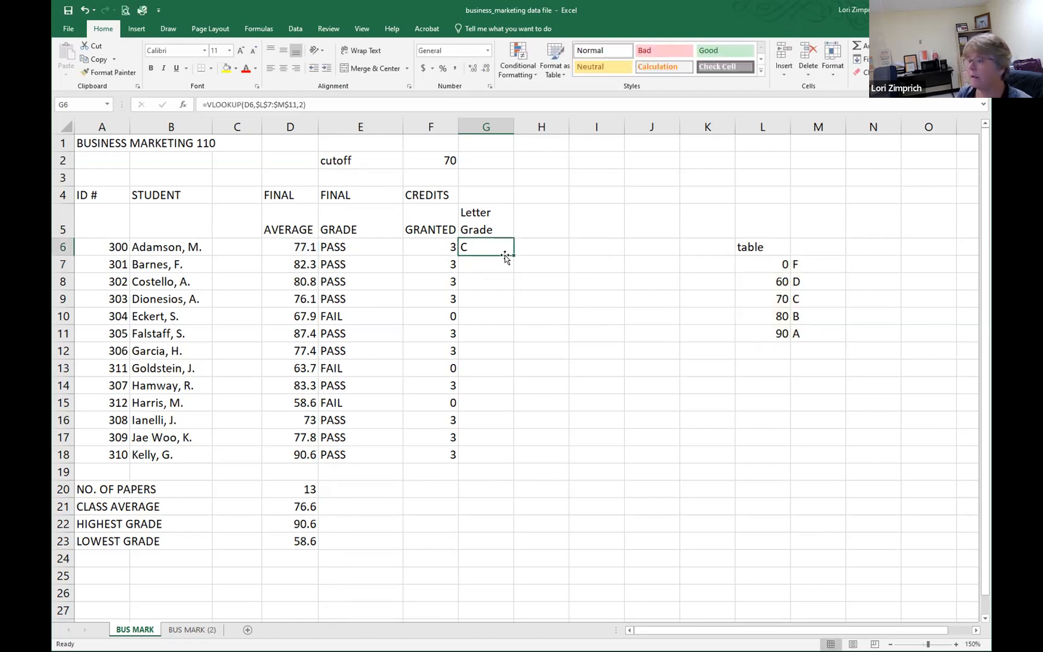
drag(513, 255, 528, 454)
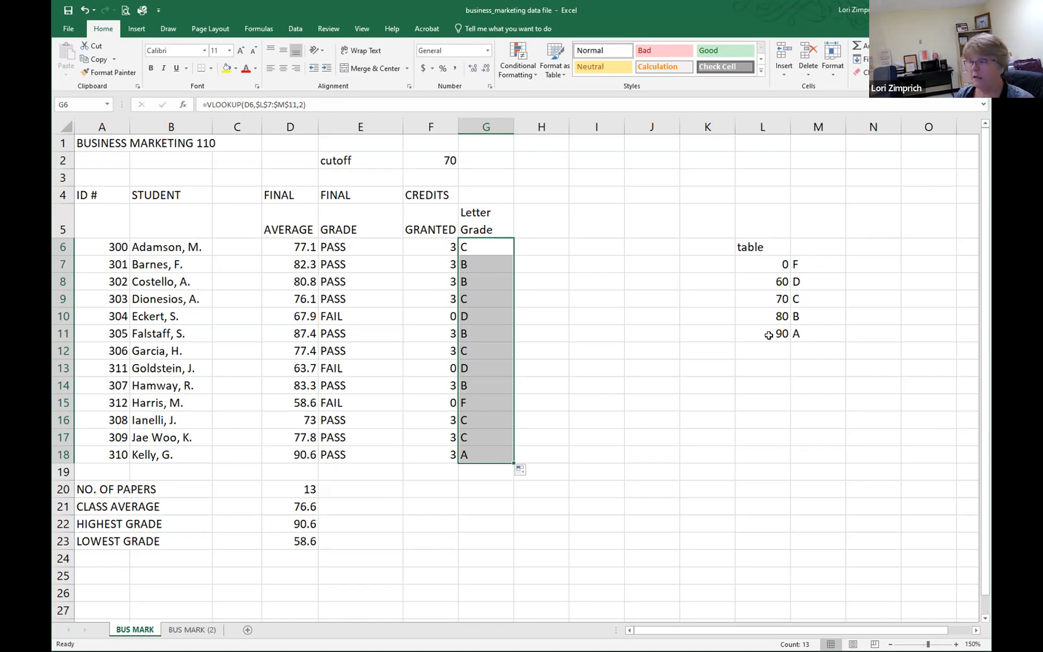
Step: Add the column heading "Comment" in cell H5, beside the letter grade column
click(768, 262)
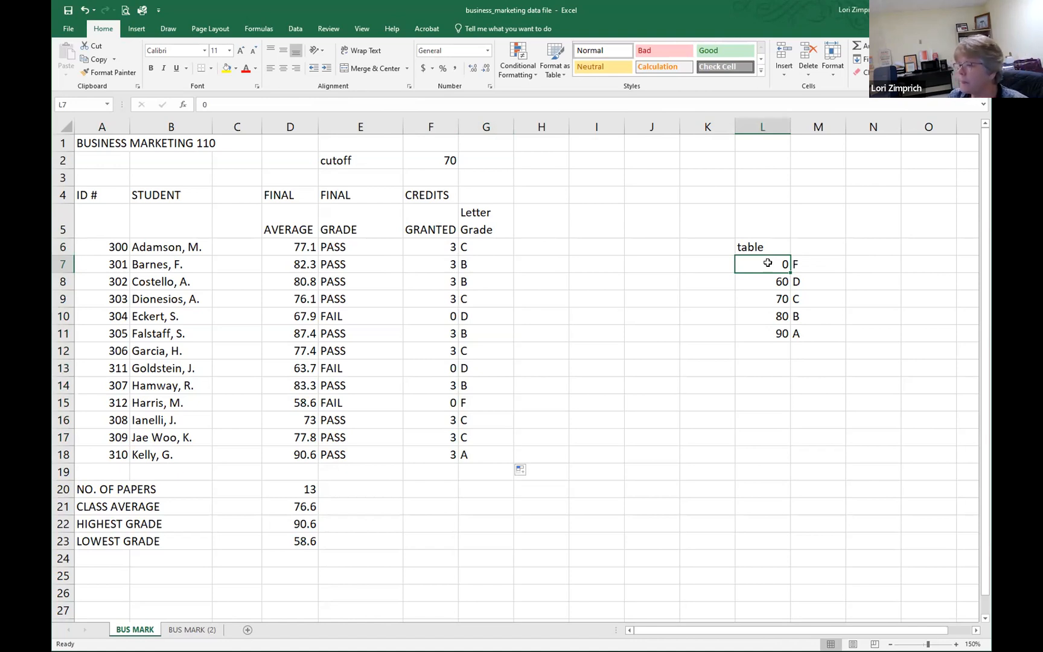
click(545, 220)
text(Comment)
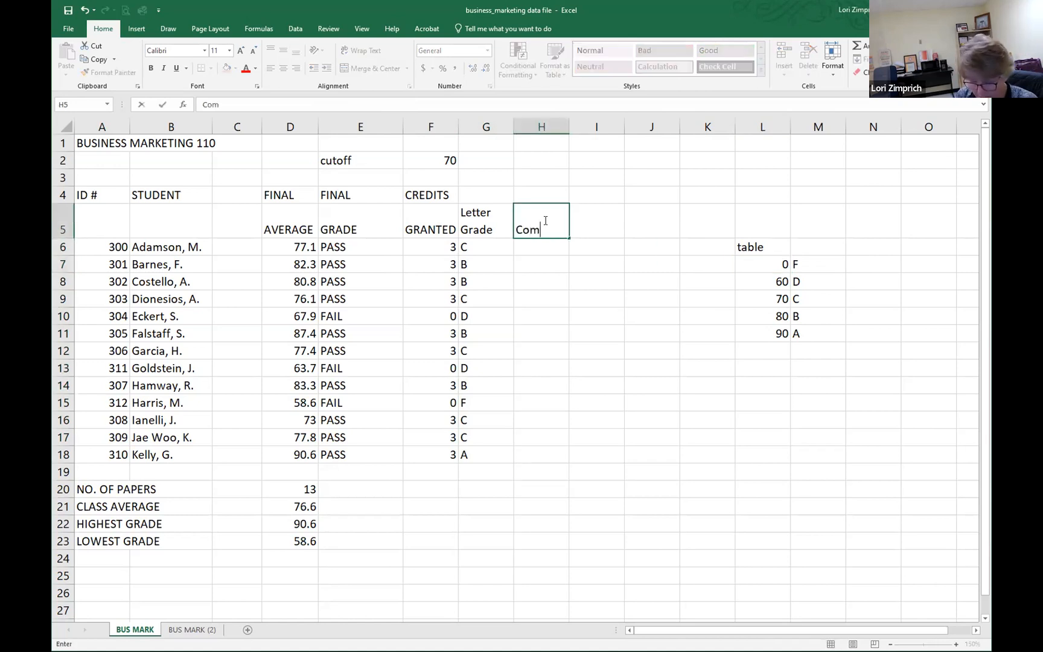
Step: Fill N7 to N11 of the lookup table with the comments fail, unsatisfactory, average, Above average and super
click(862, 266)
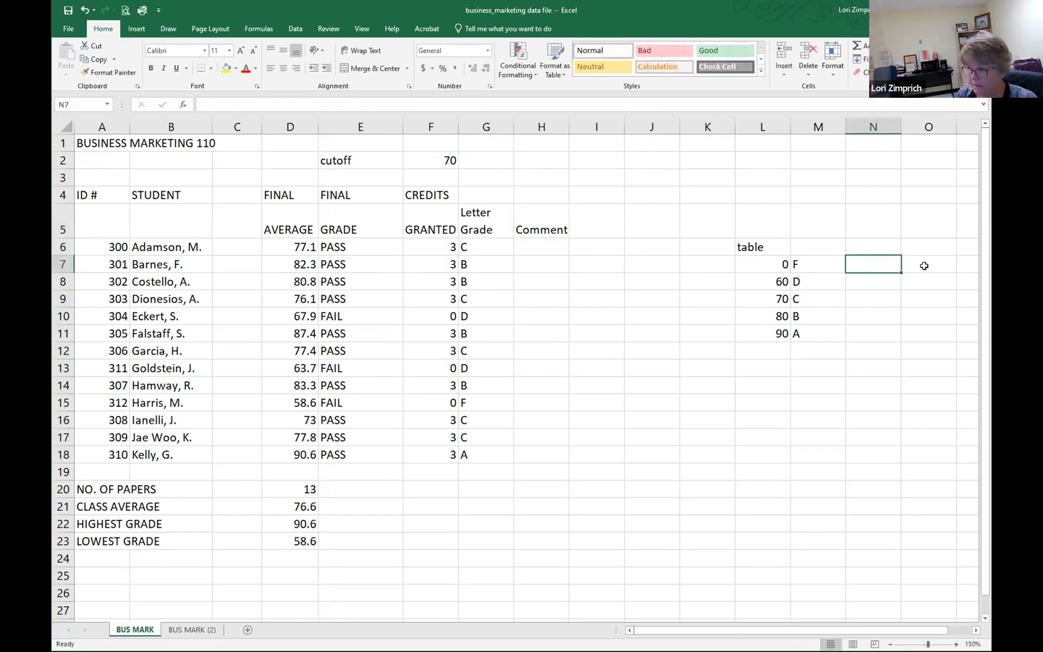
text(fail)
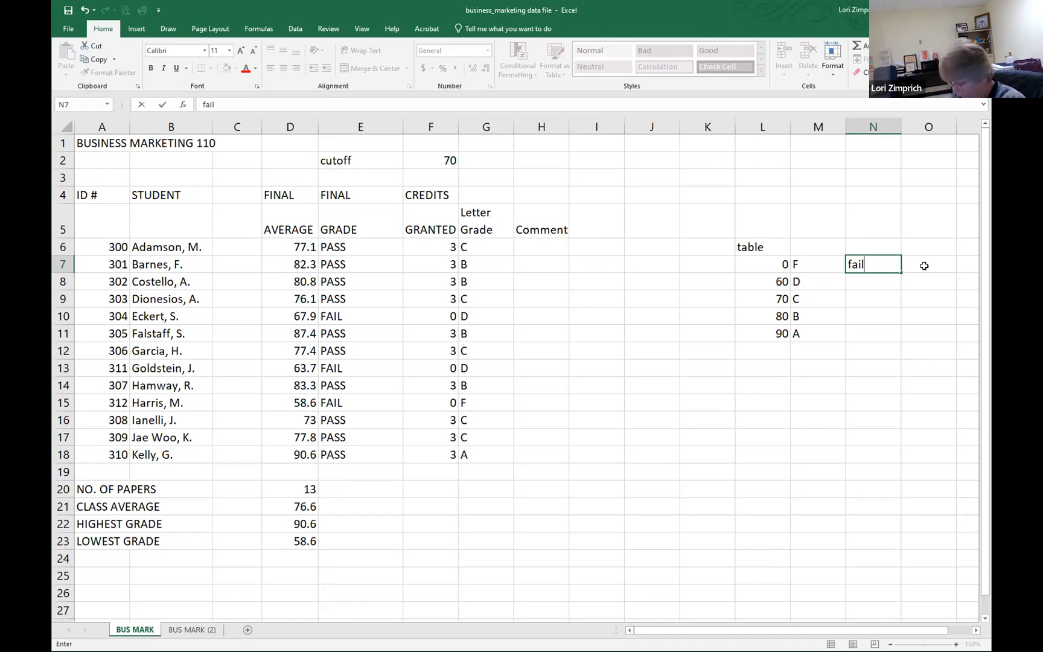
key(Return)
text(u)
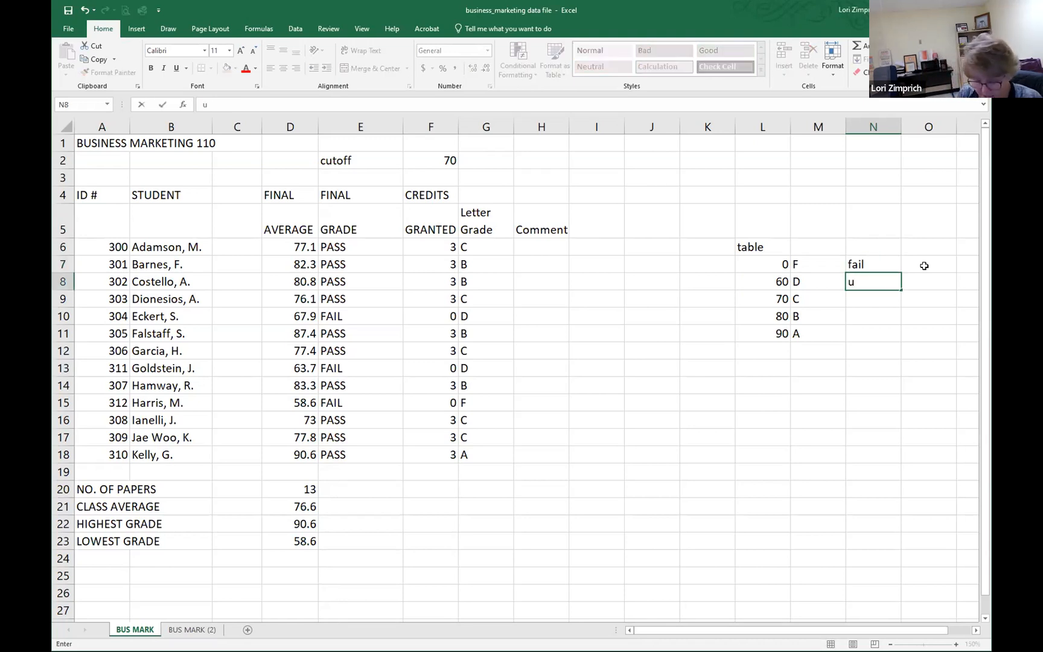
text(nsatisfactory)
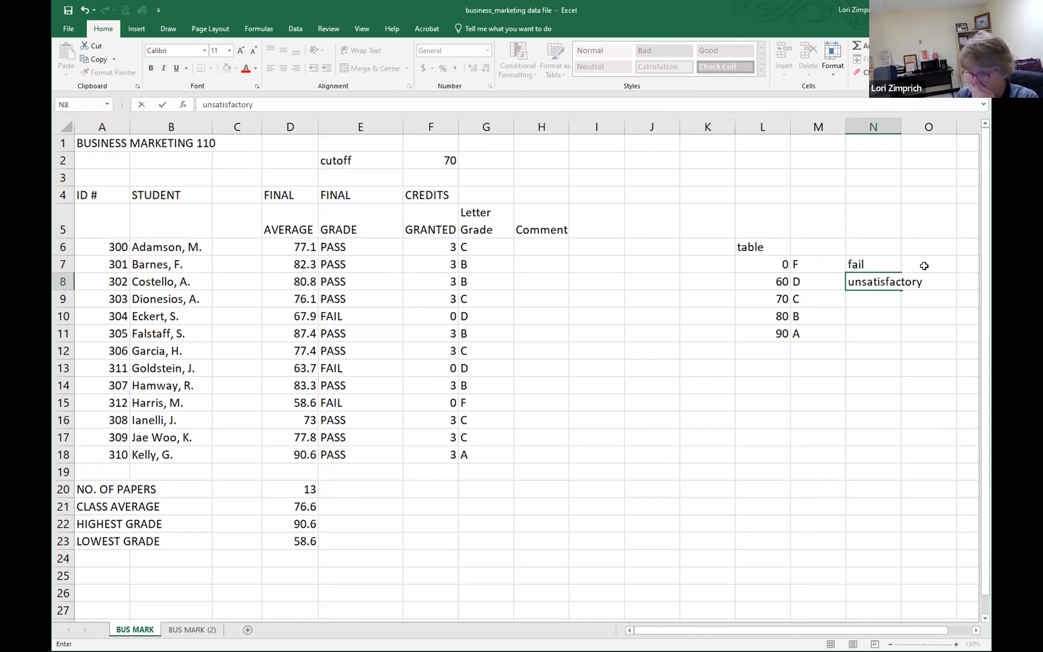
key(Return)
text(average)
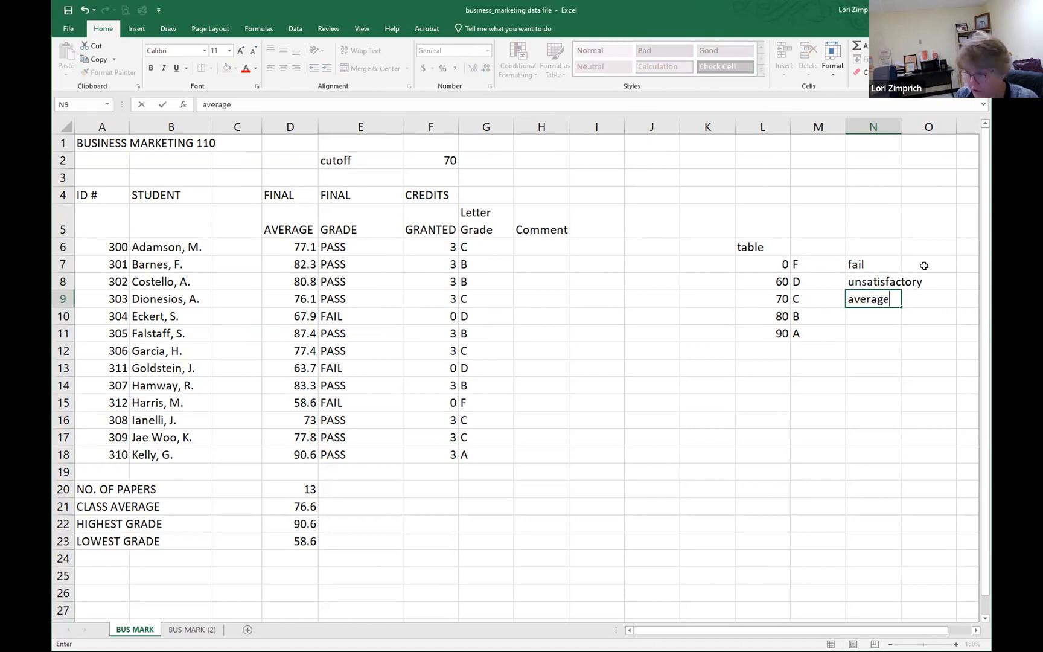
key(Return)
text(A)
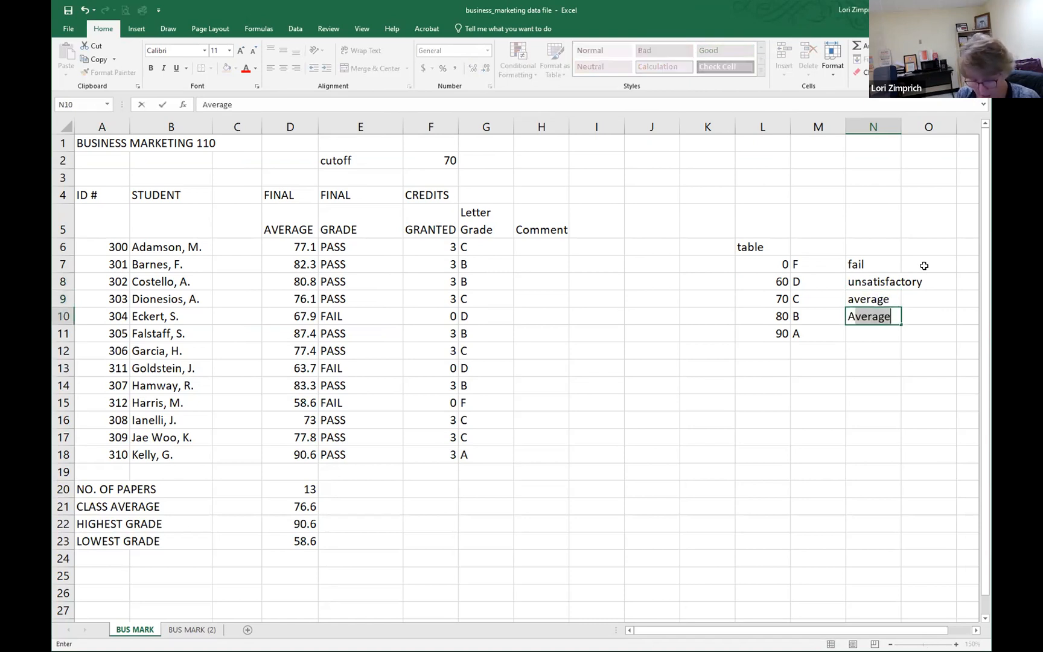
text(bove average)
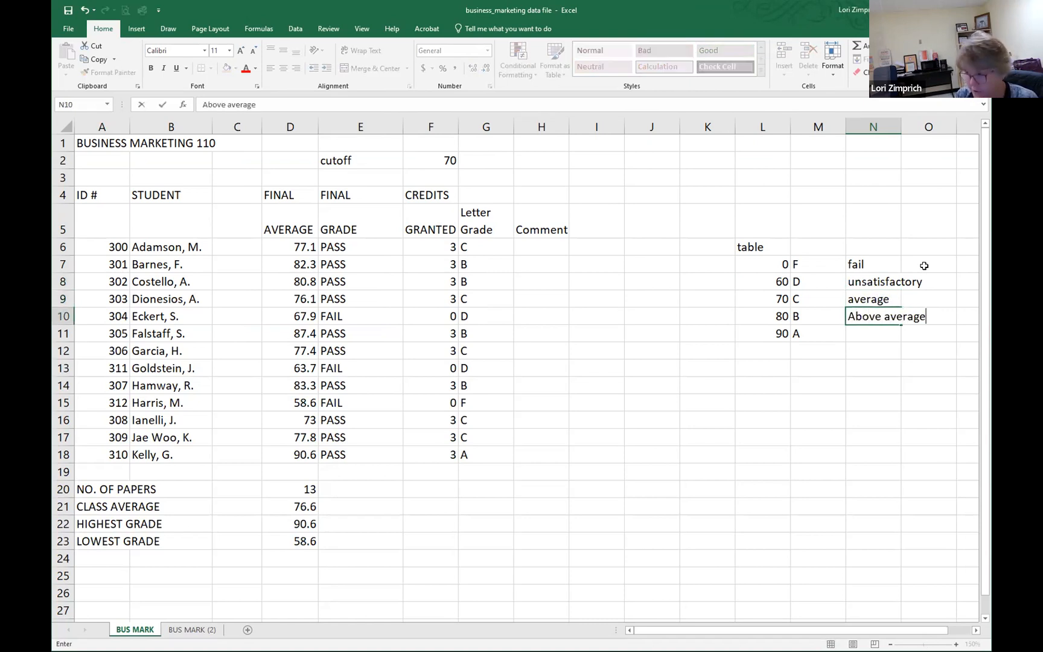
key(Return)
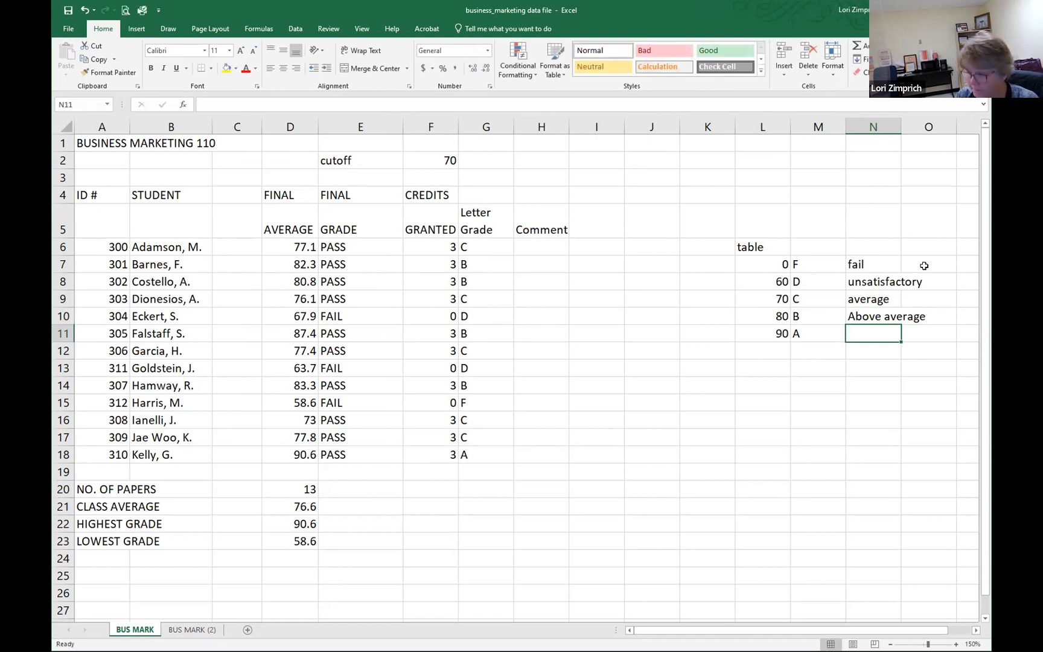
text(super)
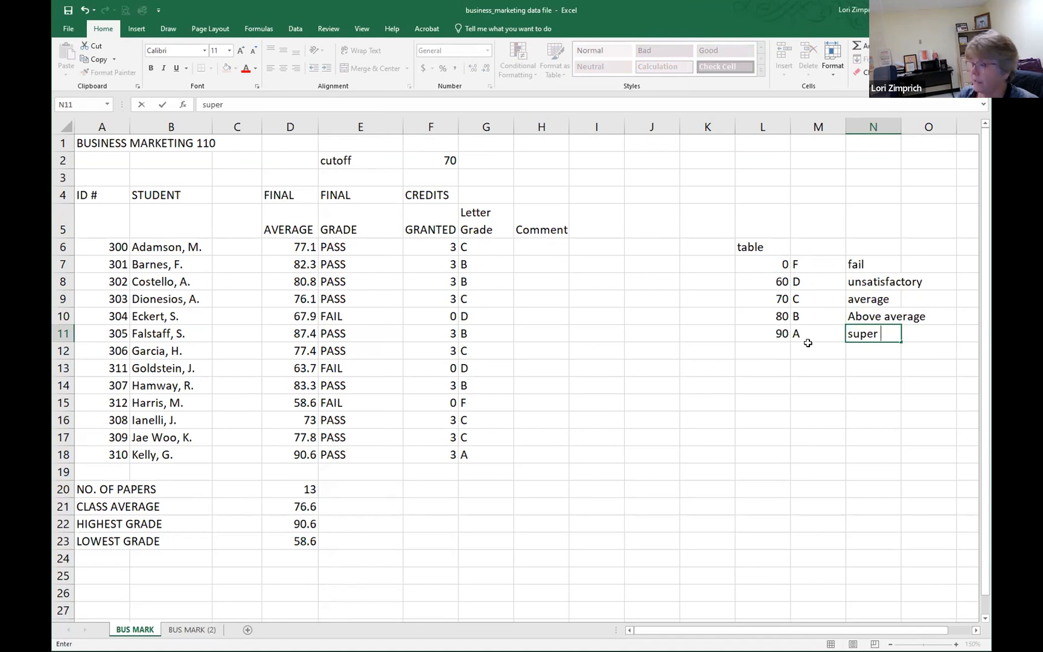
Step: In H6, start a VLOOKUP formula that looks up the average in D6 in the table range L7:N11
click(543, 246)
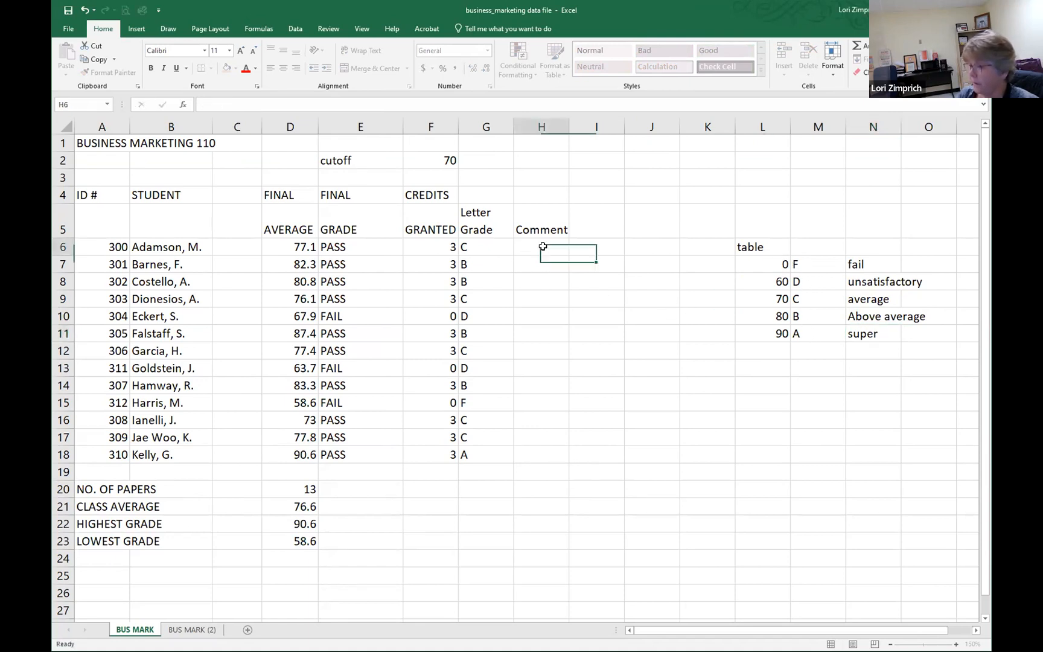
text(=)
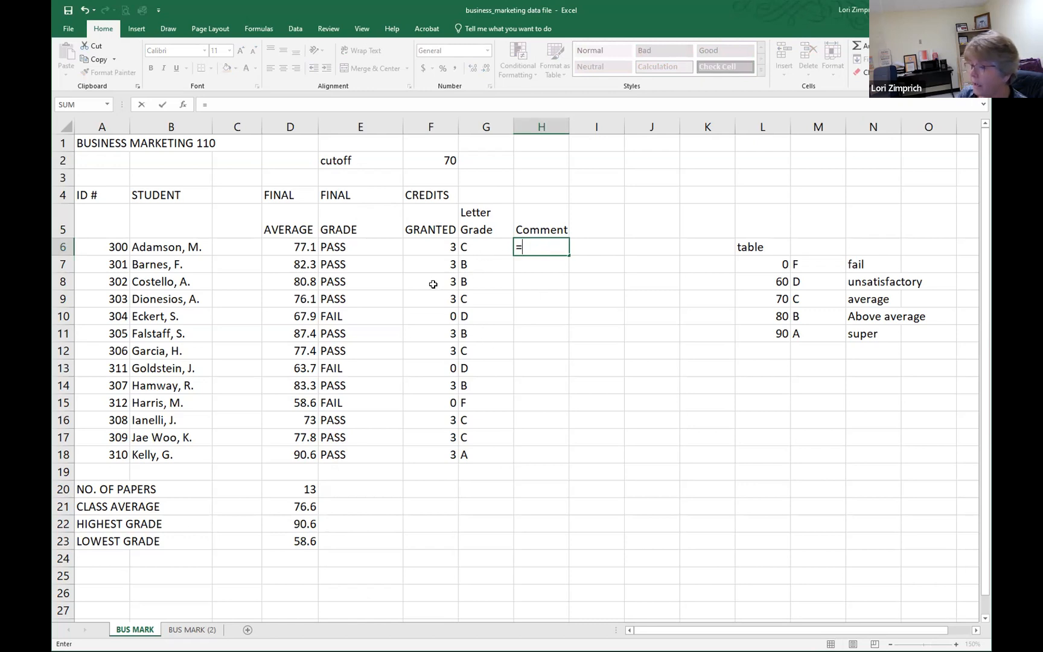
click(287, 245)
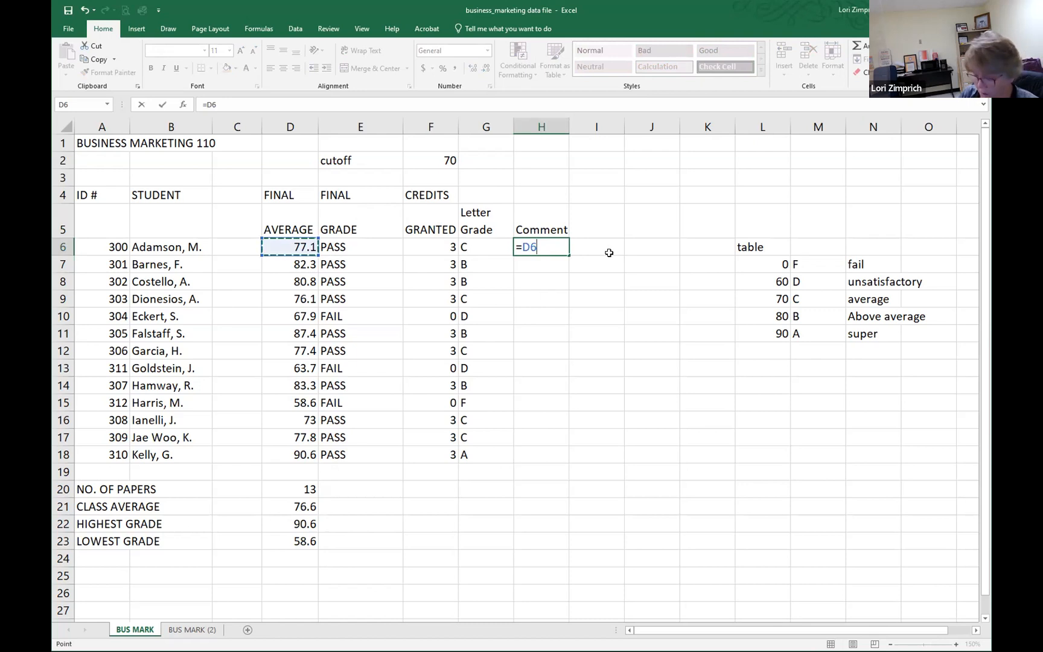
key(BackSpace)
key(BackSpace)
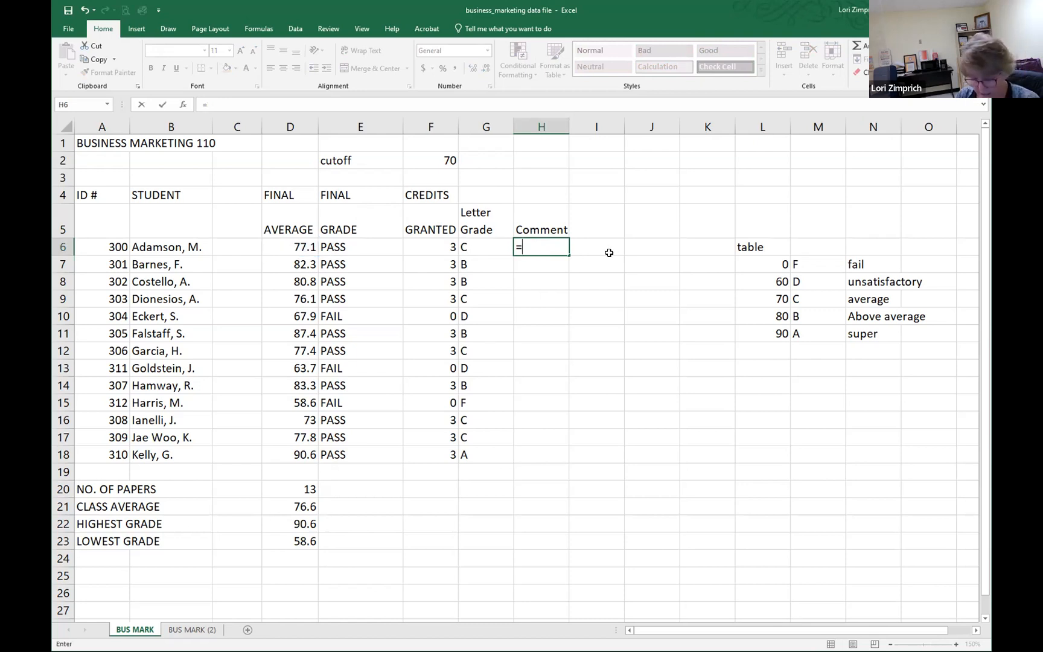
text(vlookup)
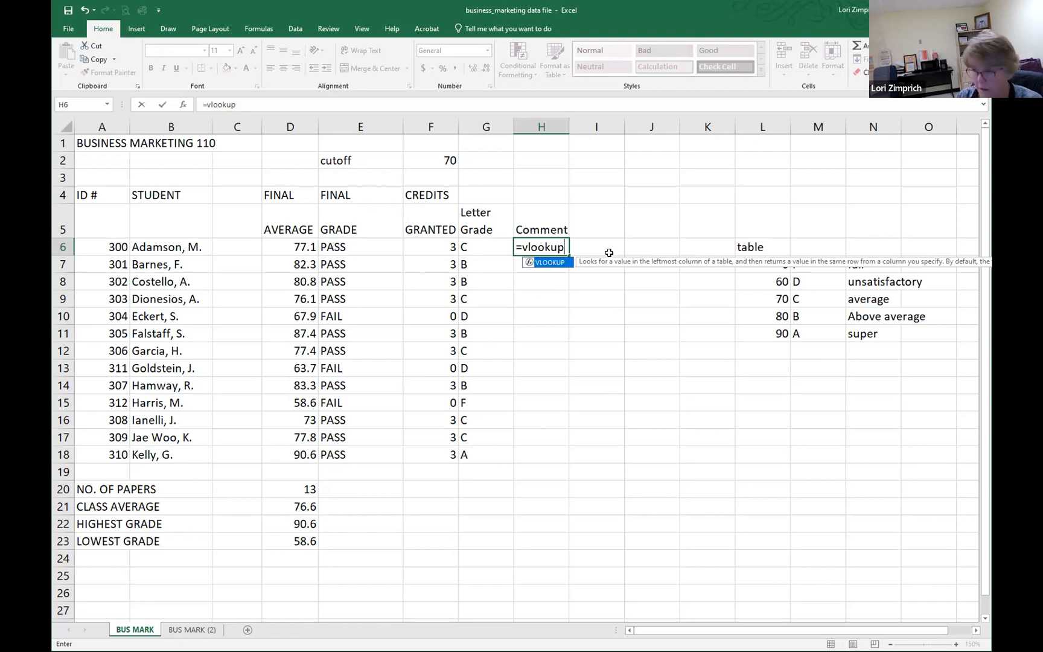
text((d)
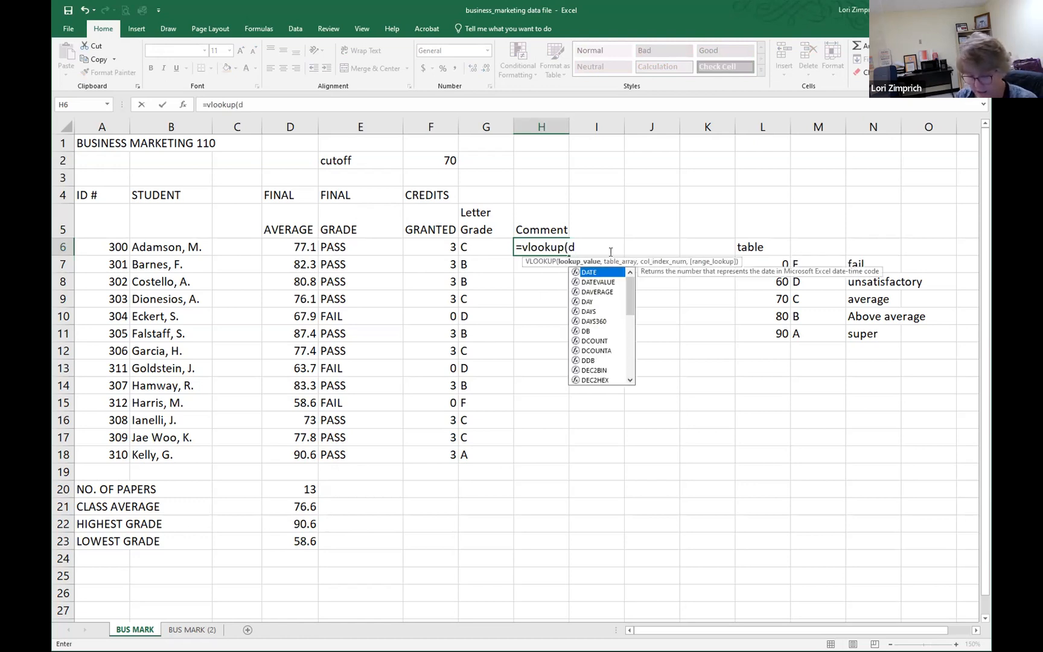
text(6,)
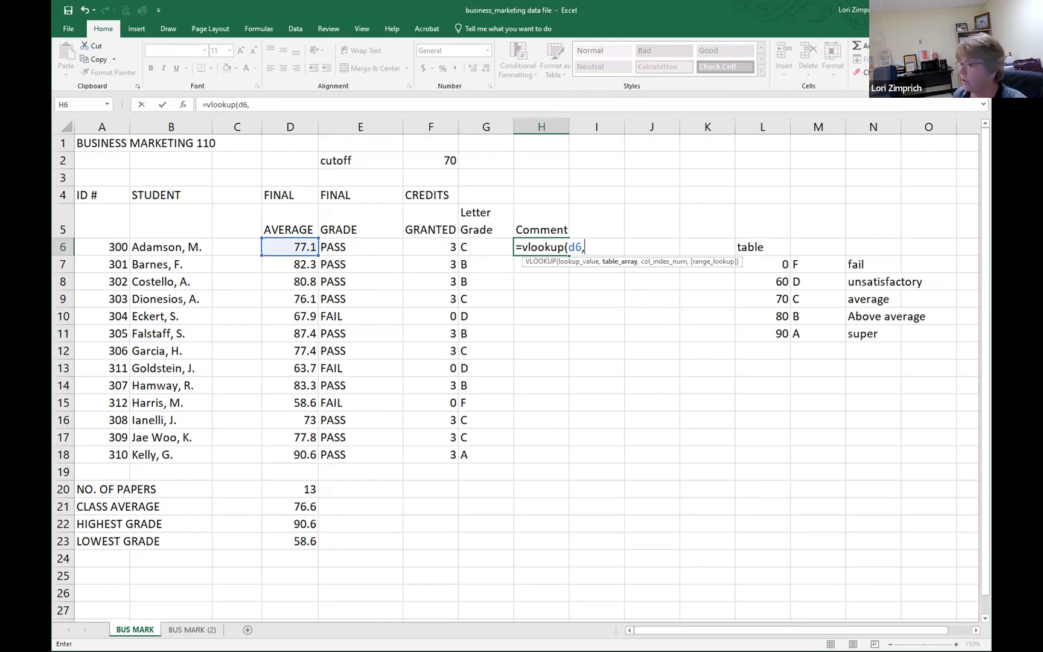
drag(765, 264, 879, 336)
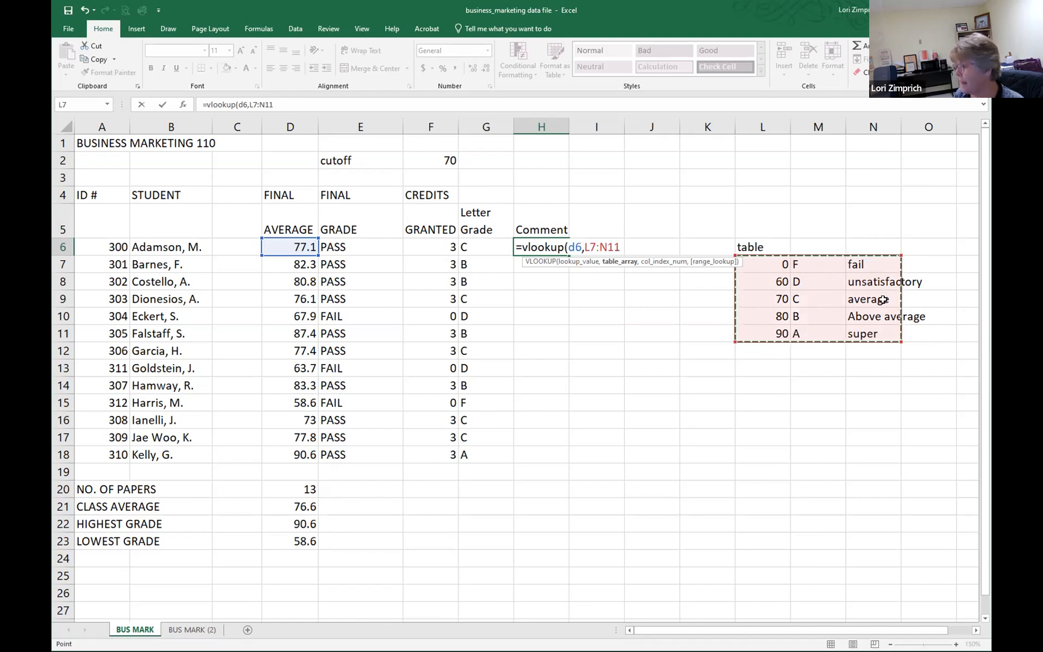
Step: Make the table range in the H6 formula absolute as $L$7:$N$11
click(589, 245)
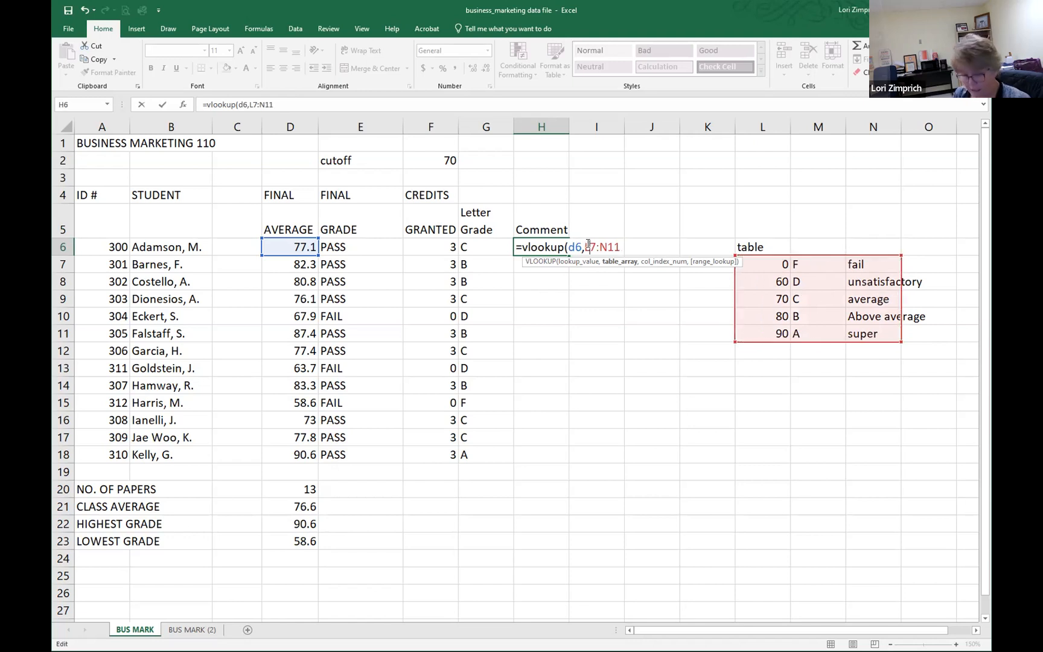
key(F4)
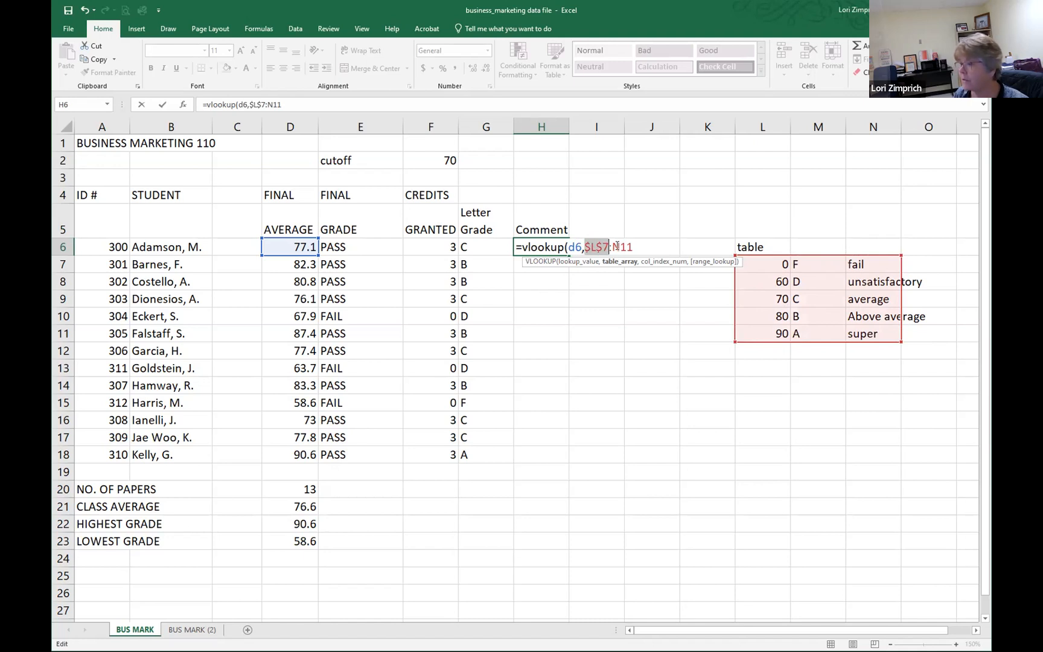
click(617, 246)
key(F4)
key(End)
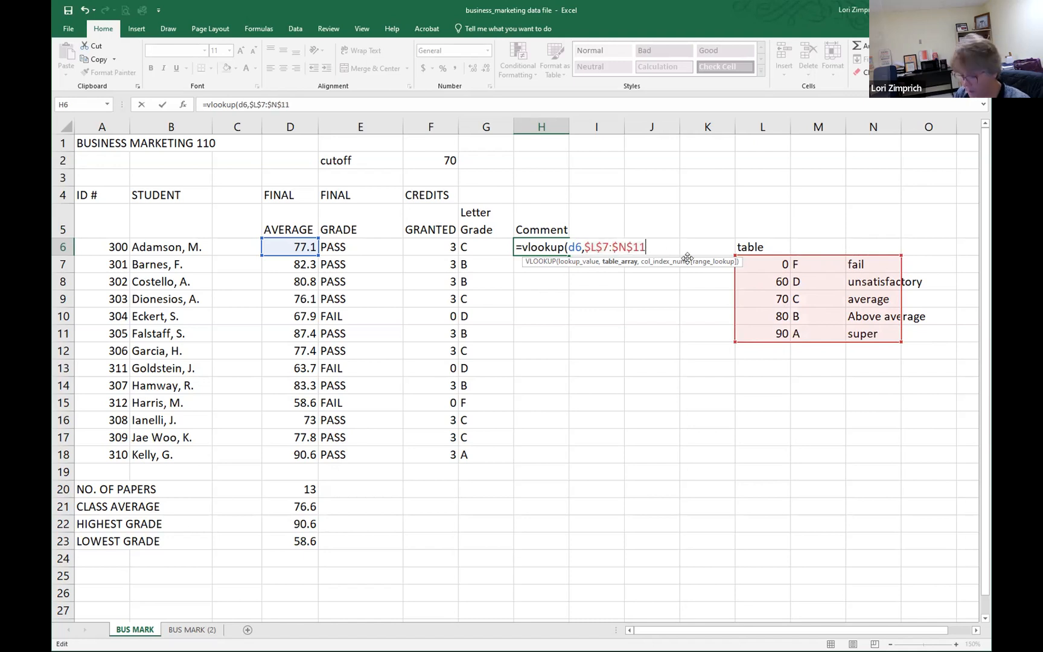
Step: Complete the H6 formula with column index 3 and copy it down the Comment column through H18
text(,)
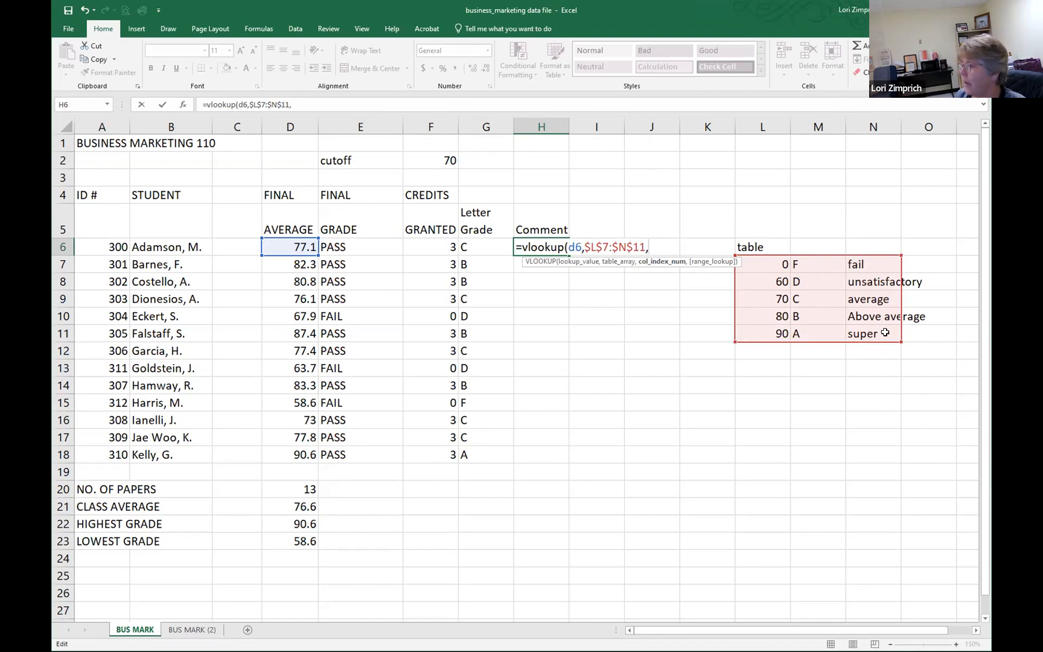
text(3)
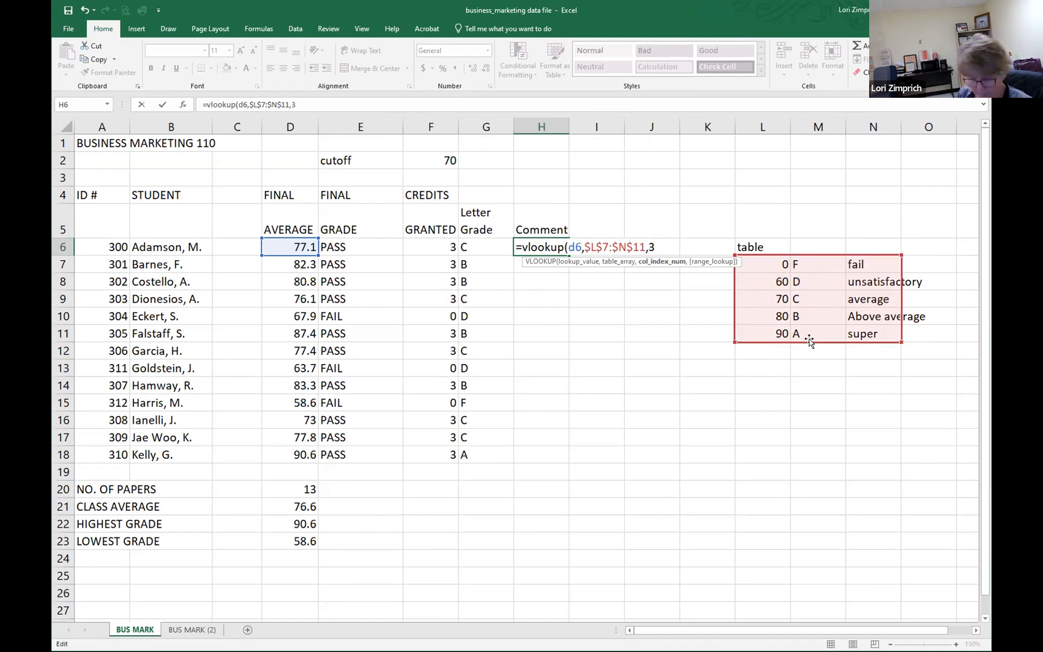
text())
key(Return)
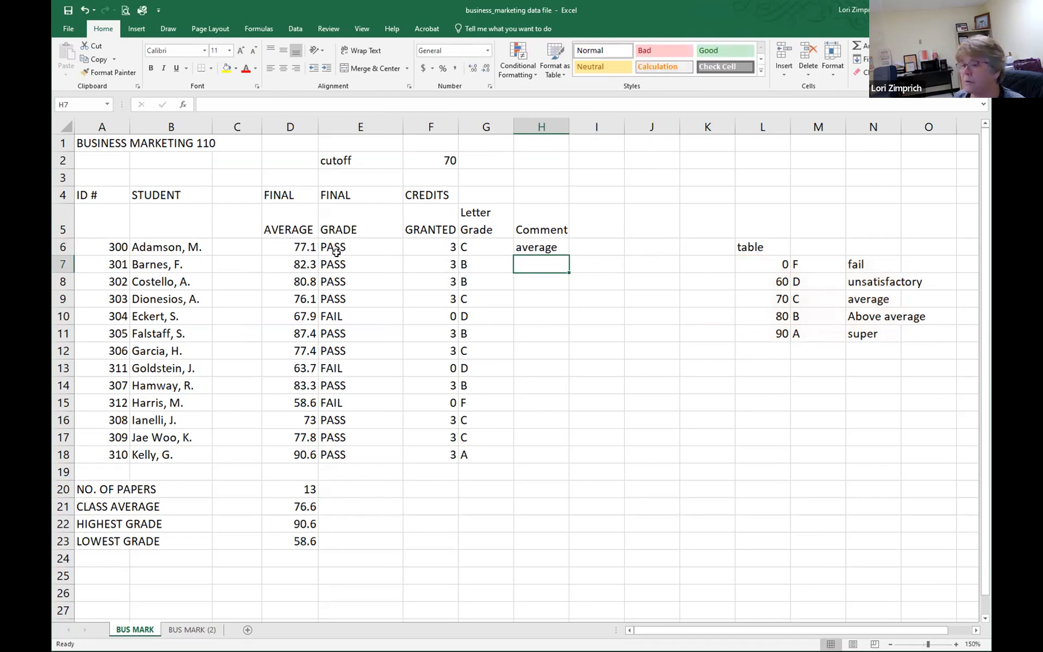
click(534, 250)
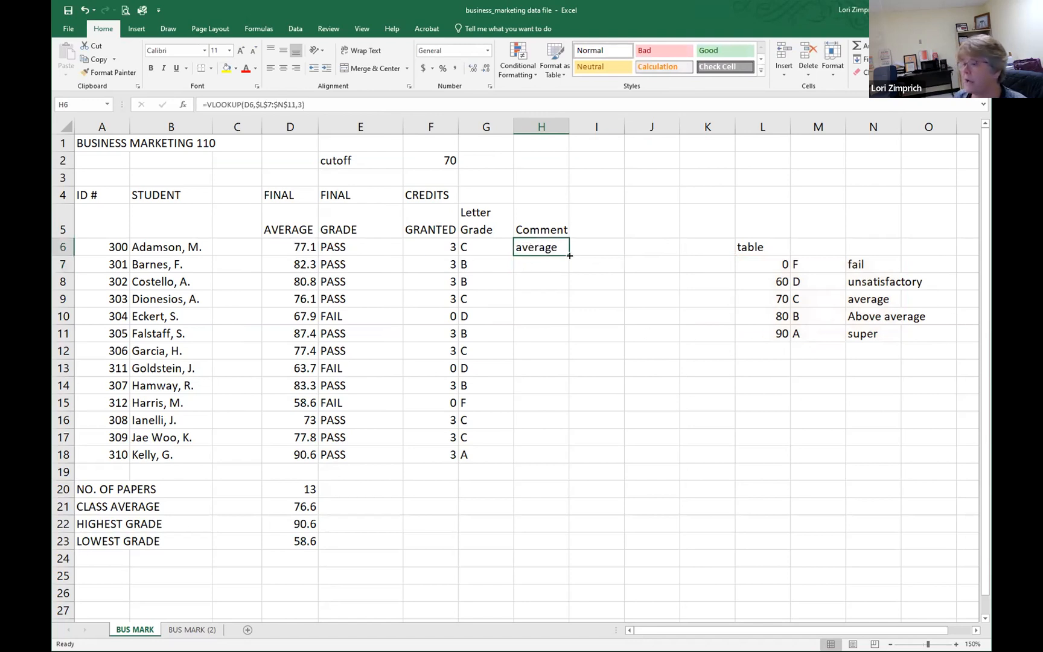
drag(568, 256, 571, 466)
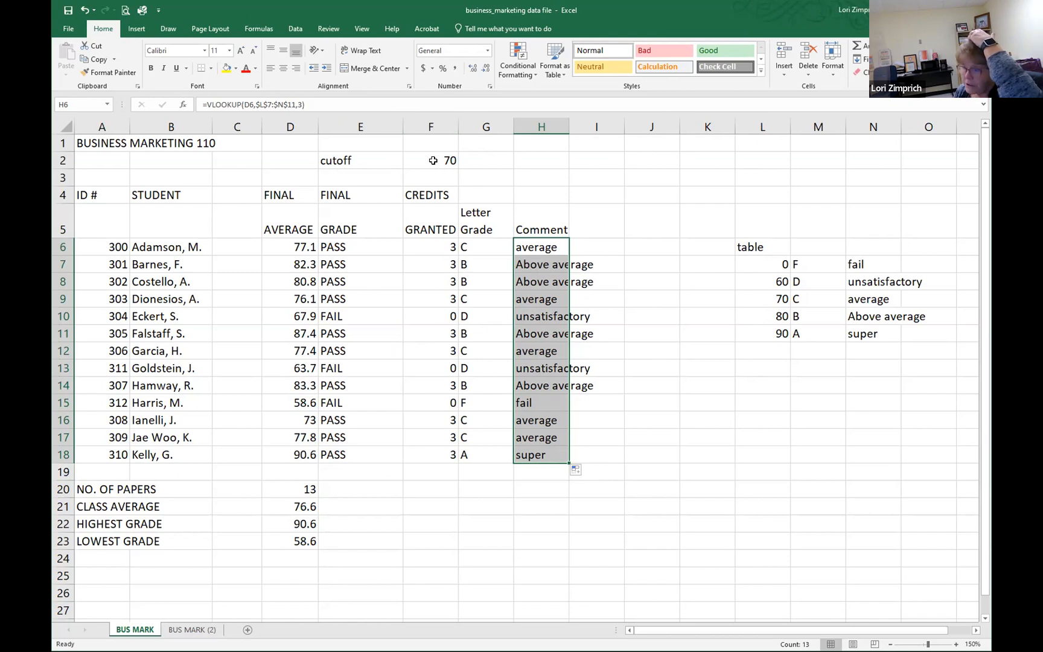
Step: Change the lookup table's minimum averages in L8 to L11 to 70, 85, 92 and 96
click(769, 279)
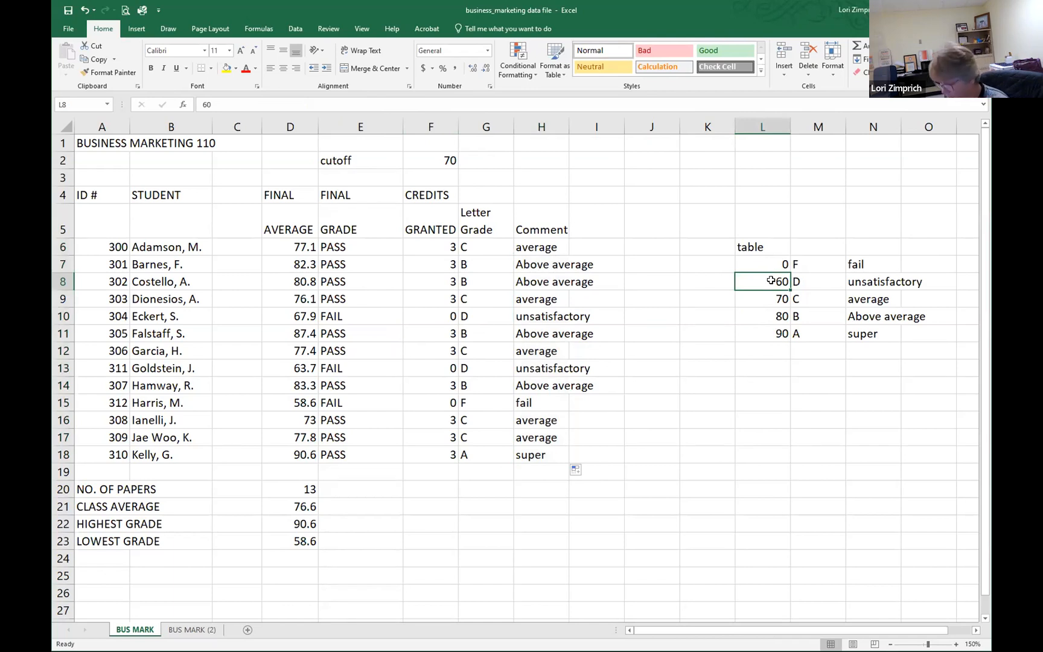
text(70)
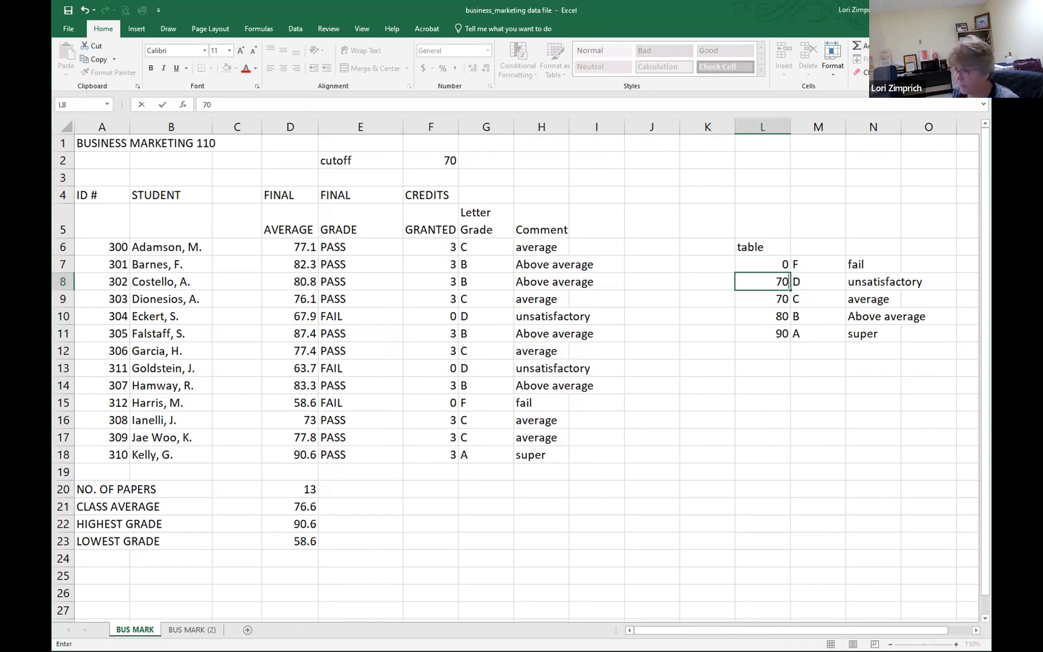
key(Return)
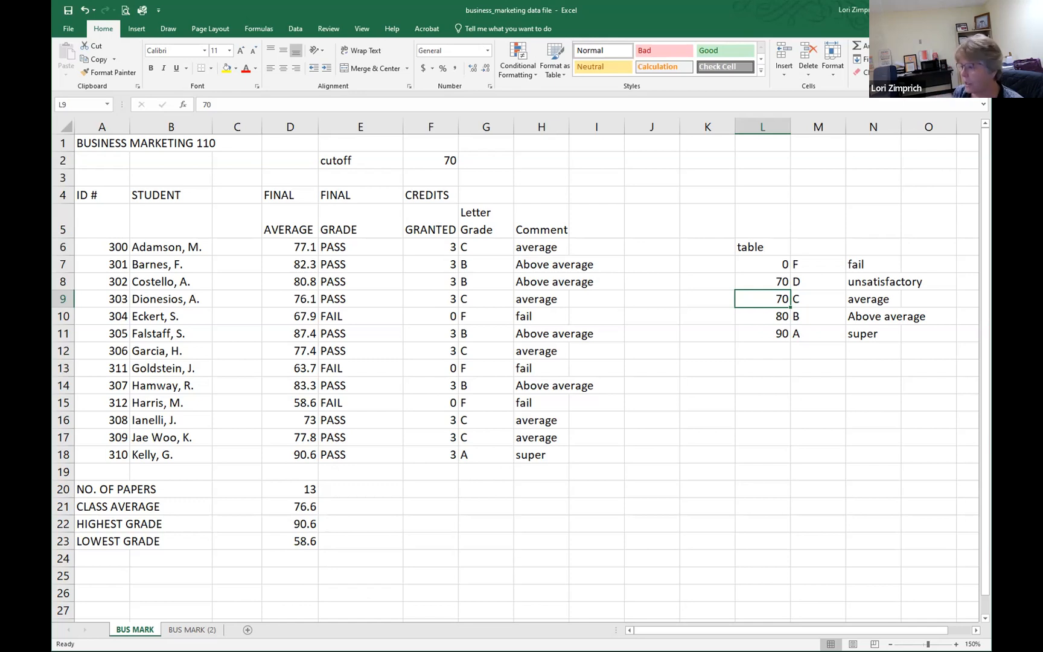
text(80)
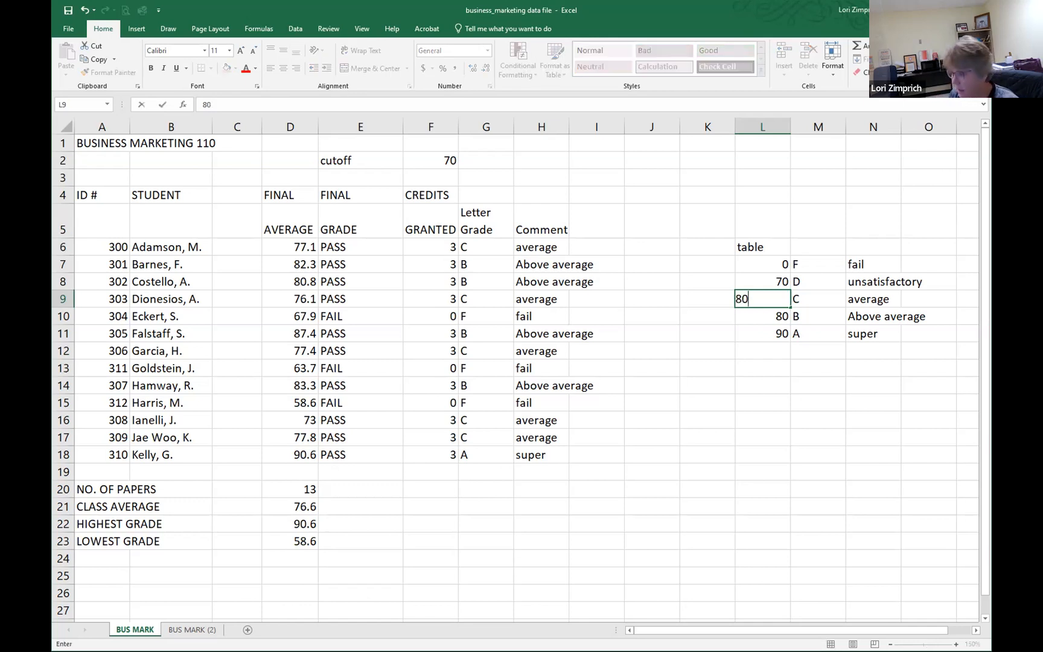
key(BackSpace)
text(5)
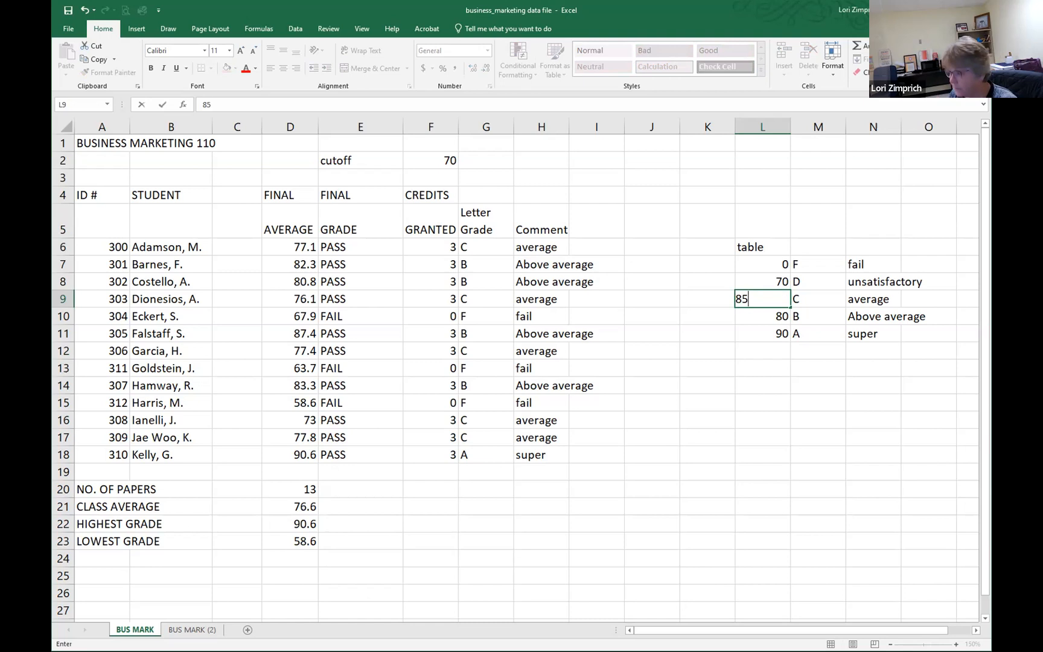
key(Return)
text(92)
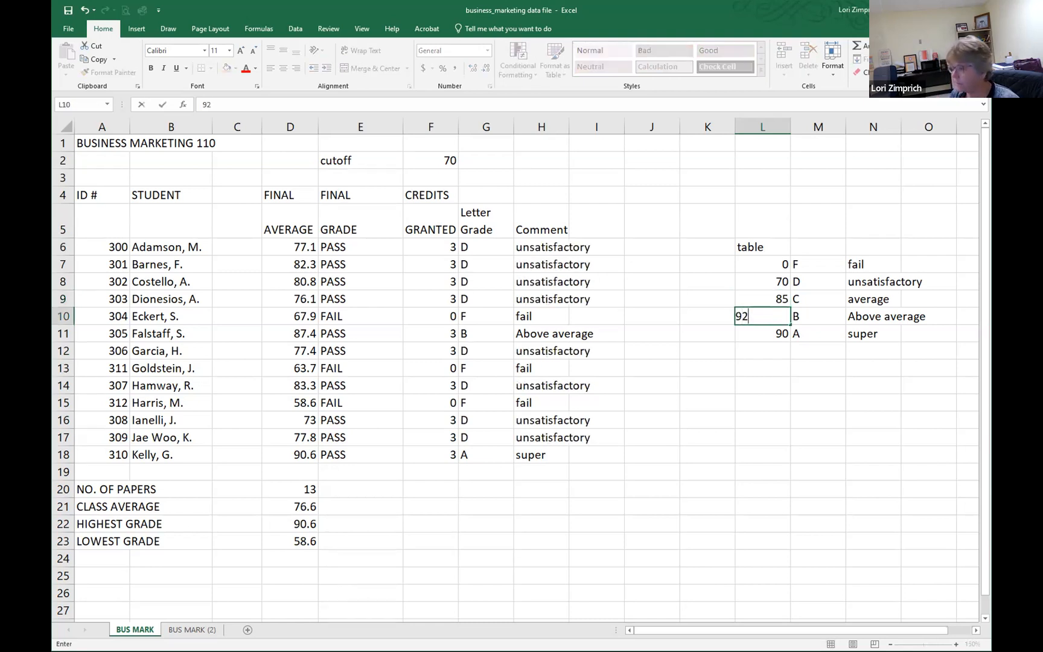
key(Return)
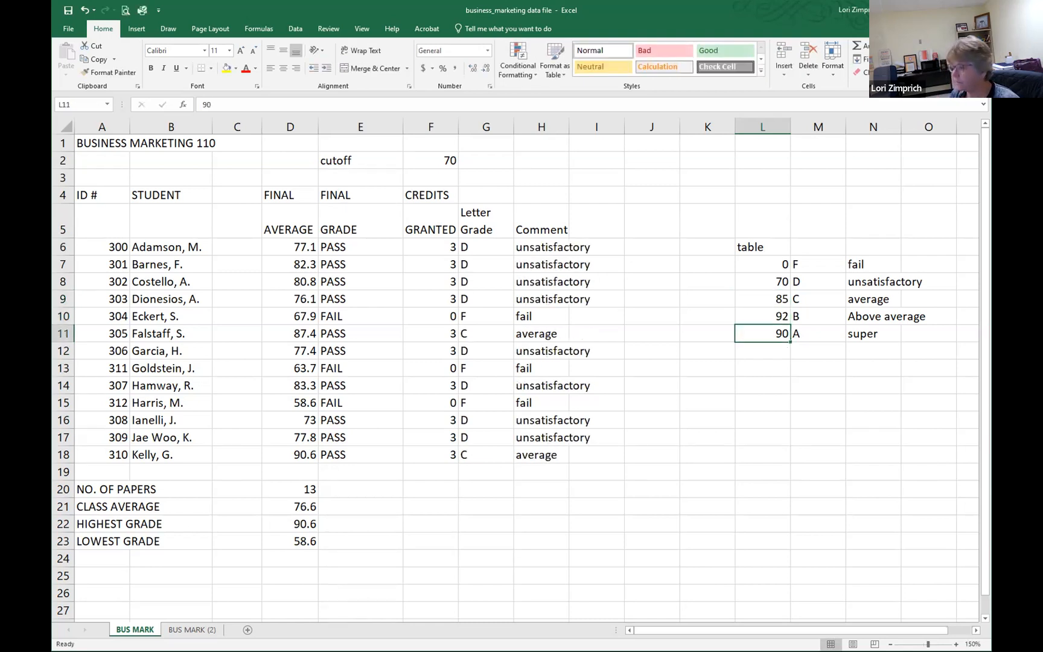
text(96)
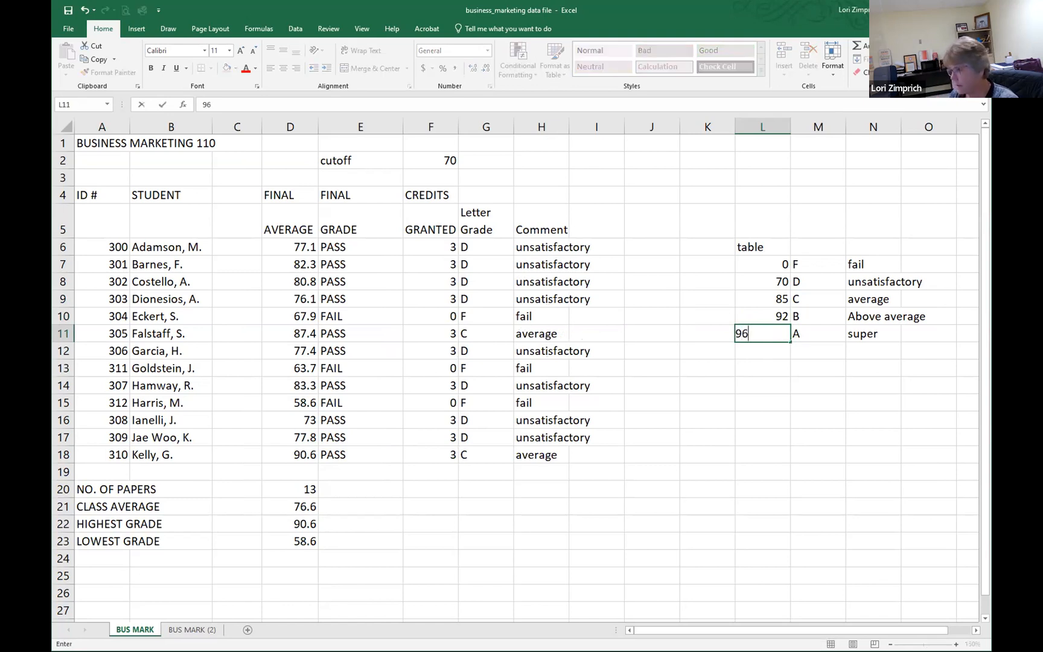
key(Return)
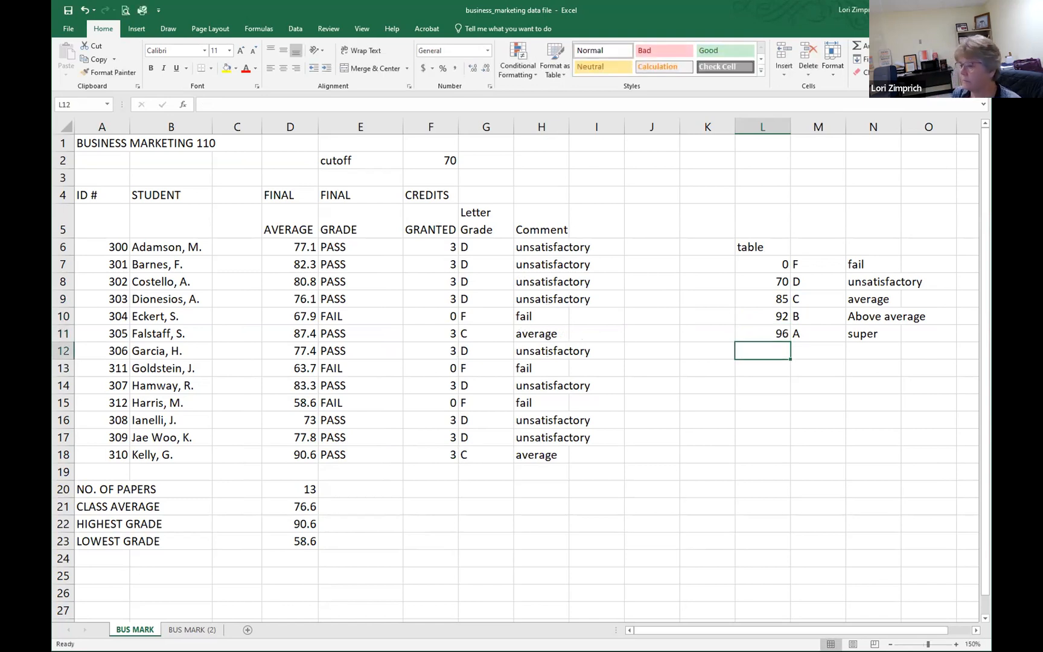
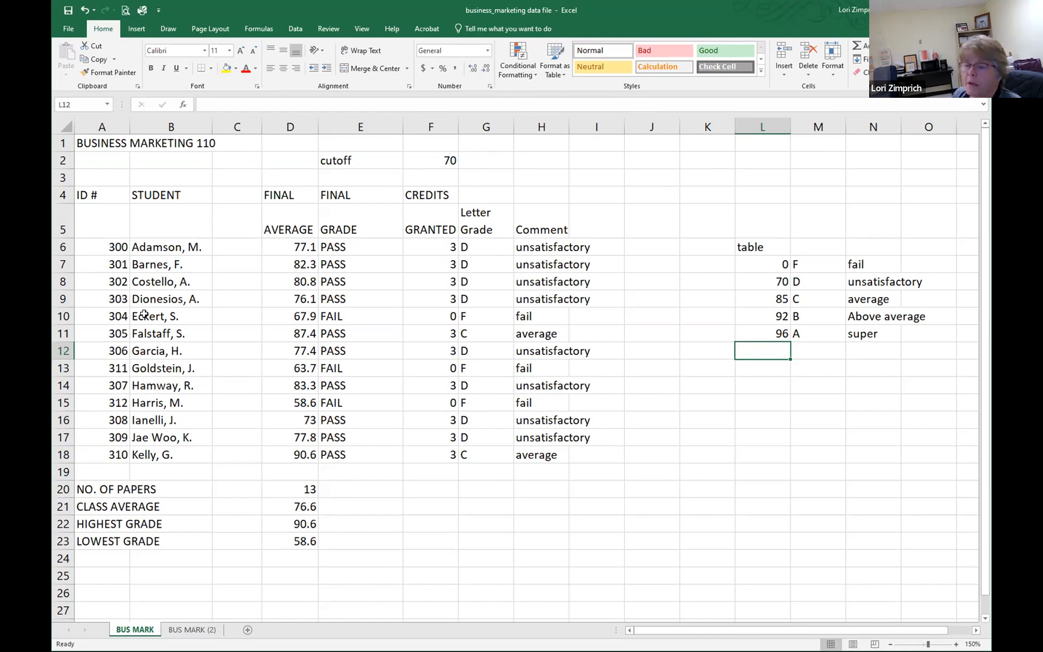
Step: Try to sort the student rows by ID number from smallest to largest with the selection expanded, and undo the sort
drag(109, 245, 114, 454)
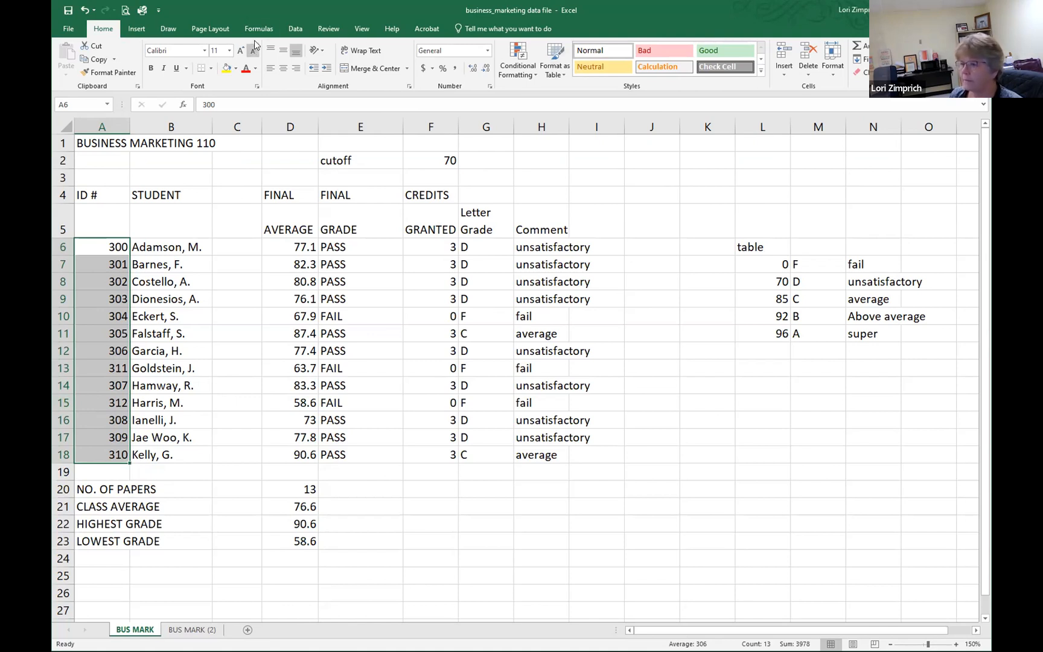
click(295, 28)
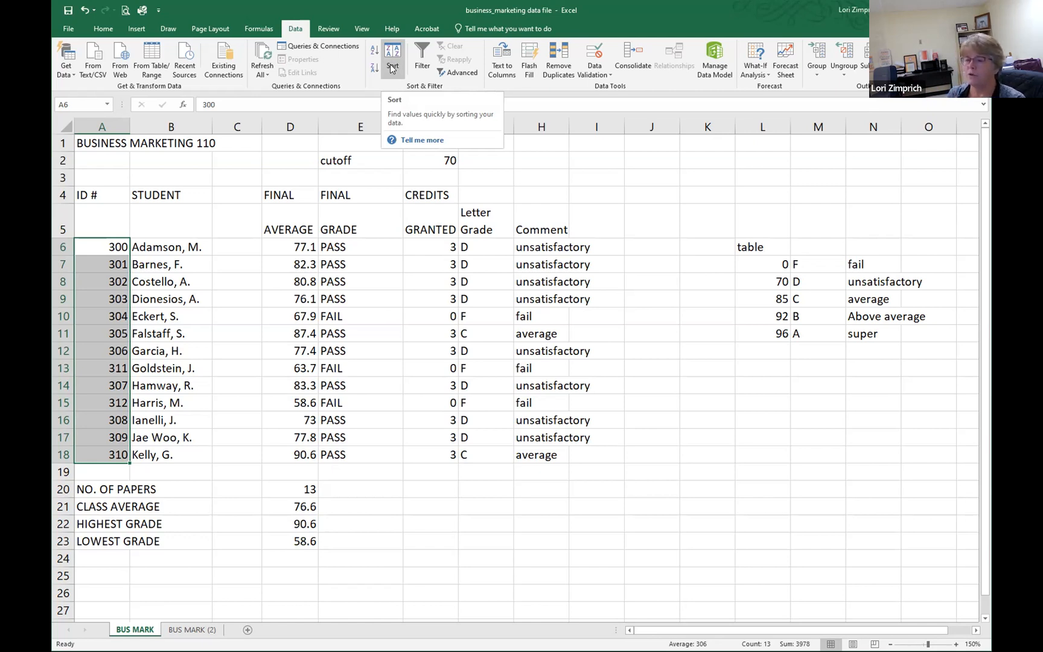
click(391, 66)
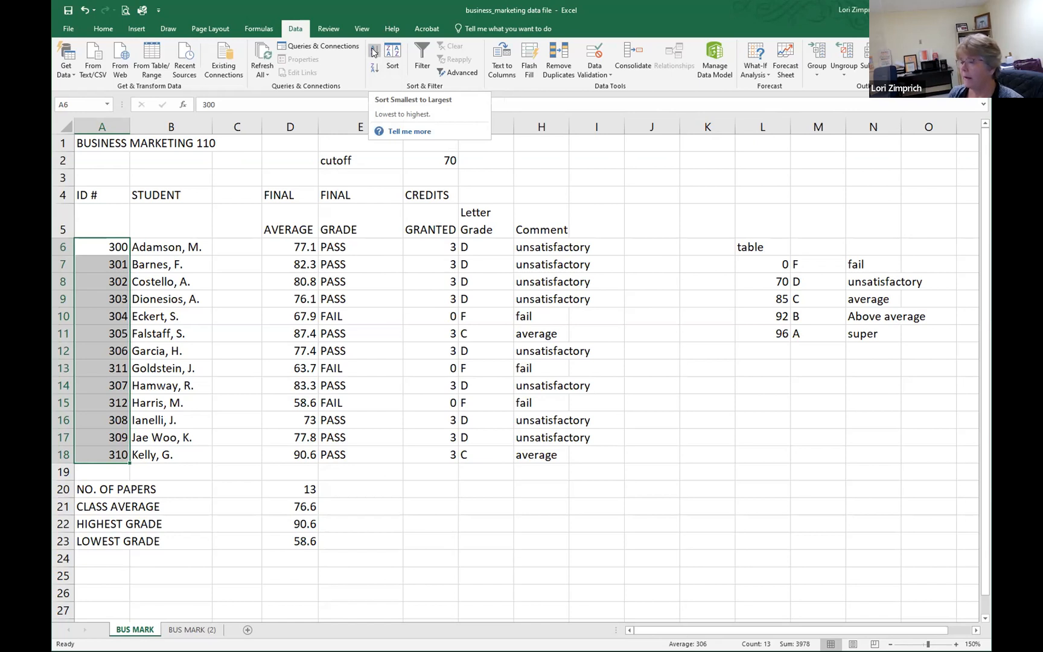
click(372, 52)
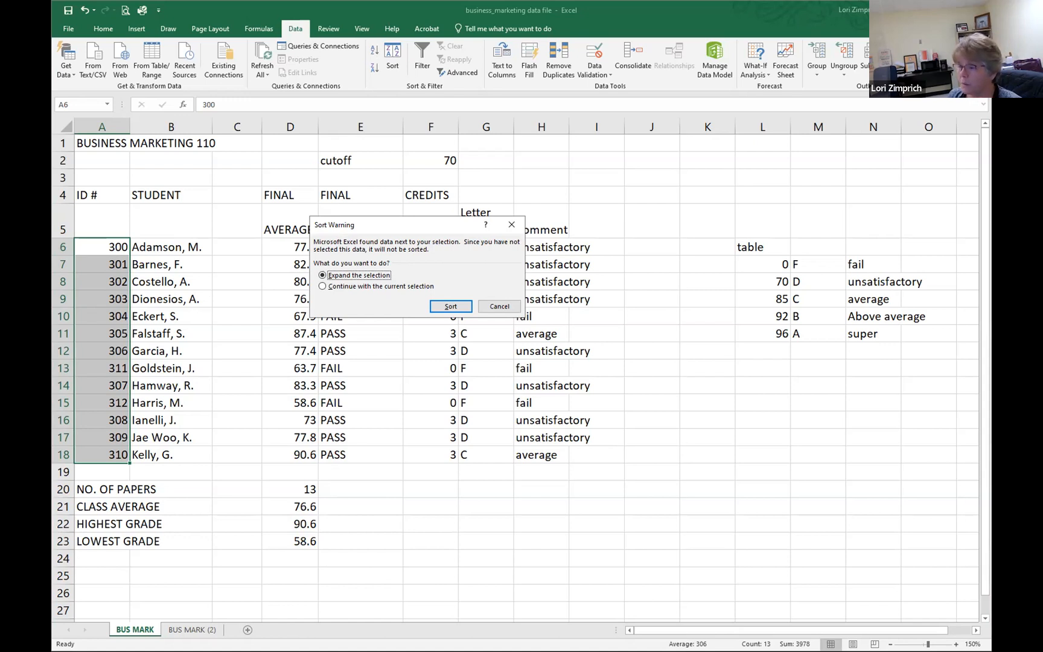
click(450, 307)
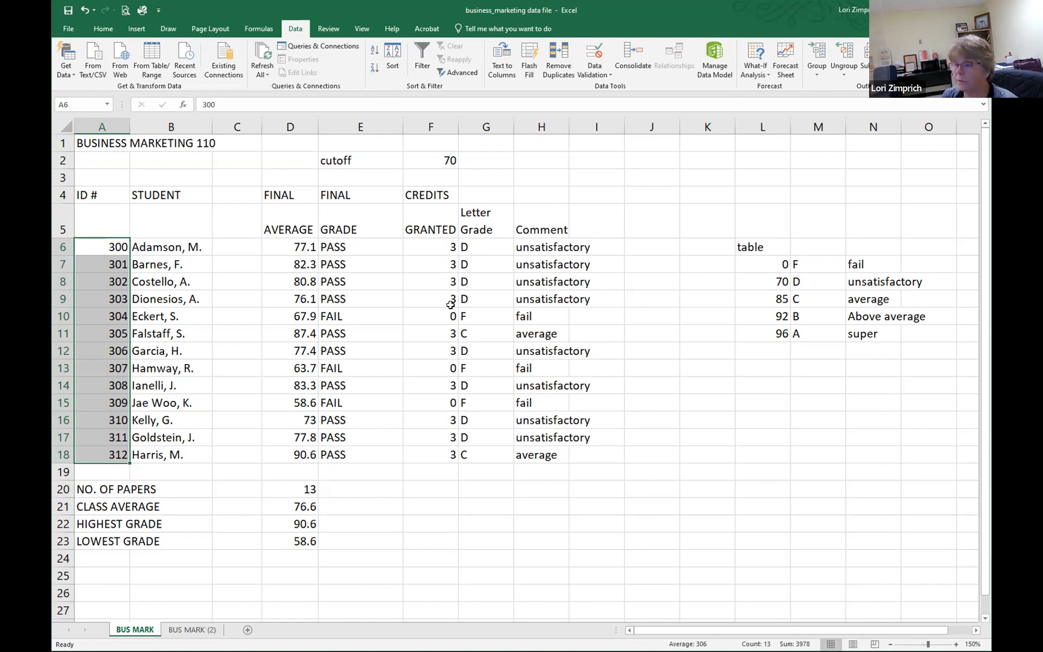
key(ctrl+z)
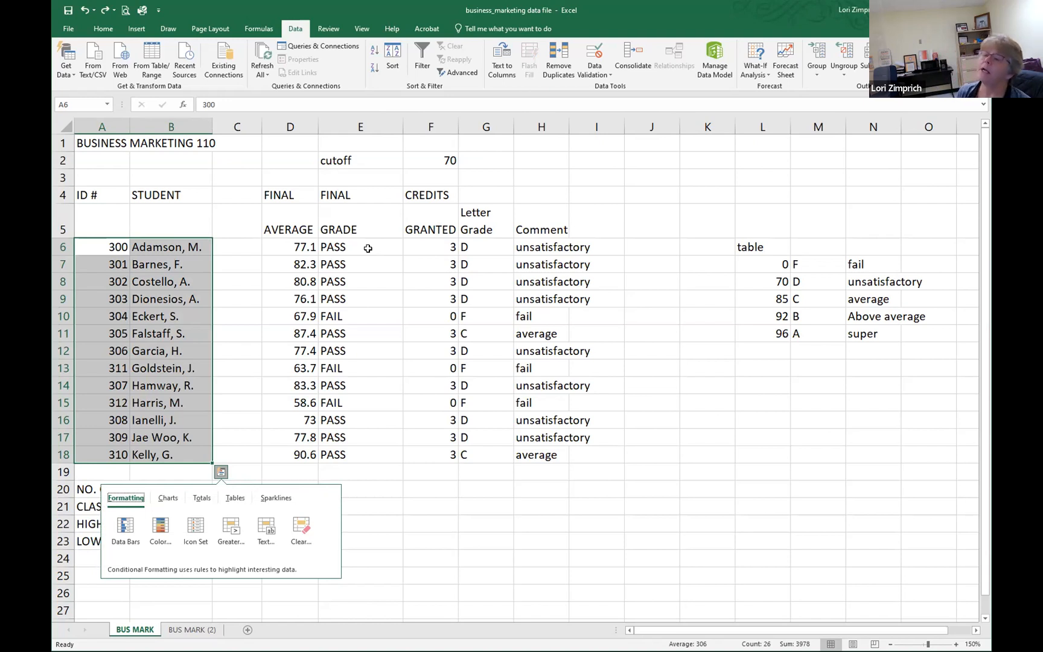
Step: Delete the empty column C between the student names and the final averages
click(241, 288)
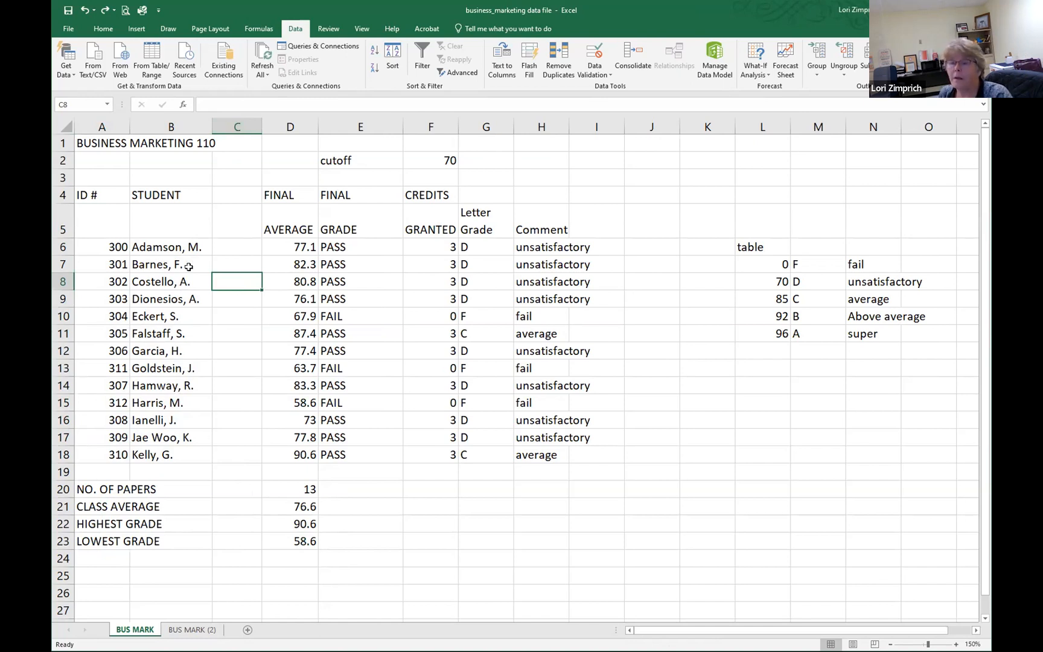
click(237, 125)
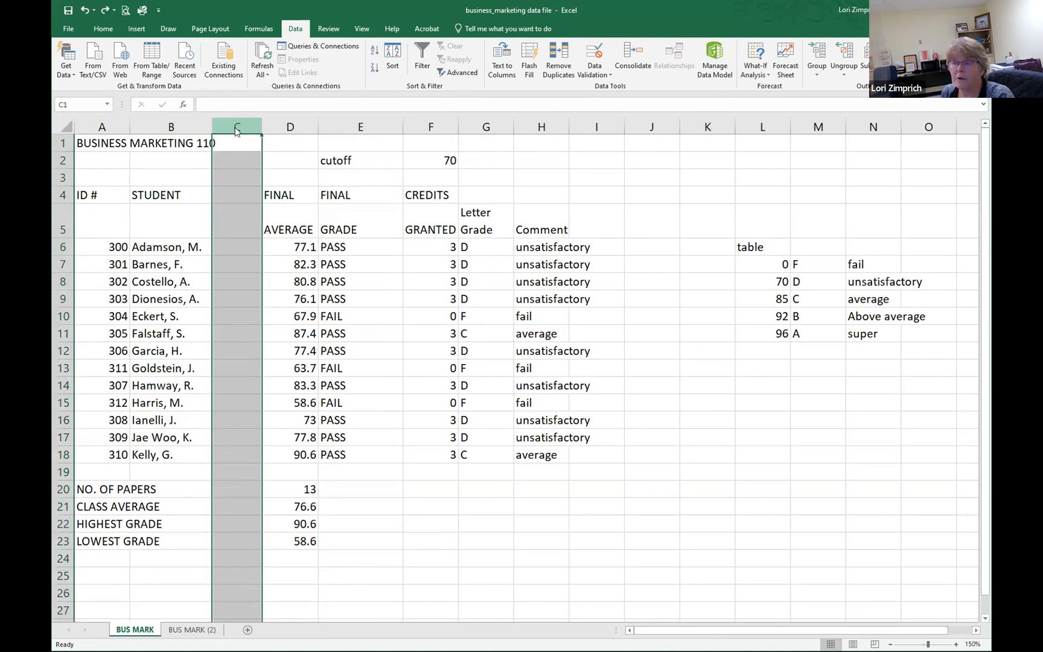
right_click(237, 132)
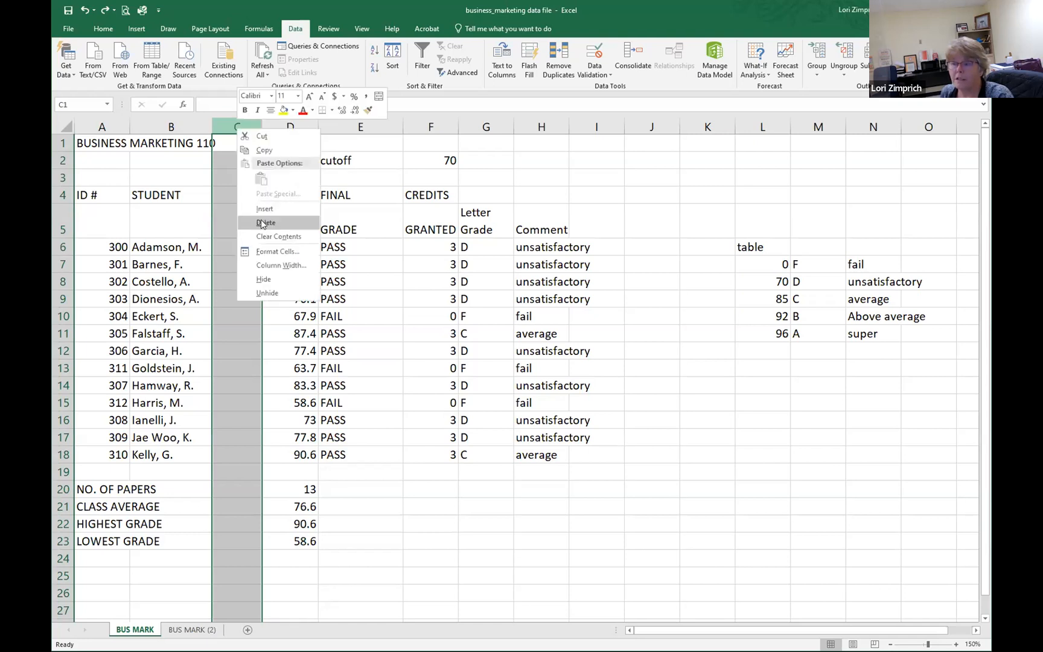
click(261, 221)
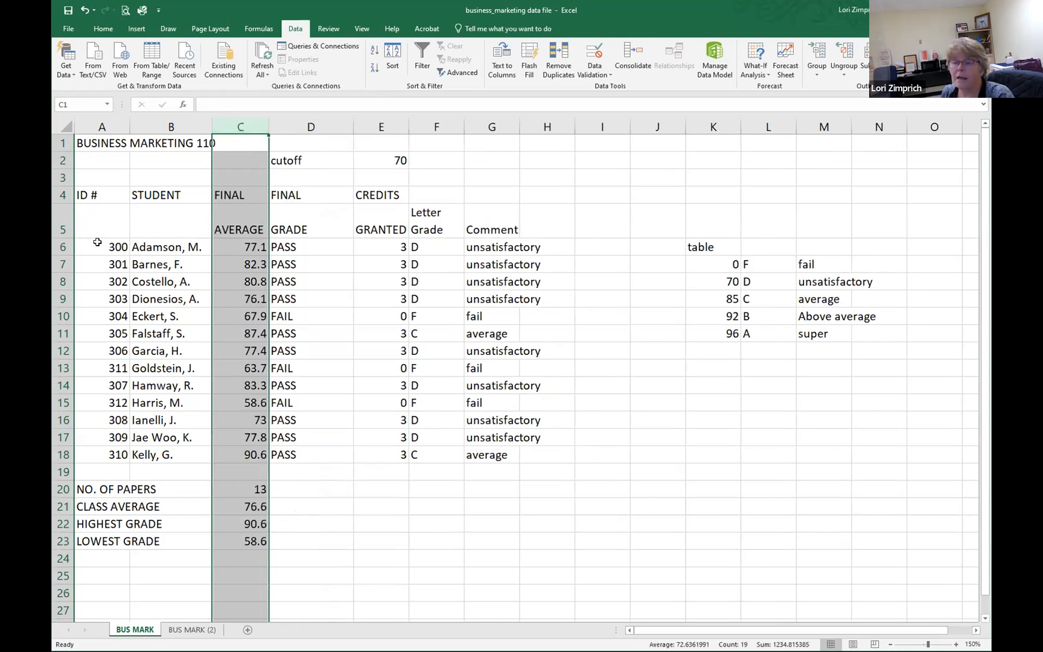
Step: Try twice to sort the rows by the ID numbers in A6:A18 with the selection expanded, undoing each sort
drag(97, 244, 119, 450)
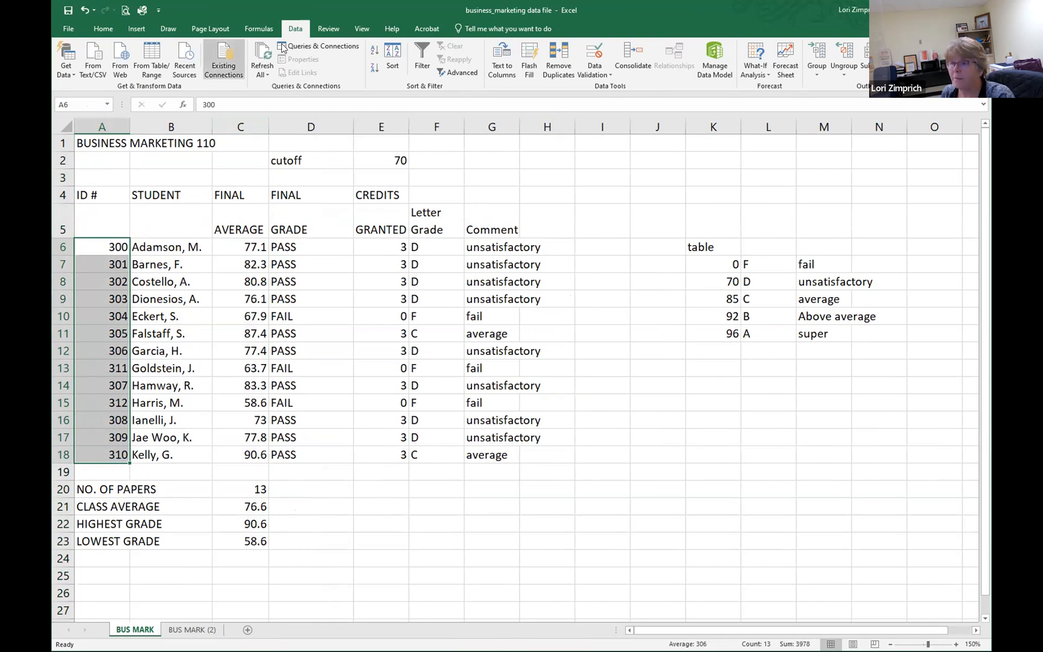
click(375, 51)
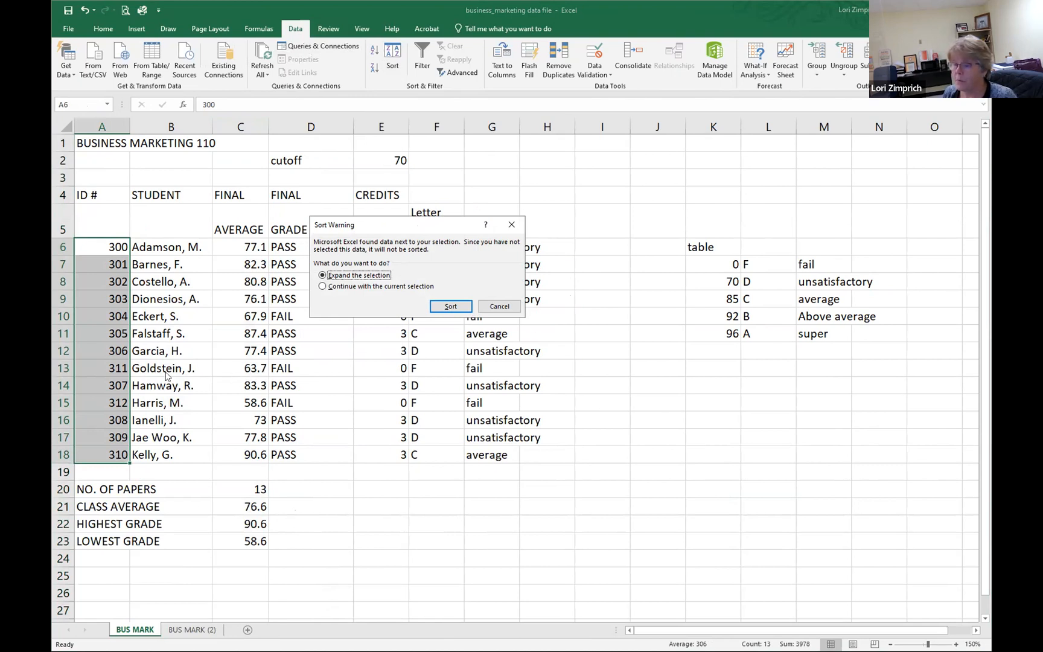
click(449, 306)
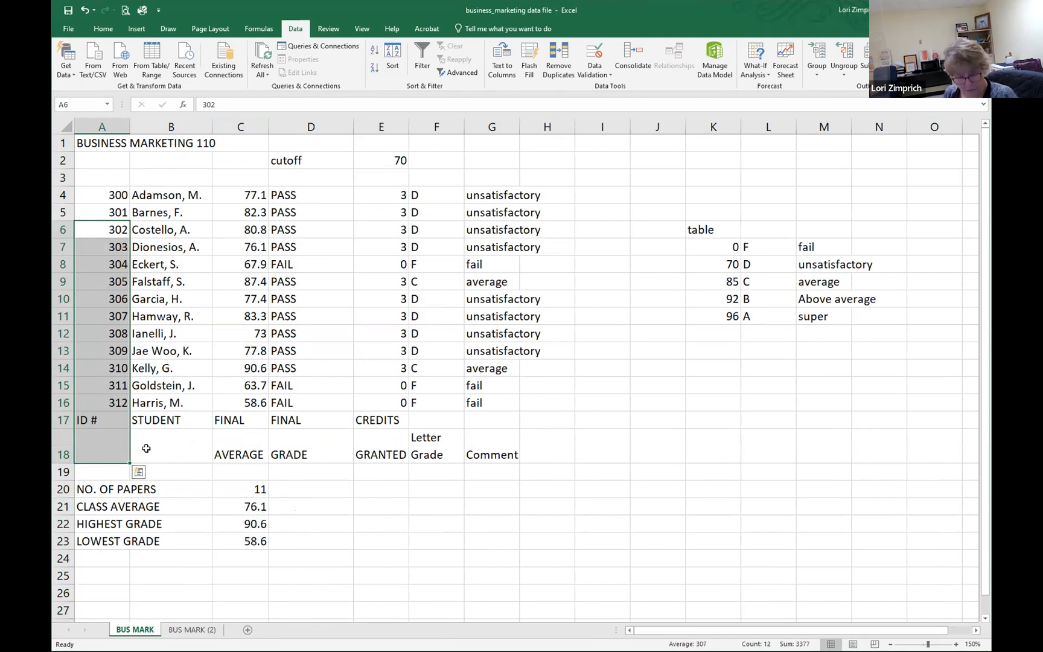
key(ctrl+z)
click(232, 325)
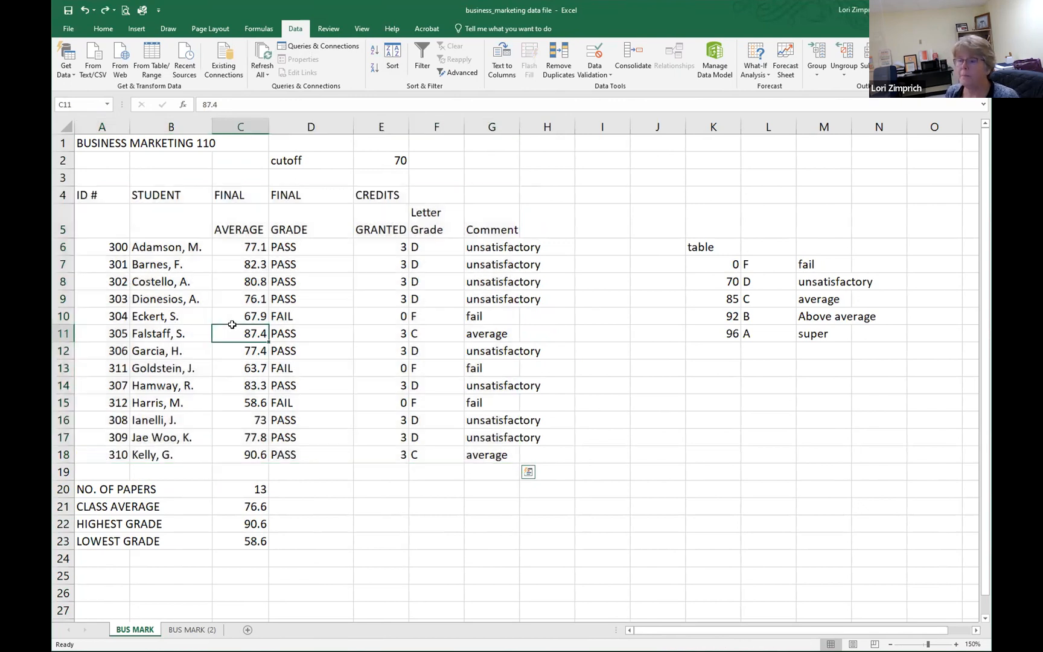
drag(86, 248, 199, 249)
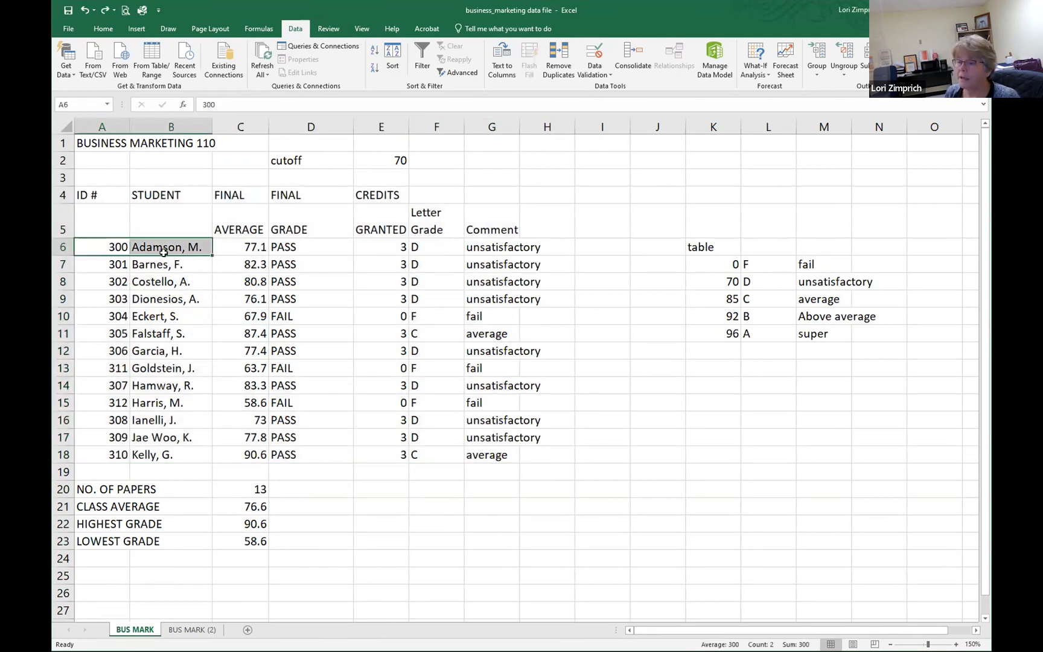
drag(90, 247, 111, 455)
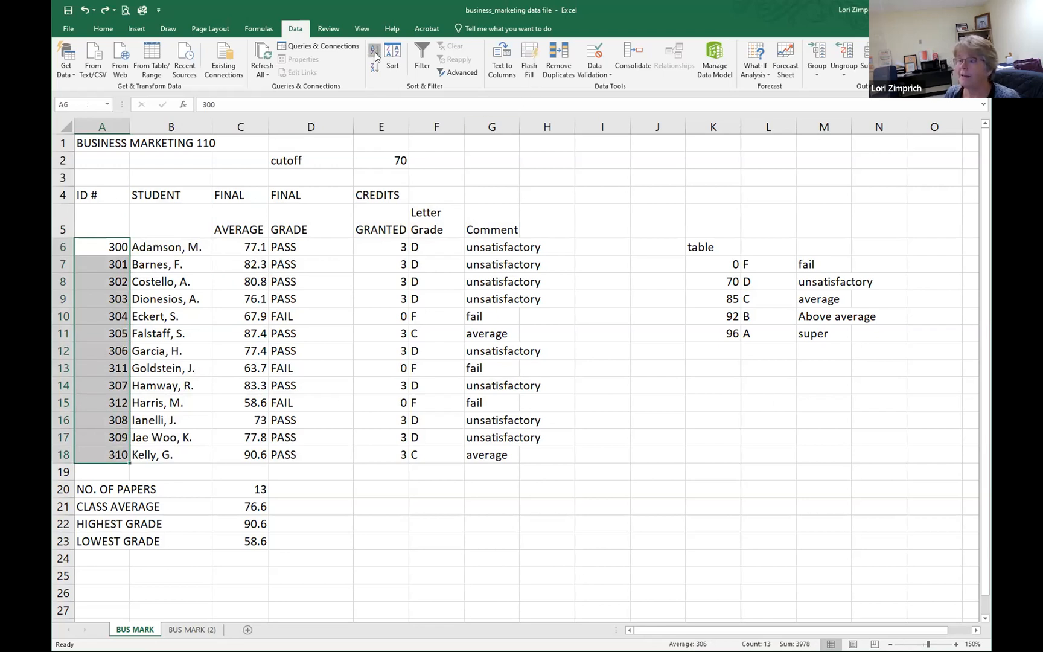
click(376, 75)
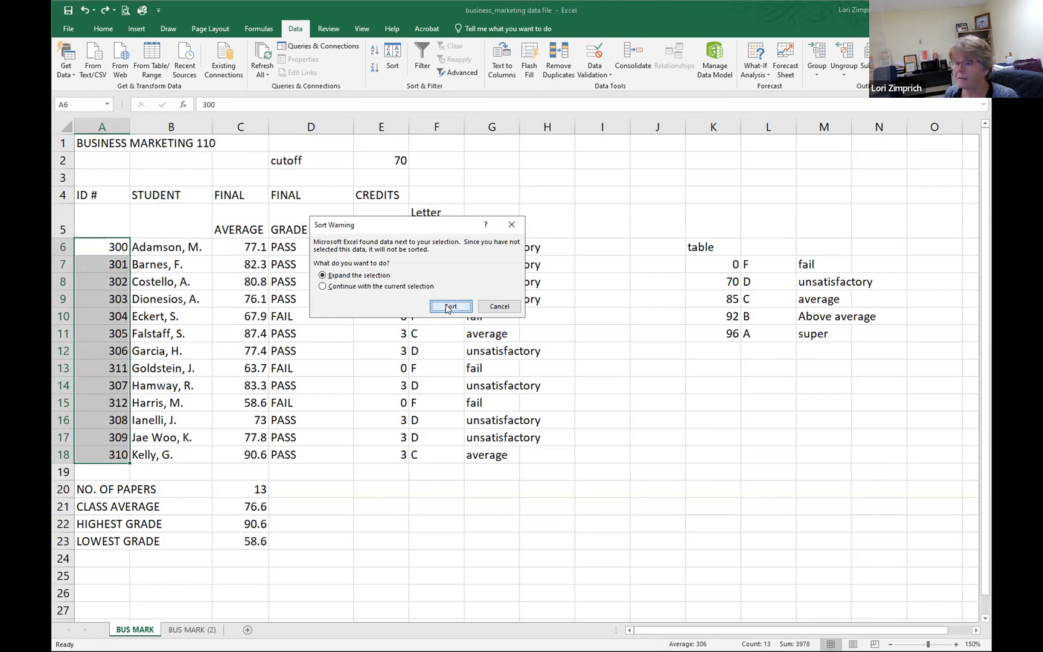
click(449, 307)
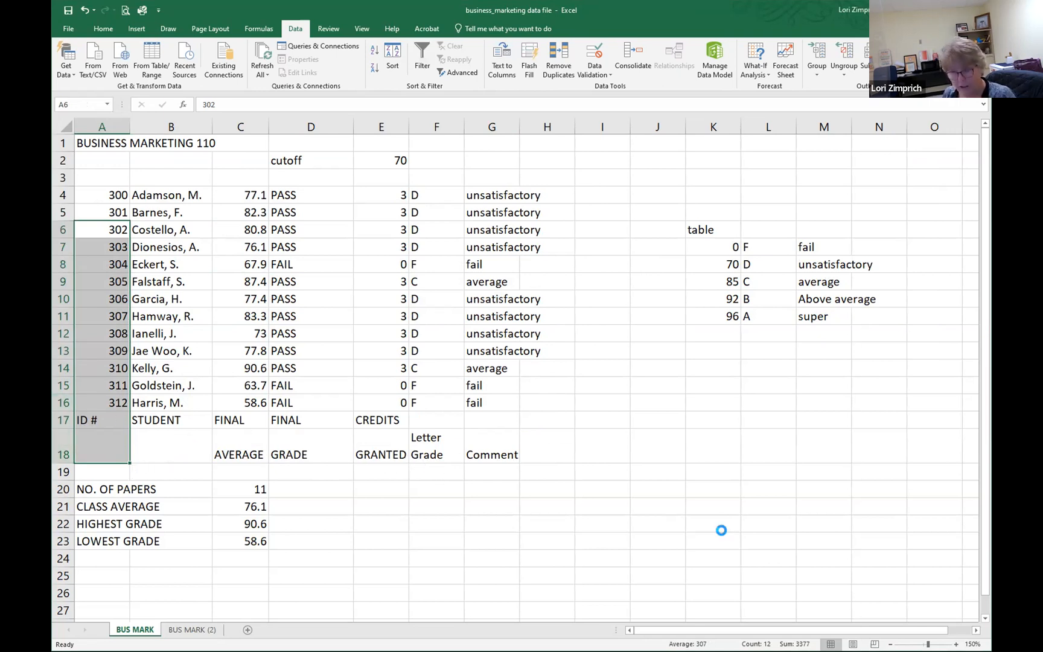
key(ctrl+z)
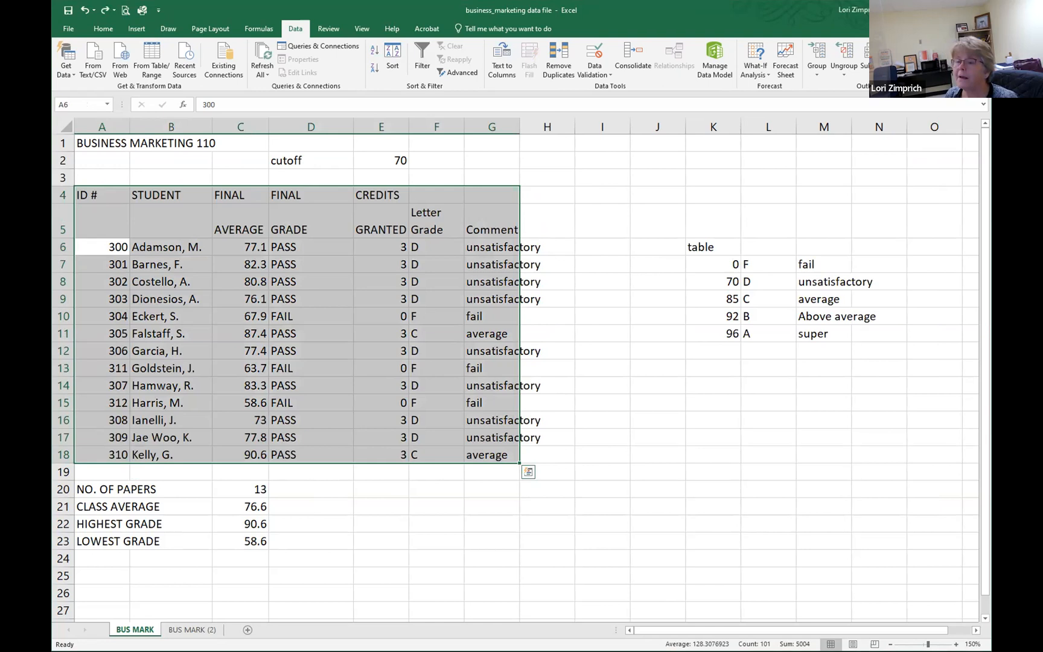
Step: Try inserting a blank row above row 5 and undo the insertion
click(63, 223)
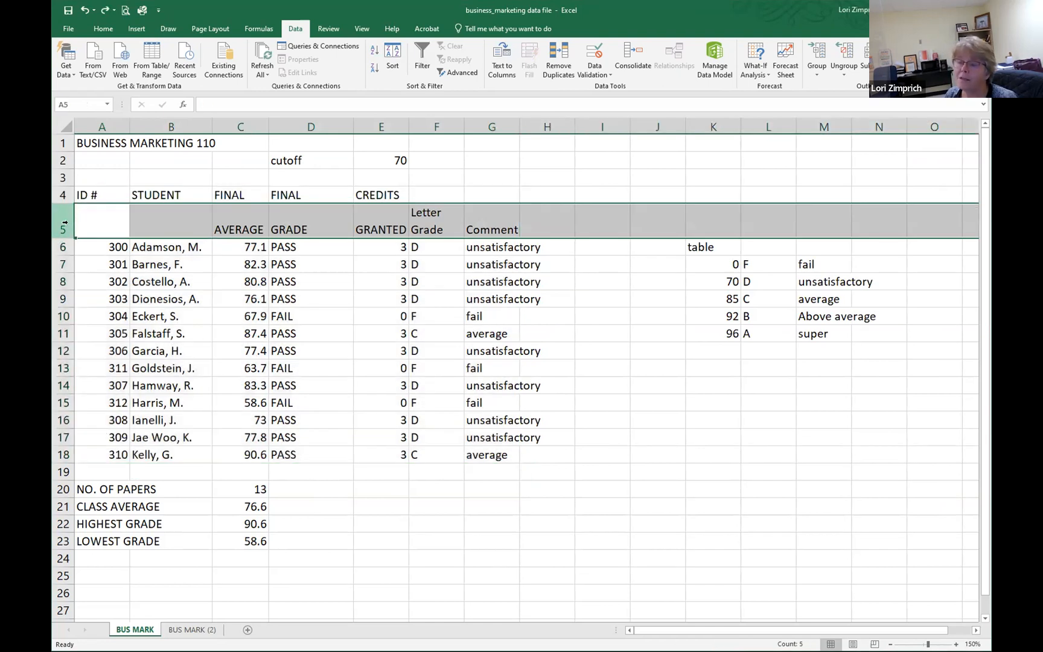
right_click(66, 224)
click(98, 306)
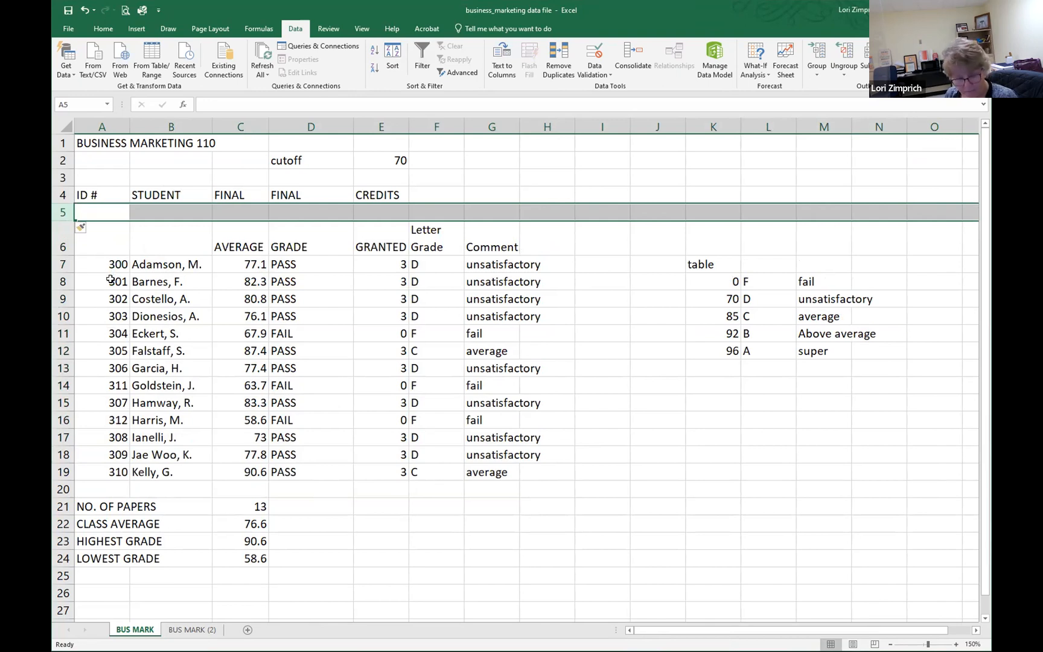
key(ctrl+z)
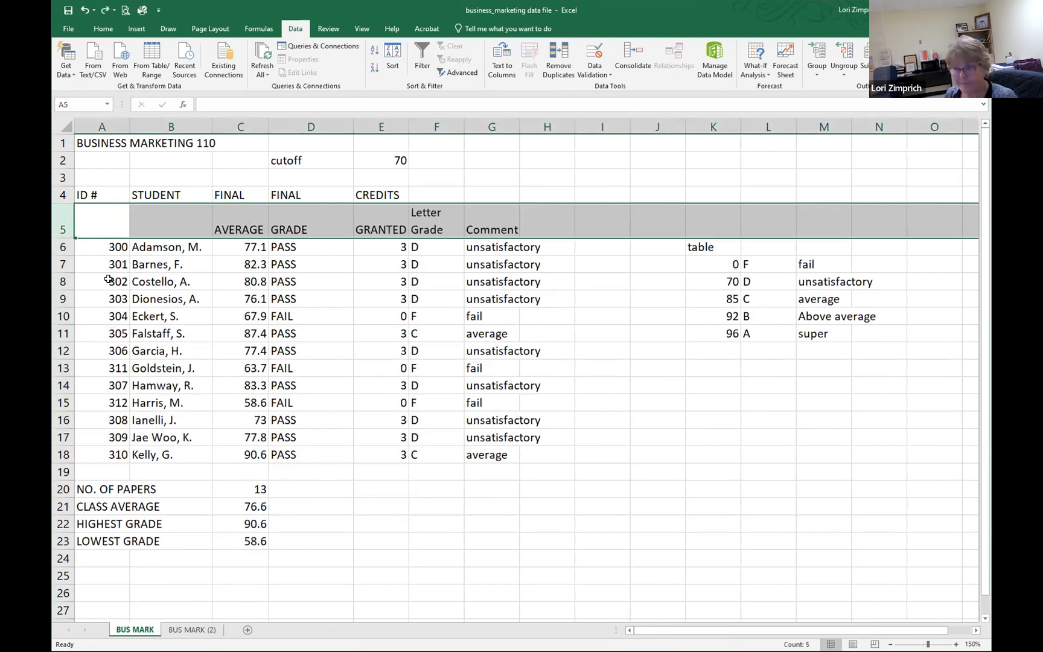
Step: Insert a blank row above row 6 to separate the column headings from the student data
click(63, 247)
right_click(71, 250)
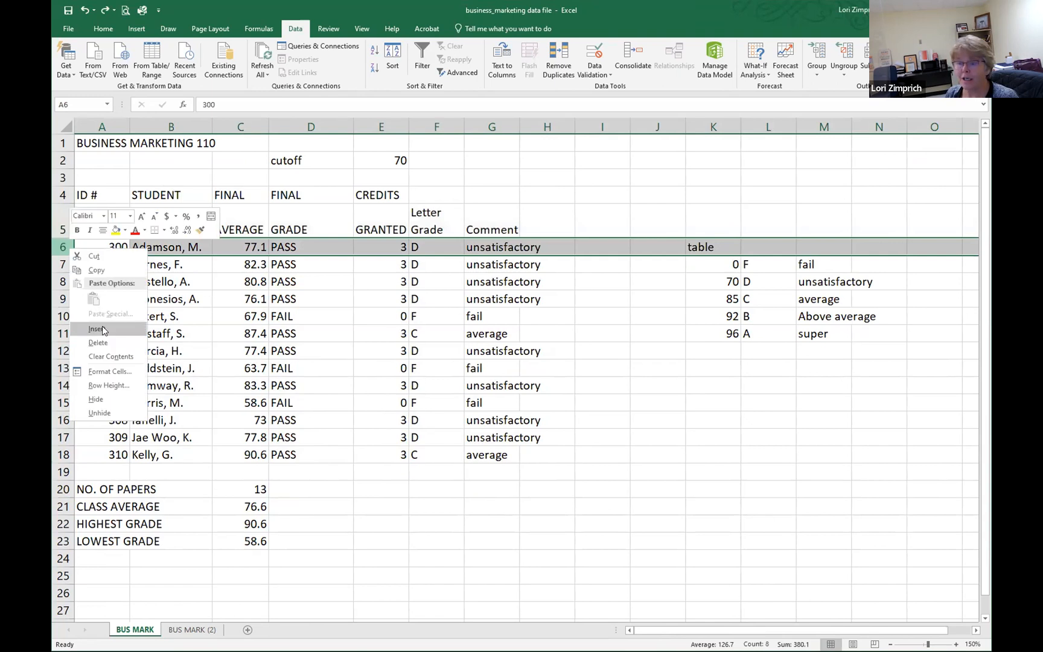
click(103, 331)
Step: Sort the student rows from smallest to largest by the ID numbers in A7:A19, expanding the selection to adjacent data
drag(100, 263, 121, 471)
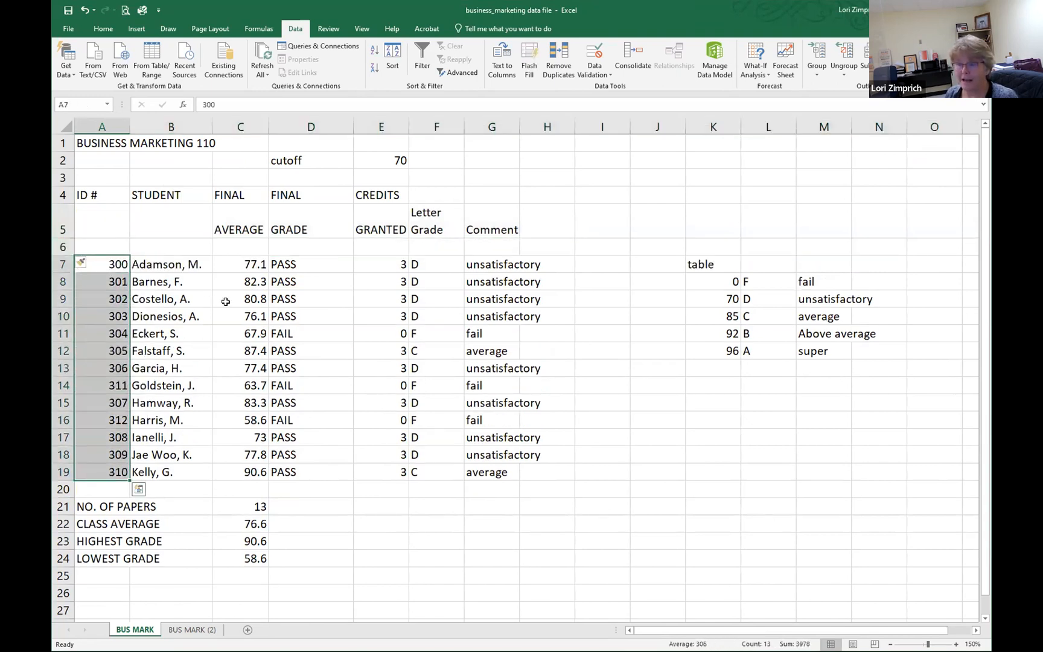
click(375, 51)
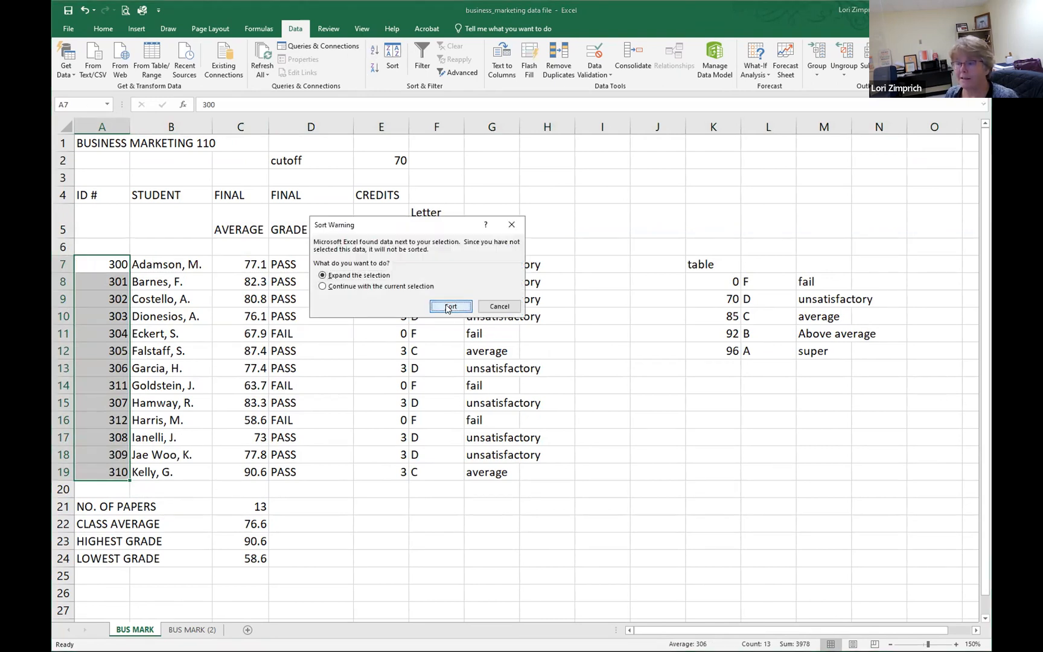
click(435, 310)
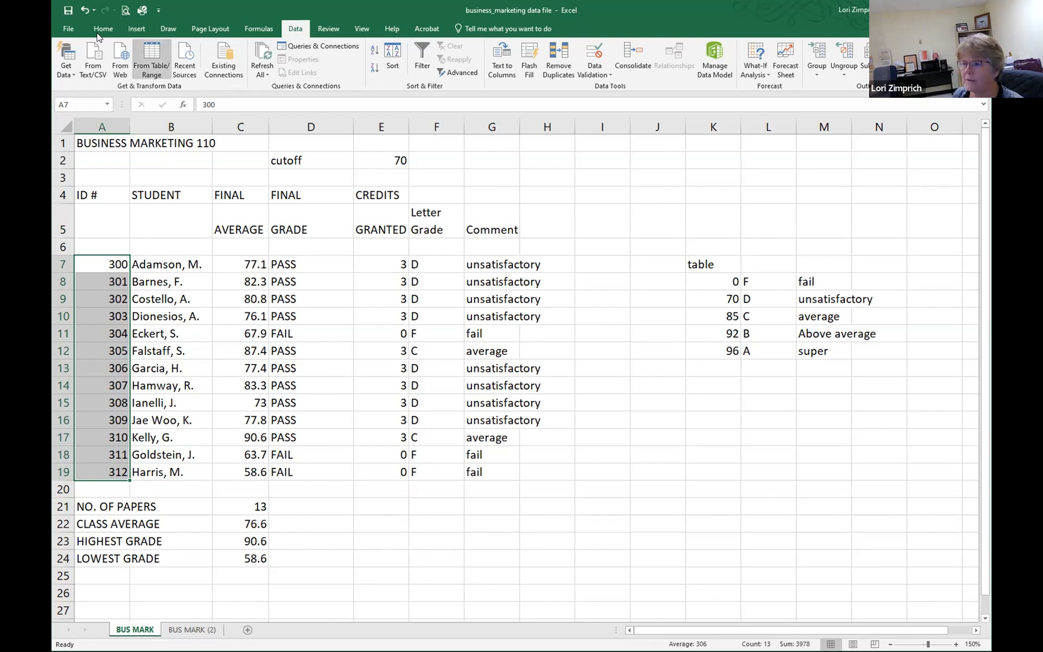
Step: Add the sheet name to the center section of the BUS MARK worksheet's page footer
click(138, 29)
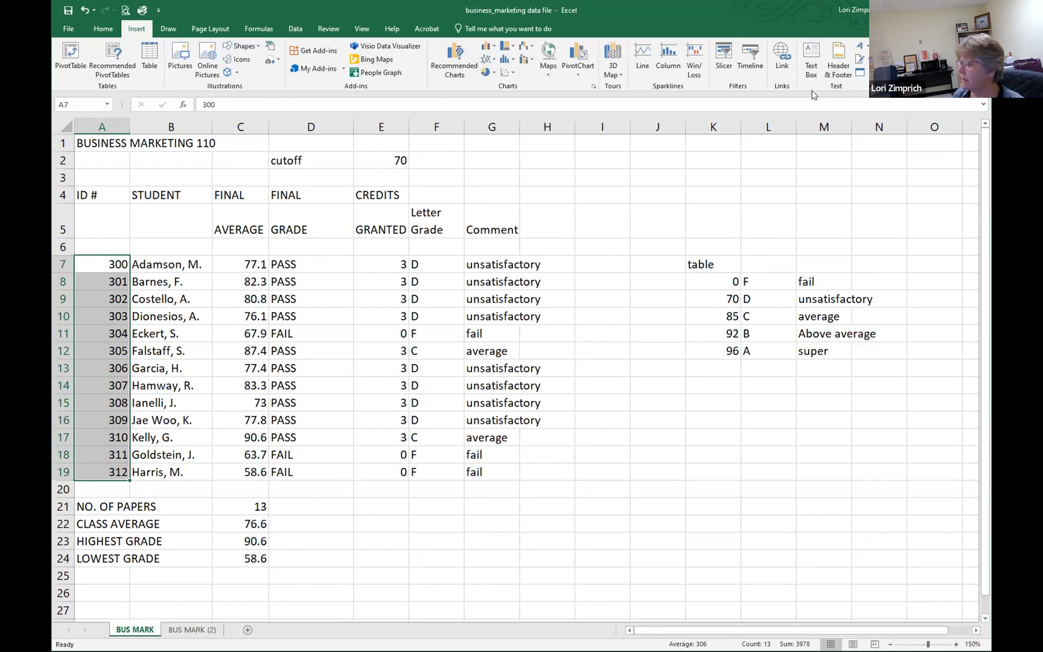
click(839, 56)
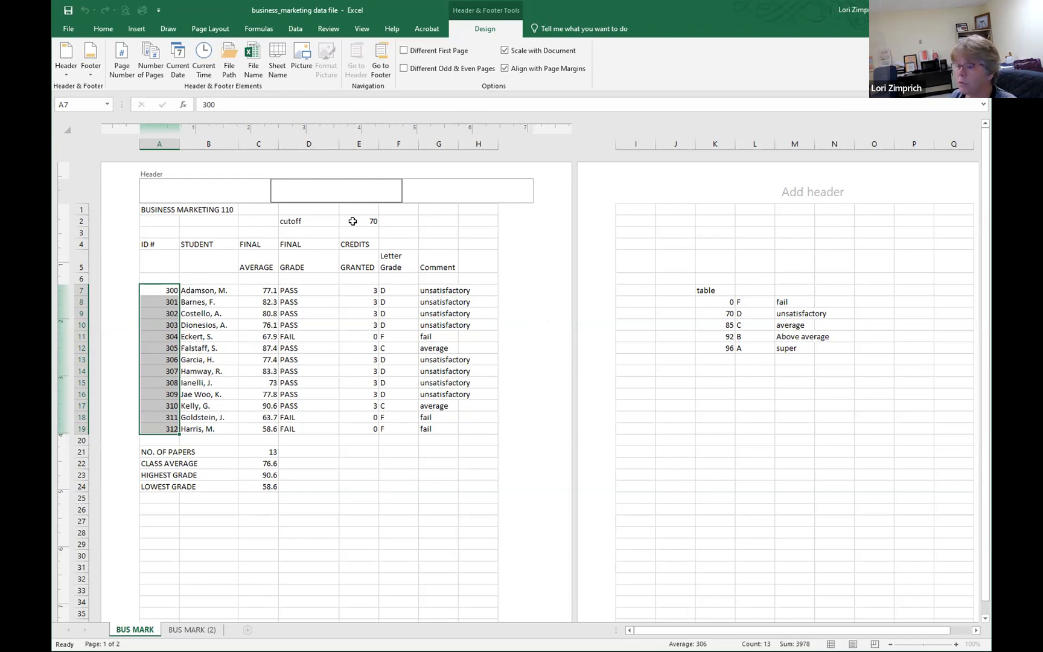
click(483, 531)
scroll(484, 531, down, 7)
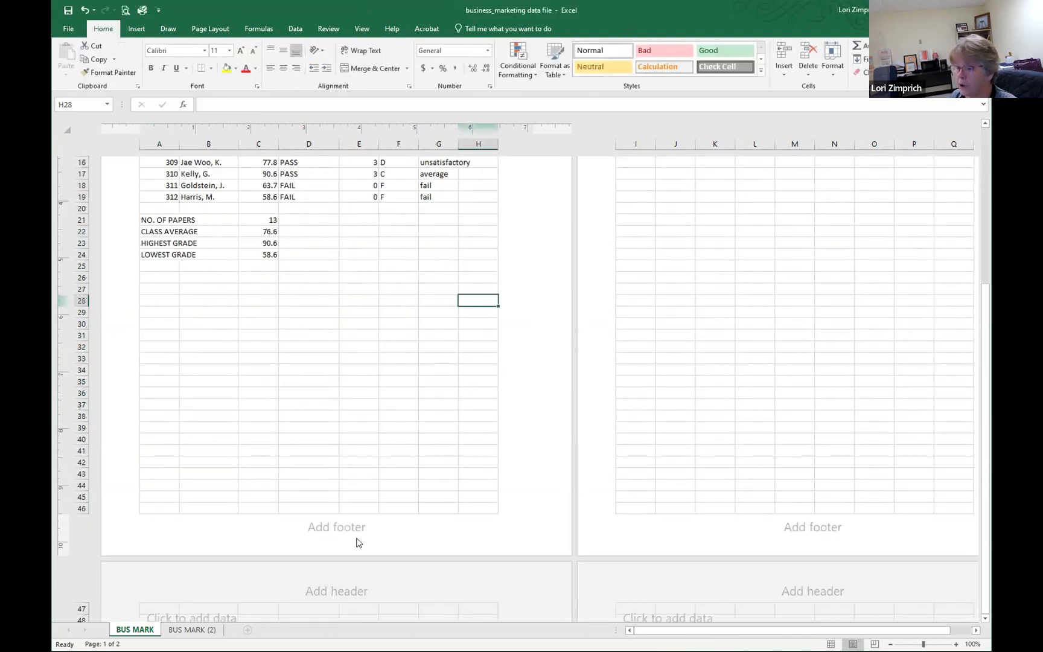
click(328, 529)
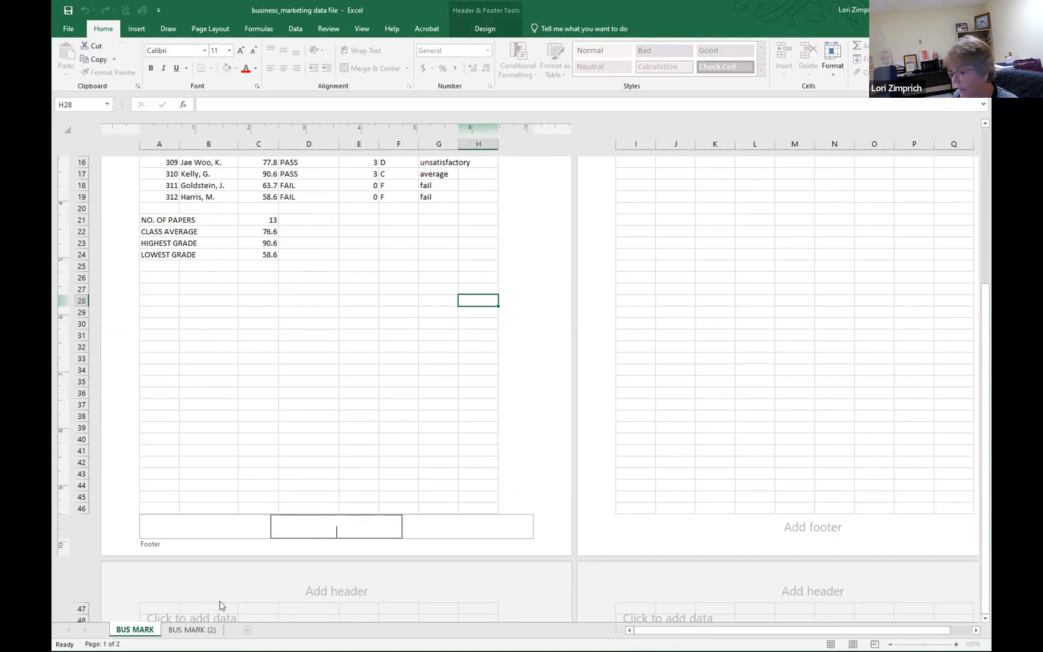
click(488, 30)
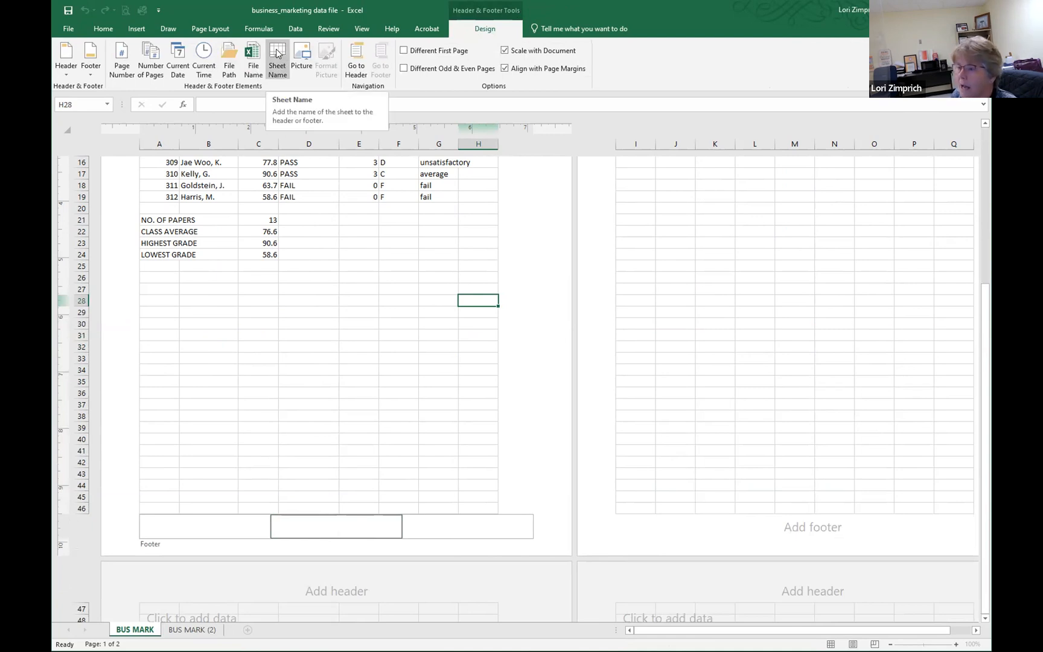
click(277, 55)
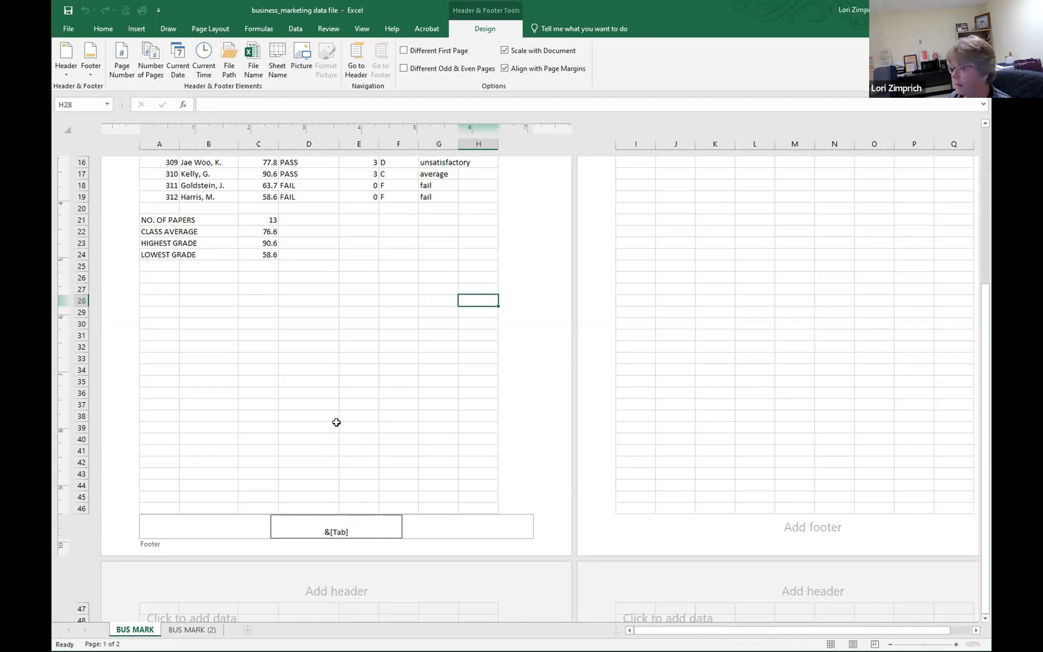
click(397, 414)
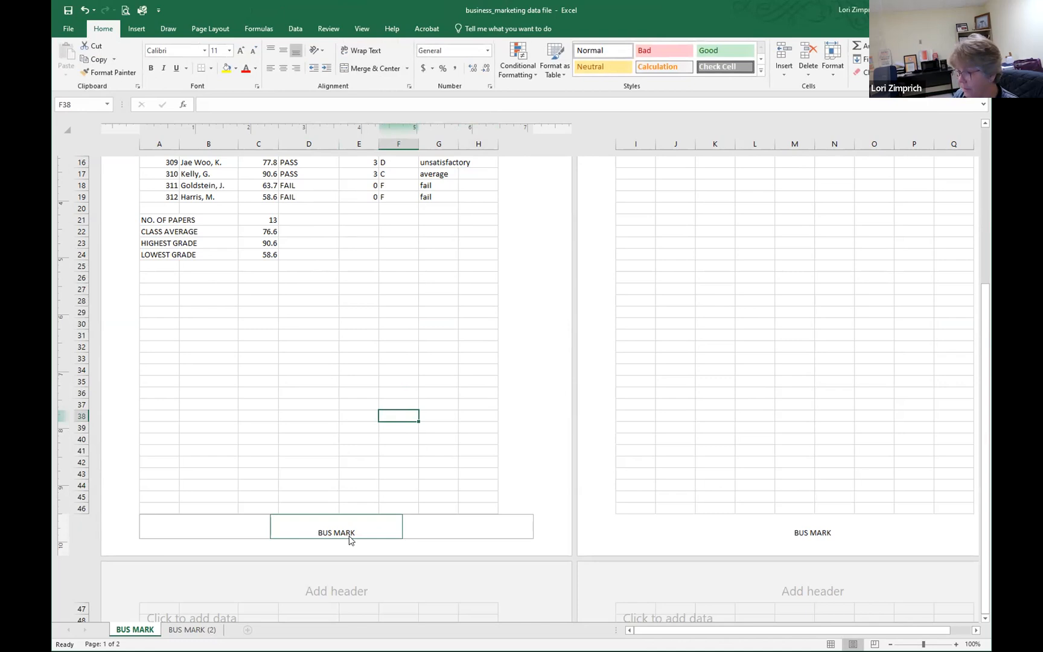
click(436, 530)
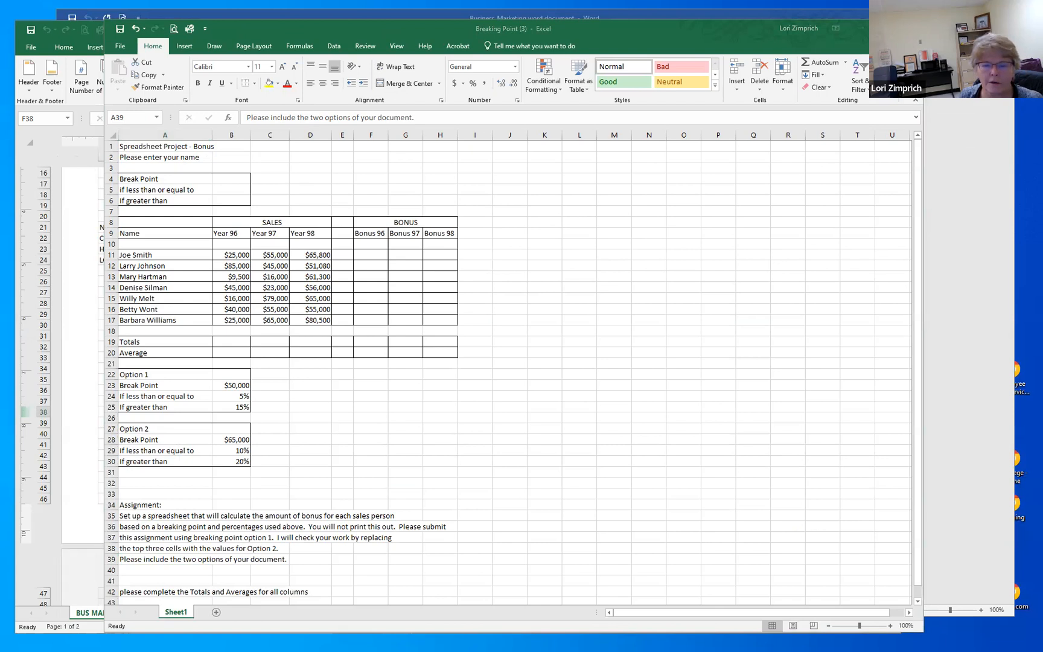
Step: Enter the Option 1 break point of 50000 in cell B4
click(417, 196)
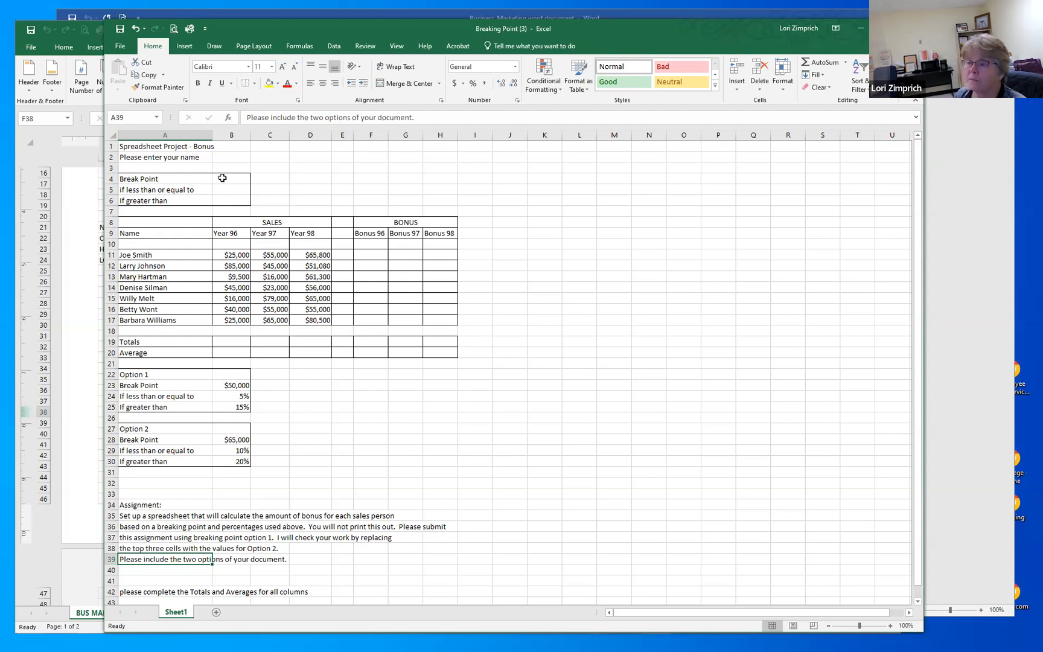
click(233, 176)
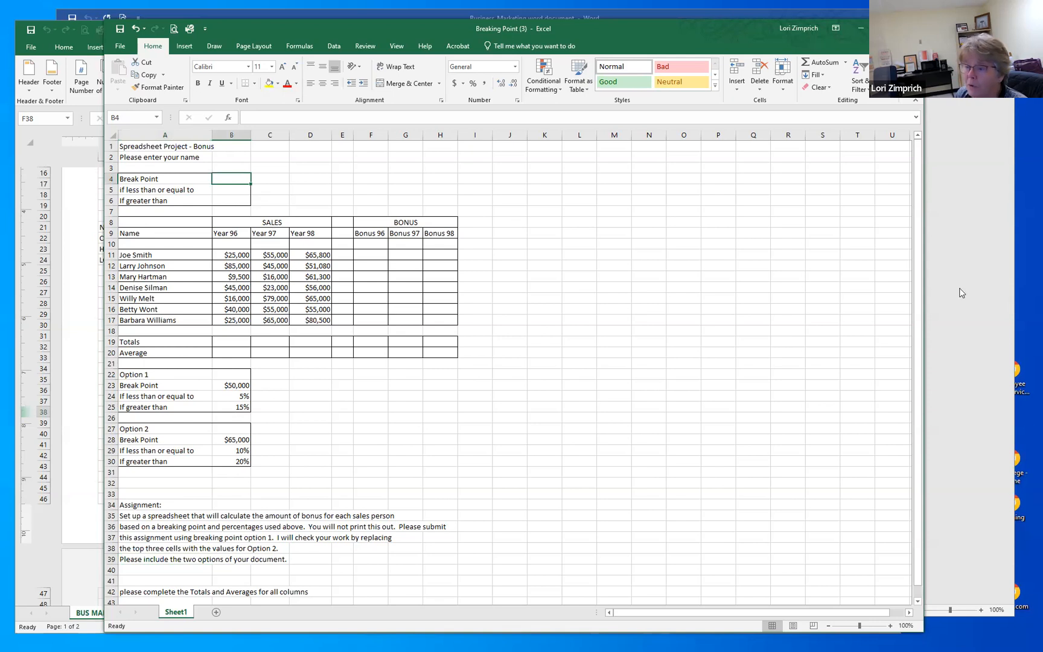
text(50)
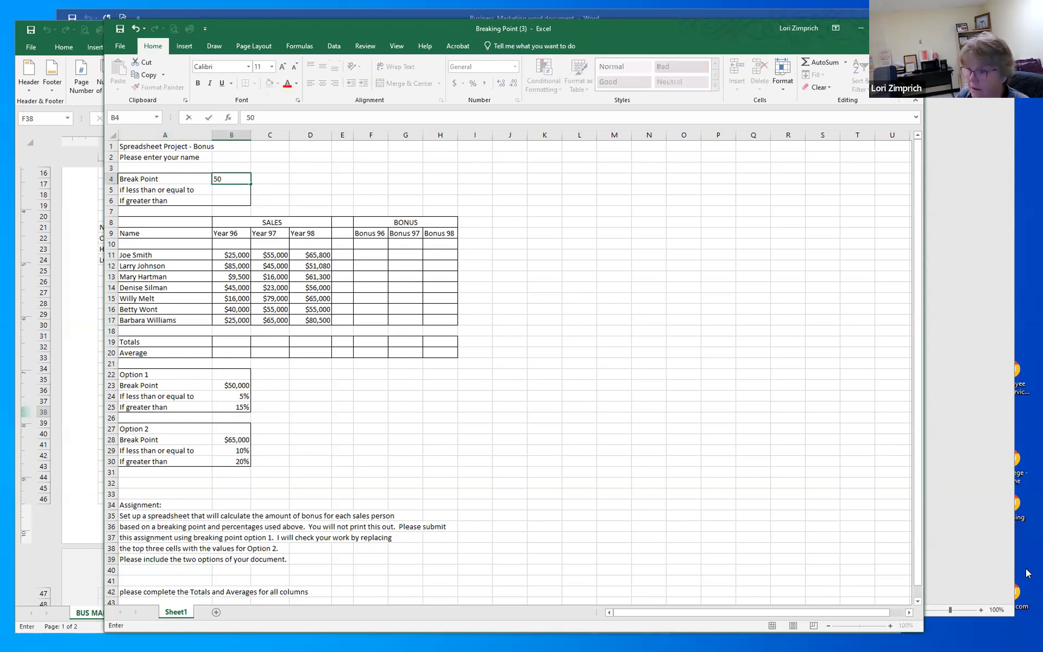
text(000)
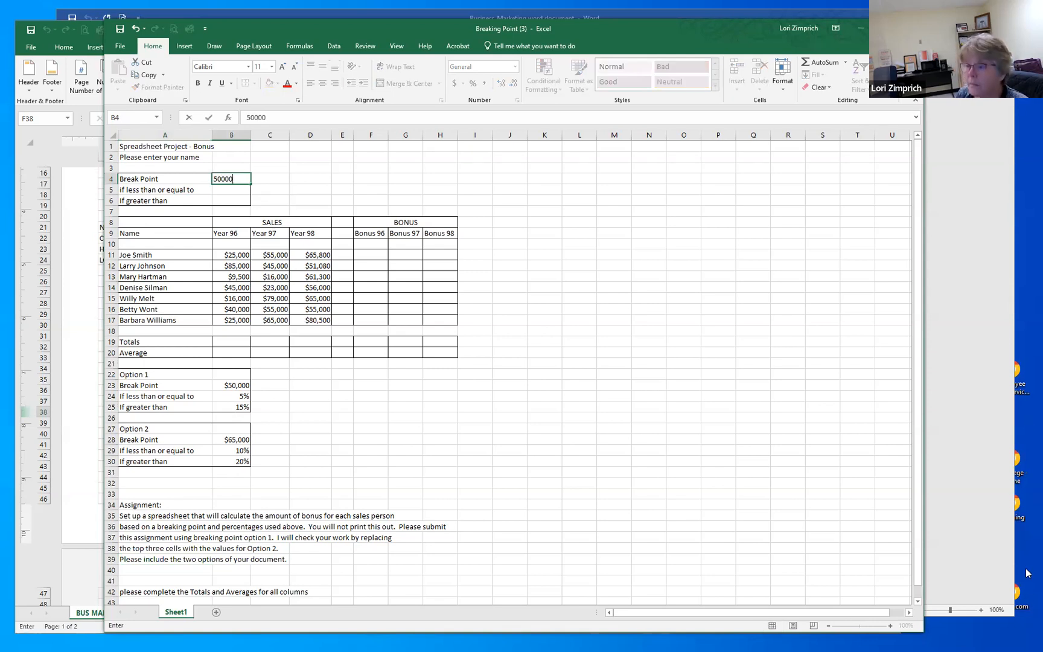
key(Return)
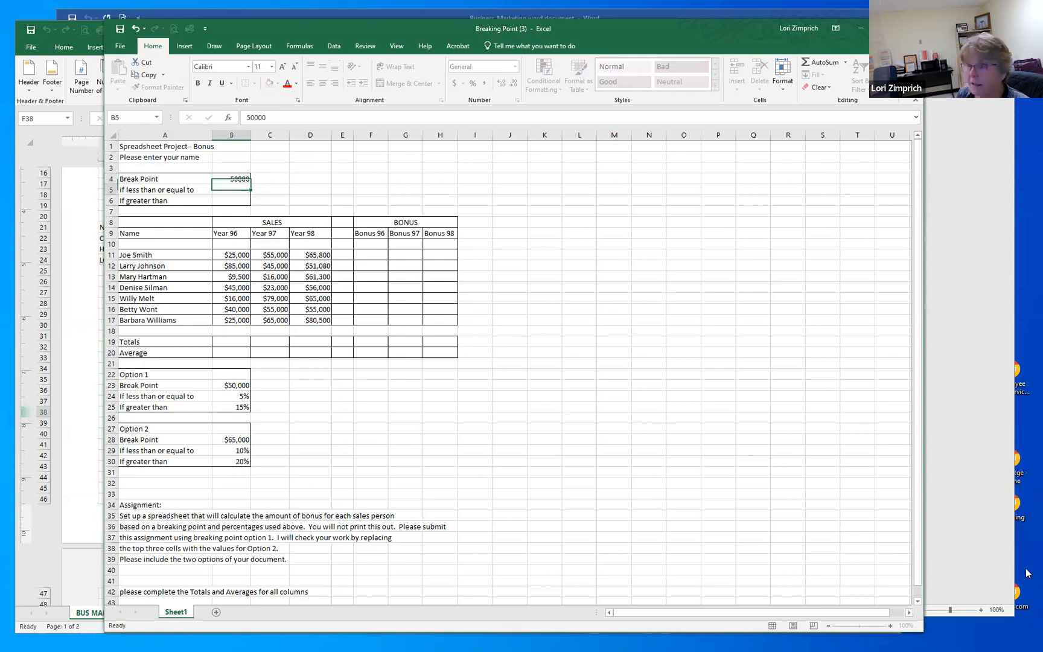
Step: Enter 5% as the less-than-or-equal rate in B5 and 15% as the greater-than rate in B6
text(5%)
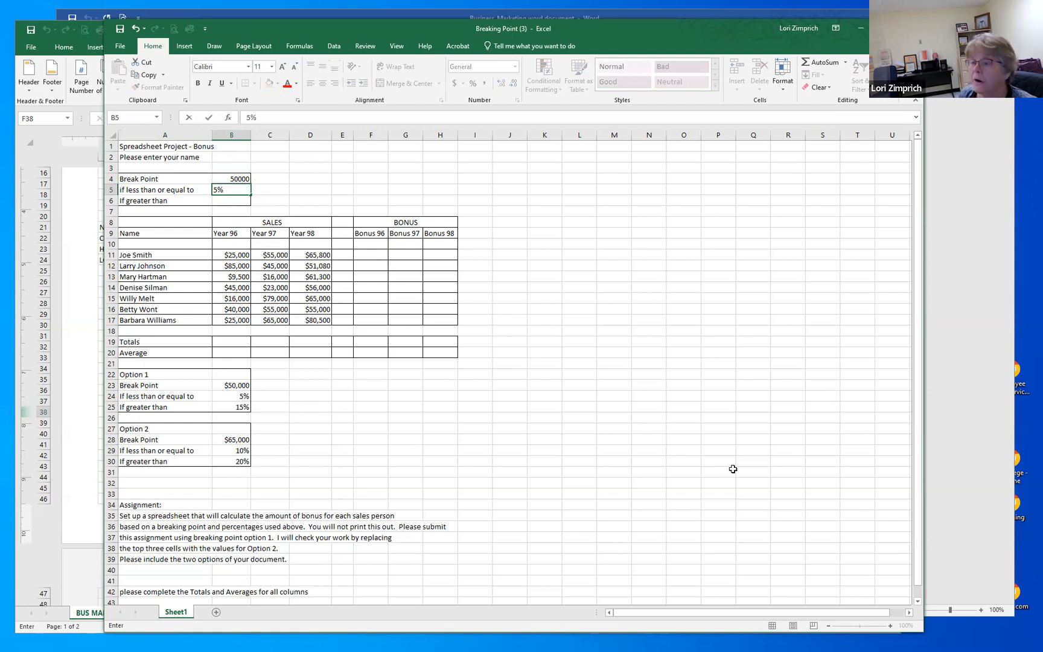
click(228, 201)
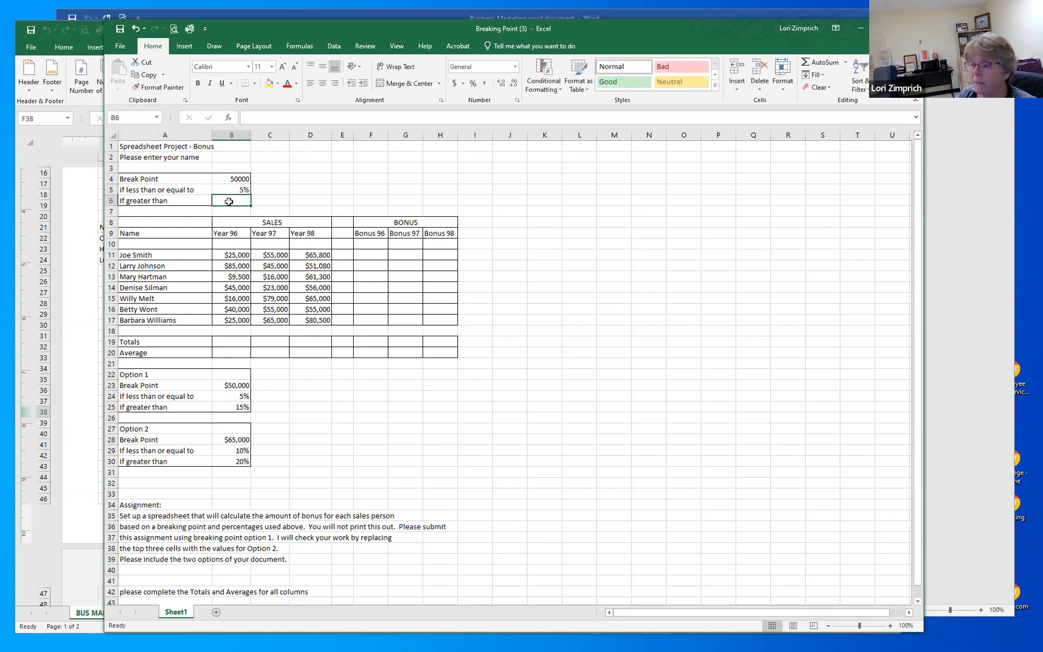
text(15)
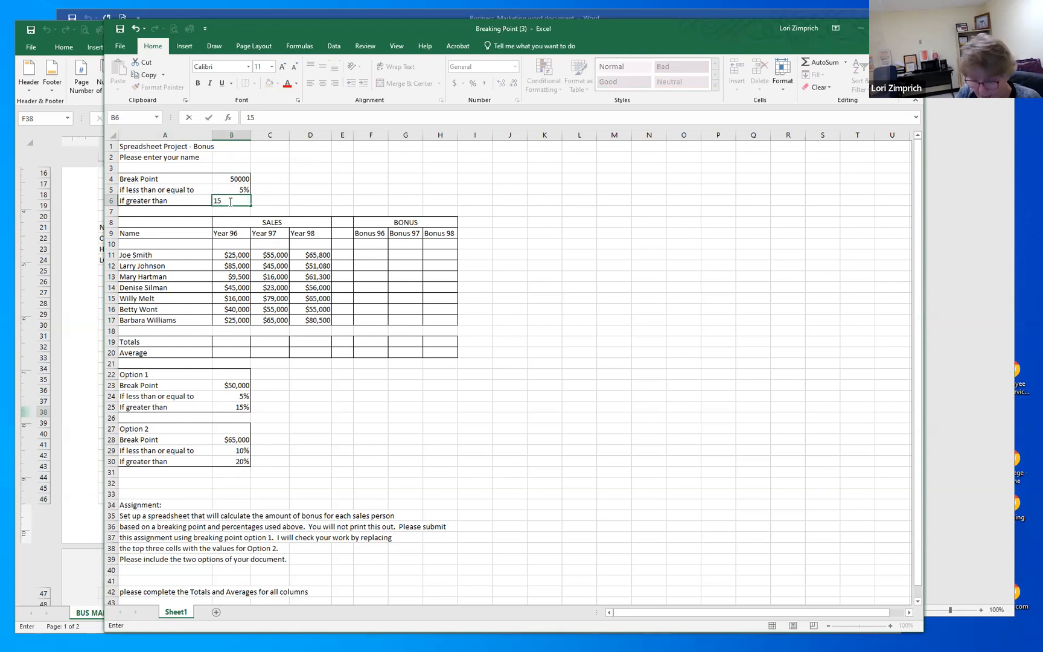
text(%)
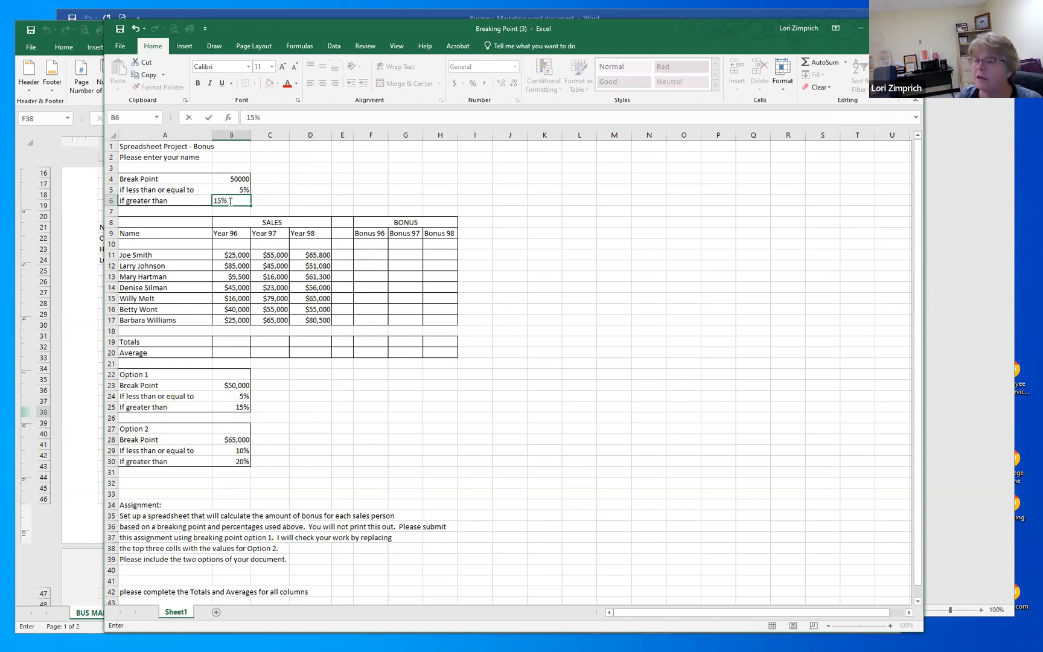
key(Return)
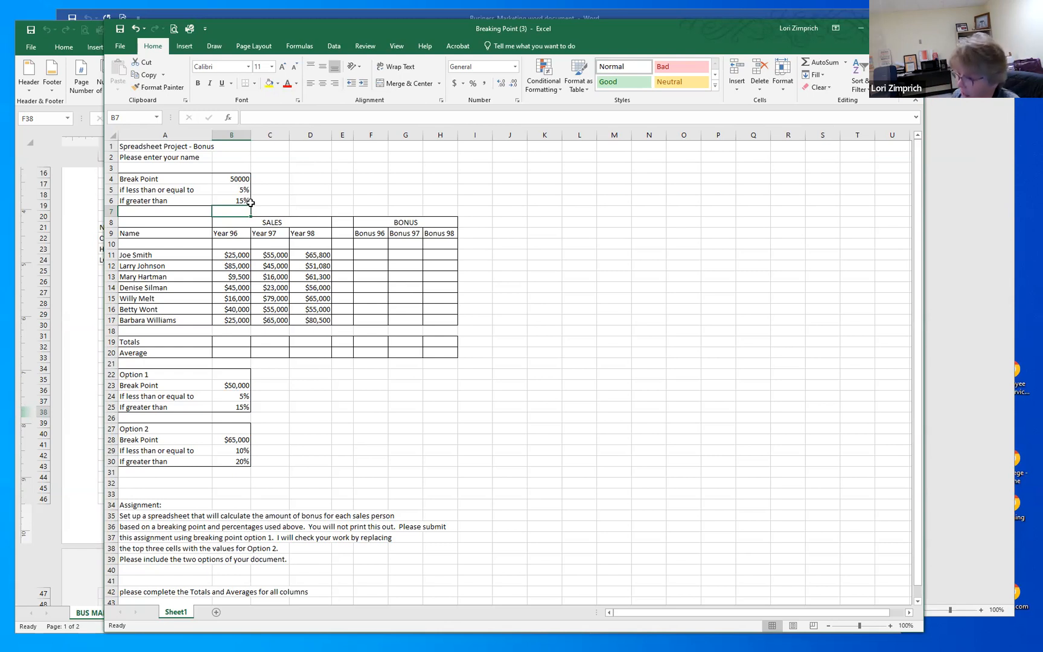
Step: Start an IF formula in F11, the first Bonus 96 cell, with B11<B4 as its logical test
click(366, 256)
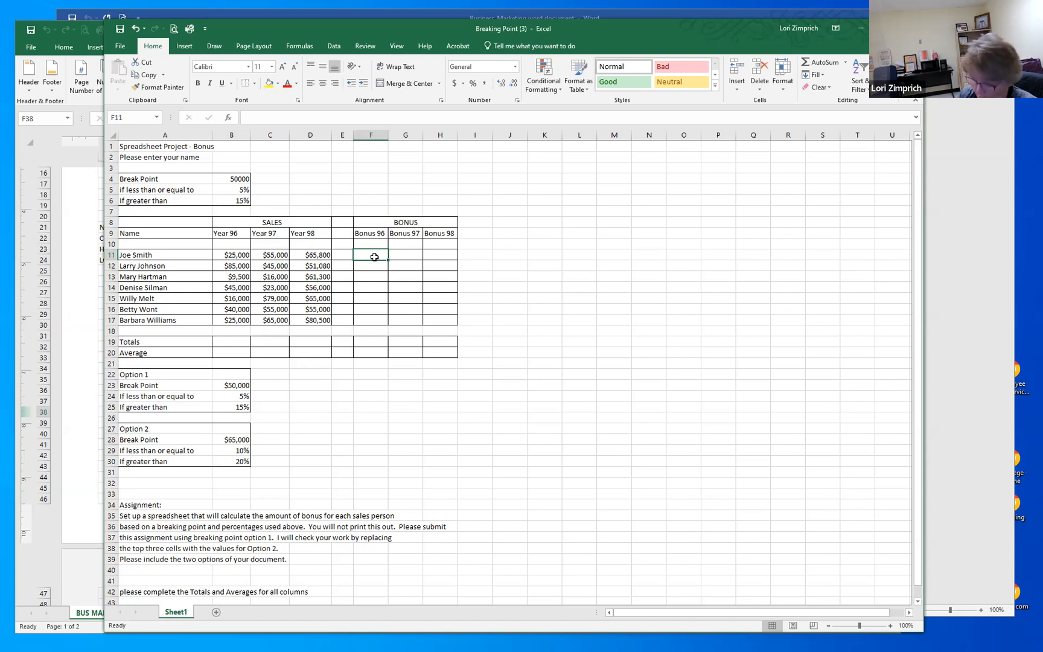
text(=)
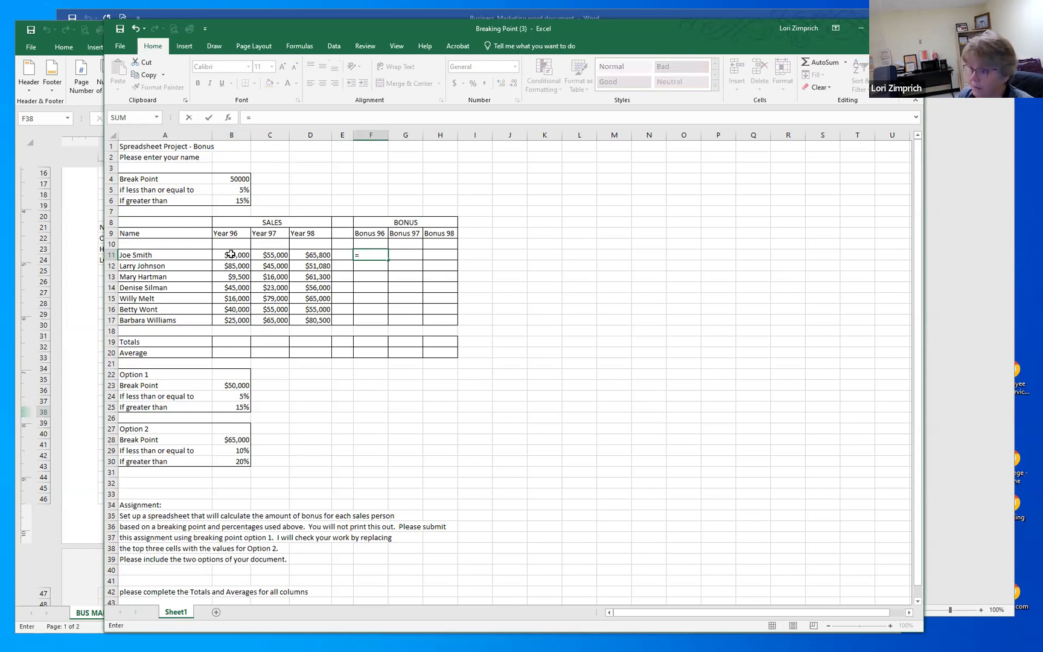
click(225, 179)
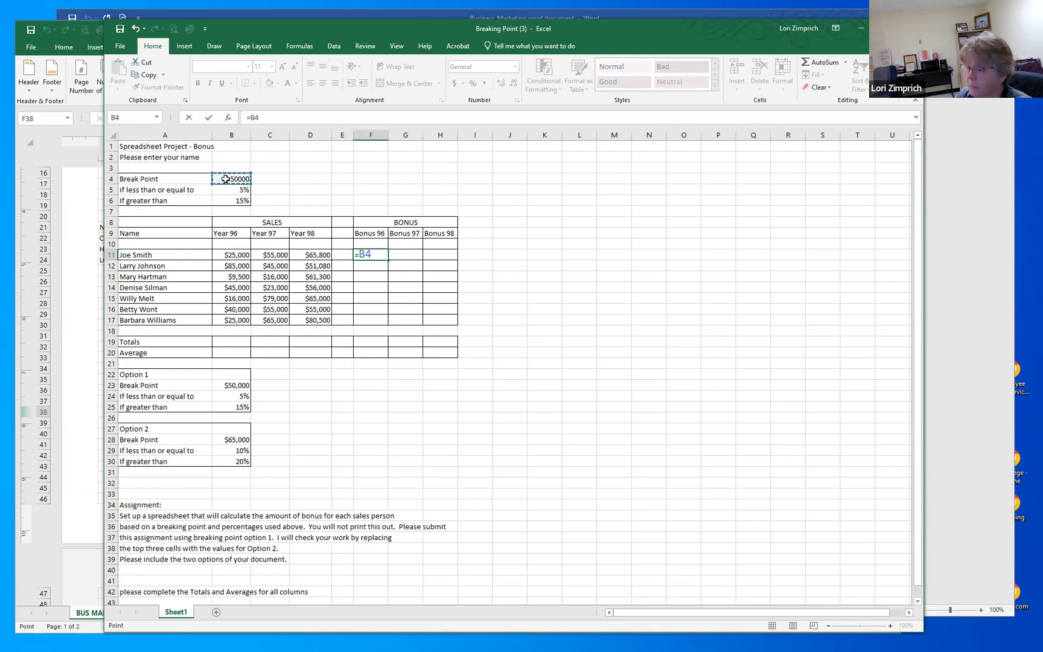
key(BackSpace)
key(BackSpace)
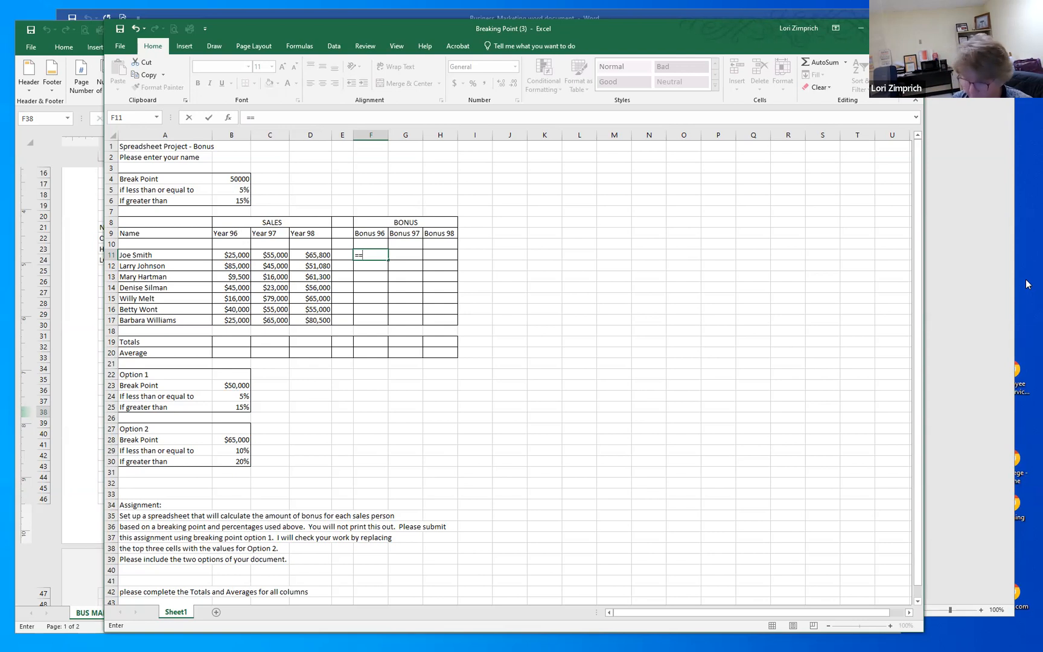
key(BackSpace)
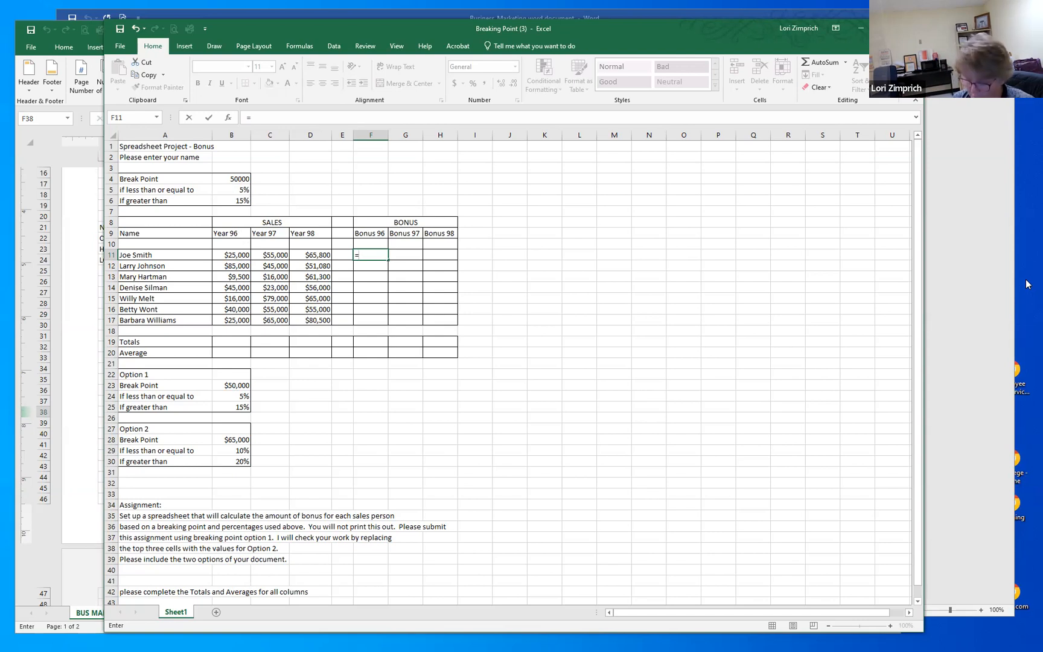
text(if)
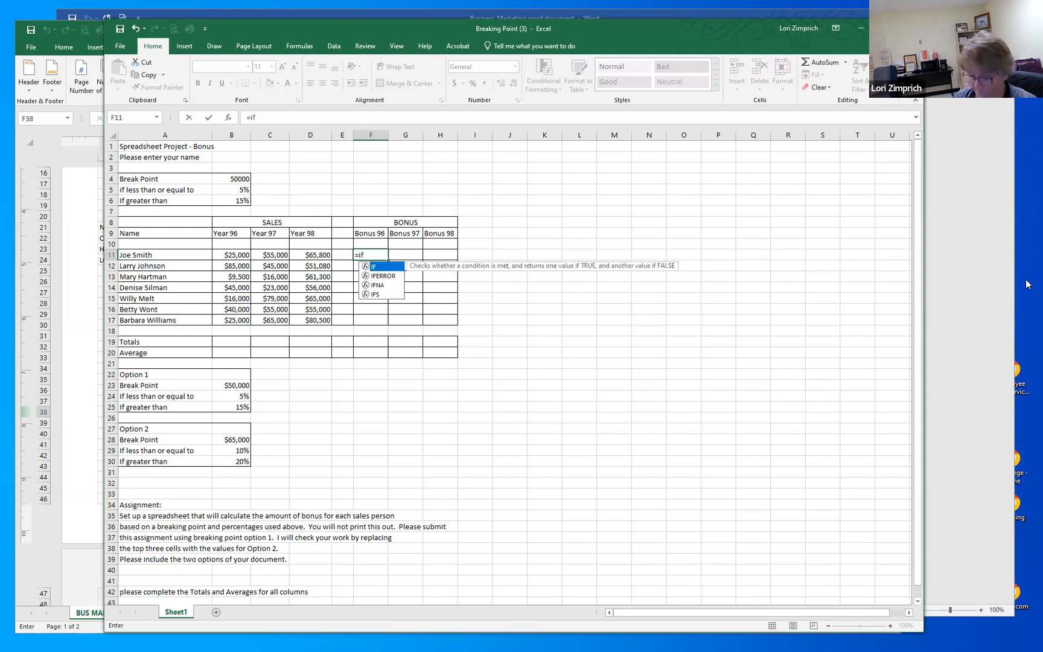
text(()
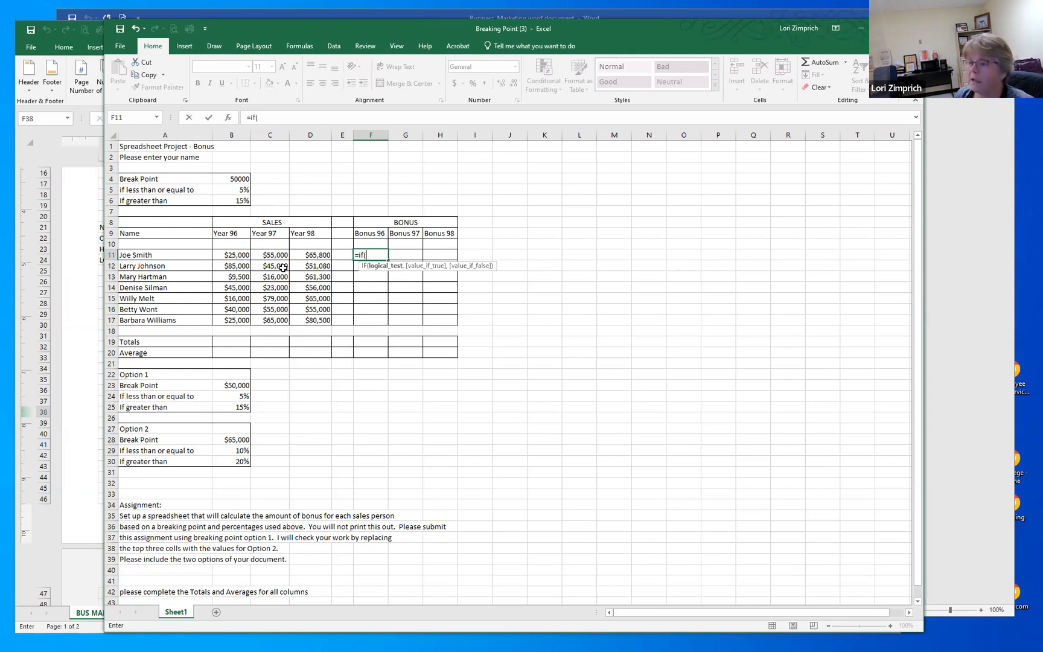
click(222, 254)
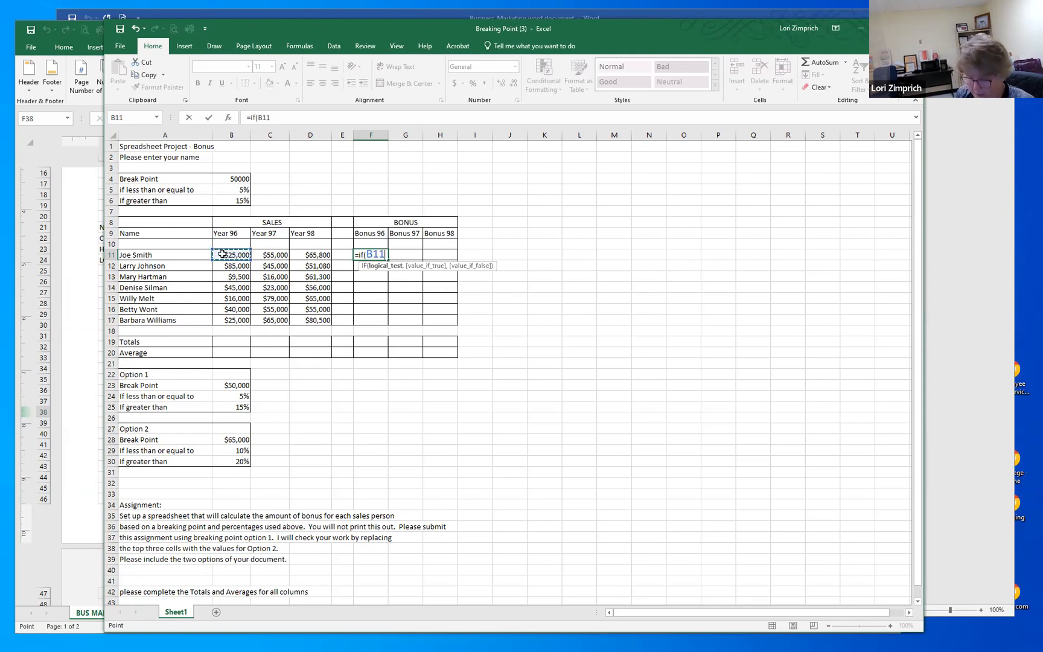
text(<)
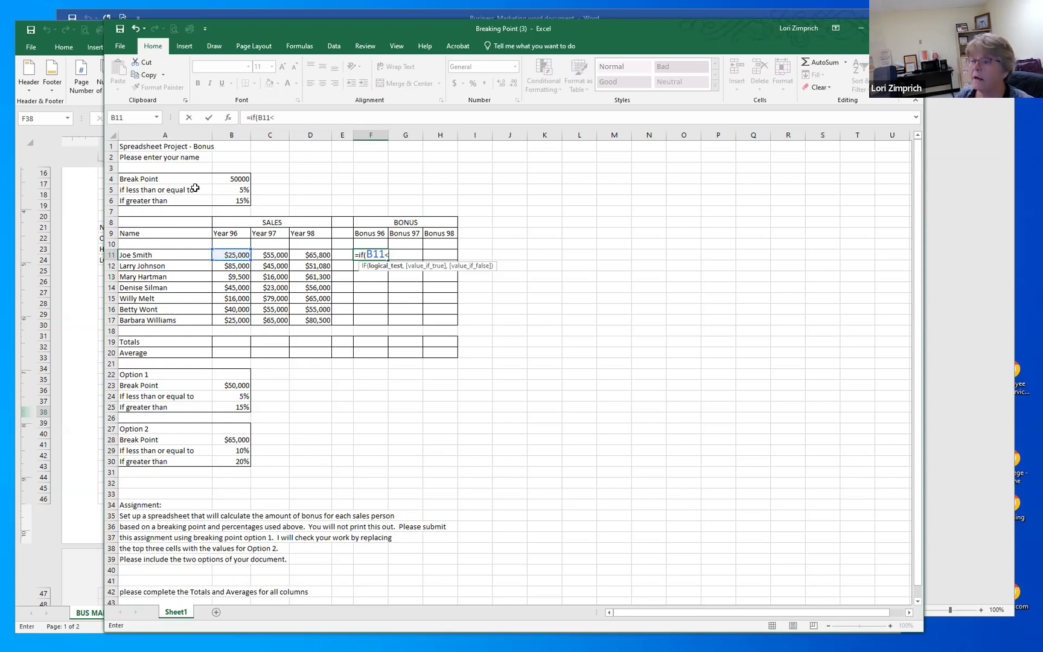
click(229, 177)
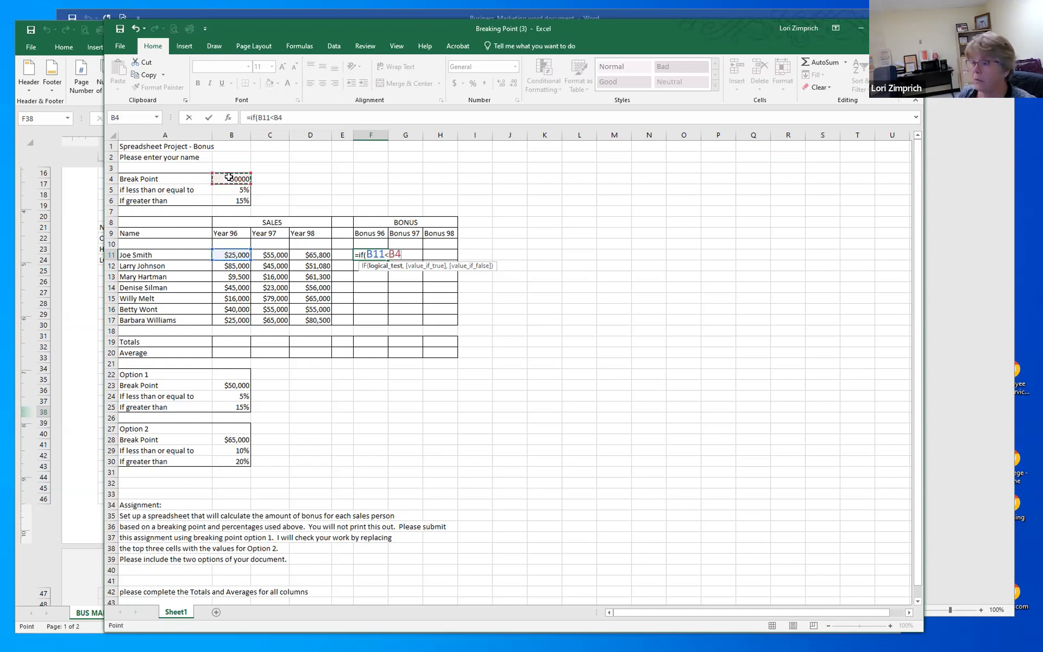
text(,)
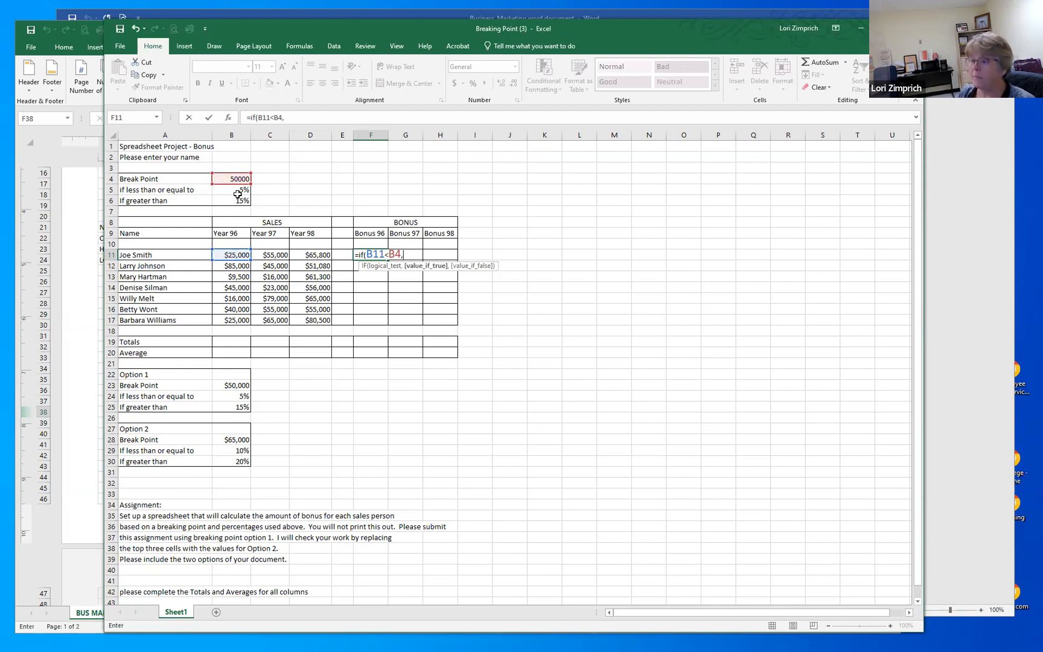
Step: Complete F11's IF formula with B5*B11 as the value if true and B68 as the value if false
click(233, 190)
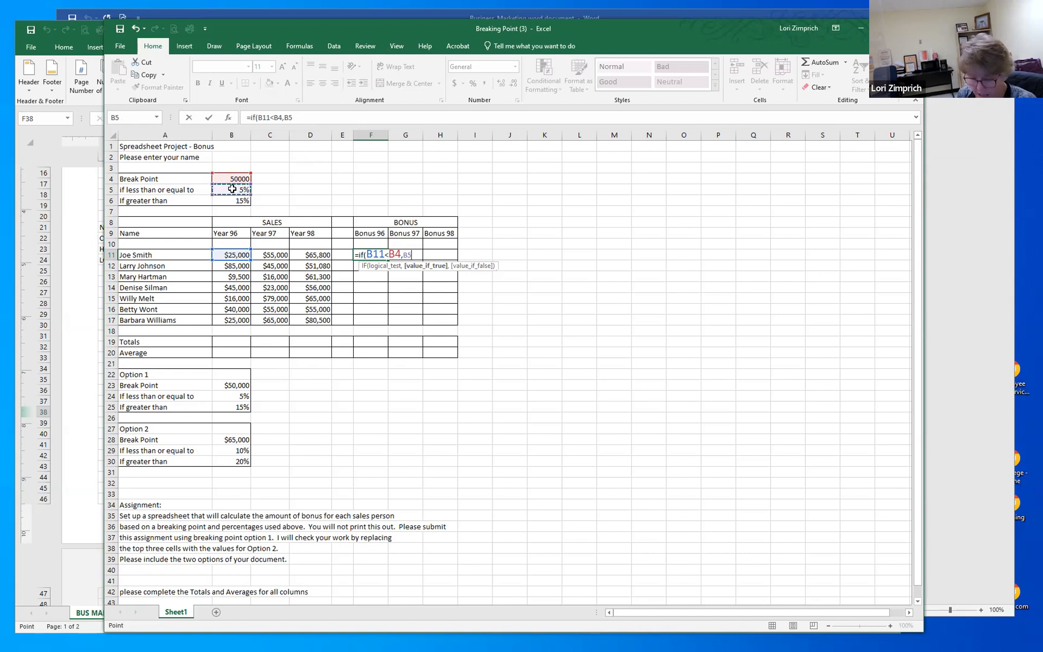
text(*)
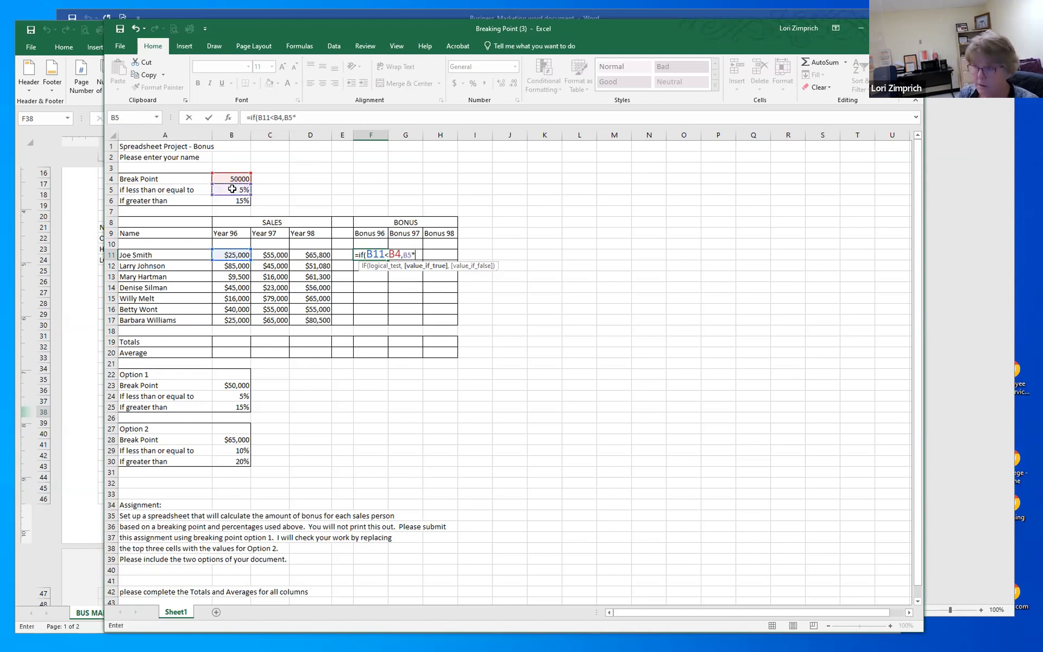
click(230, 255)
text(,)
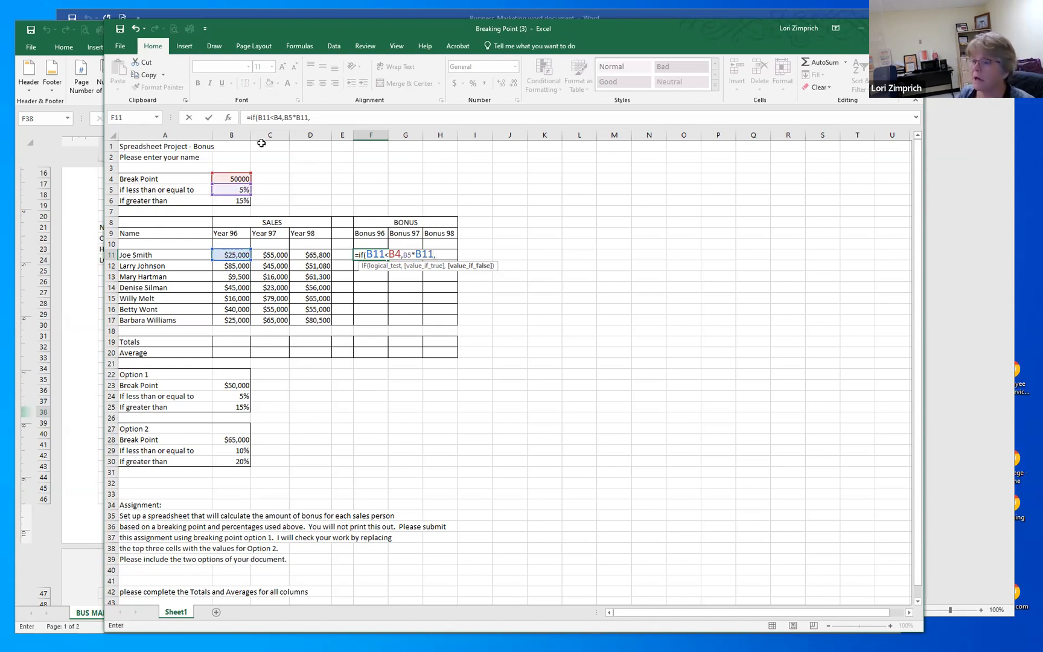
click(232, 201)
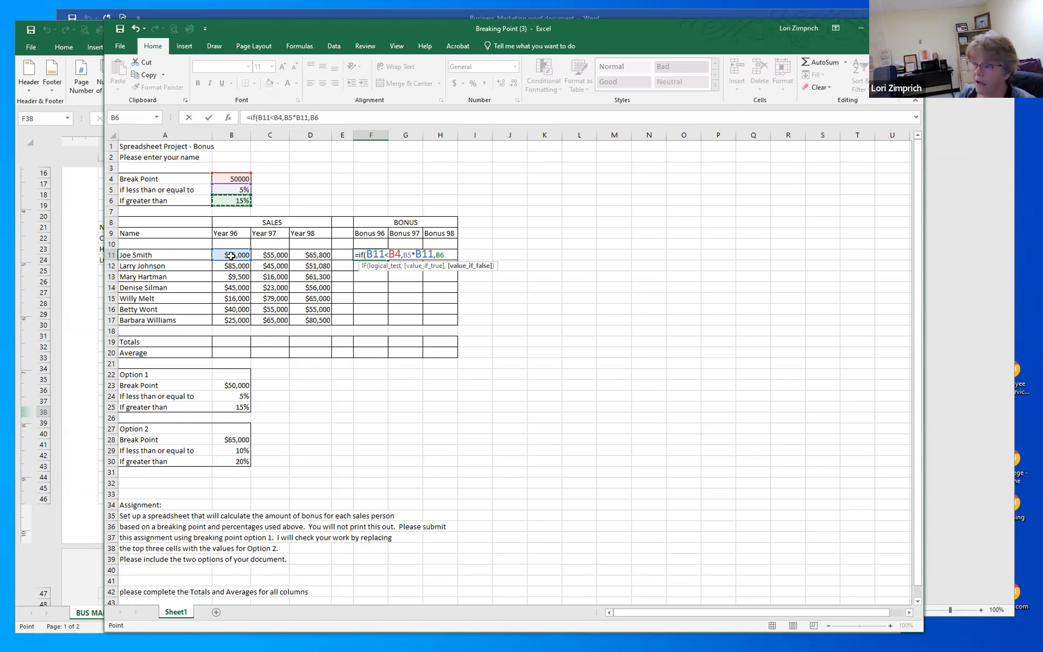
text(8)
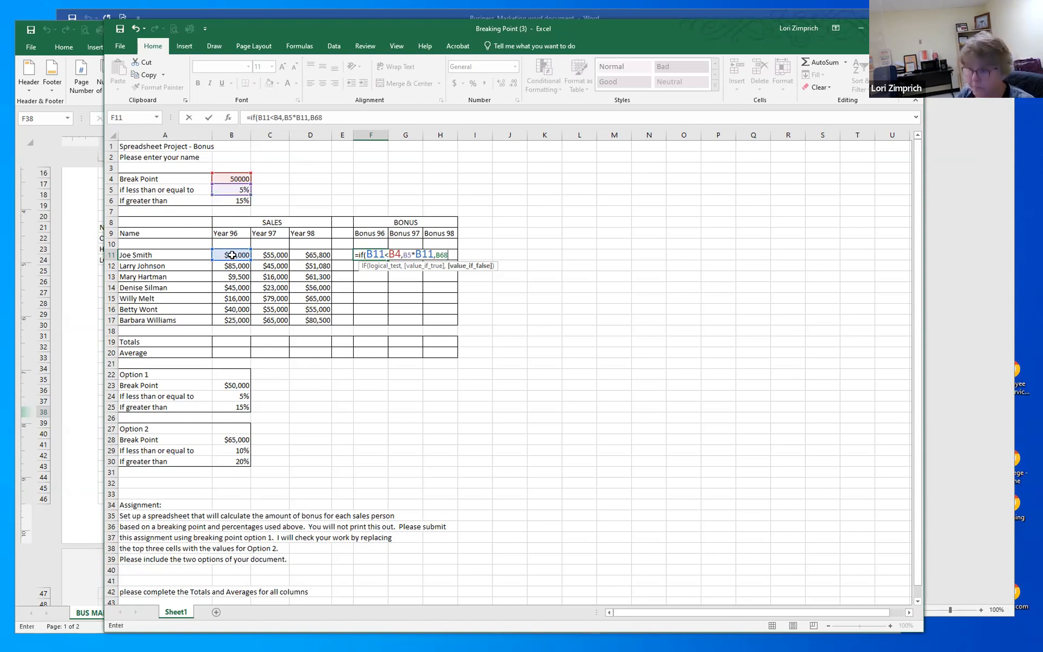
click(235, 255)
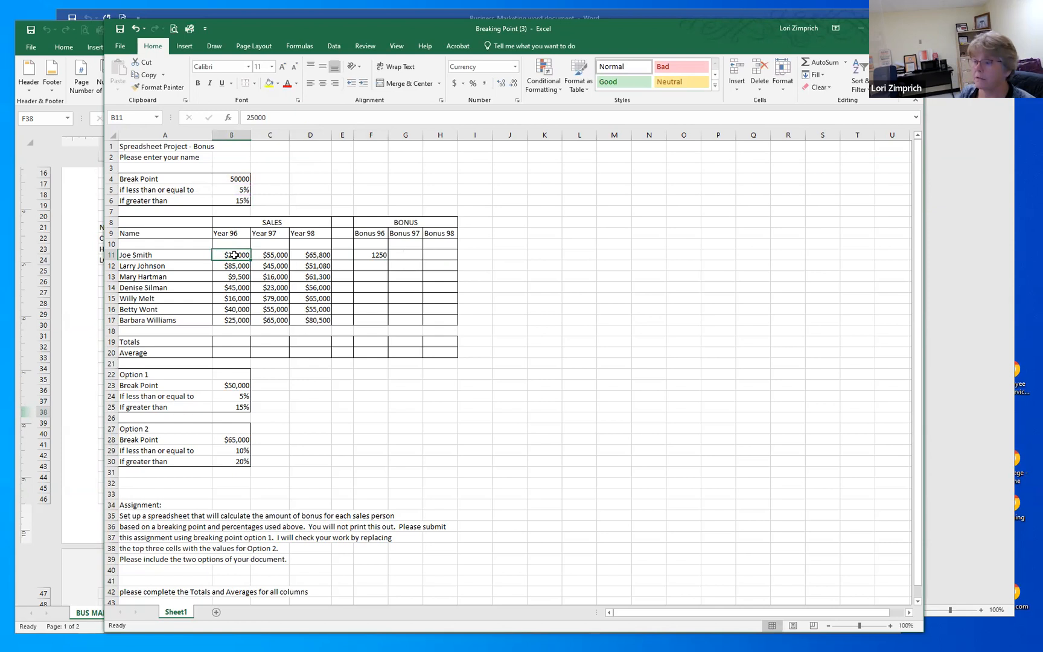
click(374, 255)
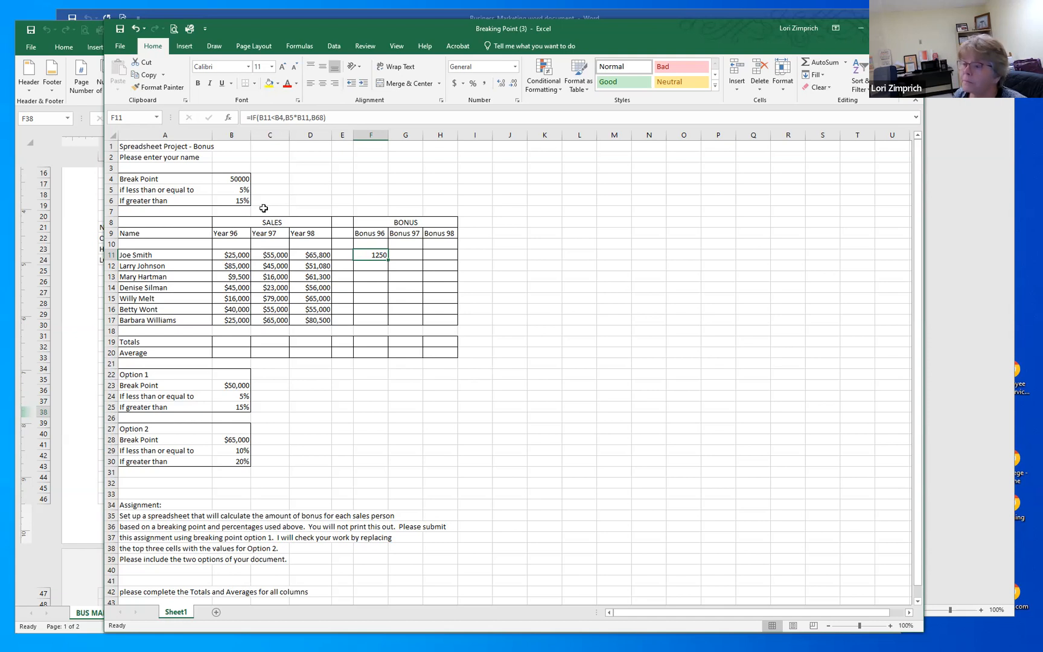
Step: Review the break point and rate cells B4:B6 and read the assignment notes below the option tables
click(235, 177)
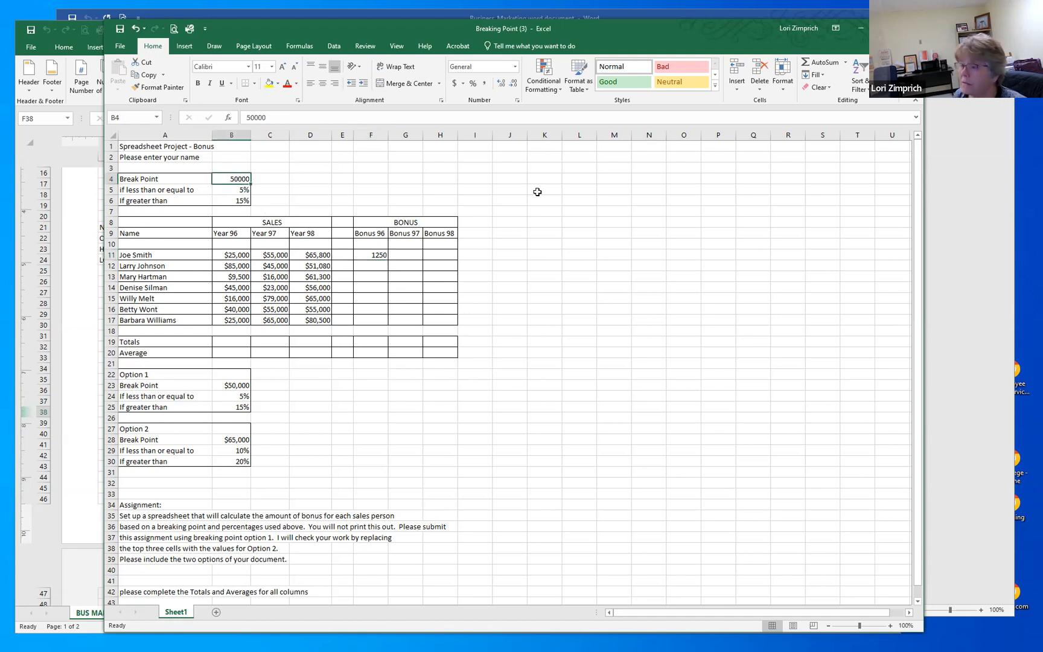
click(230, 190)
click(230, 200)
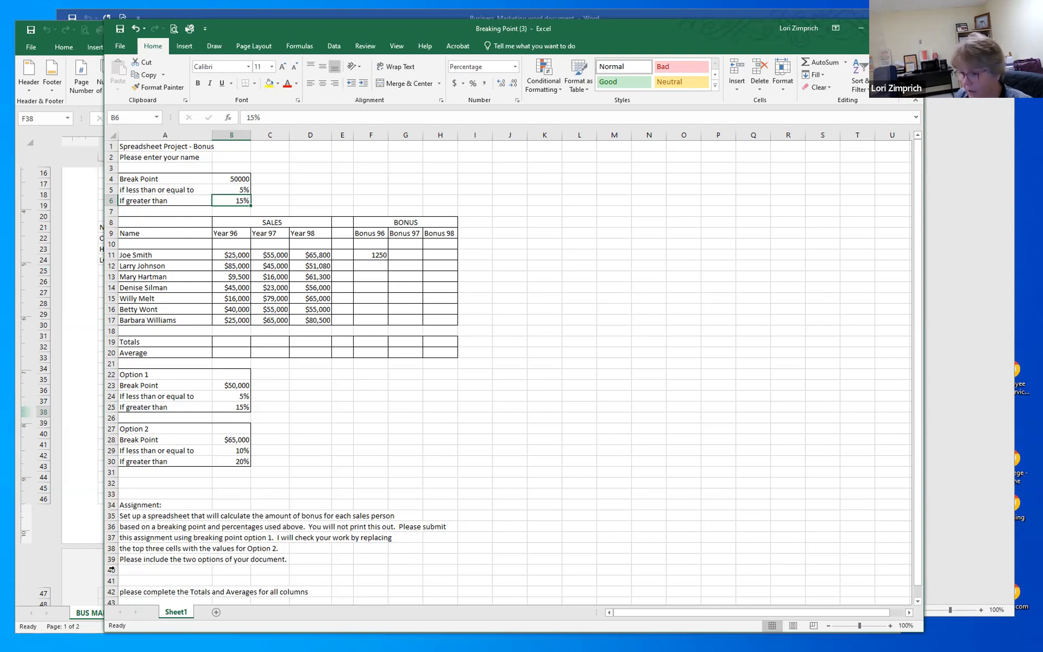
scroll(208, 550, down, 1)
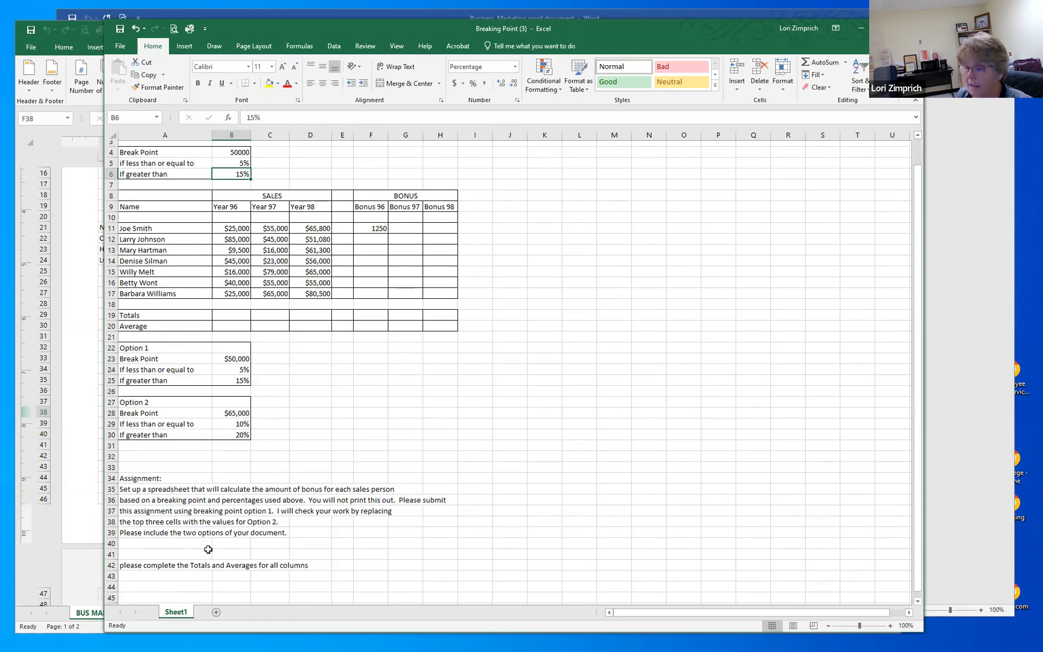
scroll(208, 550, down, 2)
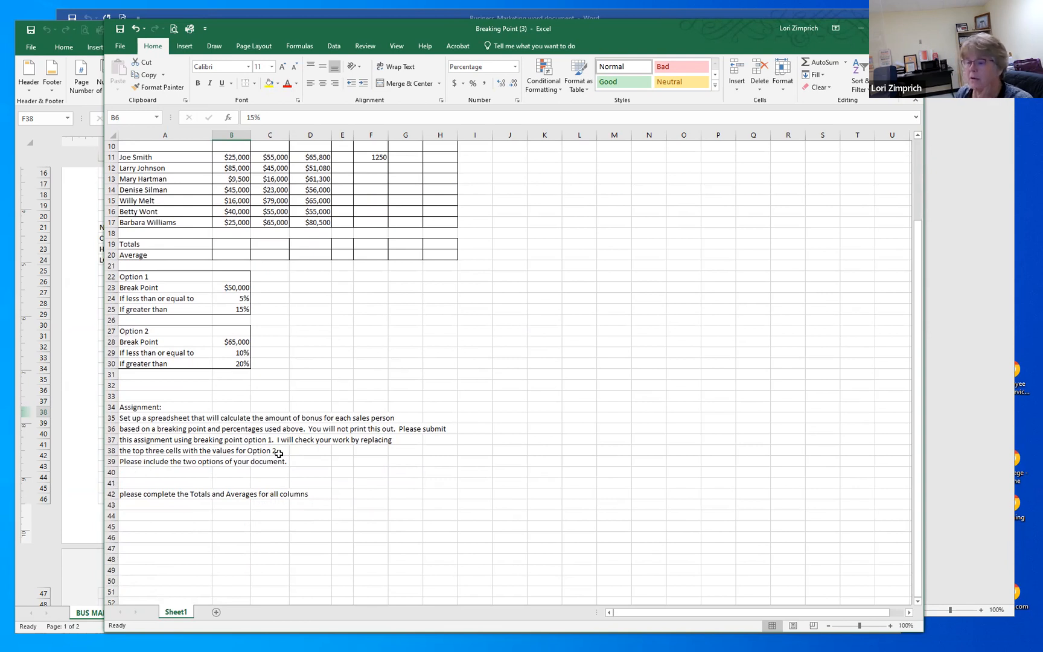
scroll(278, 454, up, 3)
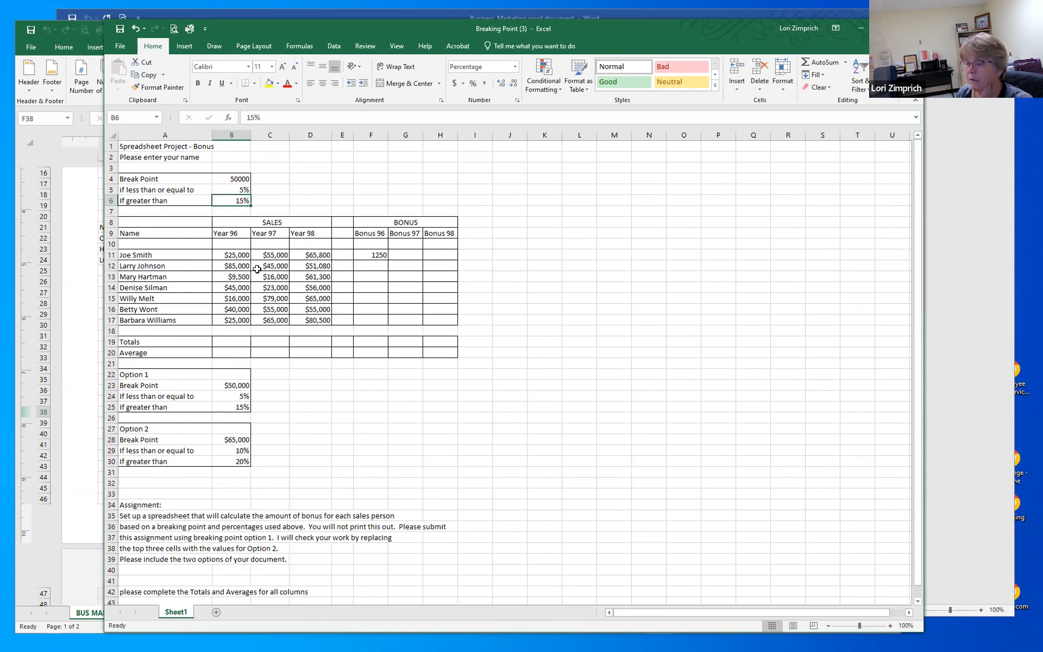
Step: Enter the Option 2 values: break point 65000 in B4, less-than-or-equal rate 10% in B5 and greater-than rate 20% in B6
click(234, 180)
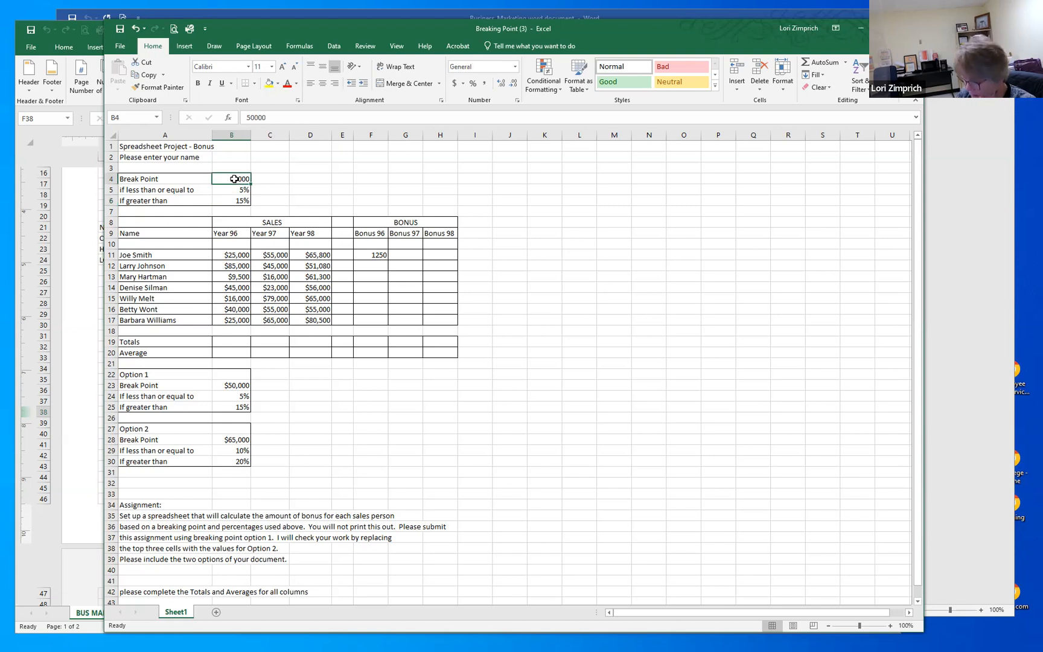
text(65000)
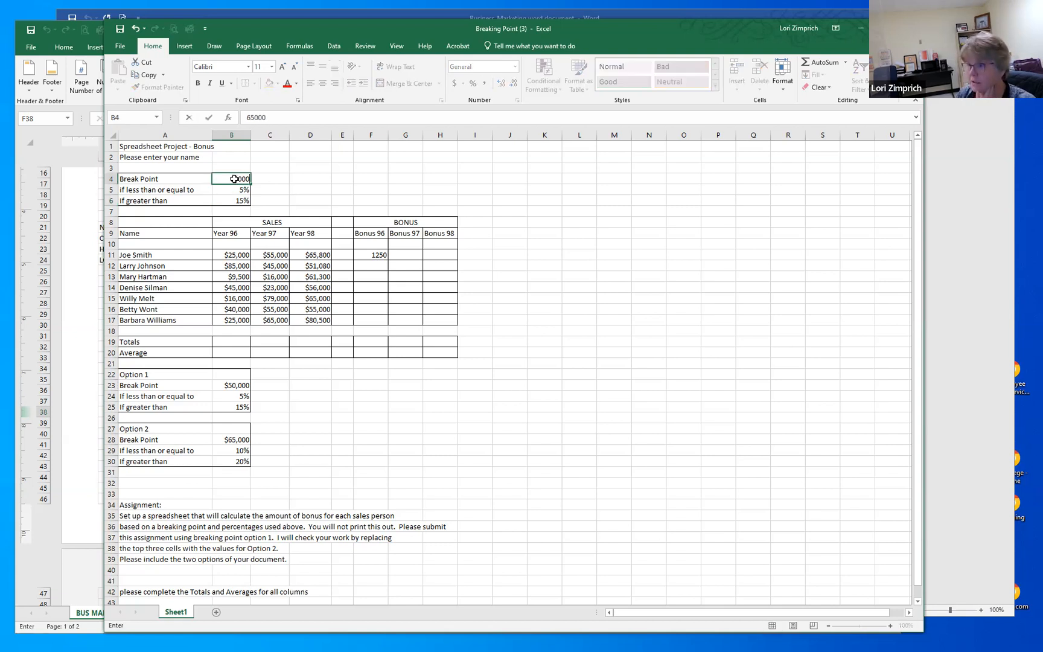
key(Return)
text(10)
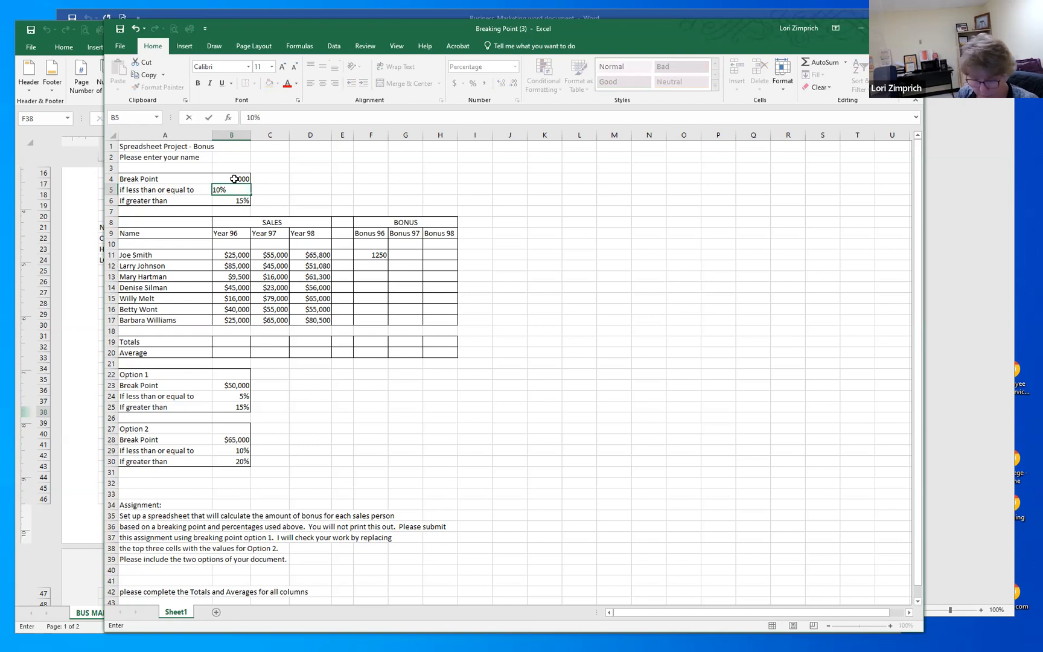
text(%)
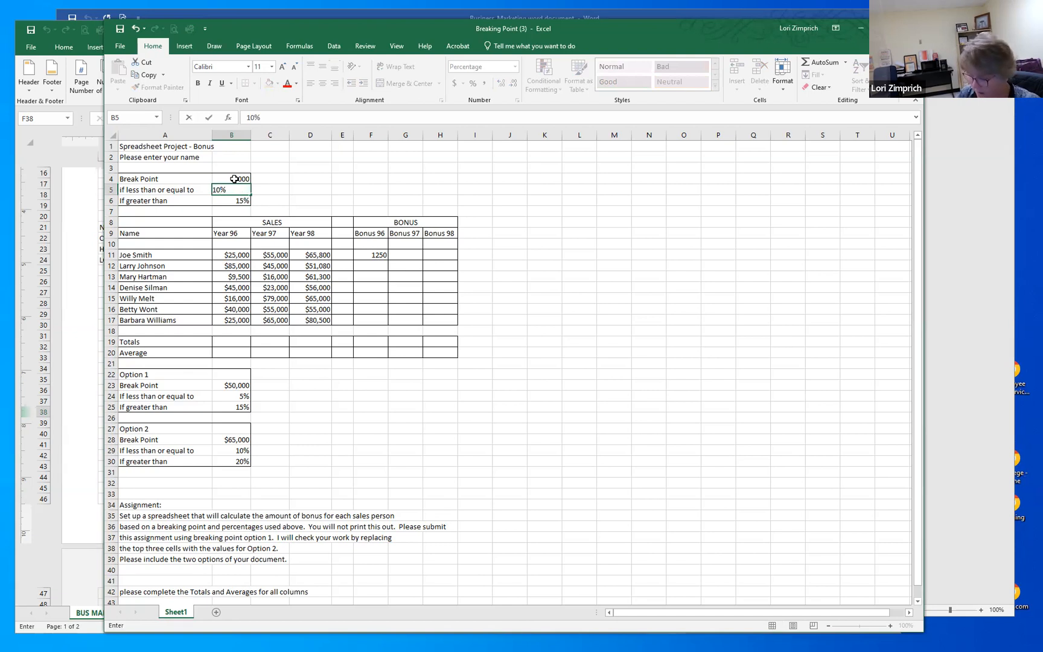
key(Return)
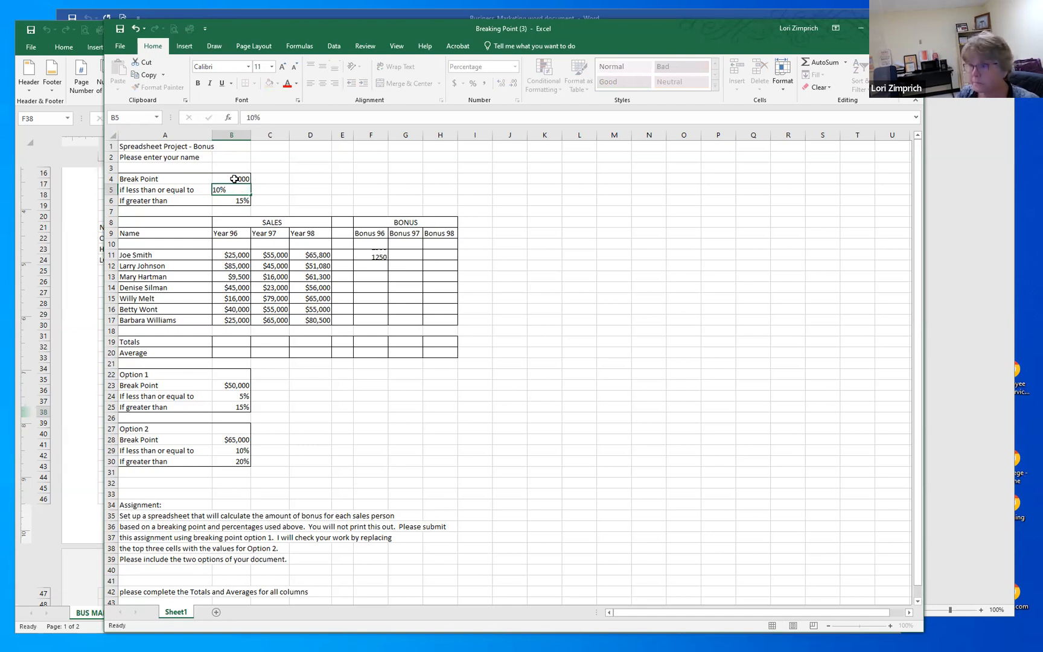
text(20)
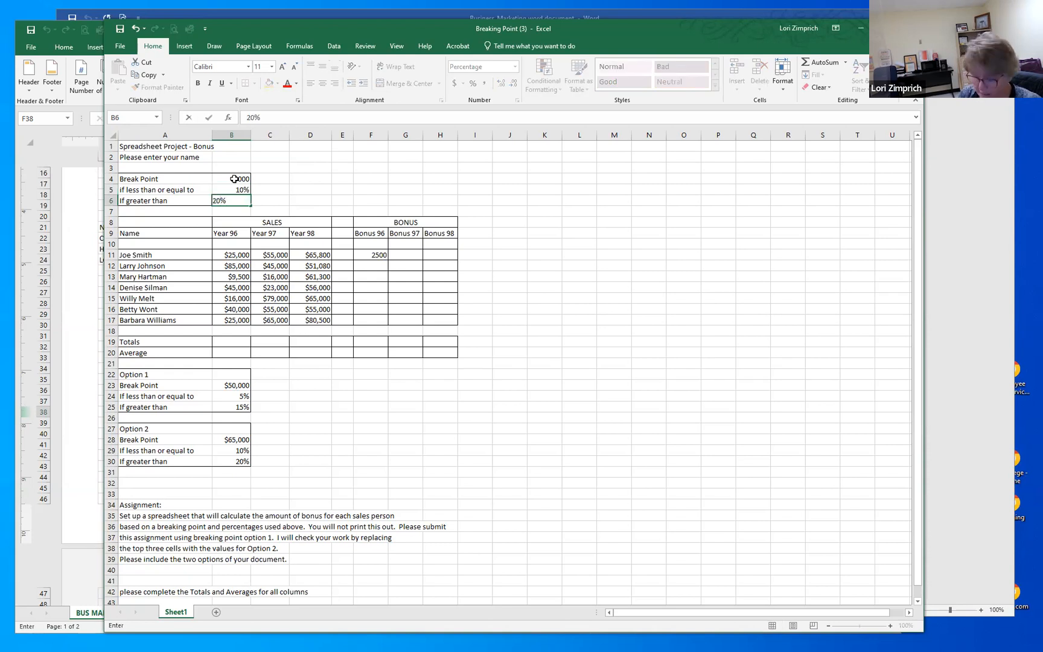
key(Return)
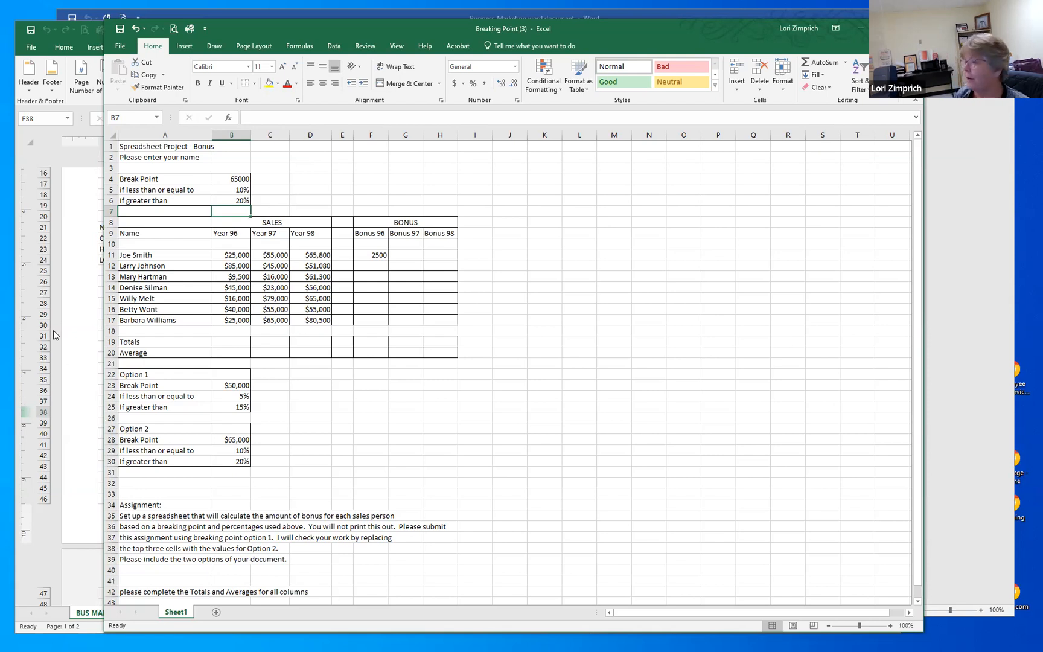
Step: Close the Breaking Point (3) workbook
click(568, 373)
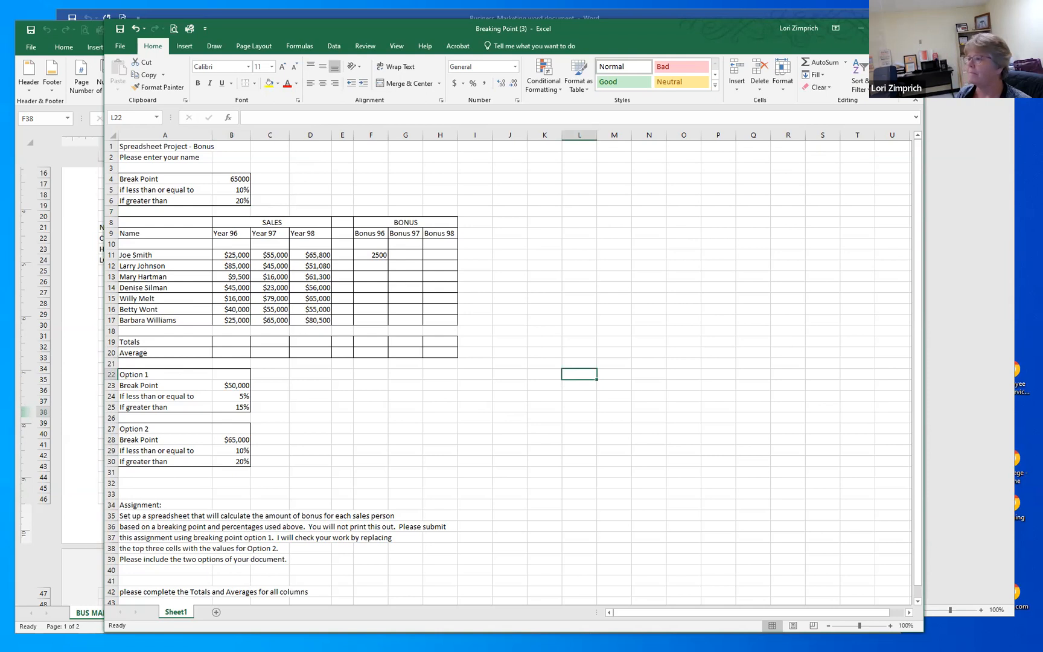
click(911, 29)
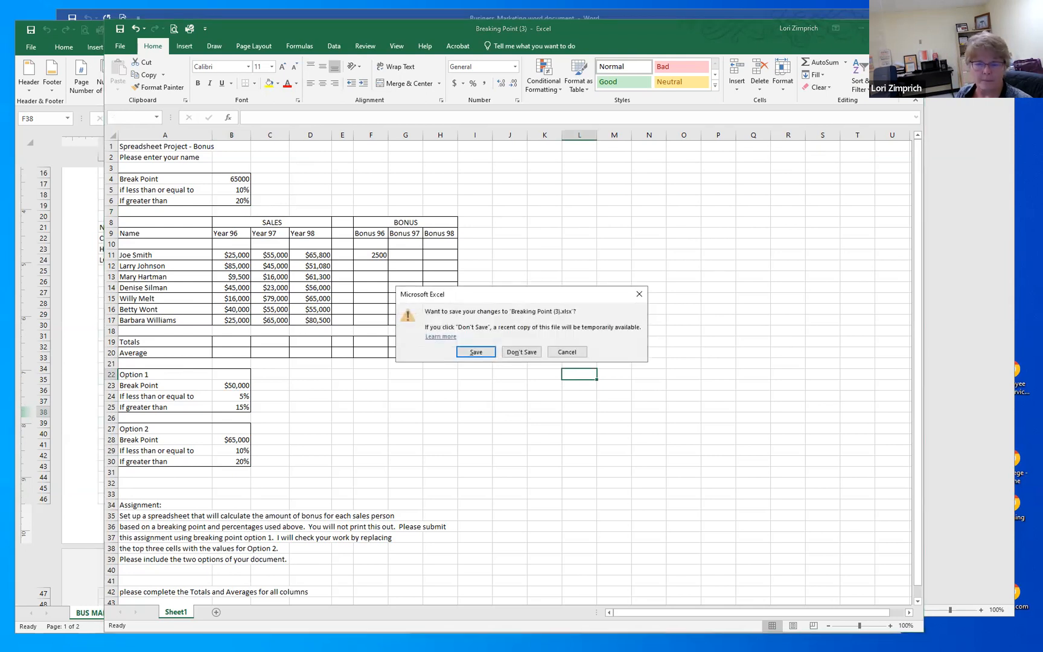